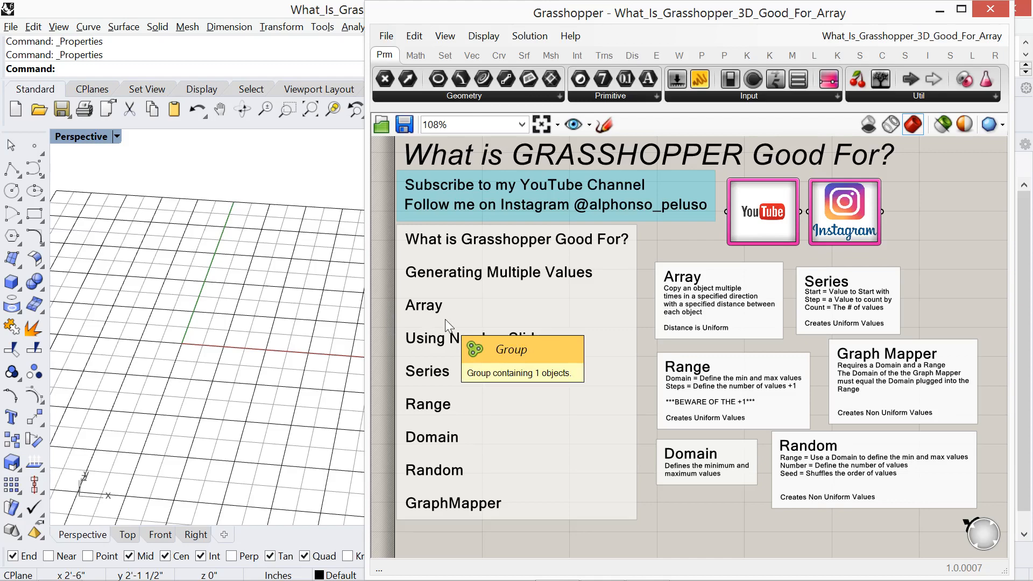
- Switch to the web browser to examine the Calatrava Olympic Sports Complex photo, and return to Grasshopper
key(alt+Tab)
key(alt+Tab)
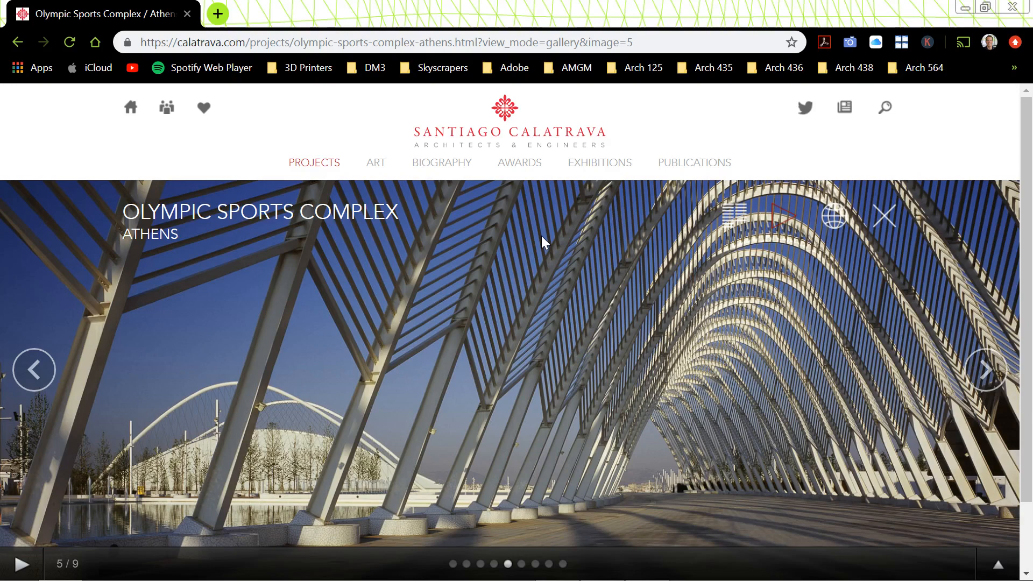
key(alt+Tab)
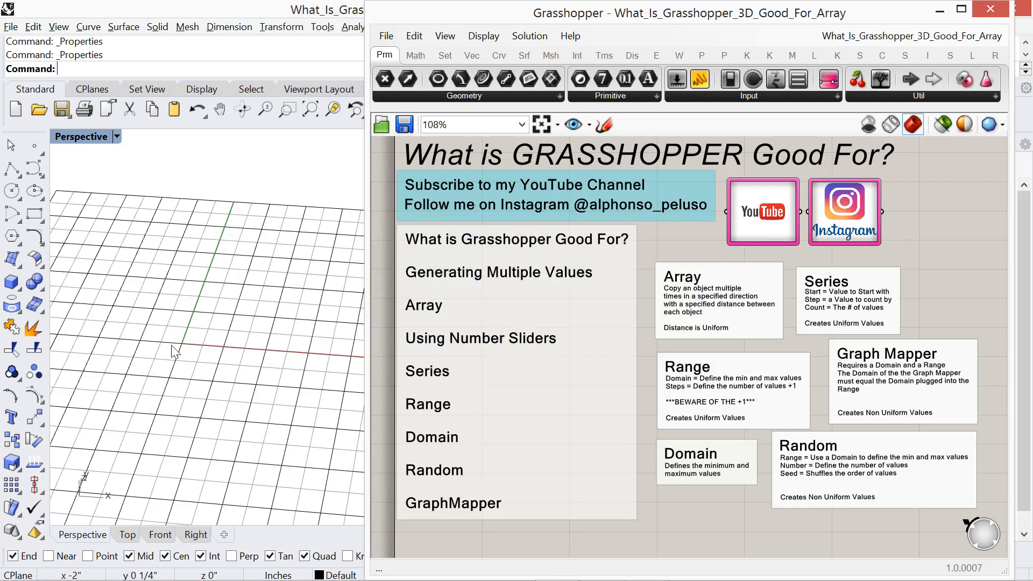
- Move the Array note onto the empty canvas area below the topic list, with clear space beneath it
right_drag(178, 344, 189, 352)
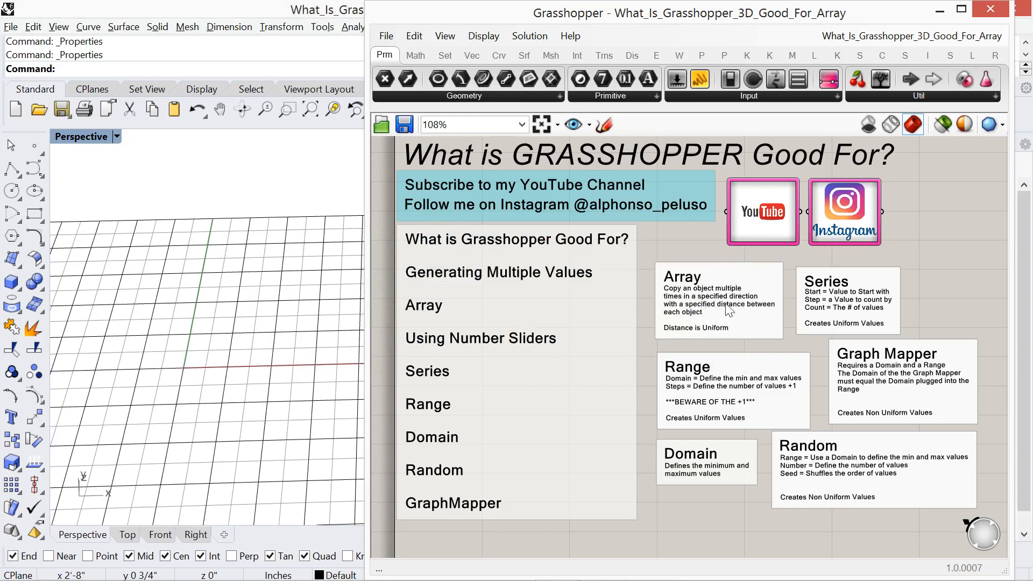
drag(753, 279, 609, 382)
scroll(742, 264, down, 4)
scroll(649, 406, up, 5)
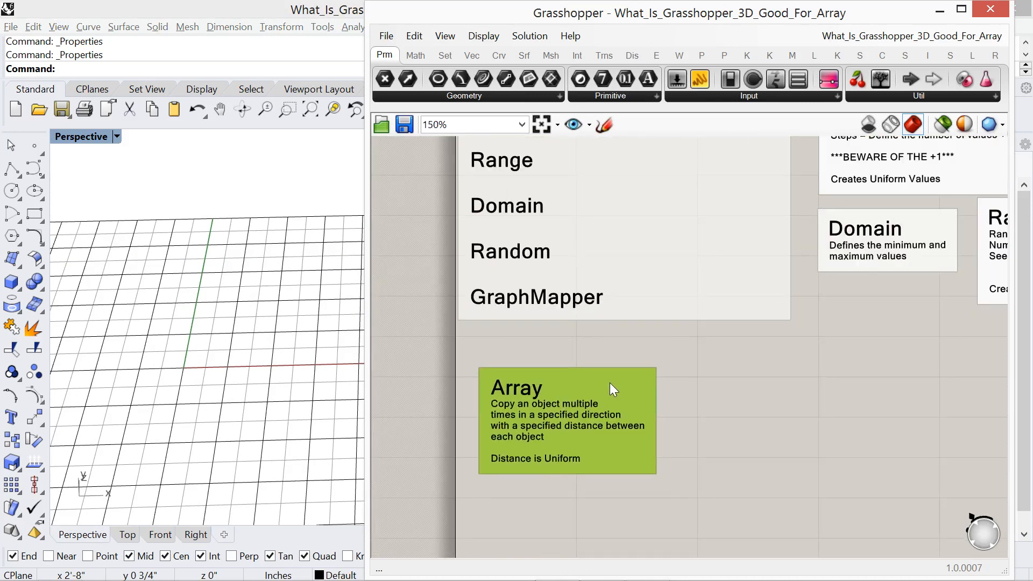
scroll(605, 388, up, 1)
scroll(542, 382, up, 1)
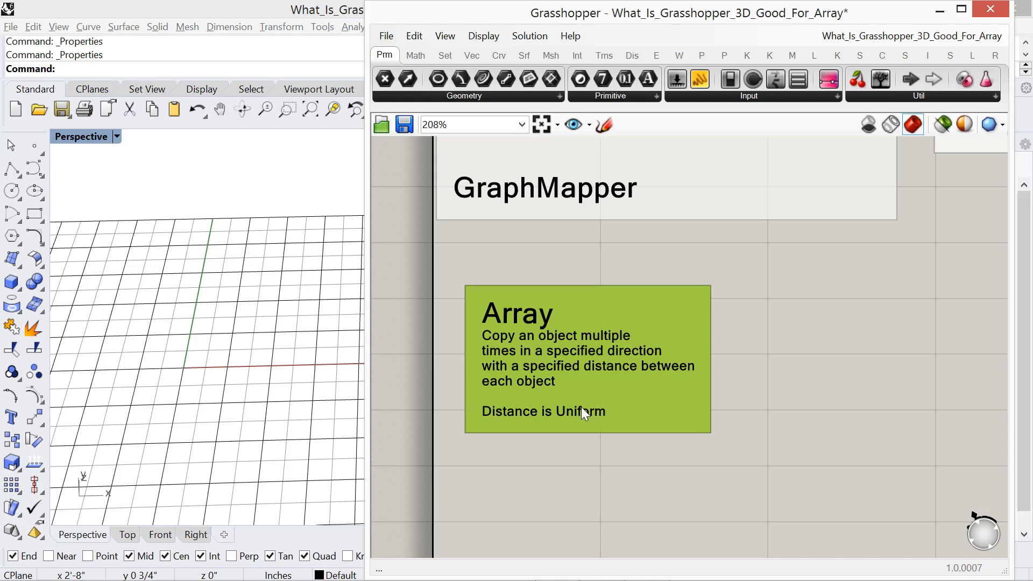
right_drag(532, 447, 530, 367)
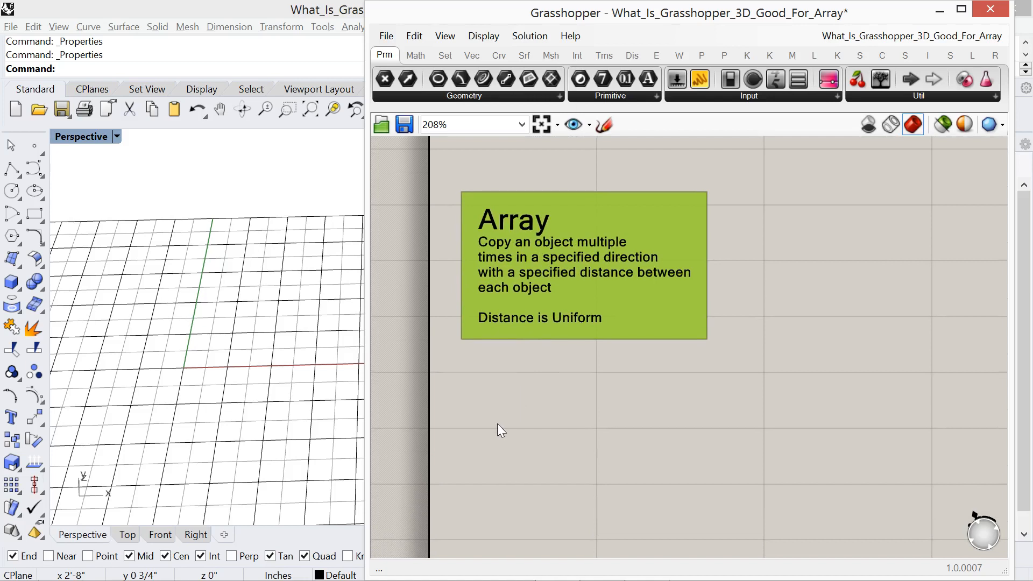
- Add a Center Box component below the Array note, leaving room for inputs in front of it
click(532, 428)
double_click(531, 428)
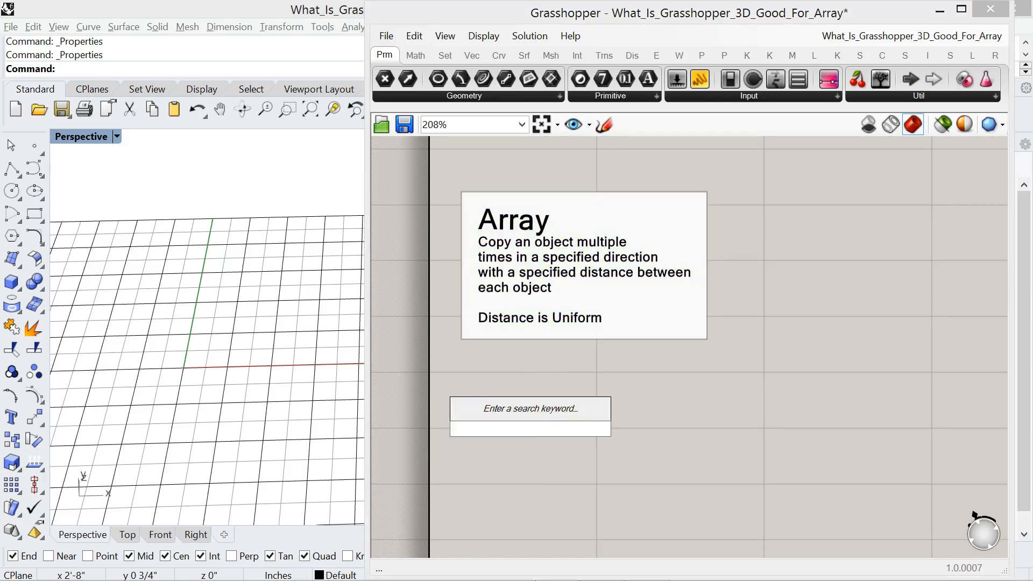
text(box)
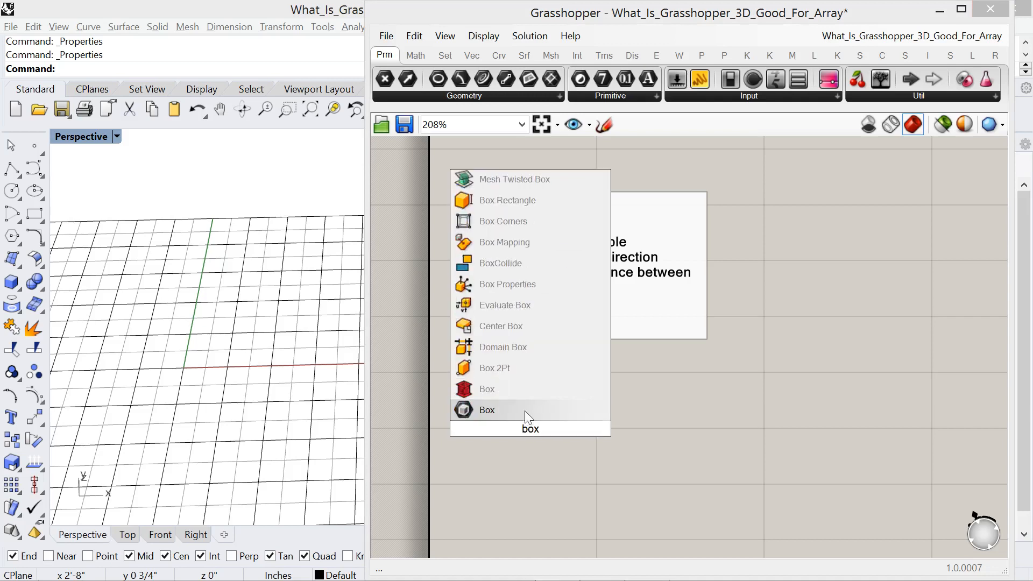
click(516, 327)
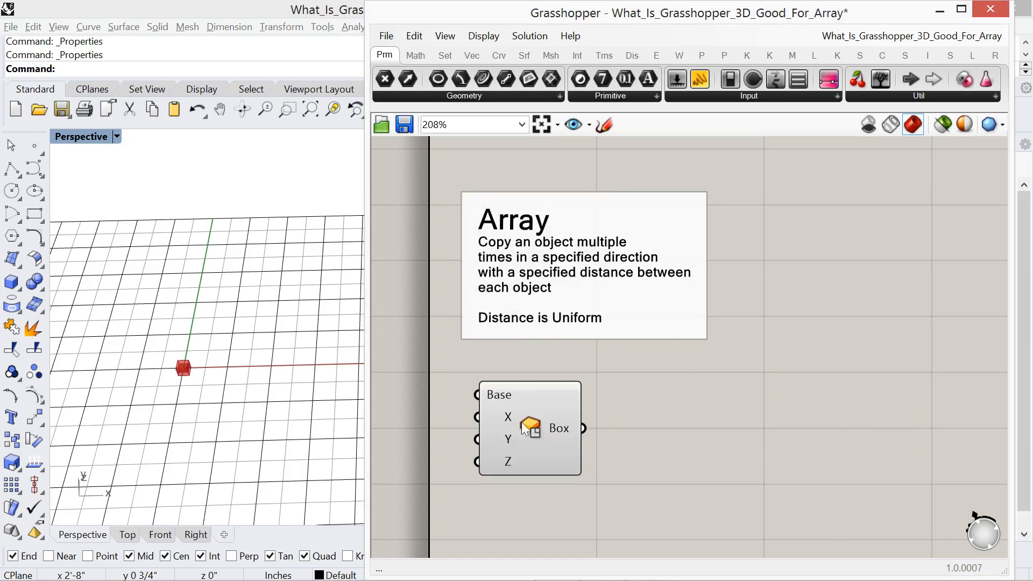
drag(537, 457, 697, 447)
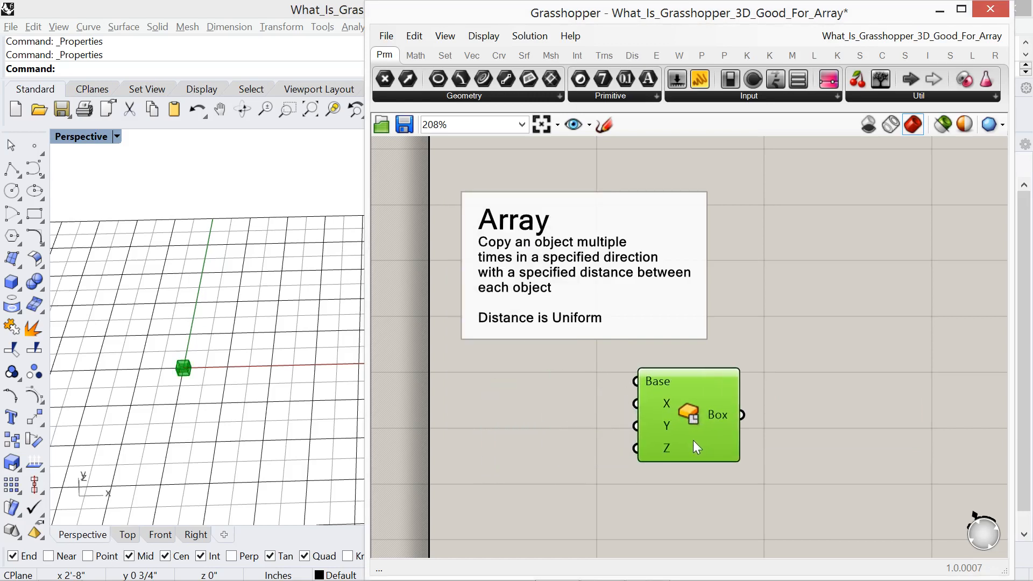
- Add a number slider set to 2 and connect it to the Center Box's X, Y and Z inputs
double_click(505, 427)
text(2)
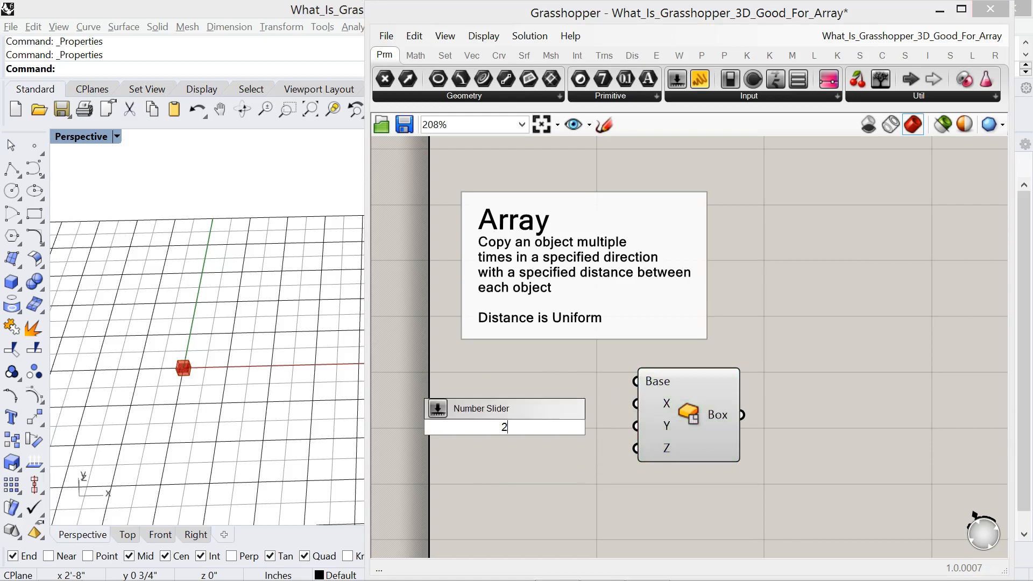
key(Return)
drag(695, 419, 770, 421)
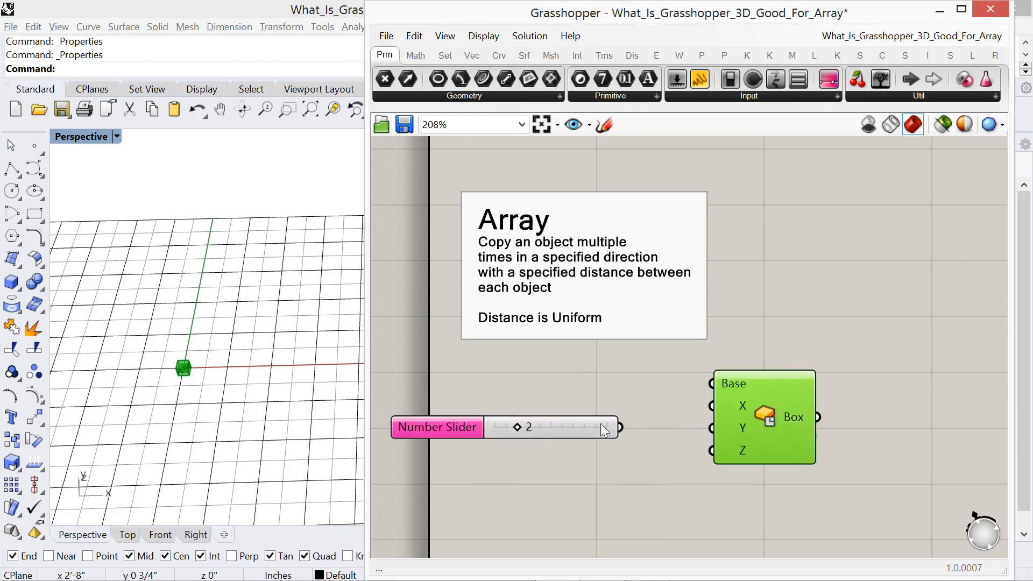
drag(602, 427, 711, 405)
drag(651, 419, 708, 434)
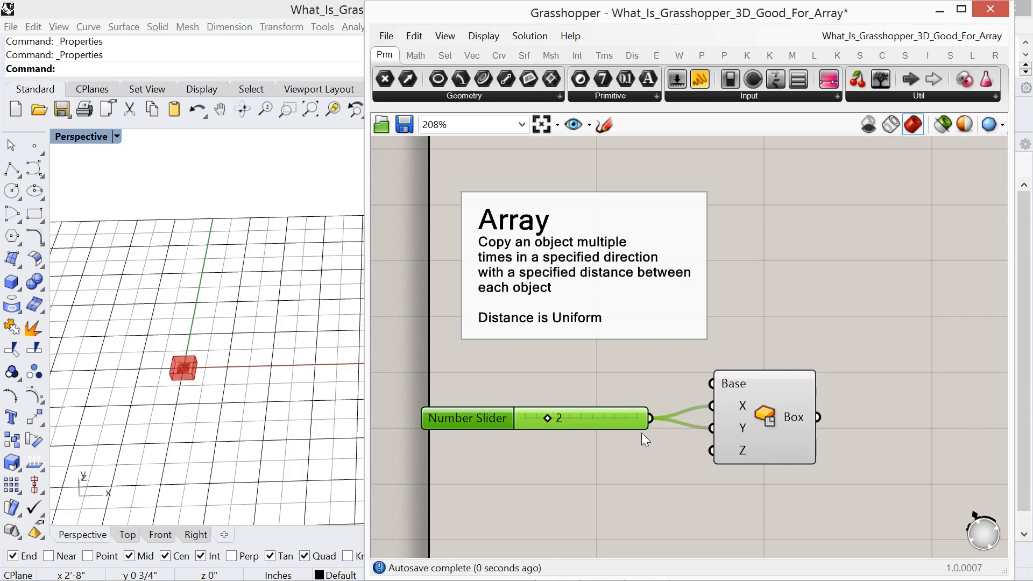
drag(651, 418, 711, 450)
- Inspect the box closely in the Perspective viewport and shift the slider and Center Box together away from the canvas edge
click(189, 411)
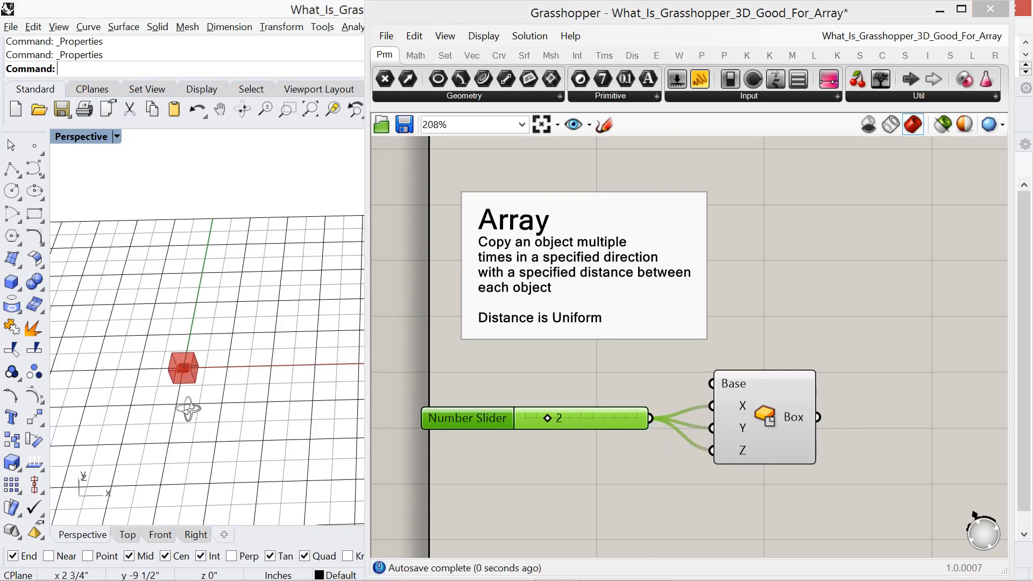
scroll(180, 379, up, 5)
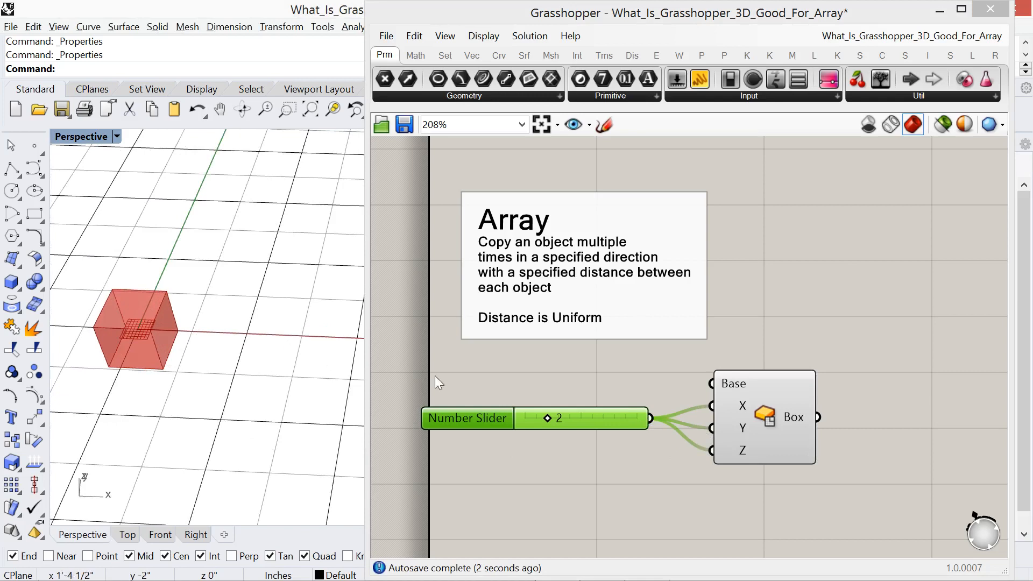
drag(779, 474, 580, 381)
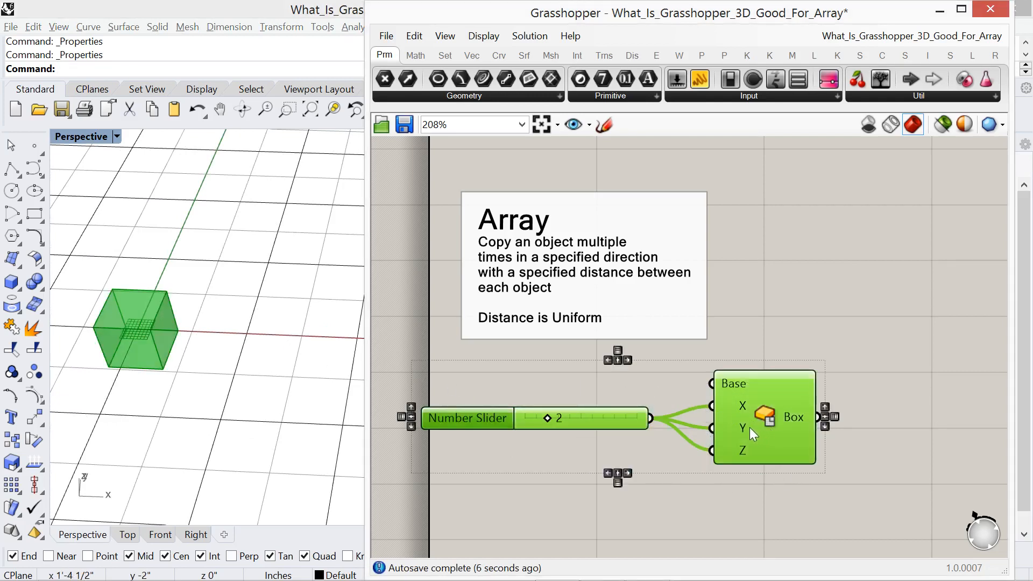
drag(748, 429, 791, 427)
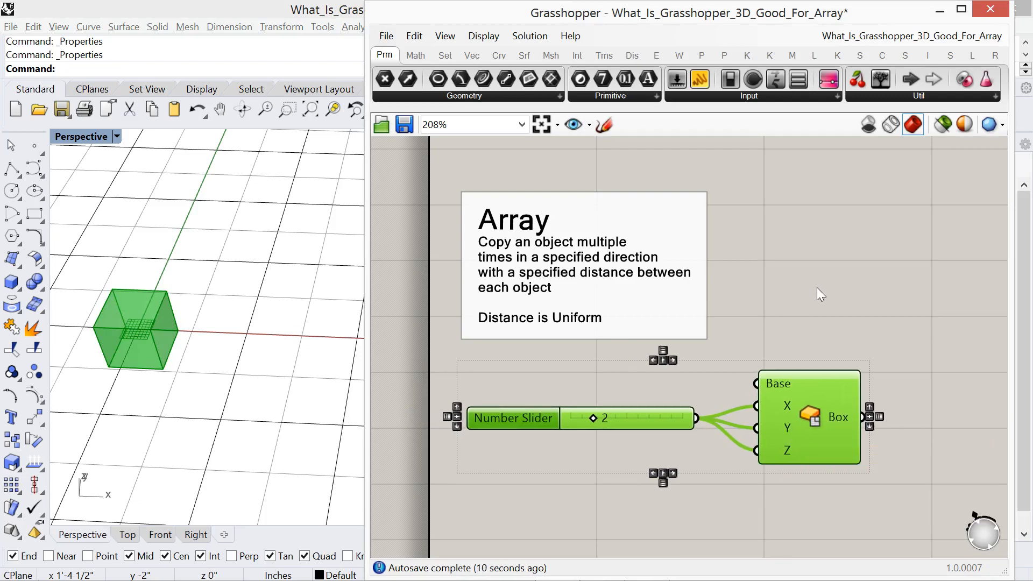
- Add a Rectangular Array component beside the Center Box
scroll(825, 295, down, 3)
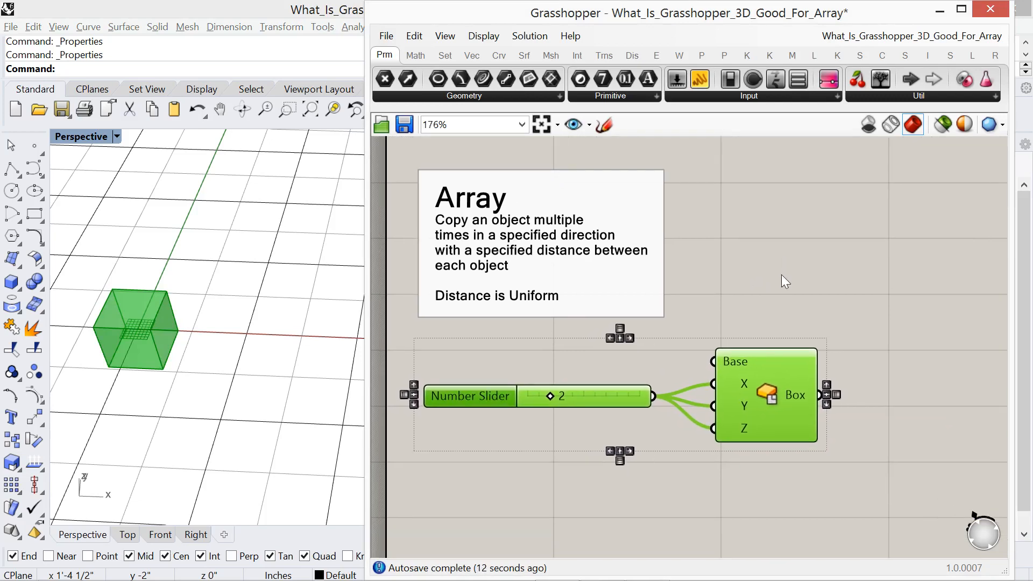
right_drag(832, 328, 785, 349)
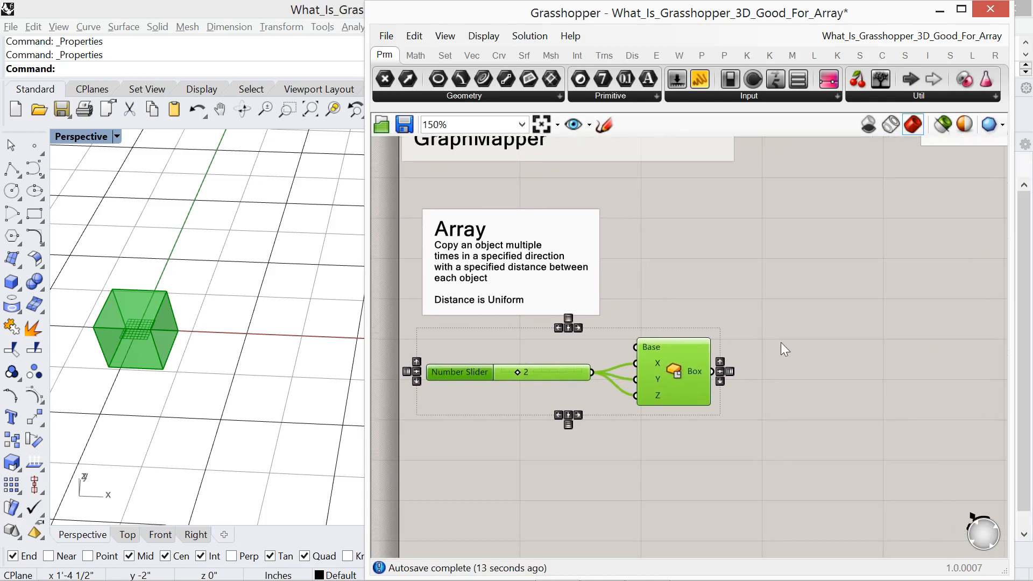
double_click(805, 370)
text(ar)
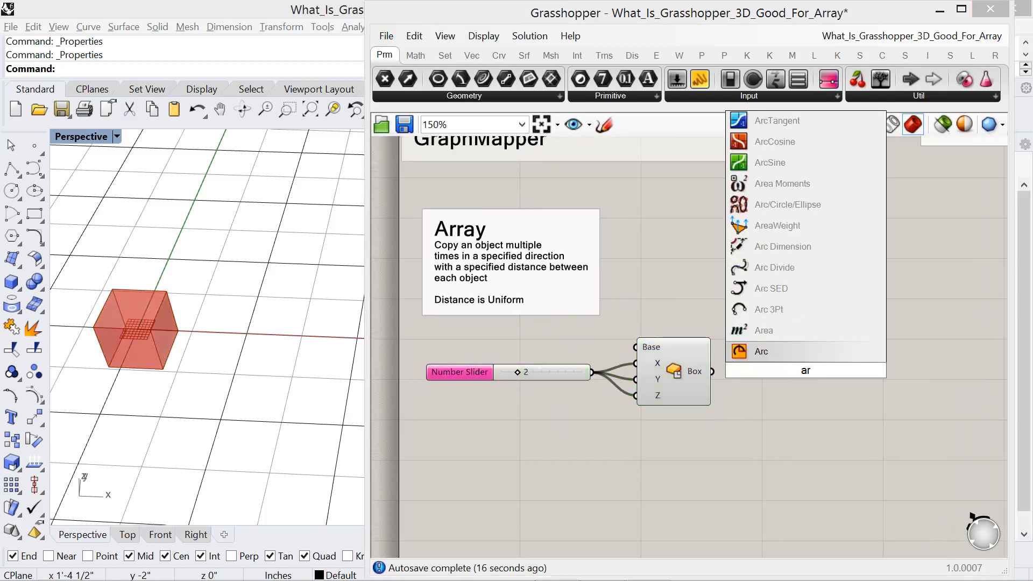
text(ray)
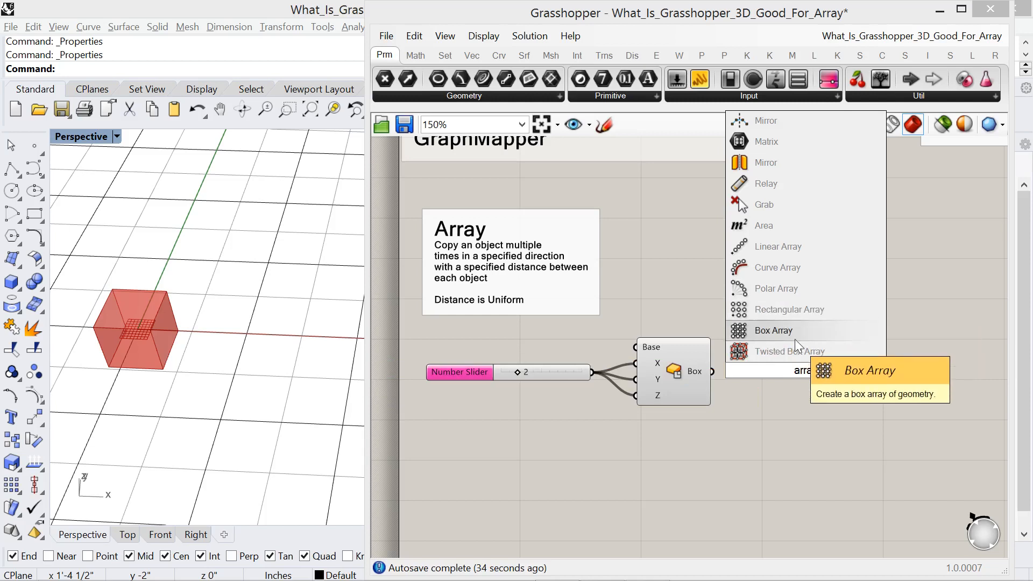
click(802, 313)
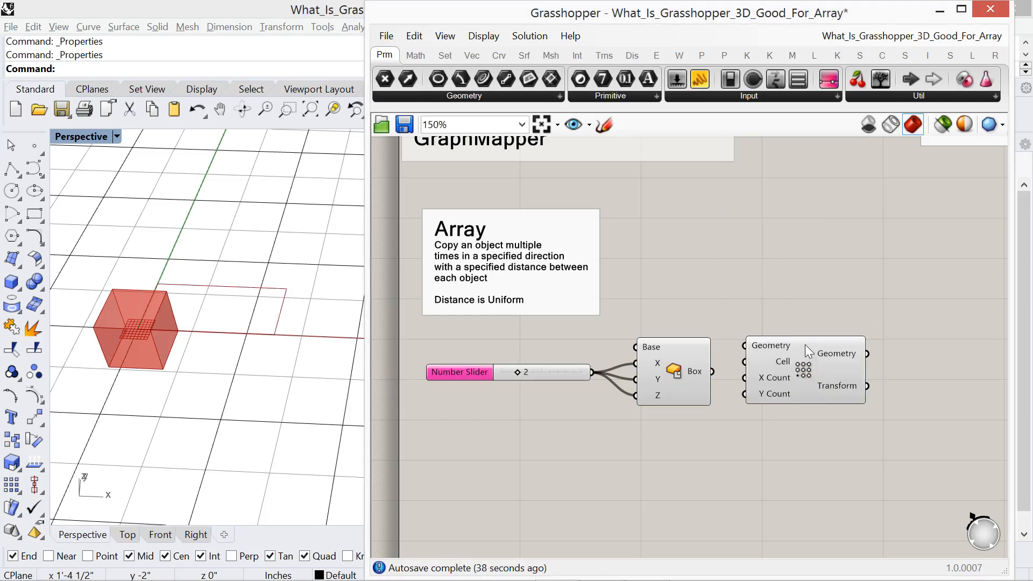
- Replace the Rectangular Array component with a Linear Array component
double_click(809, 310)
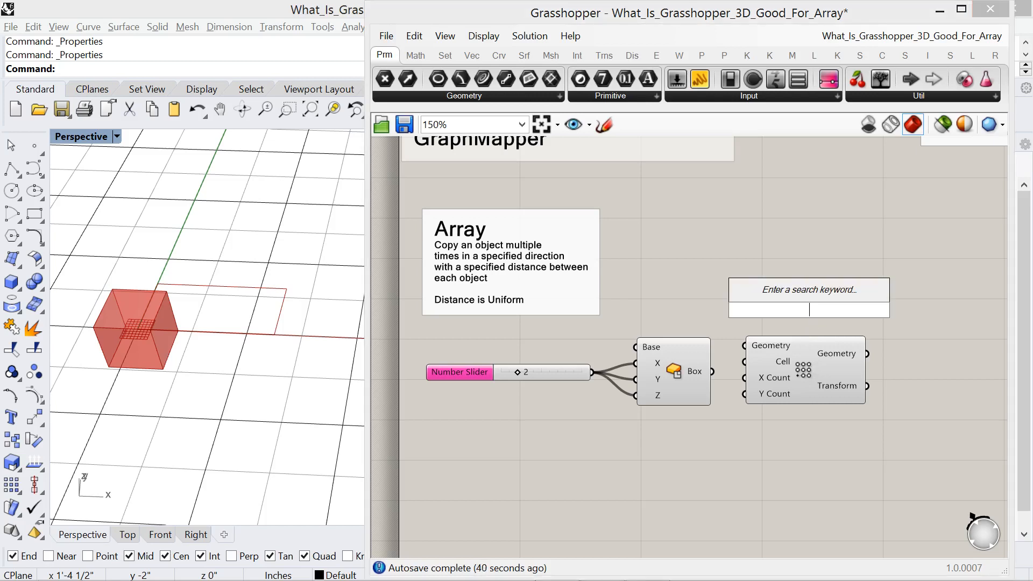
text(array)
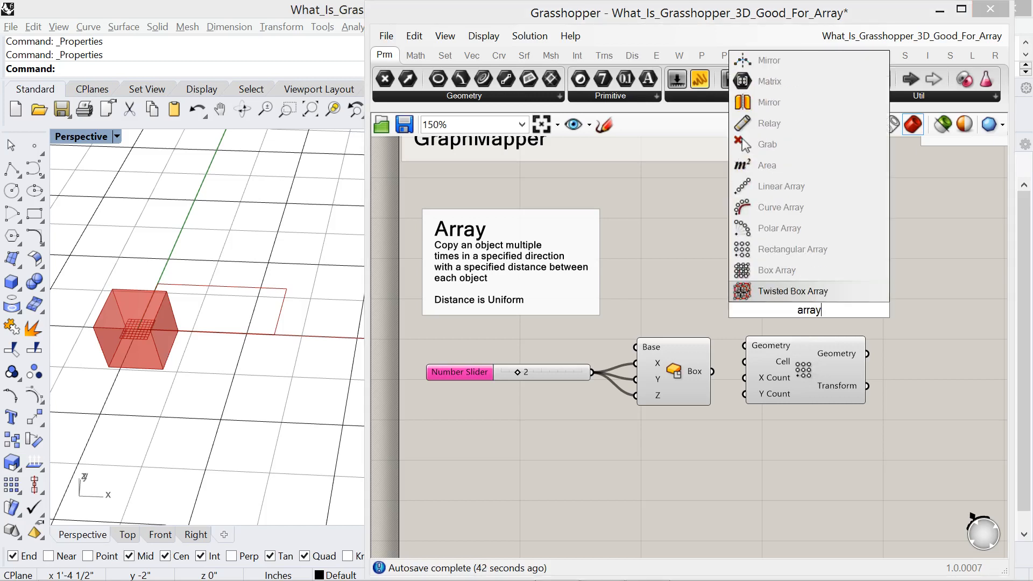
click(796, 194)
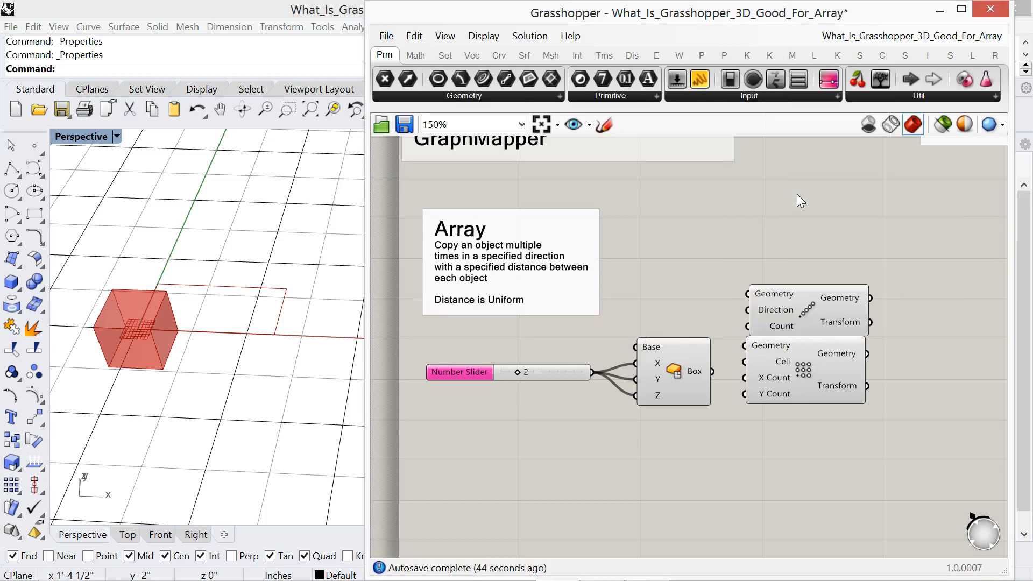
mouse_move(796, 296)
mouse_down()
mouse_move(786, 299)
mouse_move(794, 295)
mouse_up()
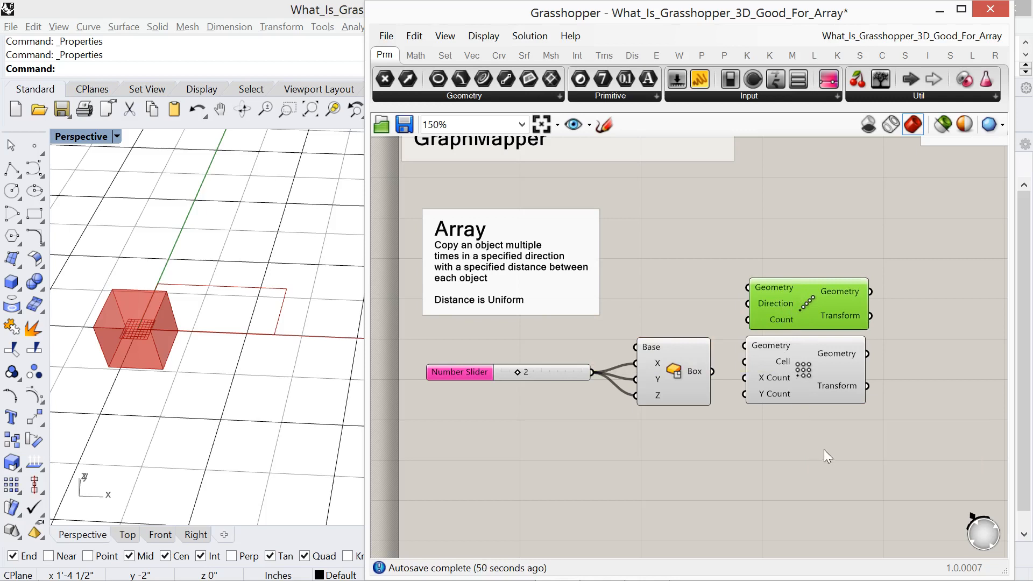
drag(825, 450, 786, 370)
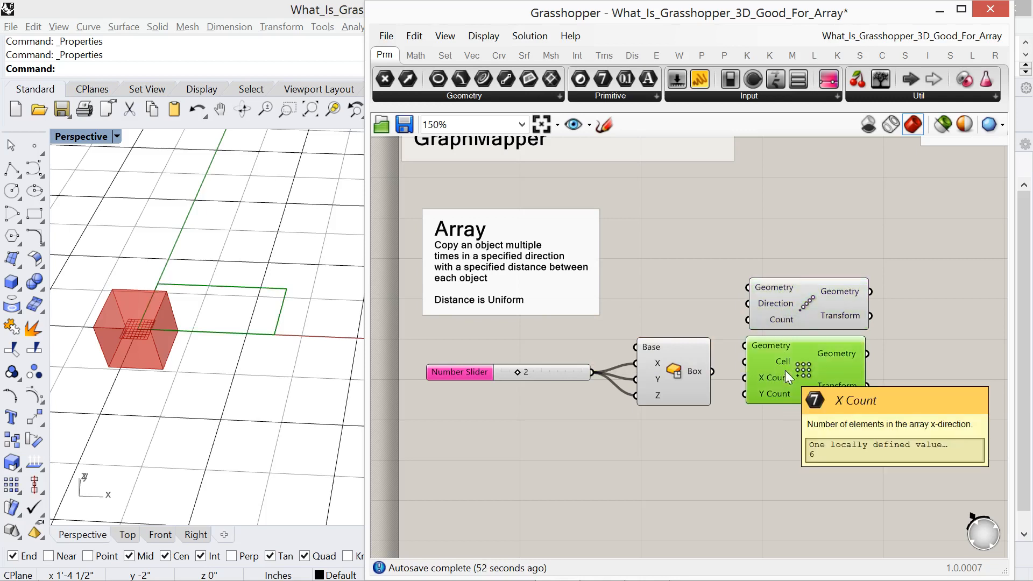
key(Delete)
- Position the Linear Array in line with the Center Box and connect the Box output to its Geometry input
drag(799, 310, 786, 414)
scroll(703, 395, up, 2)
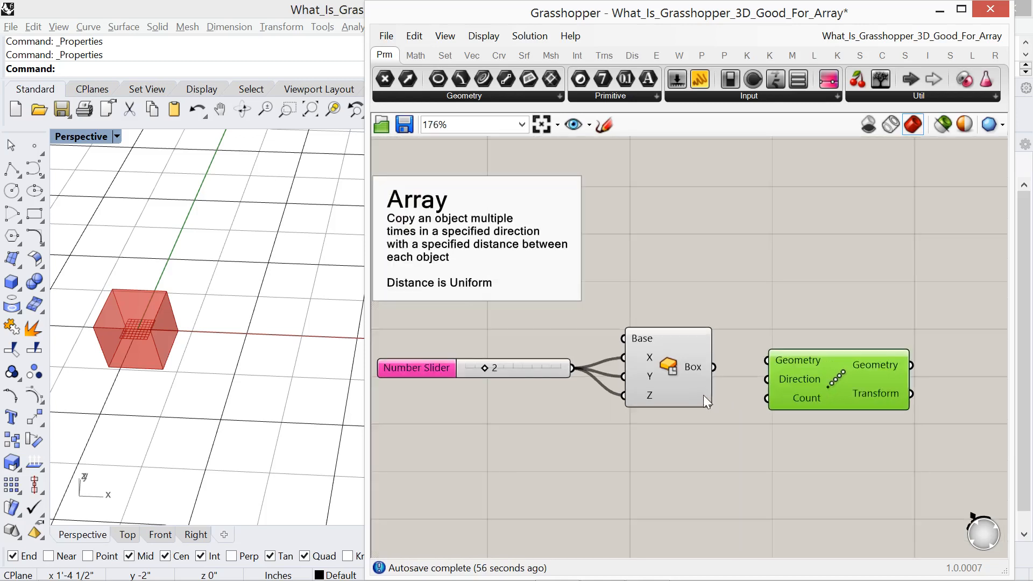
drag(714, 368, 820, 399)
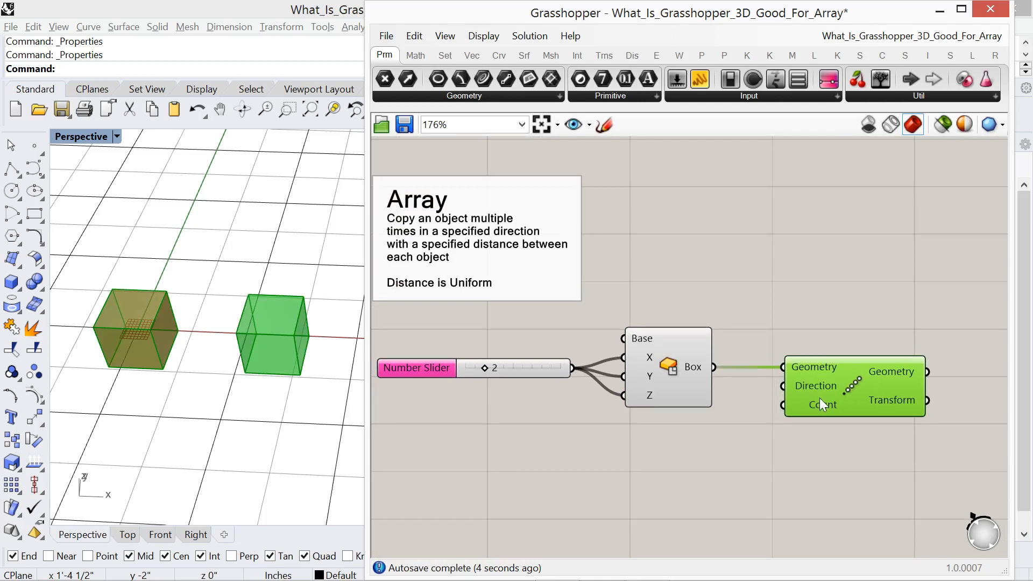
mouse_move(816, 399)
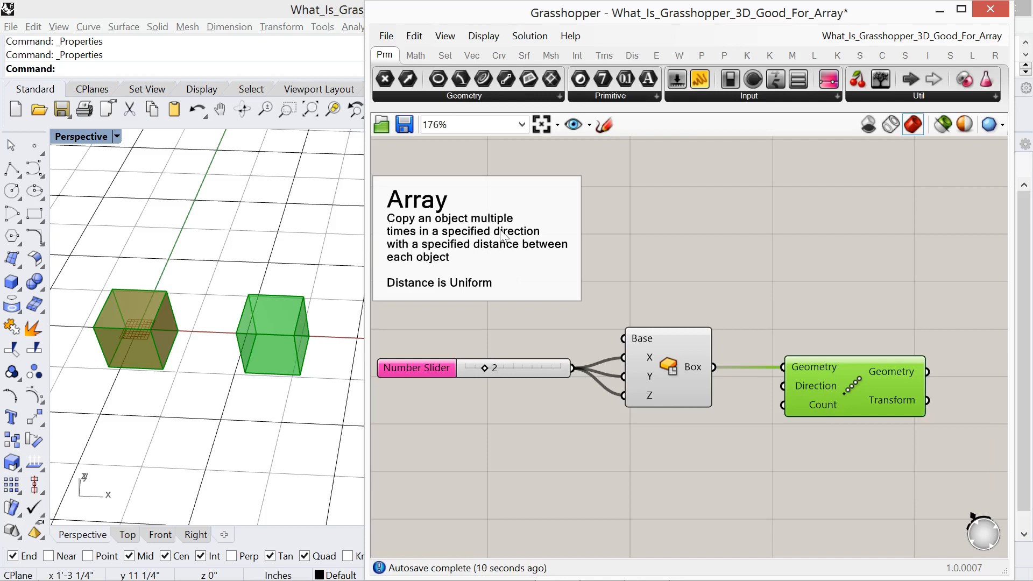
- Add a Unit X vector below the Center Box and connect it to the Linear Array's Direction input
click(705, 445)
double_click(705, 444)
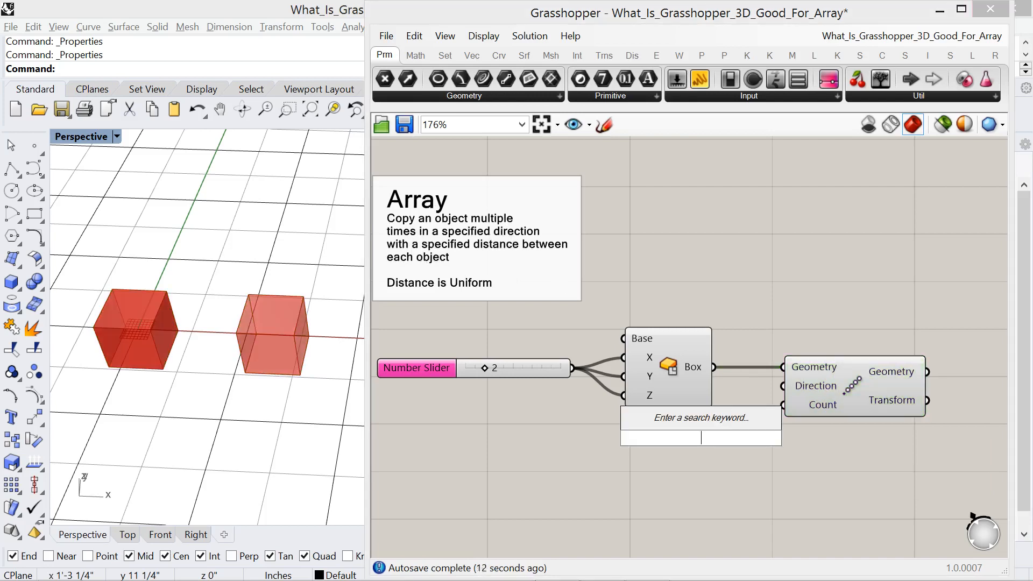
text(x)
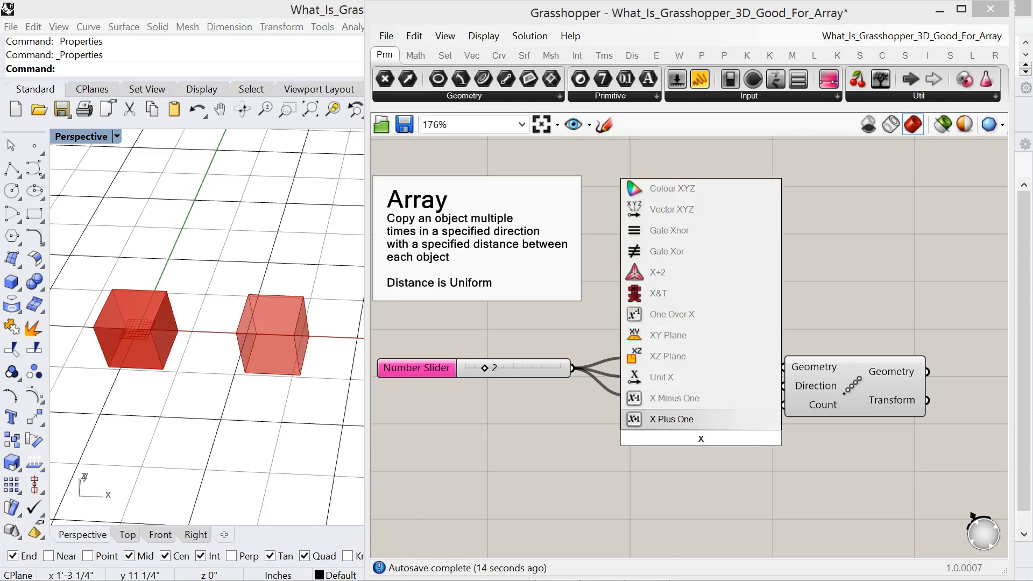
click(683, 376)
drag(708, 434, 864, 392)
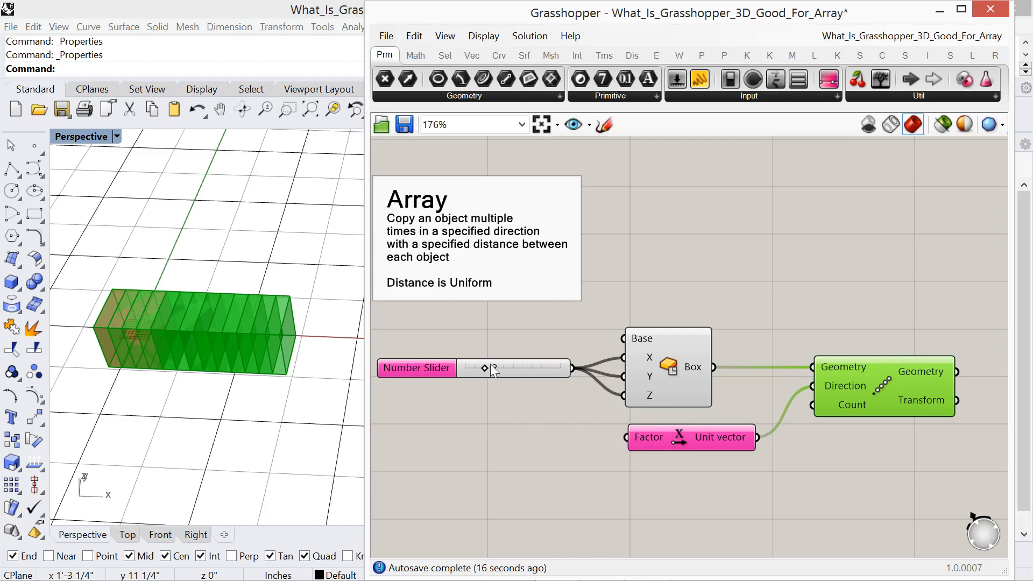
- Add a second number slider set to 6 in front of the Unit X component's Factor input
mouse_move(491, 366)
click(499, 446)
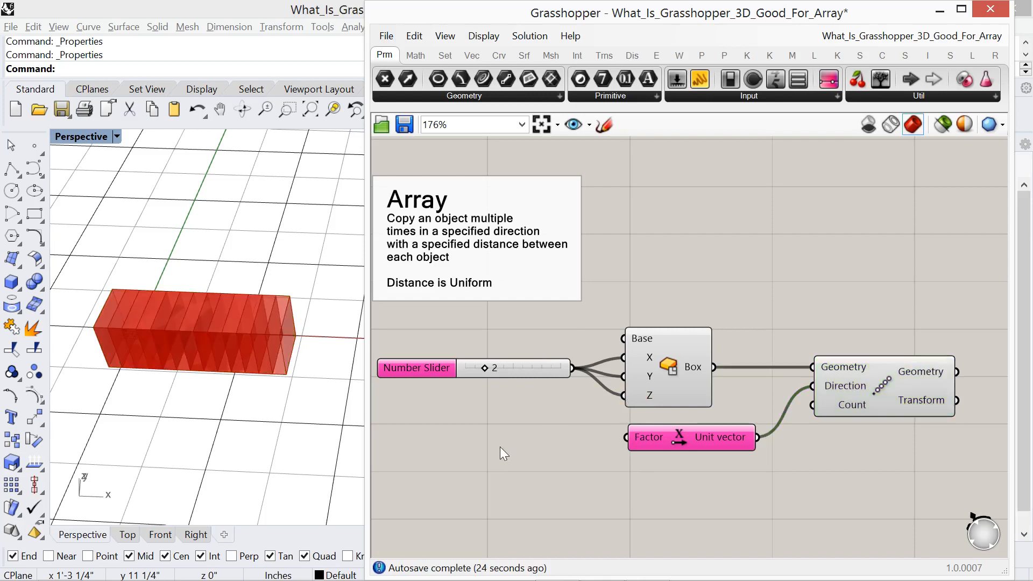
double_click(499, 447)
text(6)
key(Return)
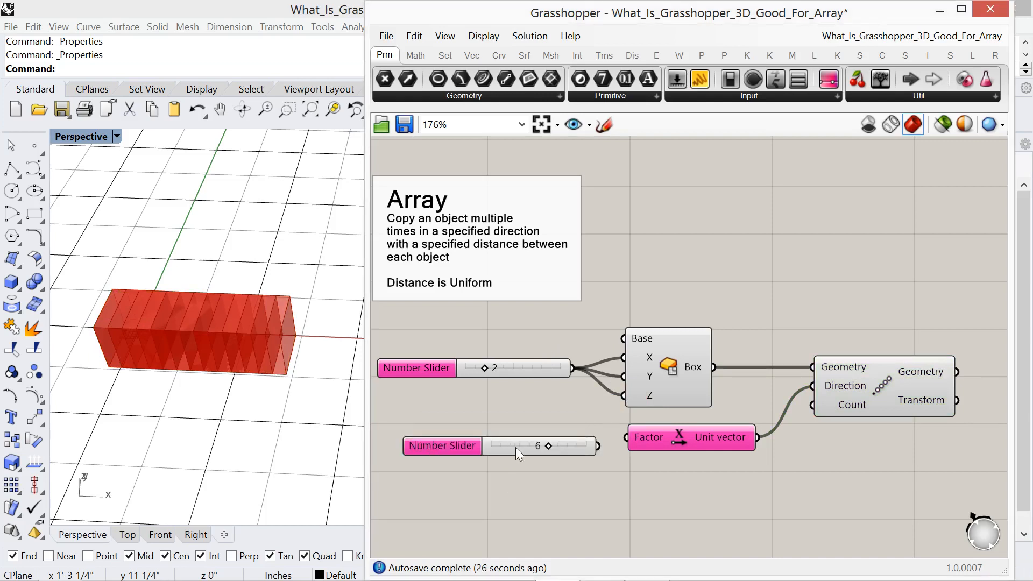
- Connect the slider set to 6 to Unit X's Factor, and a new number slider set to 5 to the Linear Array's Count
drag(596, 446, 567, 446)
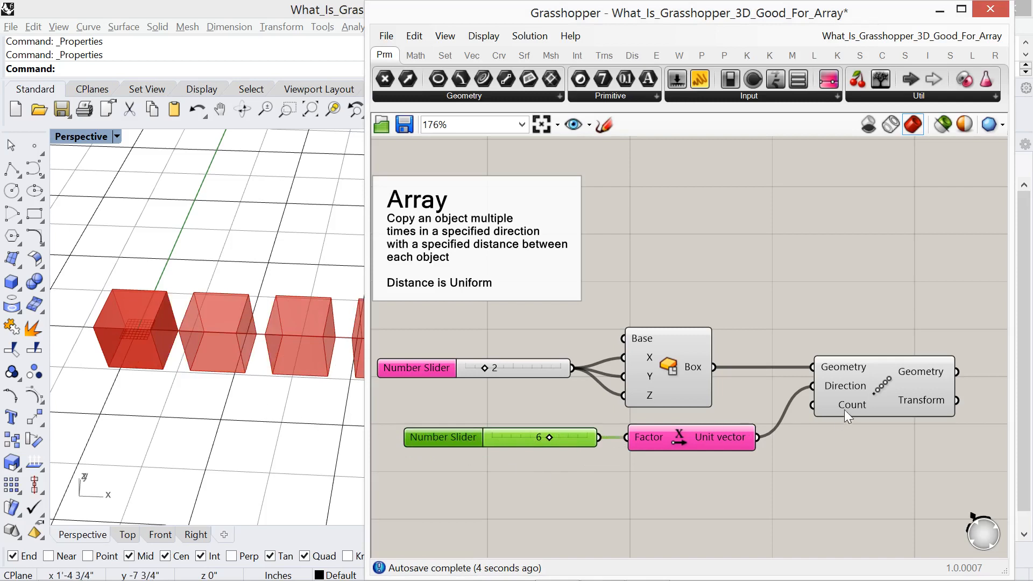
mouse_move(863, 404)
mouse_move(853, 407)
click(733, 493)
double_click(733, 492)
text(5)
key(Return)
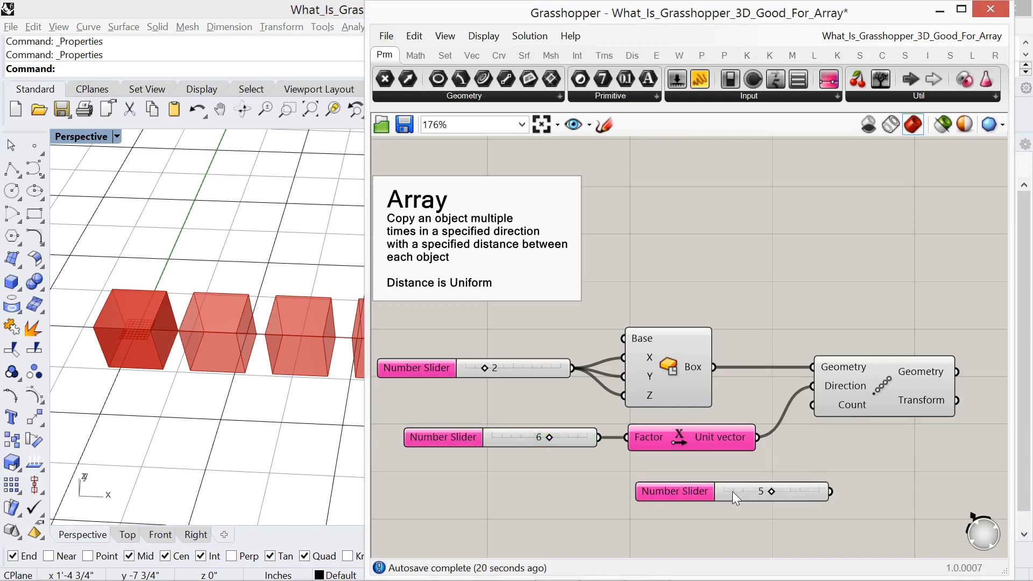
drag(793, 493, 812, 404)
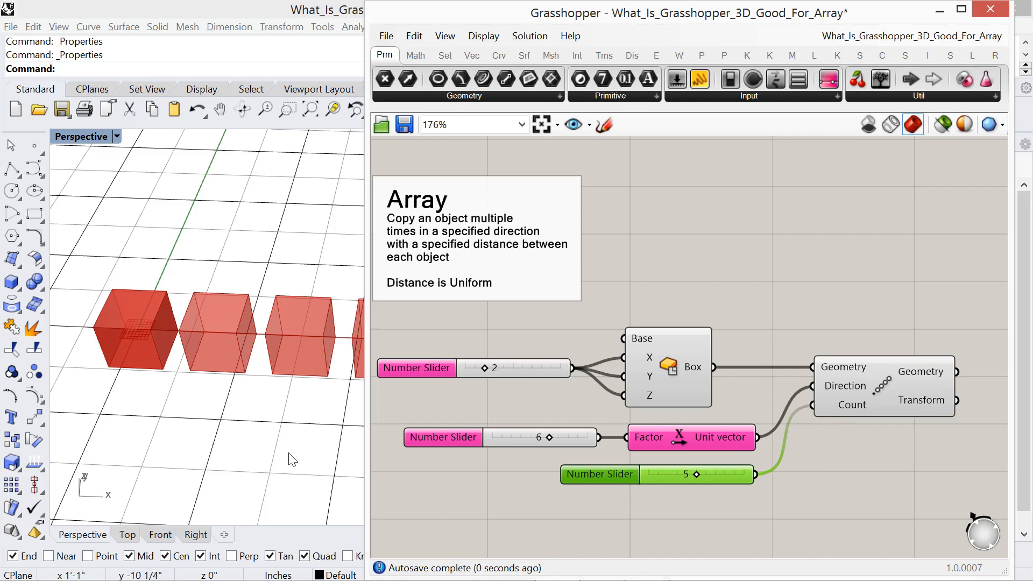
scroll(291, 459, down, 5)
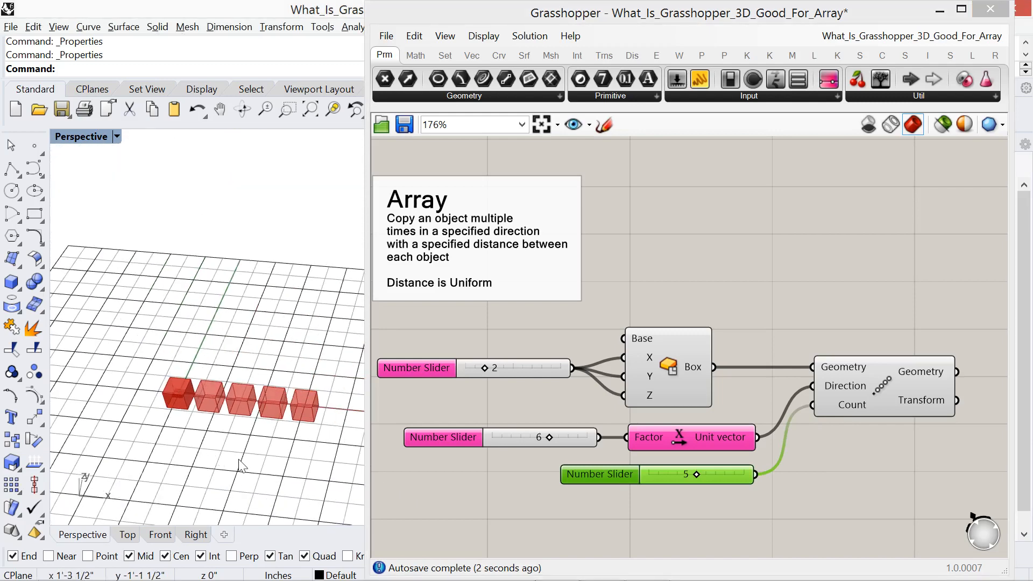
scroll(226, 466, up, 4)
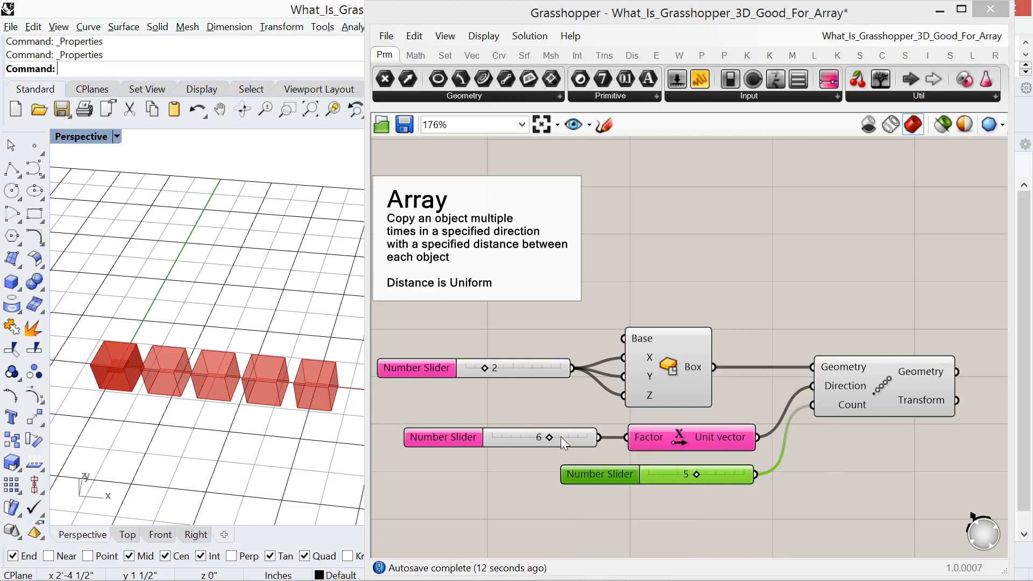
- Shift the Array note closer to the sliders and disconnect the Center Box output from the Linear Array's geometry input
drag(521, 279, 539, 309)
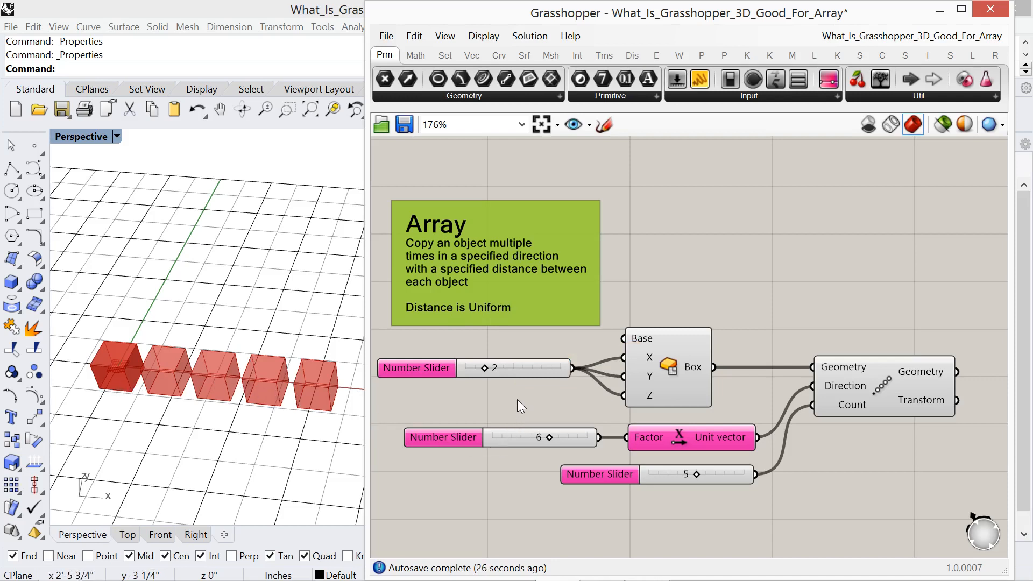
right_drag(509, 404, 521, 347)
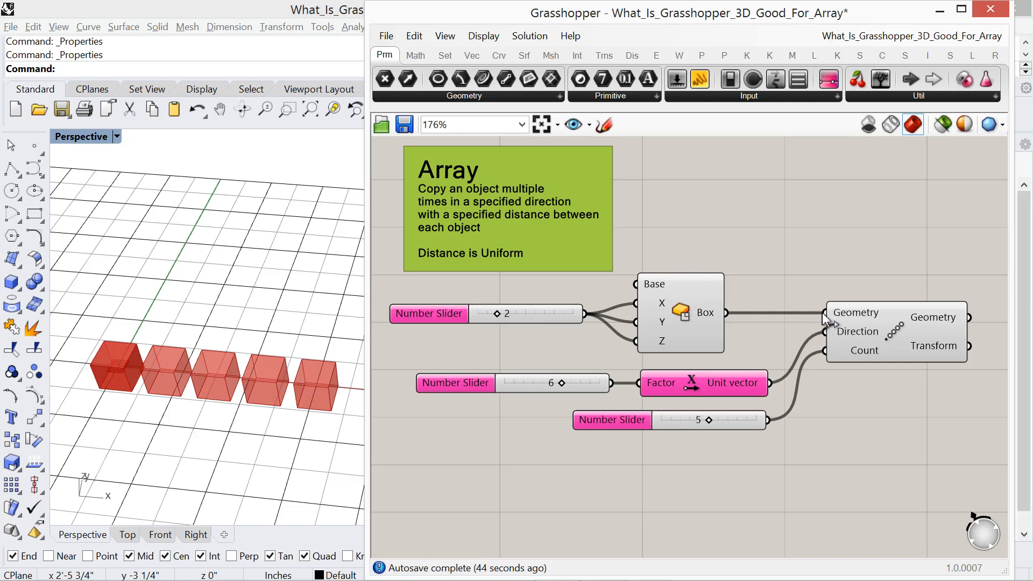
mouse_move(823, 315)
mouse_down()
mouse_move(766, 344)
mouse_move(739, 326)
mouse_move(784, 339)
mouse_move(797, 329)
mouse_move(774, 335)
mouse_move(831, 311)
mouse_up()
drag(784, 337, 728, 320)
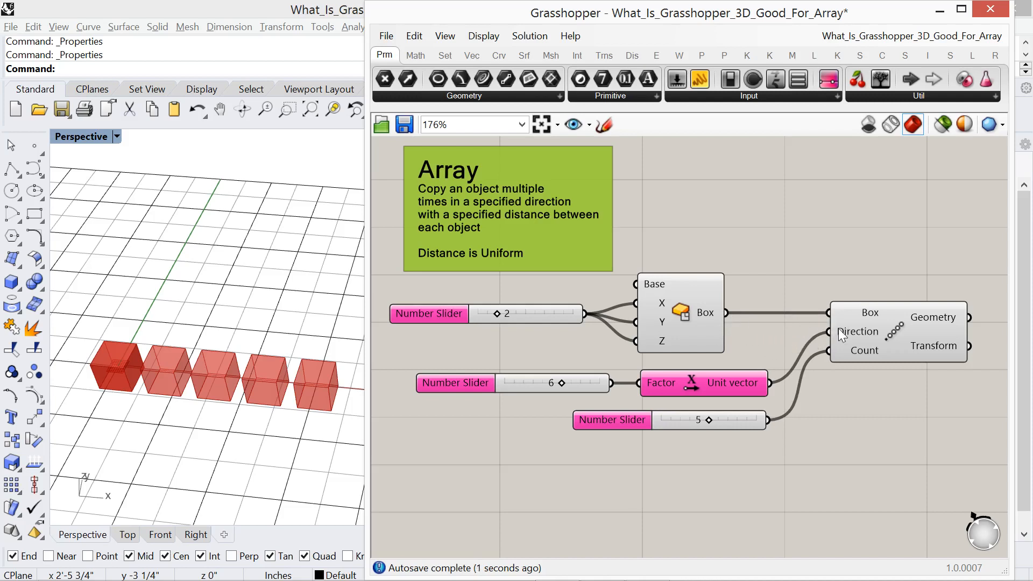
ctrl+drag(834, 318, 729, 325)
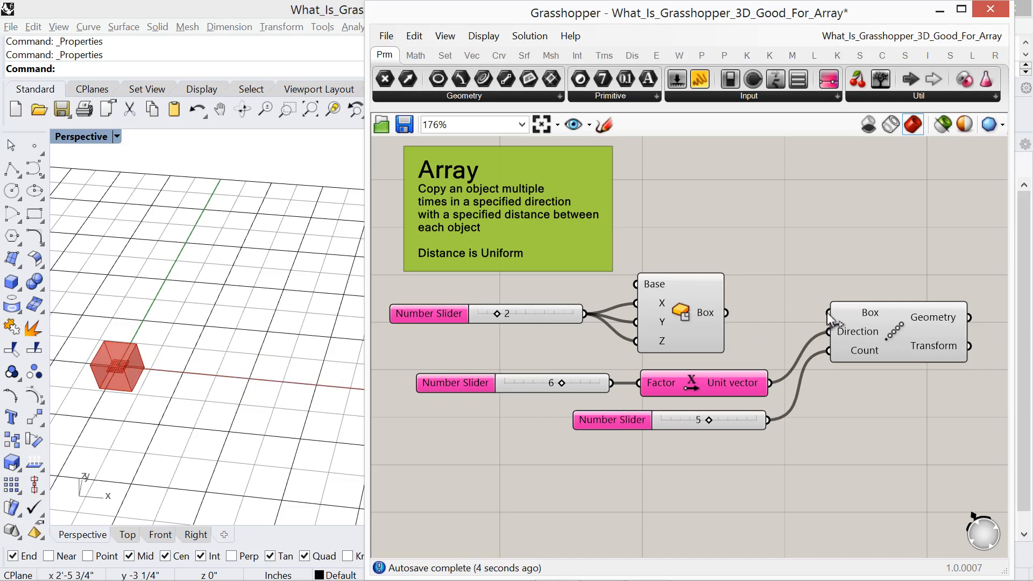
- Move the Center Box and its size slider below the Linear Array group, and shift the Array note down toward the remaining sliders
drag(828, 312, 554, 339)
drag(661, 327, 679, 506)
right_drag(592, 458, 595, 374)
drag(560, 176, 567, 248)
right_drag(599, 347, 586, 297)
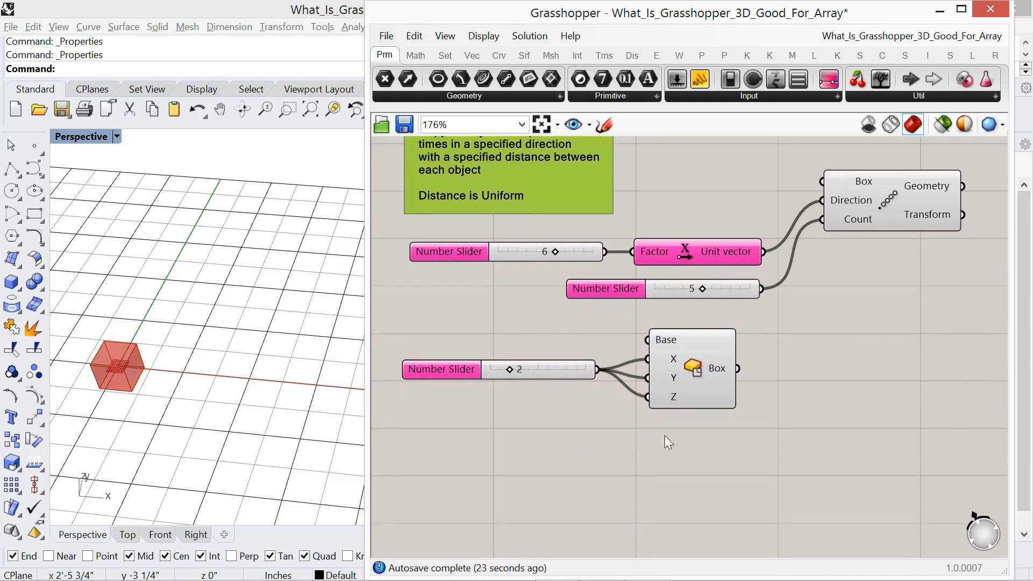
drag(710, 444, 543, 373)
drag(682, 394, 690, 427)
- Add a Move component and place it beside the Center Box
double_click(821, 403)
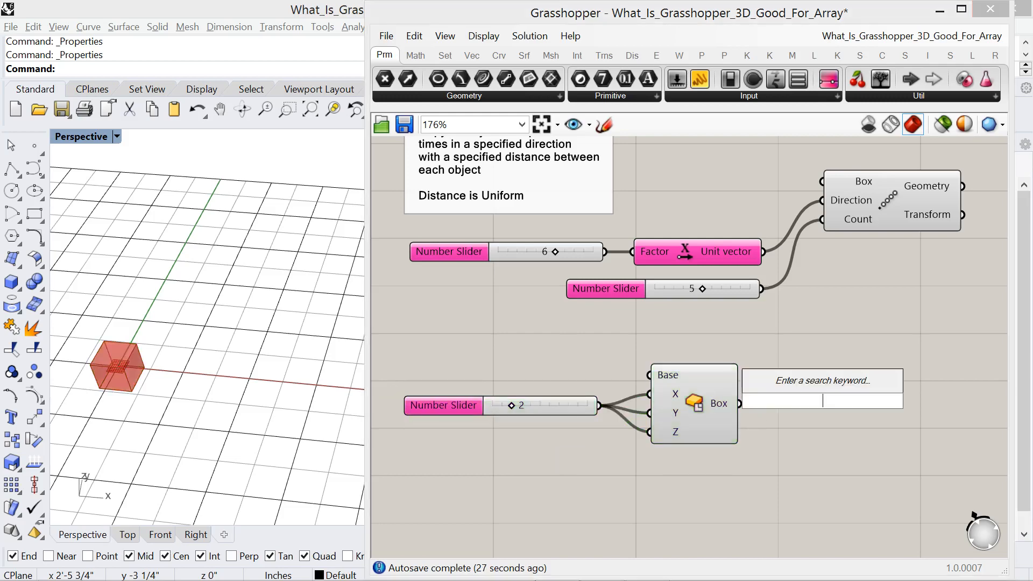
text(move)
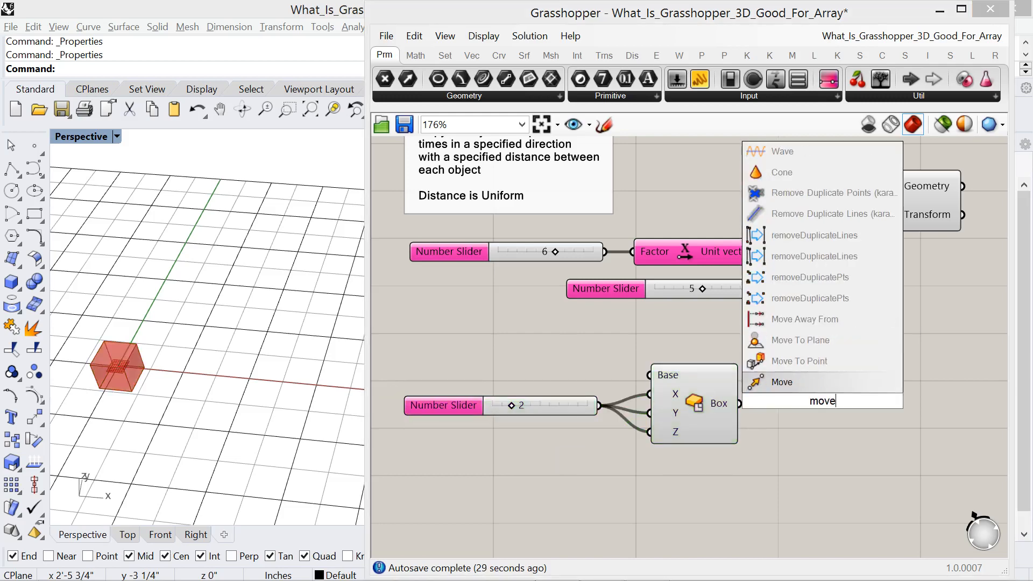
click(805, 381)
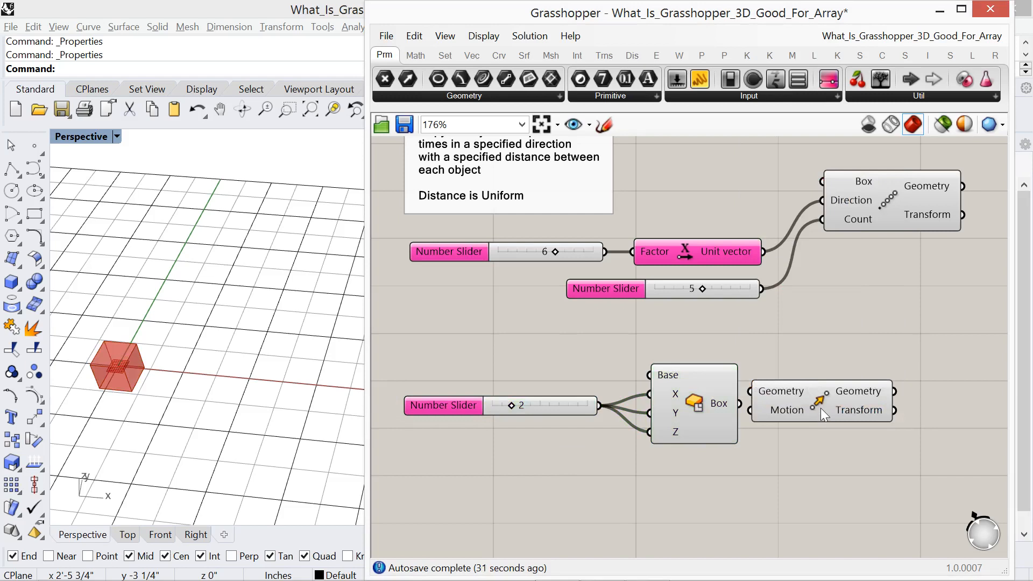
drag(842, 417, 853, 426)
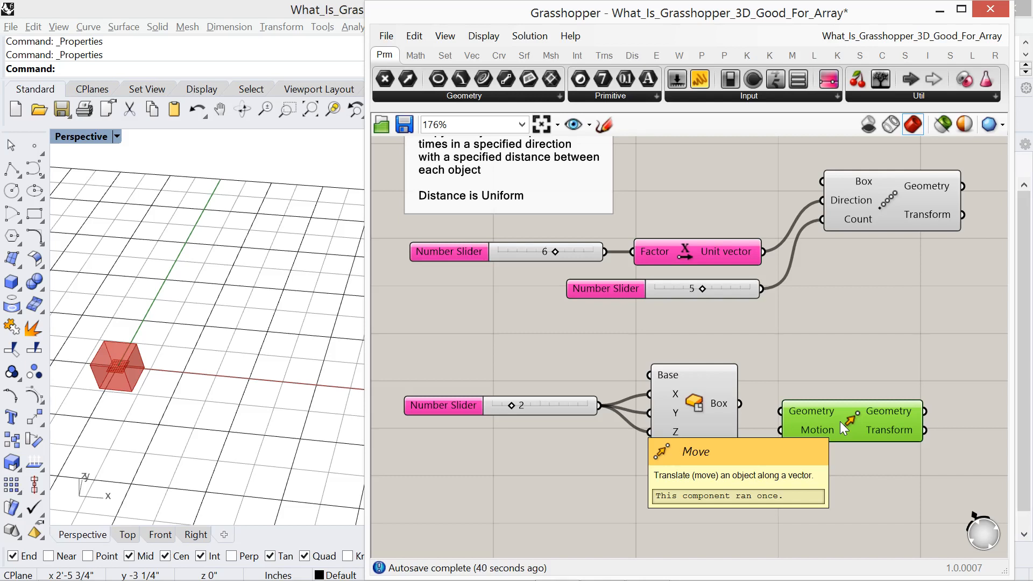
drag(840, 421, 840, 407)
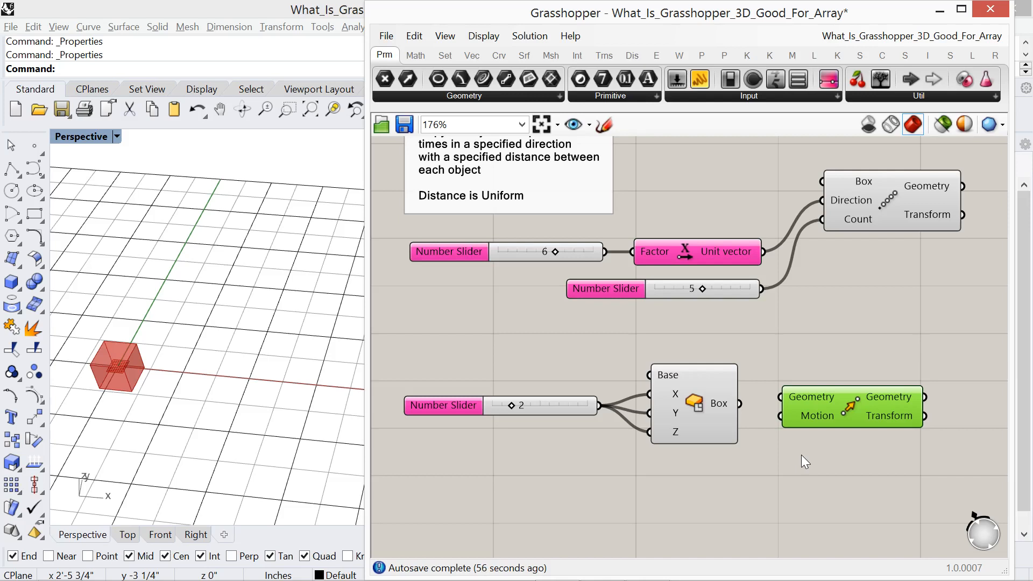
- Connect the Center Box output to the Move component's Geometry input and line up Move with the box
click(706, 406)
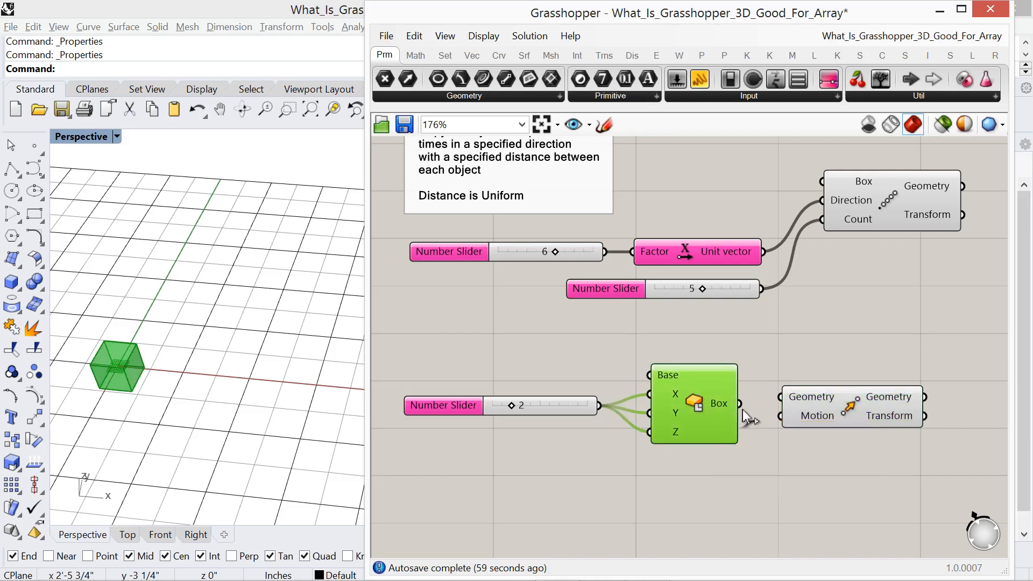
drag(741, 407, 774, 407)
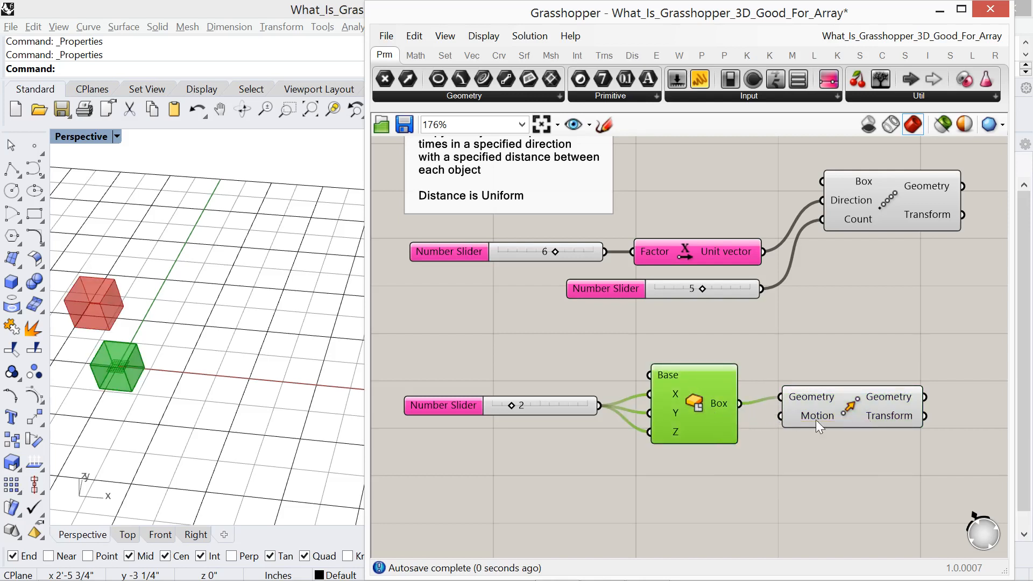
drag(840, 418, 851, 424)
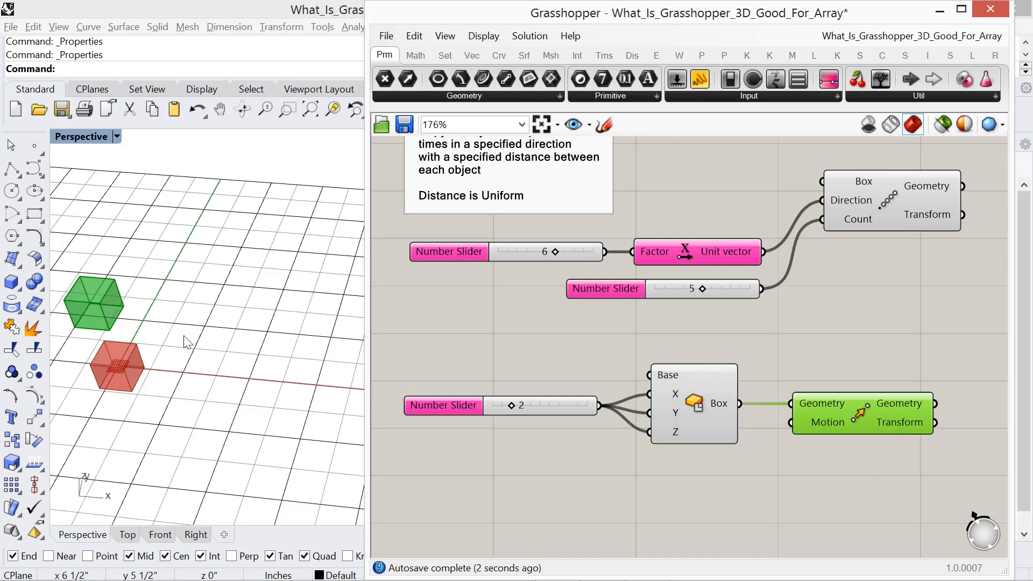
shift+right_drag(213, 350, 269, 359)
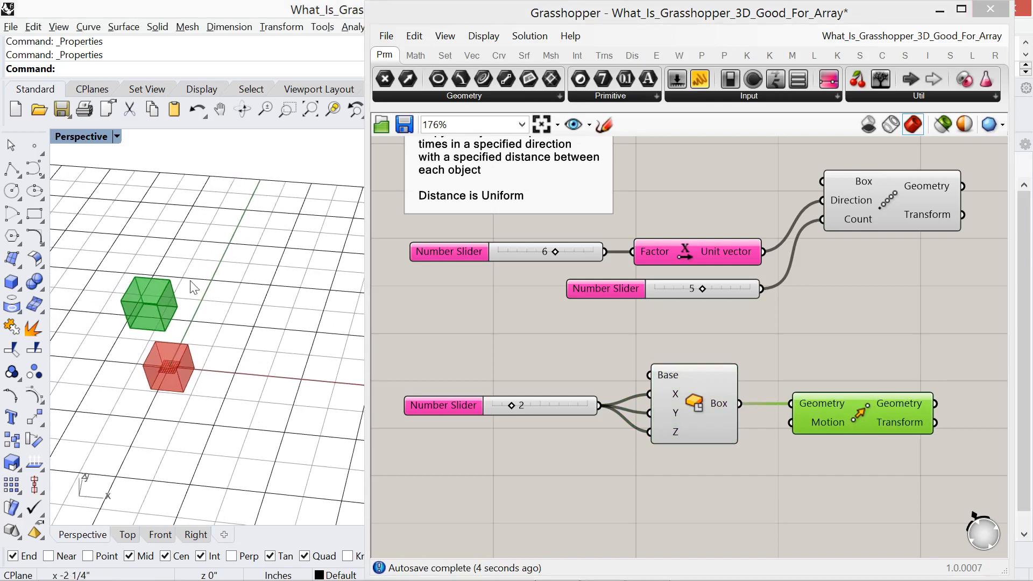
mouse_move(170, 369)
right_down()
mouse_move(201, 340)
mouse_move(189, 378)
right_up()
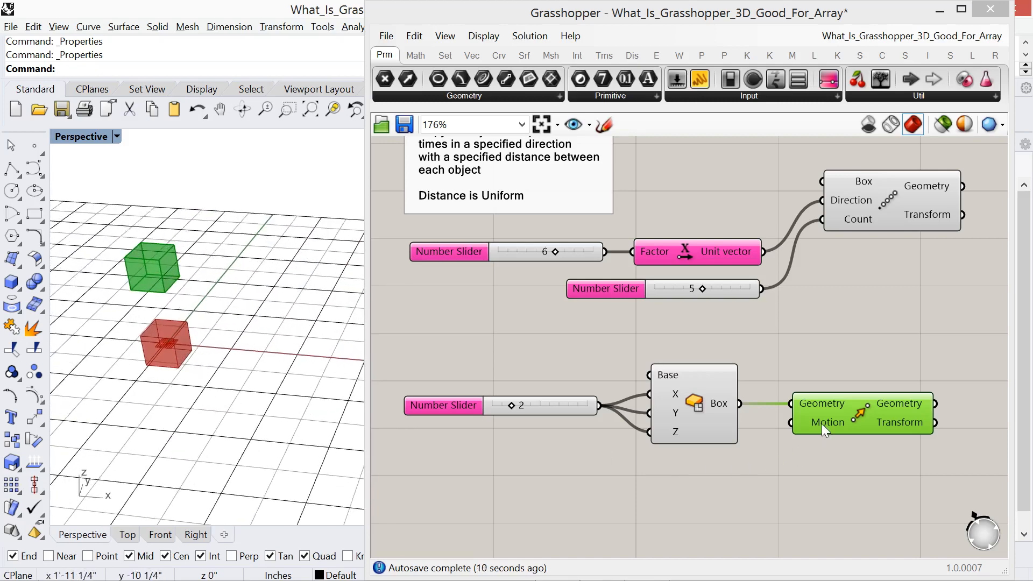
mouse_move(821, 423)
right_drag(754, 356, 775, 373)
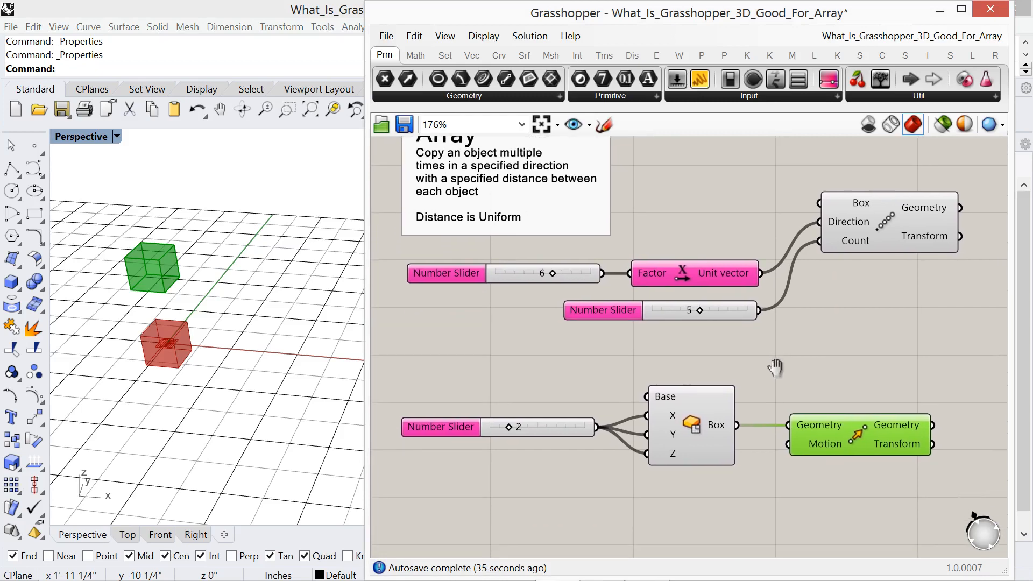
double_click(773, 505)
text(x)
key(Return)
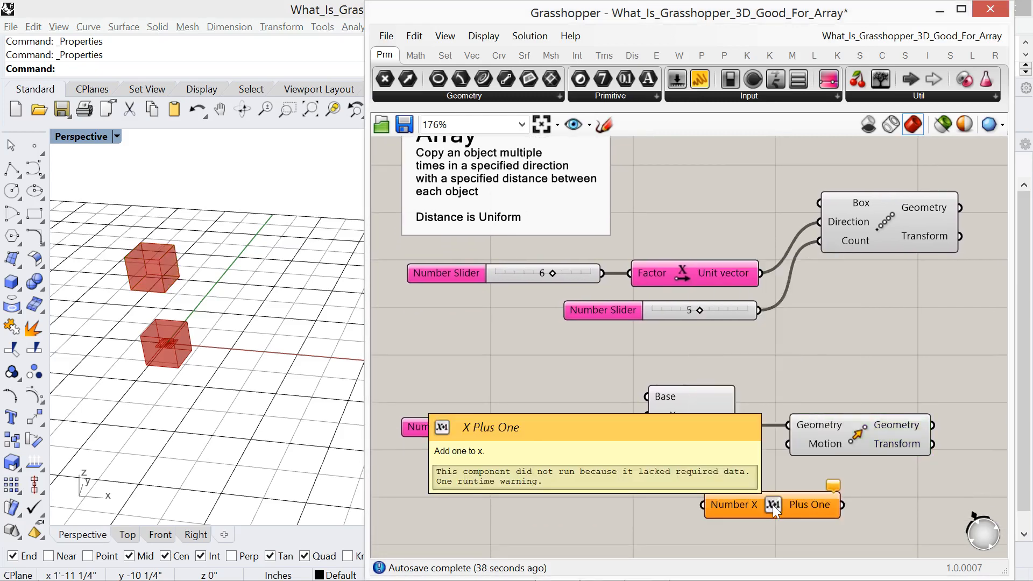
key(Delete)
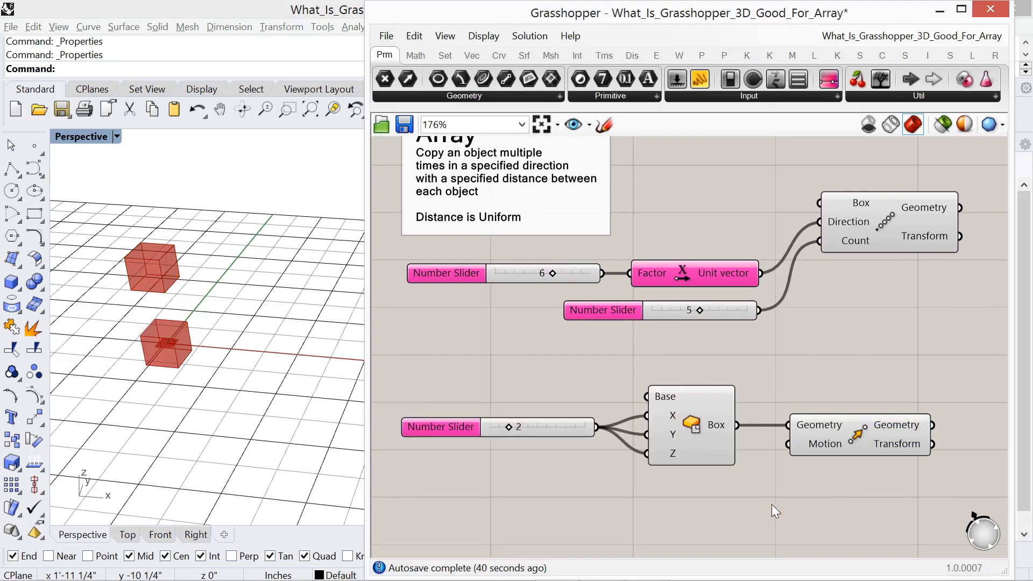
- Add a Unit X vector below the Center Box and connect it to the Move component's Motion input
double_click(735, 503)
text(x)
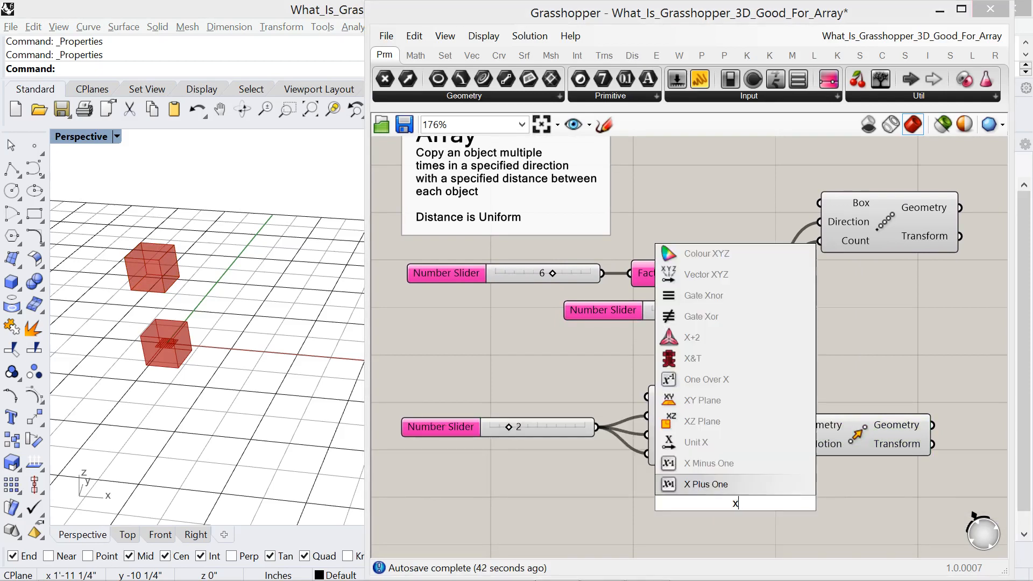
key(Return)
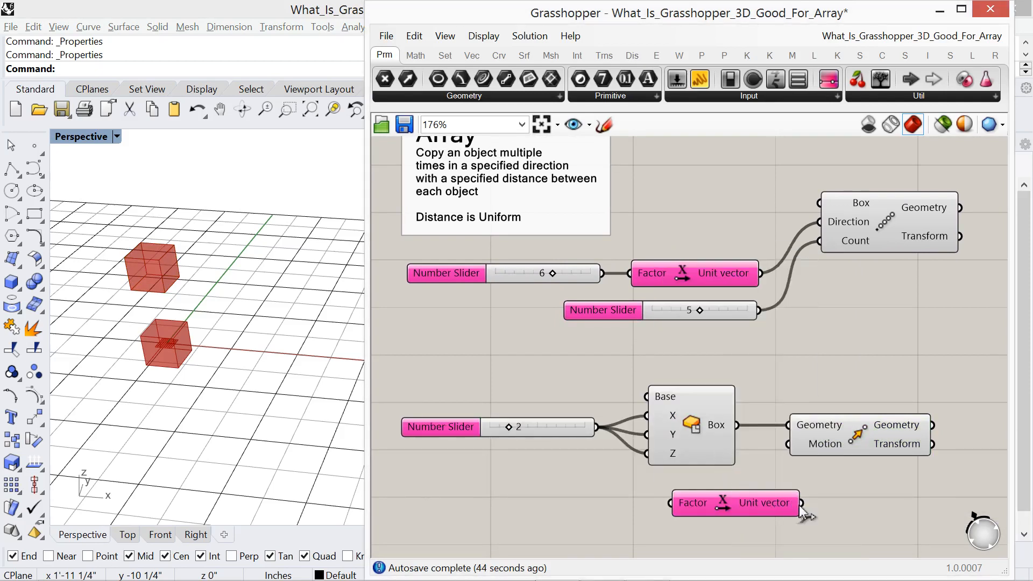
drag(801, 504, 789, 444)
drag(759, 511, 726, 500)
right_drag(712, 520, 787, 510)
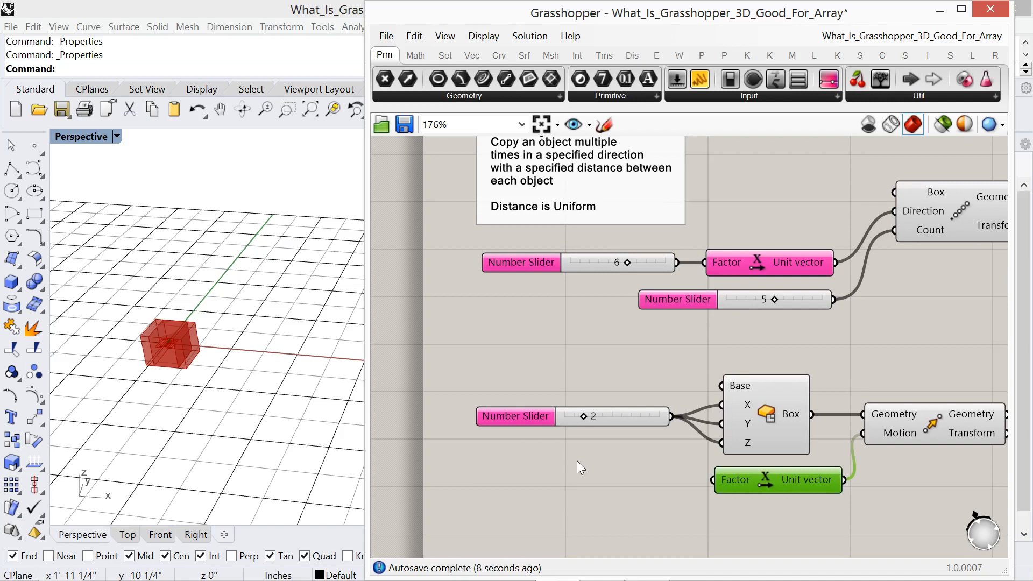
- Add a number slider set to 5 and connect it to the Factor input of the new Unit X vector
double_click(592, 477)
text(5)
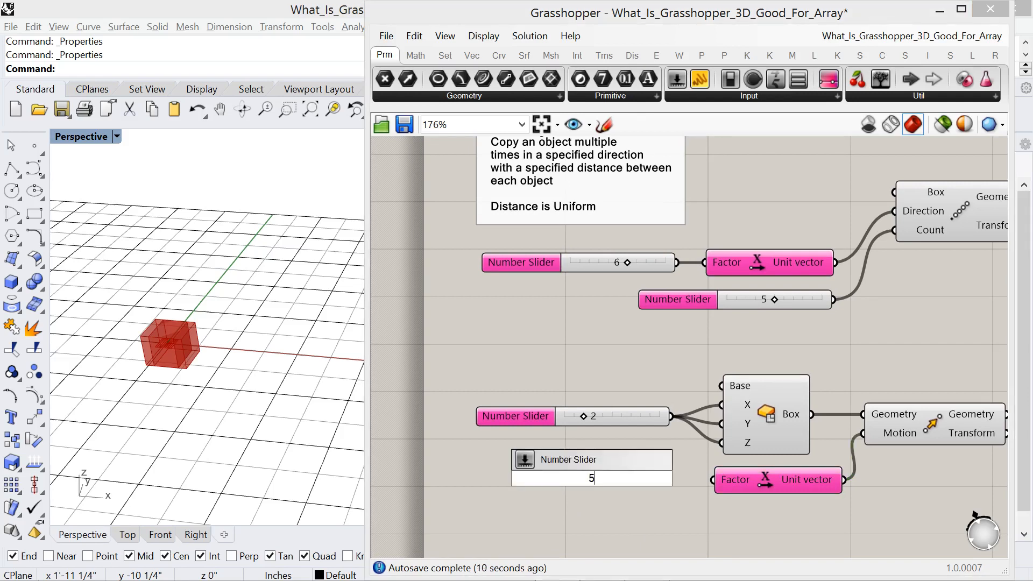
key(Return)
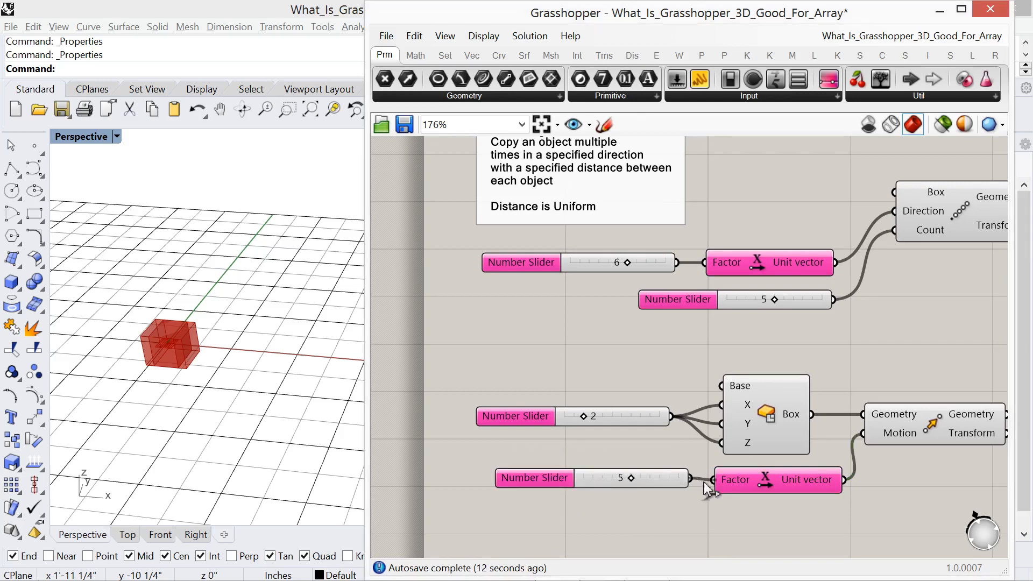
drag(704, 482, 701, 484)
click(650, 483)
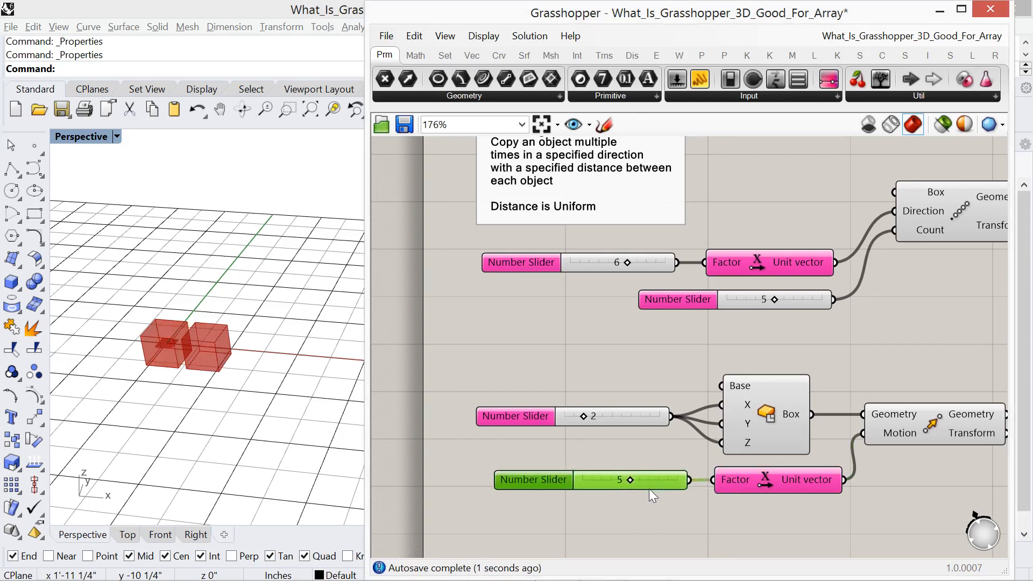
scroll(261, 442, up, 4)
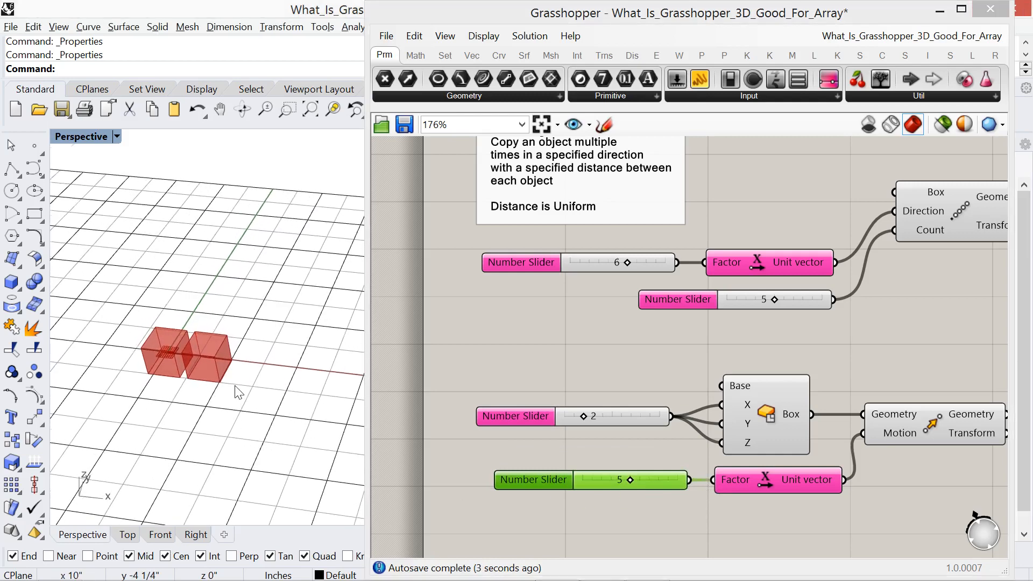
- Add another number slider set to 10 and connect it to the same Unit X Factor input alongside the first slider
right_drag(598, 337, 531, 300)
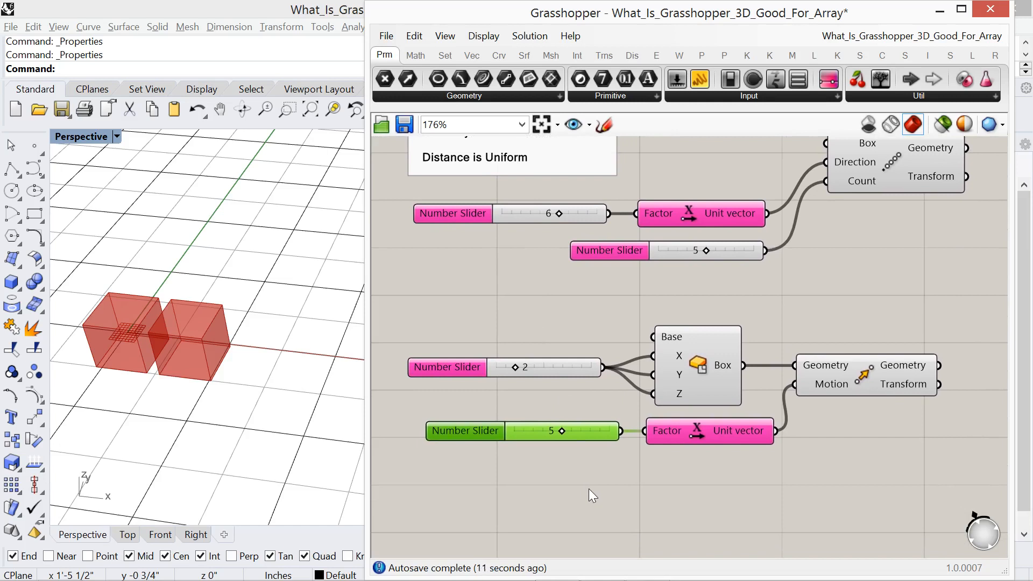
double_click(533, 499)
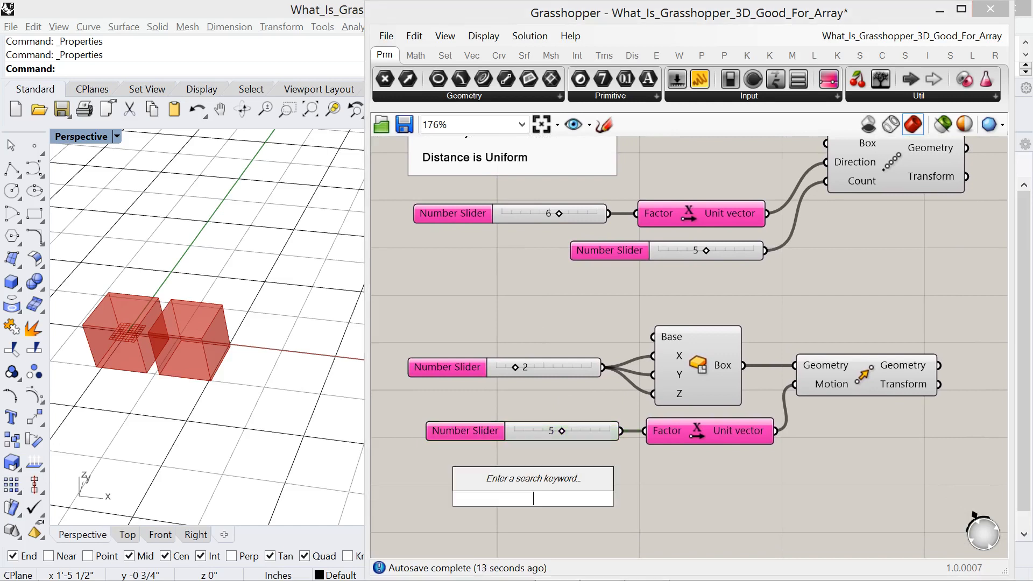
text(10)
key(Return)
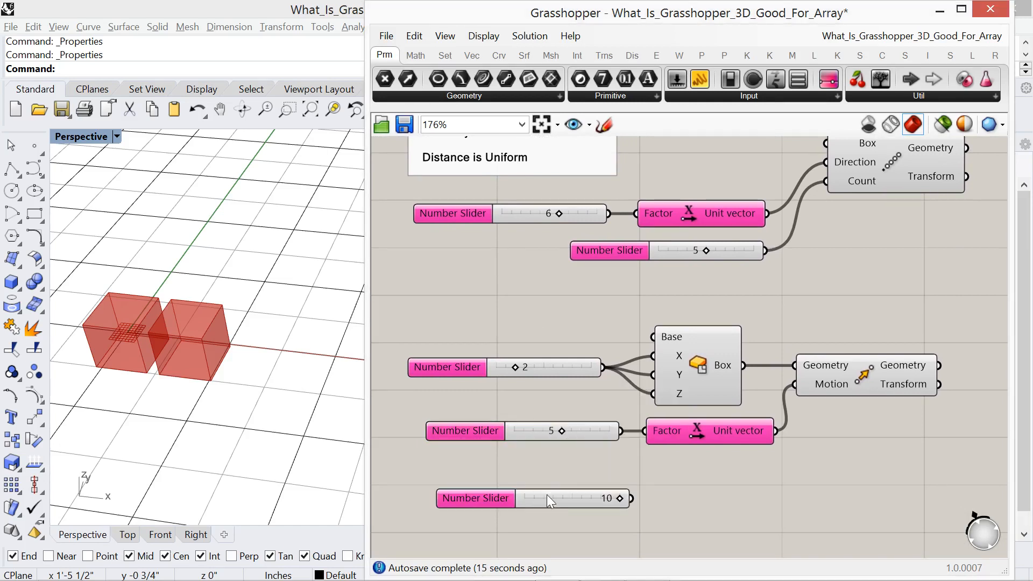
drag(547, 495, 546, 483)
drag(624, 480, 645, 436)
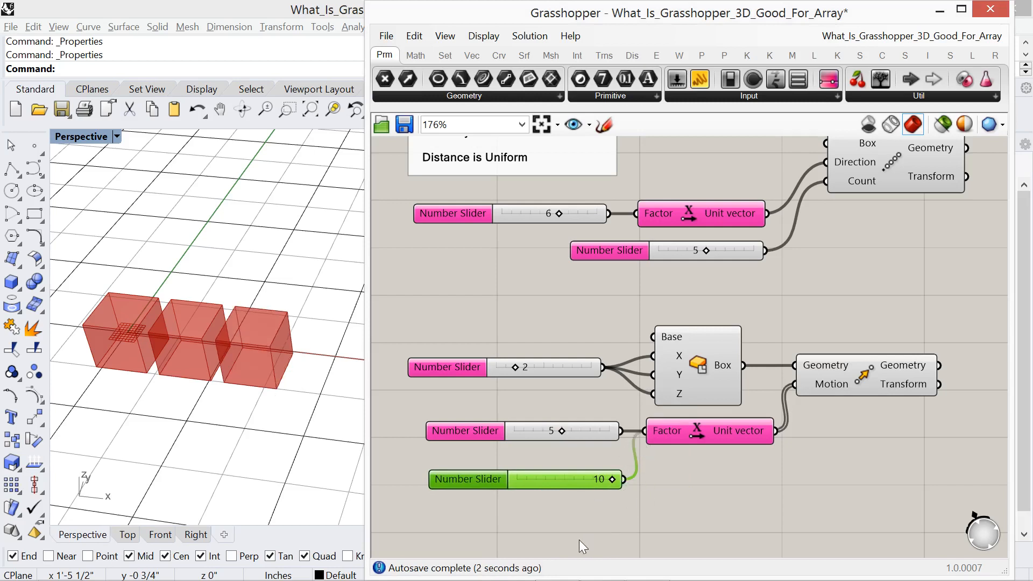
- Add a number slider set to 15 below the 10 slider and connect it additionally to the Unit X Factor input
right_drag(550, 526, 544, 468)
double_click(511, 495)
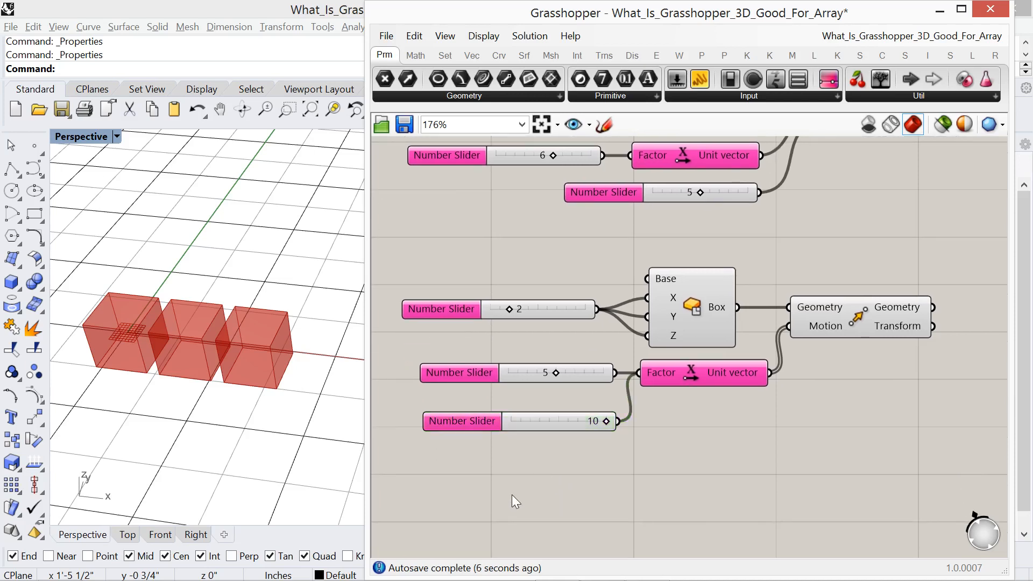
text(15)
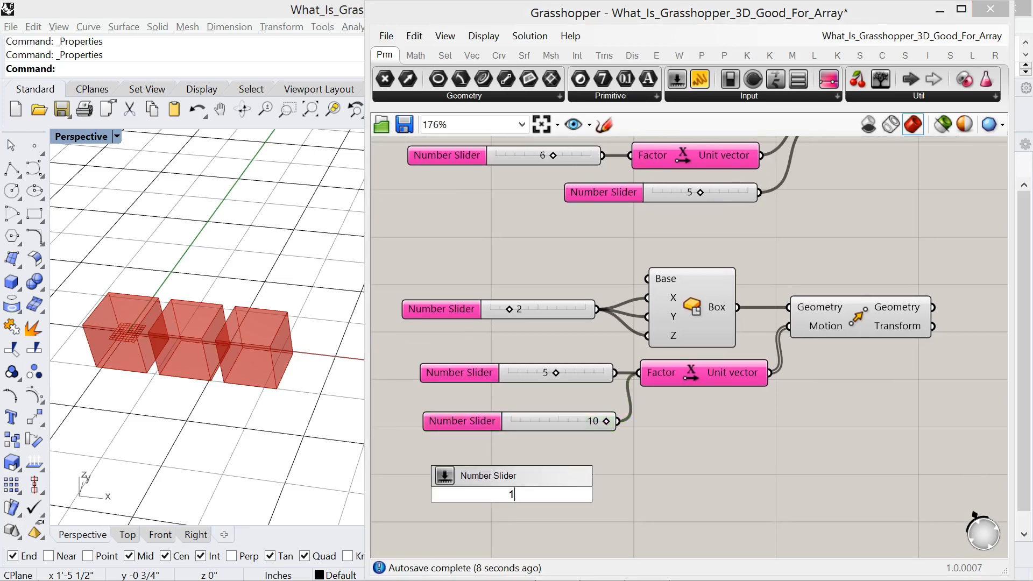
key(Return)
shift+drag(611, 494, 655, 377)
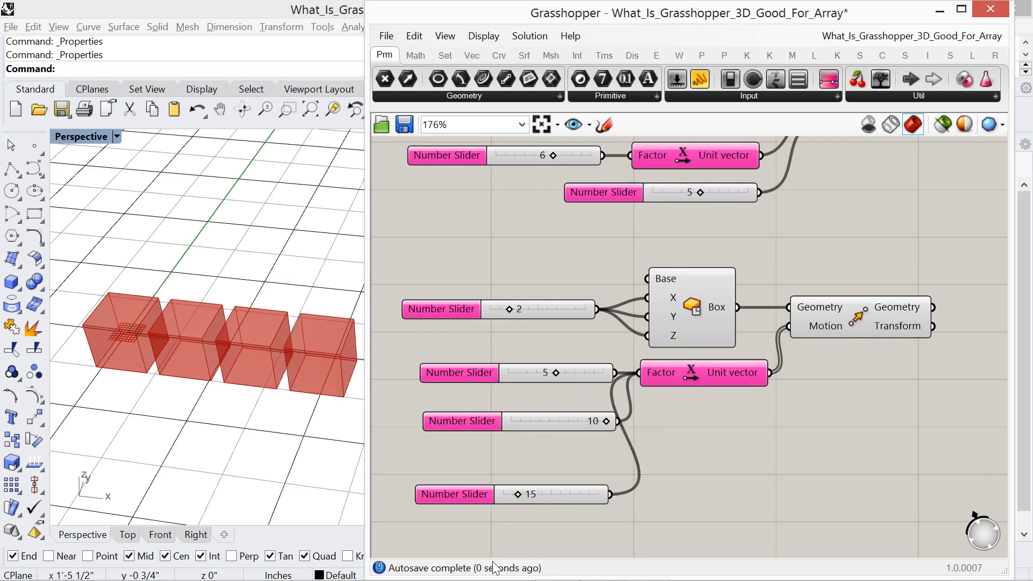
- Add a number slider set to 20 and connect it to the Unit X Factor input, keeping the existing wires
right_drag(507, 532, 514, 503)
double_click(499, 520)
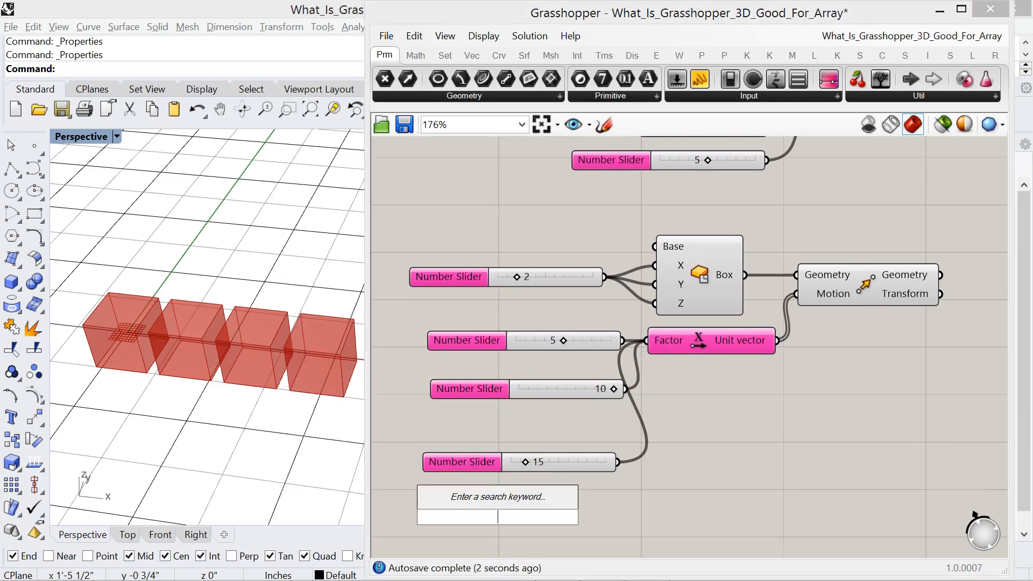
text(20)
key(Return)
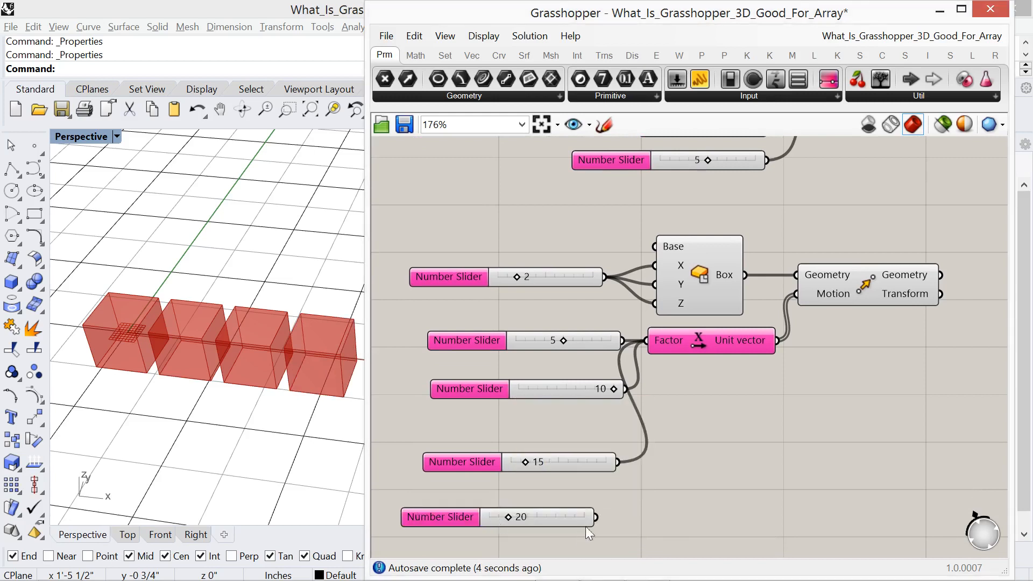
shift+drag(596, 517, 647, 340)
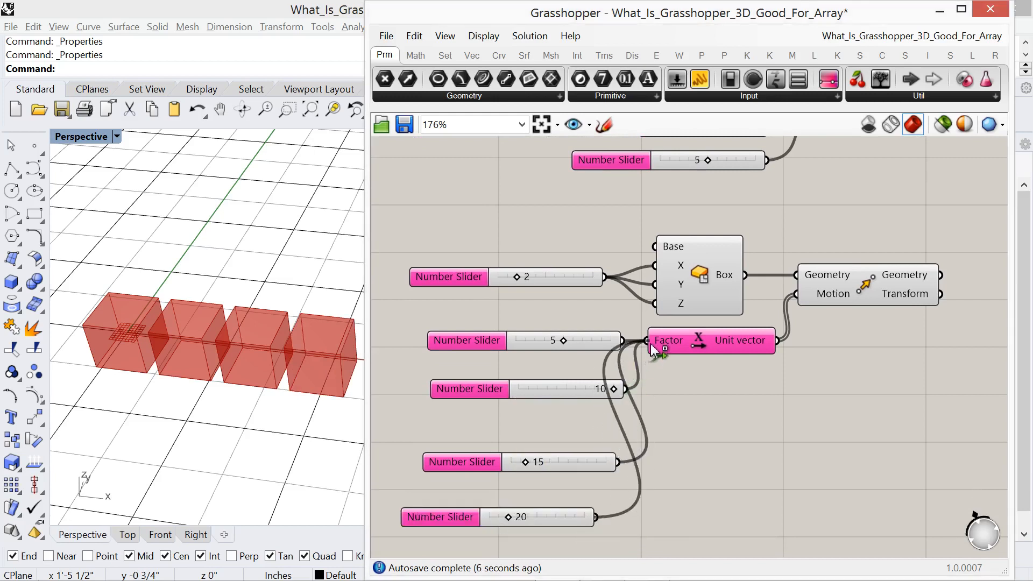
- Add a fifth distance slider set to 25 and connect it to the Unit X Factor input alongside the others
right_drag(567, 544, 558, 468)
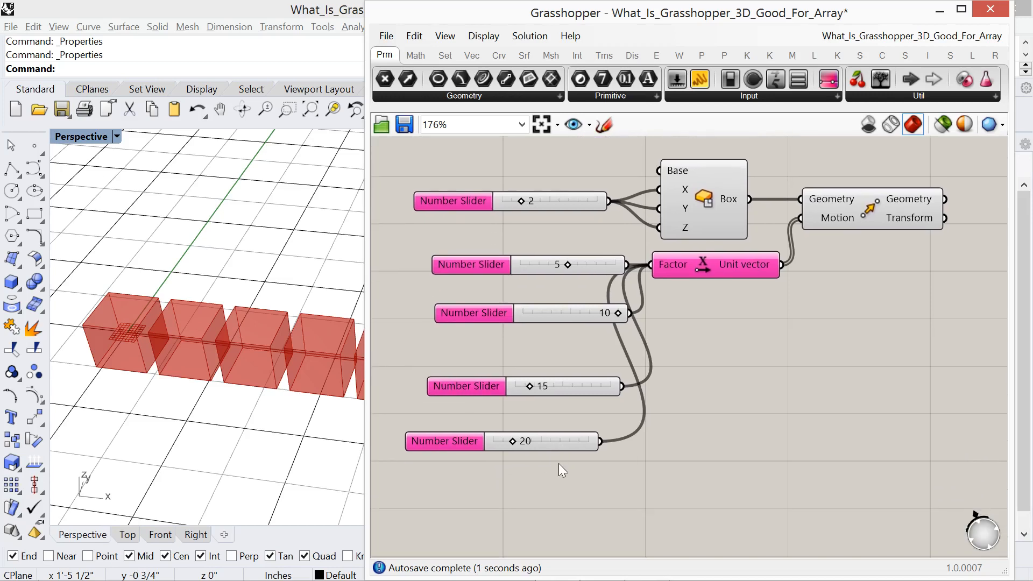
double_click(528, 513)
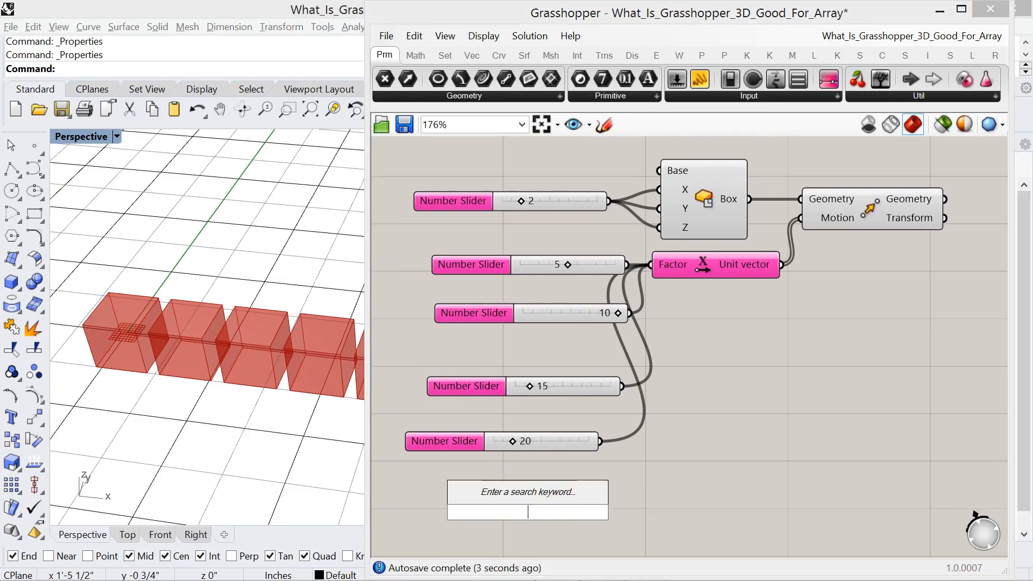
text(25)
key(Return)
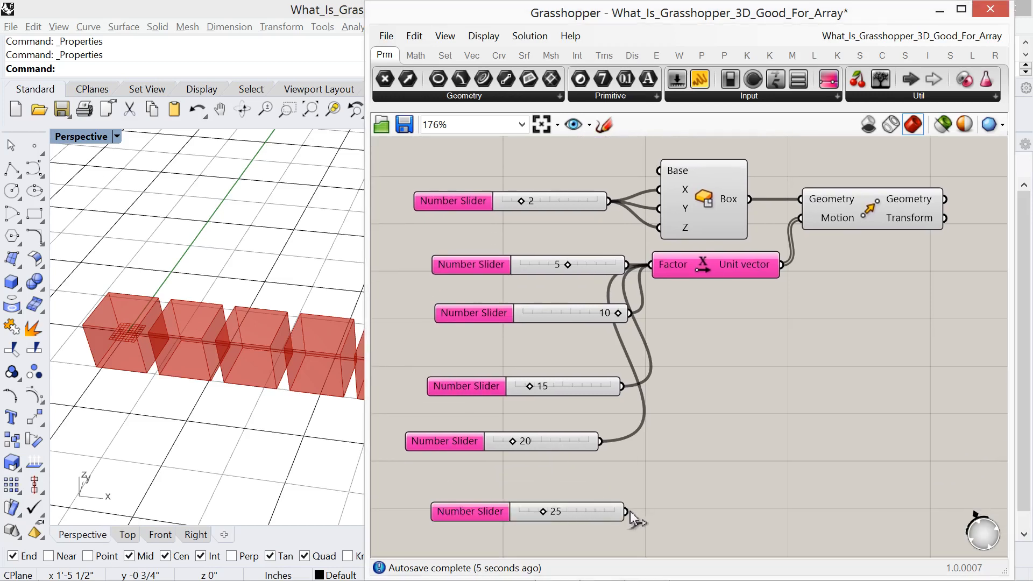
shift+drag(628, 511, 663, 272)
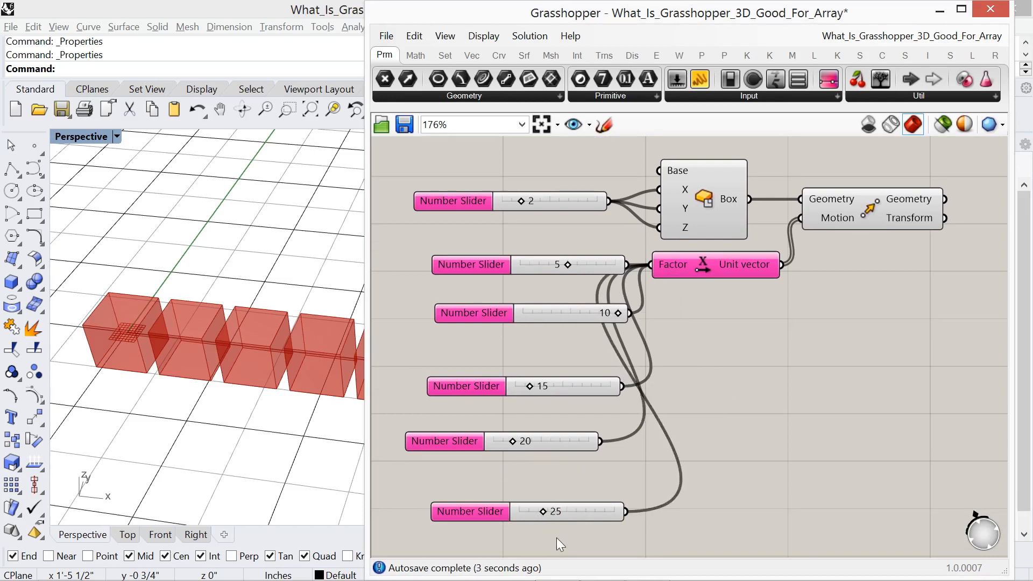
- Align the left edges of the five distance sliders and move the Unit X component down beside their middle
drag(564, 540, 476, 247)
click(572, 538)
drag(576, 540, 483, 238)
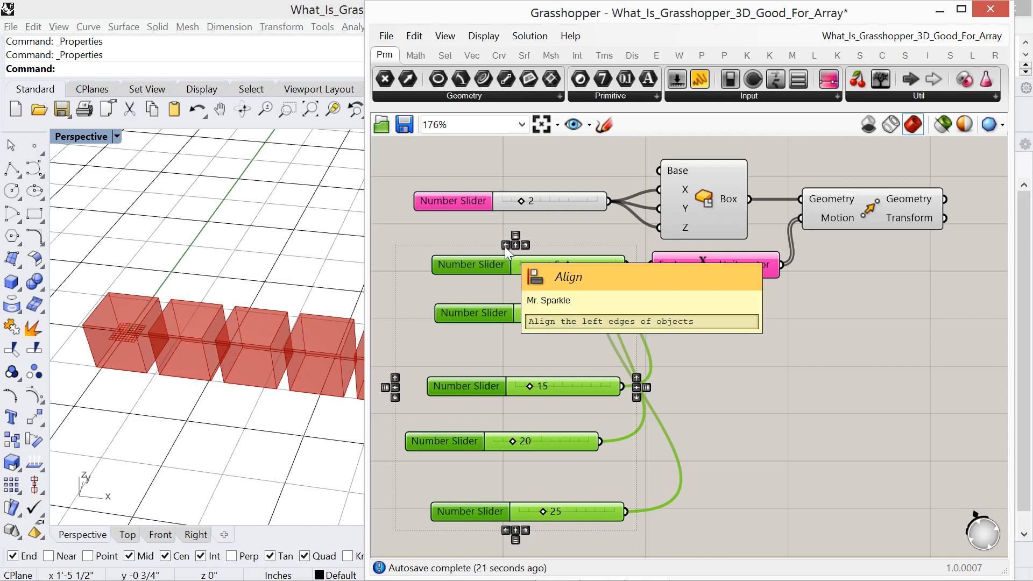
click(505, 246)
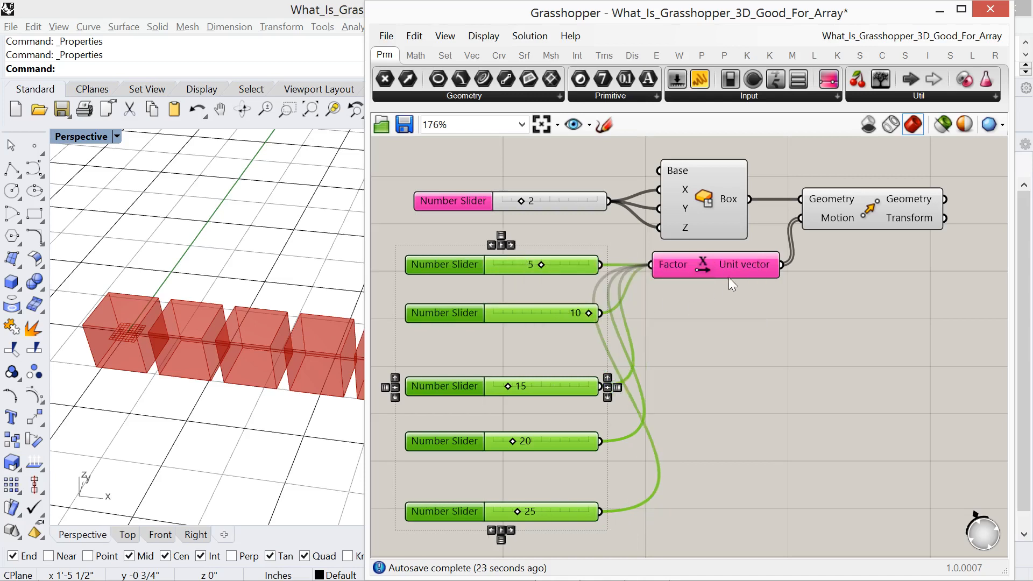
drag(729, 279, 748, 393)
- Set the five distance sliders to 4, 9, 16, 28 and 39 to space the box copies unevenly
right_drag(237, 442, 203, 410)
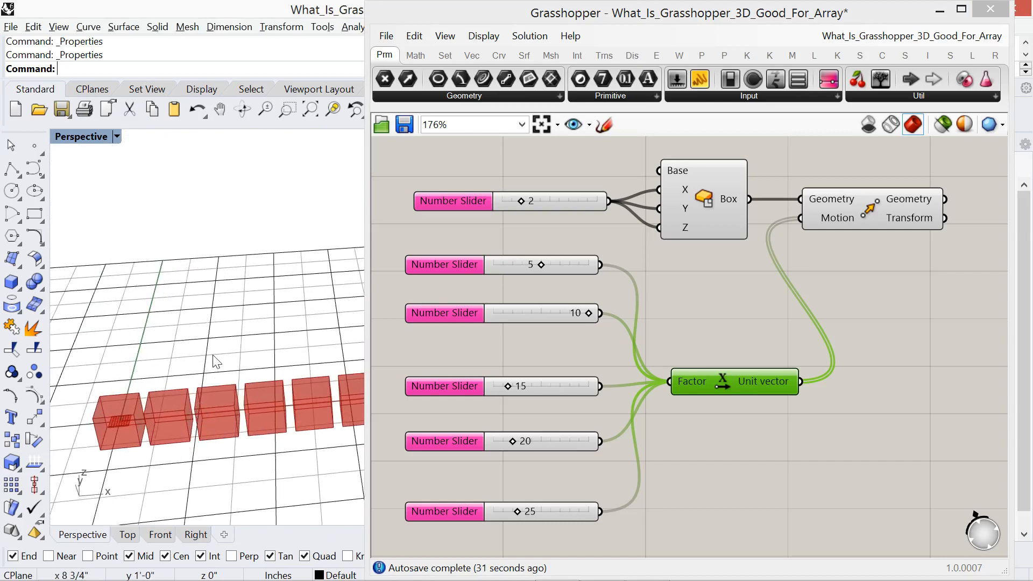
right_drag(213, 360, 194, 327)
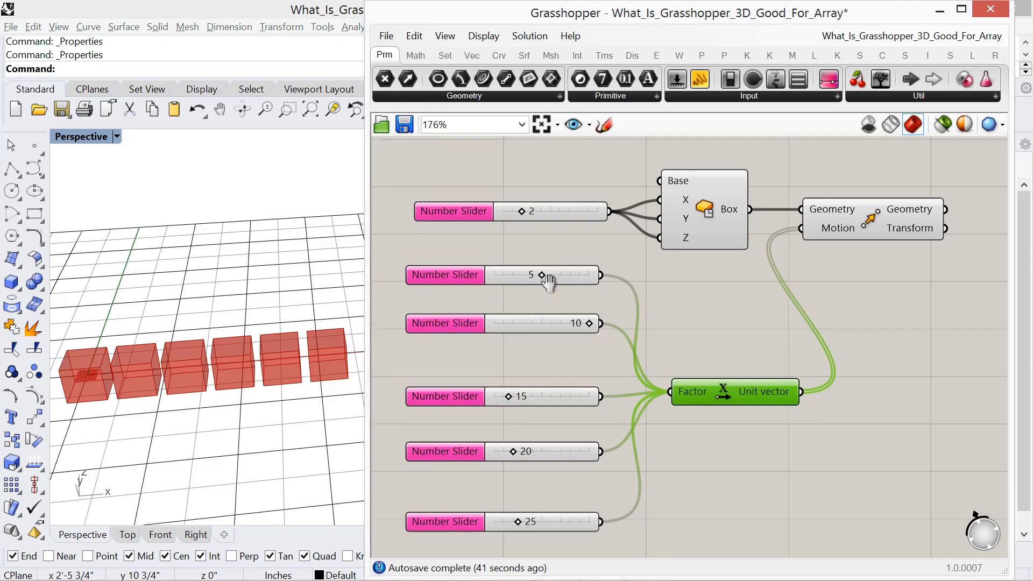
right_drag(548, 266, 537, 275)
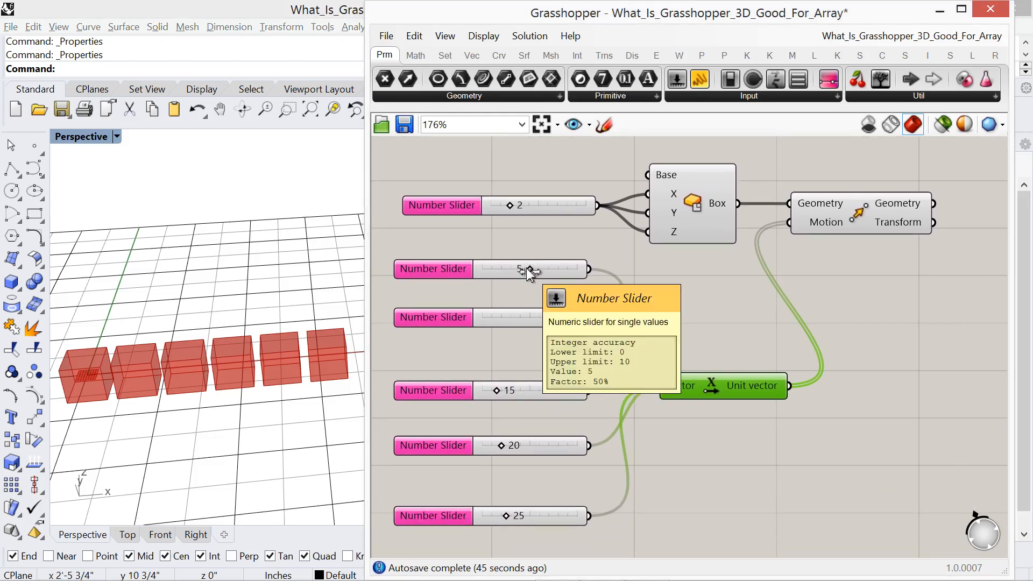
drag(530, 270, 521, 271)
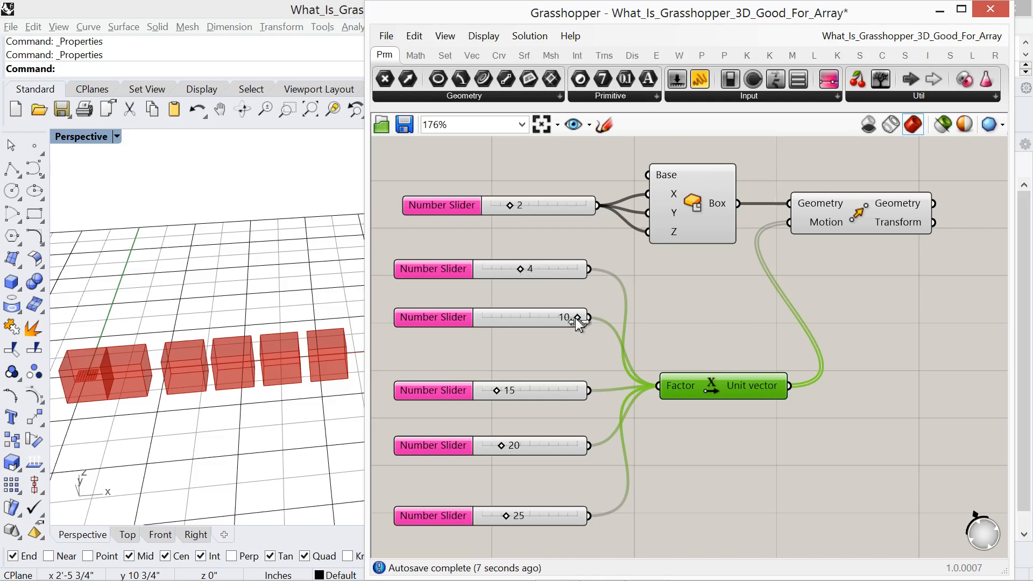
drag(576, 318, 567, 319)
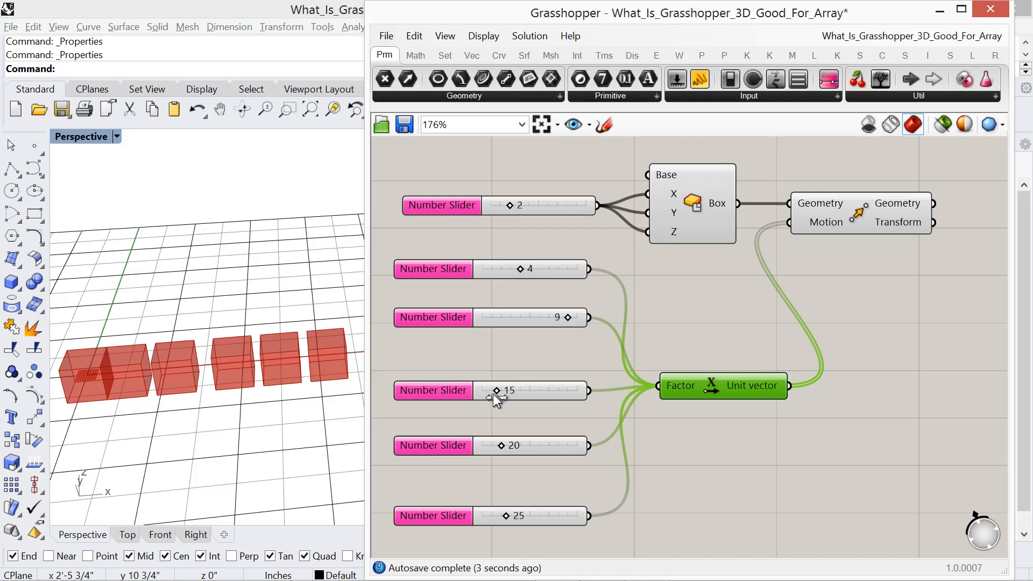
drag(495, 389, 497, 390)
drag(498, 443, 505, 443)
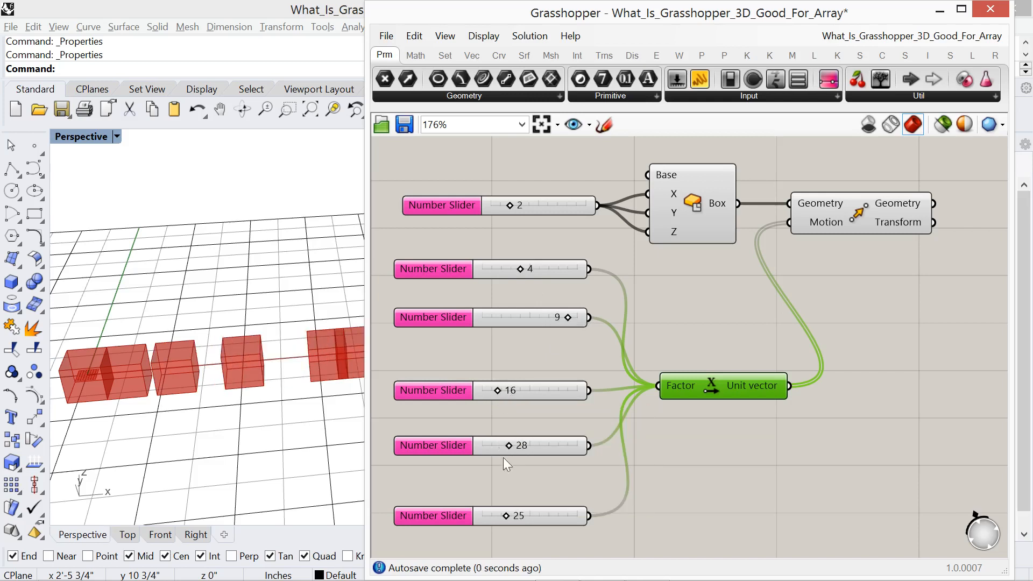
drag(502, 516, 520, 514)
right_drag(318, 432, 131, 409)
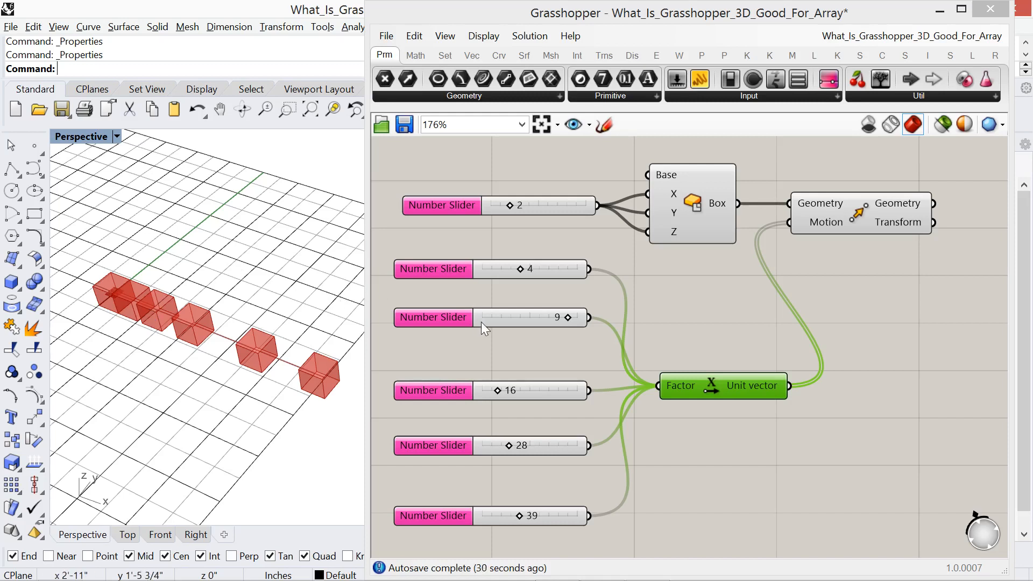
- Move the Series note from the group of notes to just below the lowest distance slider
right_drag(511, 363, 503, 346)
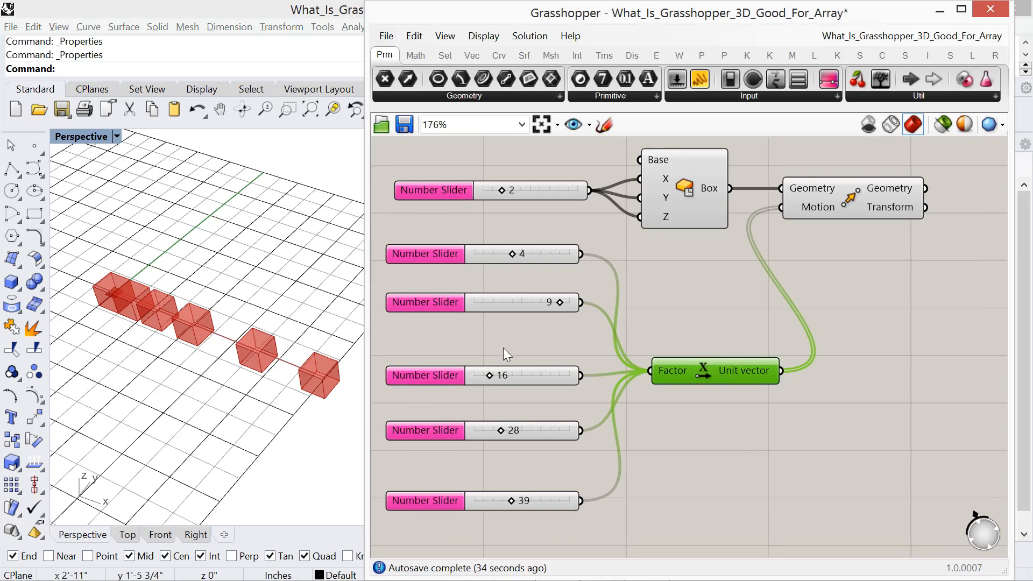
scroll(502, 348, down, 2)
right_drag(517, 265, 510, 357)
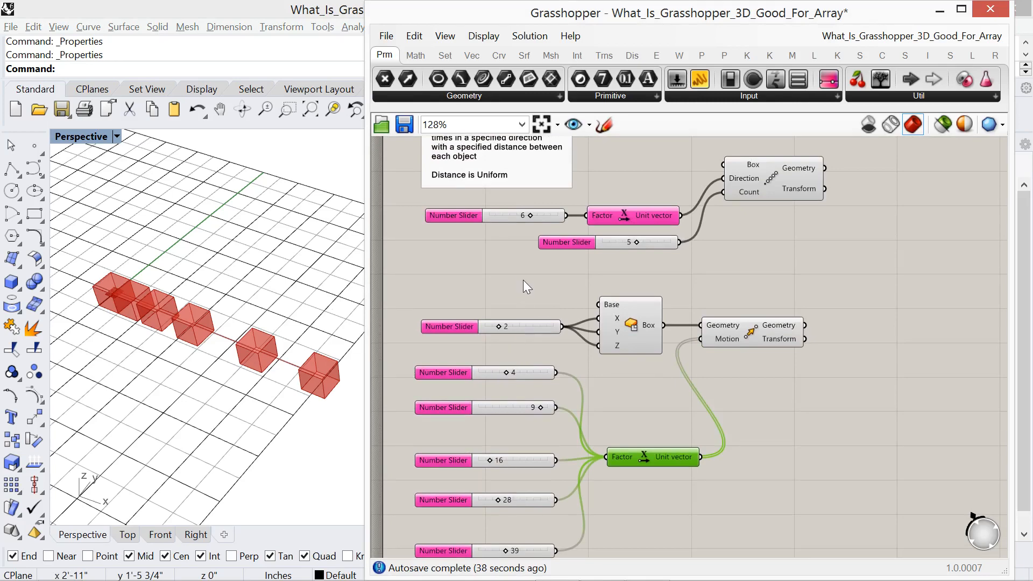
scroll(522, 271, down, 2)
right_drag(522, 272, 479, 414)
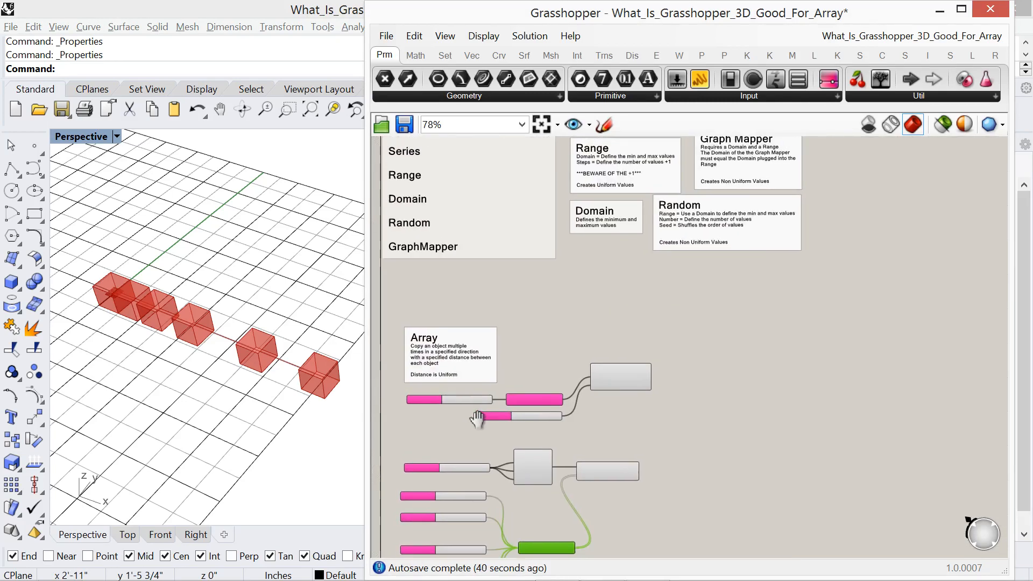
right_drag(565, 302, 554, 366)
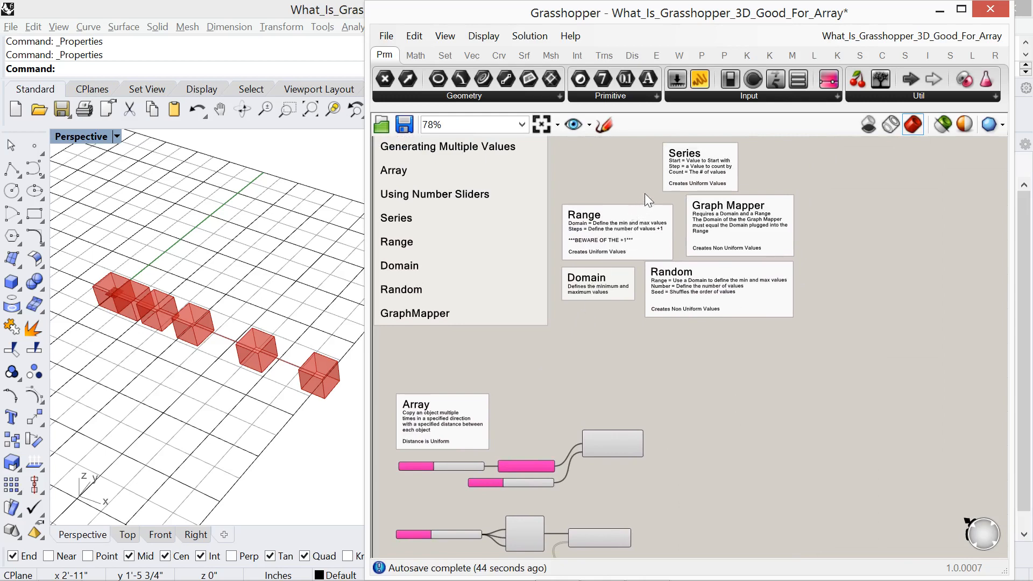
scroll(699, 174, up, 2)
scroll(707, 172, up, 1)
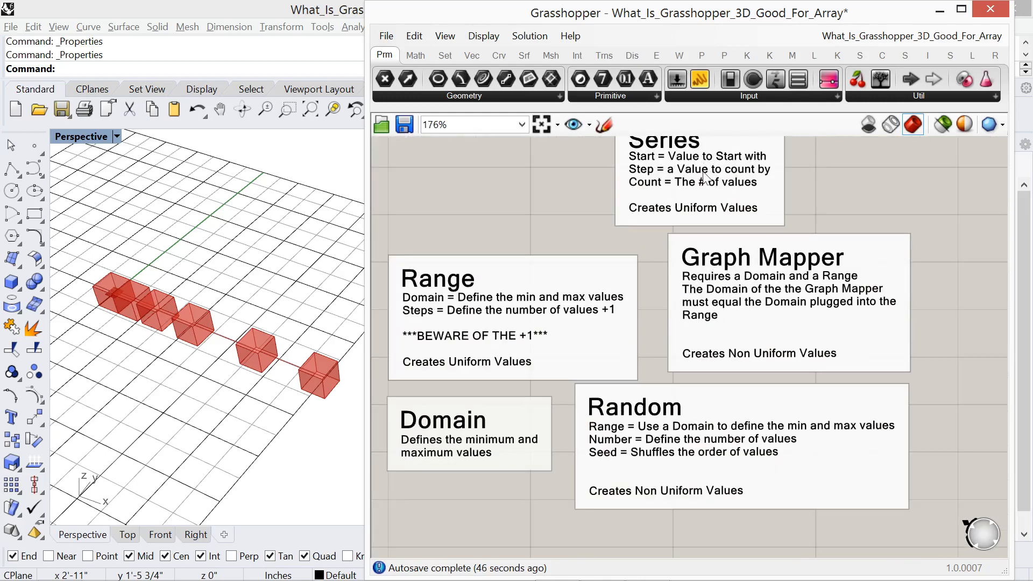
mouse_move(699, 191)
mouse_down()
mouse_move(724, 229)
mouse_move(710, 192)
mouse_up()
scroll(710, 191, down, 2)
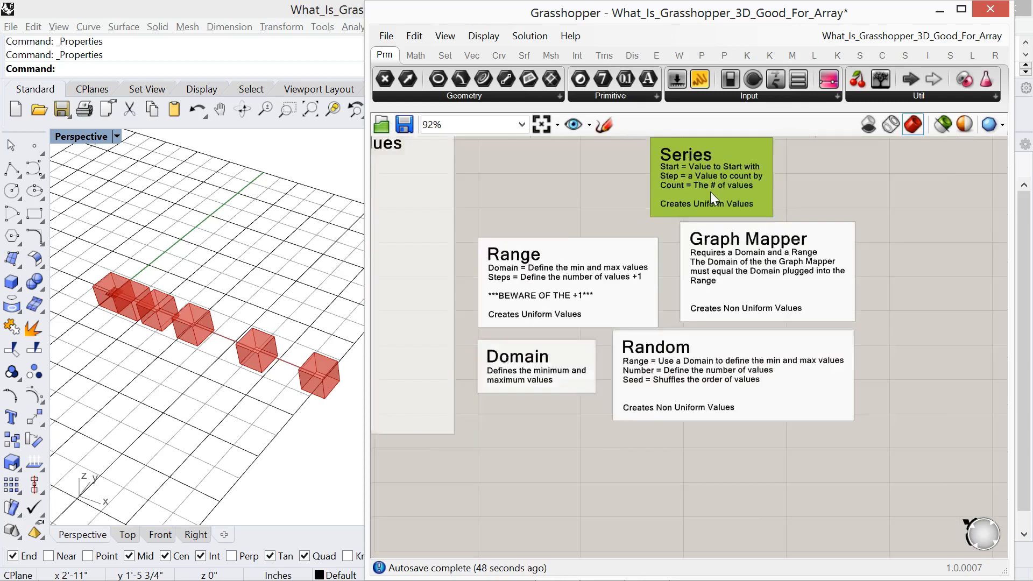
scroll(710, 192, down, 2)
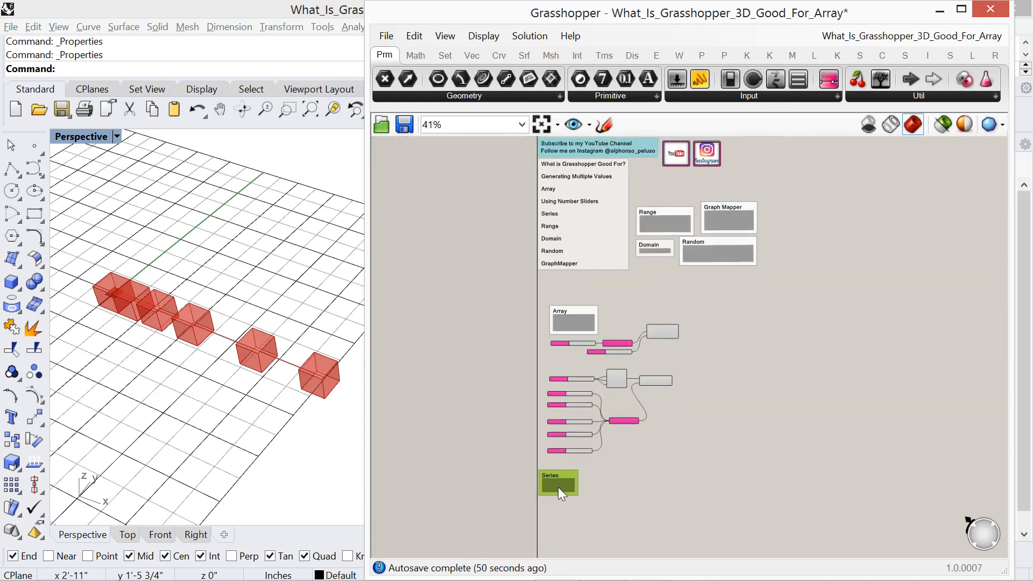
scroll(559, 486, up, 4)
scroll(573, 476, up, 1)
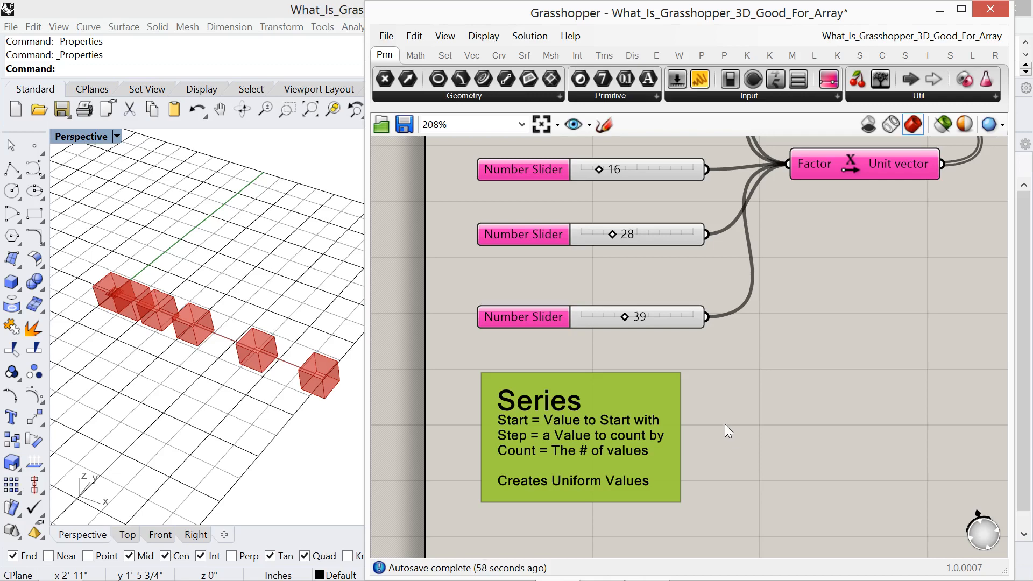
- Disconnect the Center Box from the Move component and relocate the box with its size slider beneath the Series note
scroll(724, 424, down, 3)
right_drag(689, 390, 661, 467)
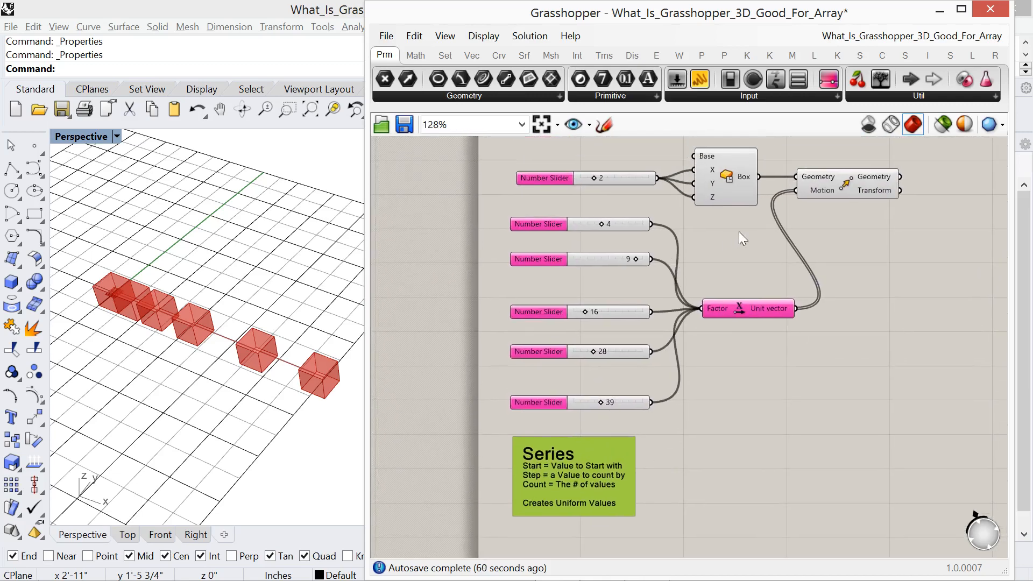
scroll(762, 164, up, 1)
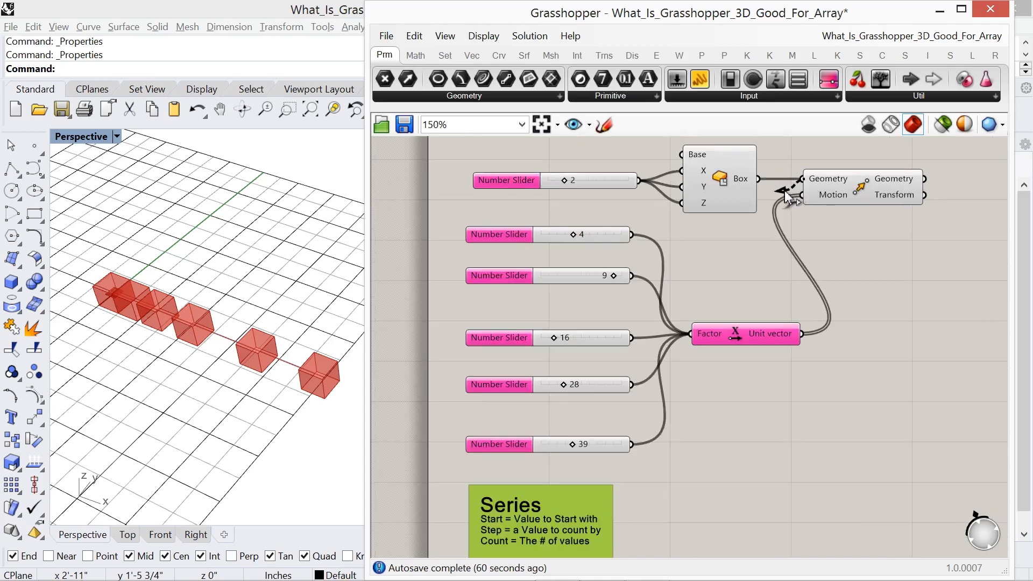
drag(784, 190, 672, 416)
scroll(679, 188, down, 3)
scroll(671, 415, up, 5)
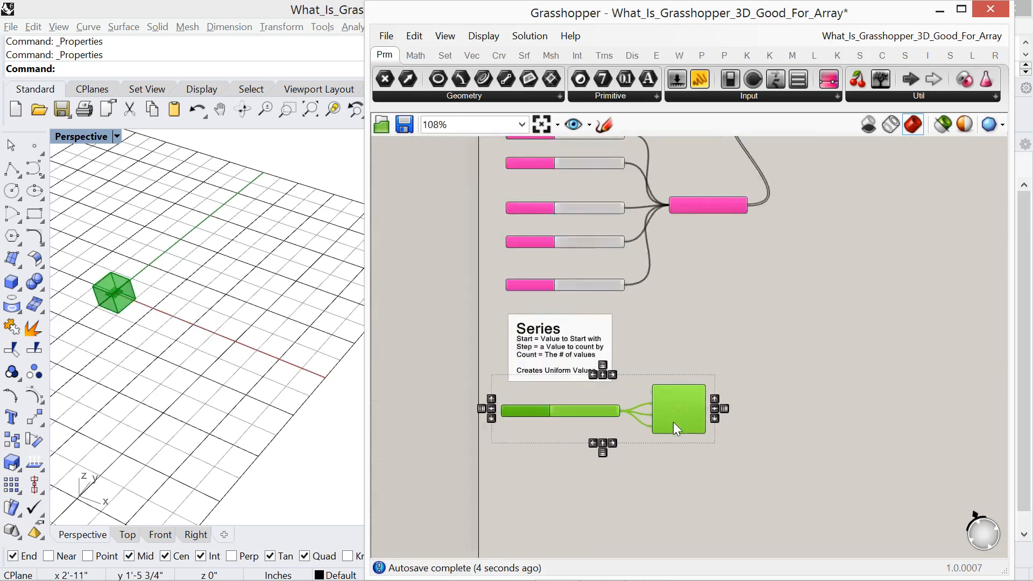
right_drag(737, 340, 773, 278)
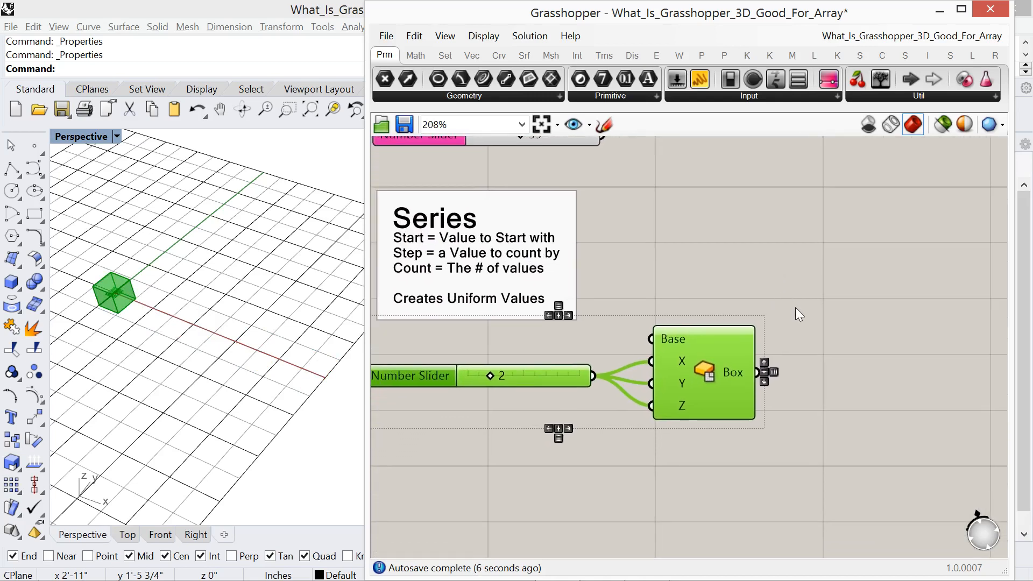
scroll(796, 308, down, 1)
click(857, 330)
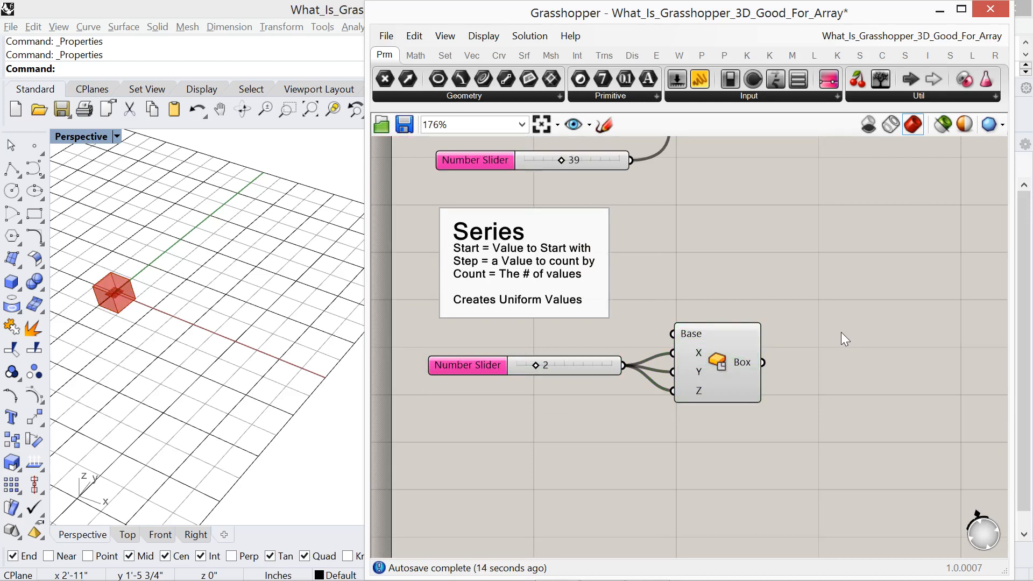
- Place the Move component beside the Unit X vector and put a copy of it next to the relocated Center Box
right_drag(783, 367, 710, 446)
scroll(759, 373, down, 2)
scroll(728, 396, down, 2)
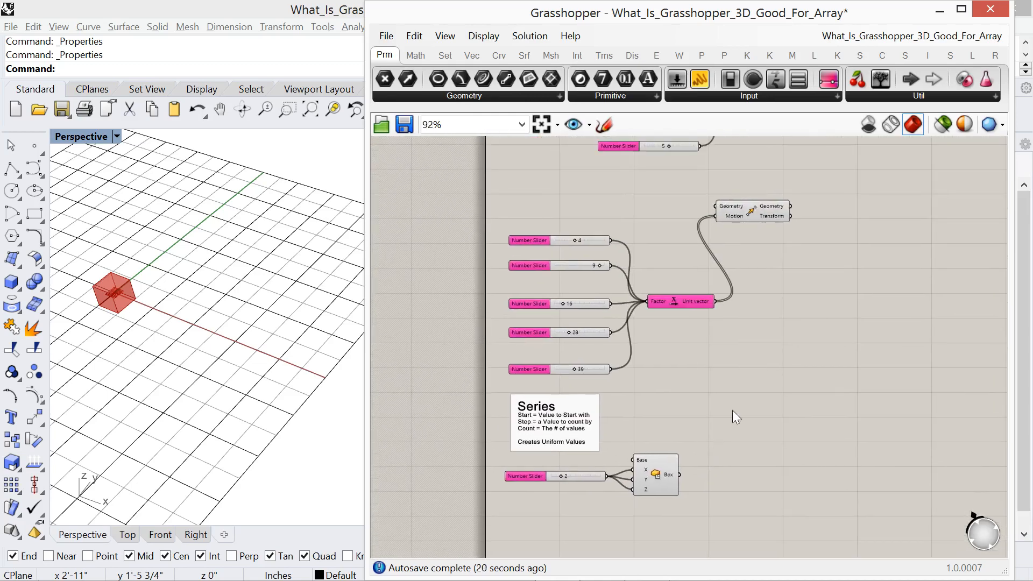
drag(772, 211, 791, 294)
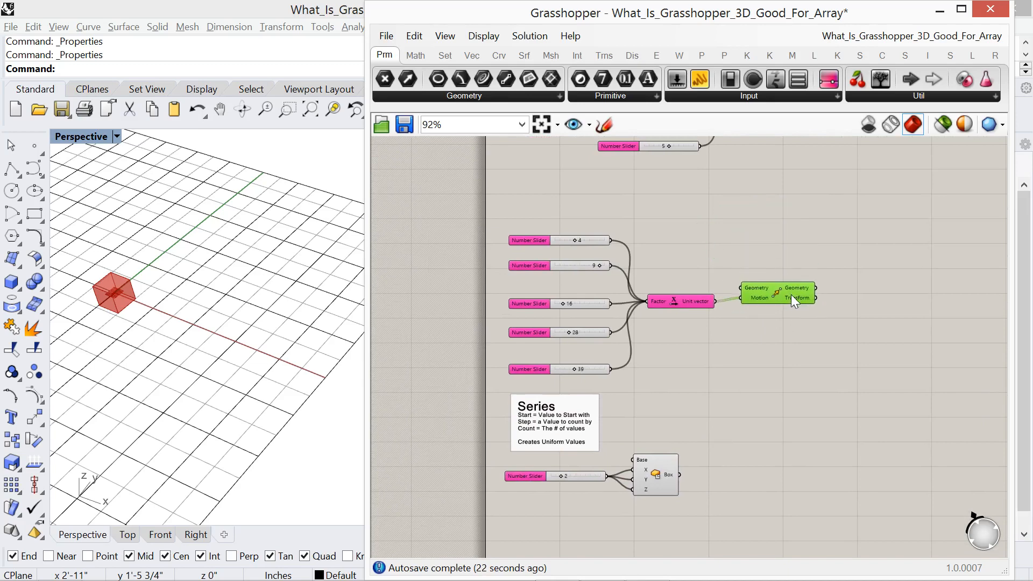
drag(789, 339, 785, 460)
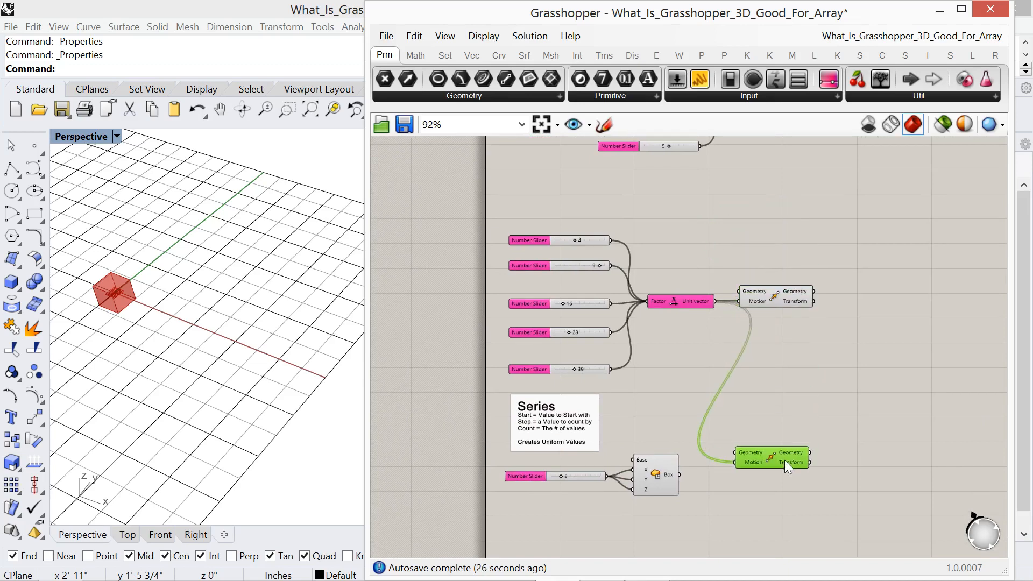
- Feed the Center Box into the copied Move component's Geometry and disconnect its Motion input from the upper Unit X vector
scroll(764, 480, up, 3)
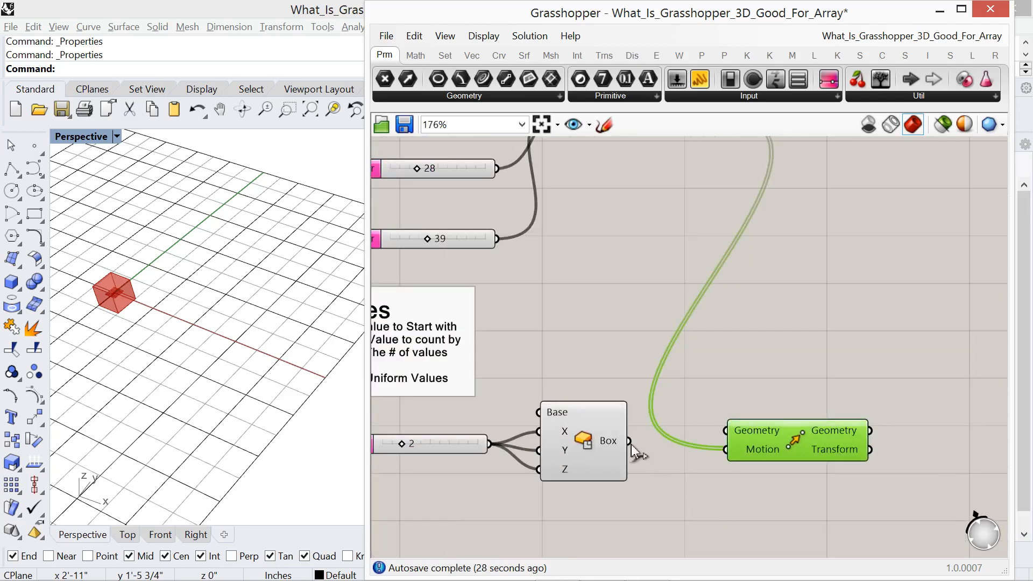
drag(629, 441, 762, 443)
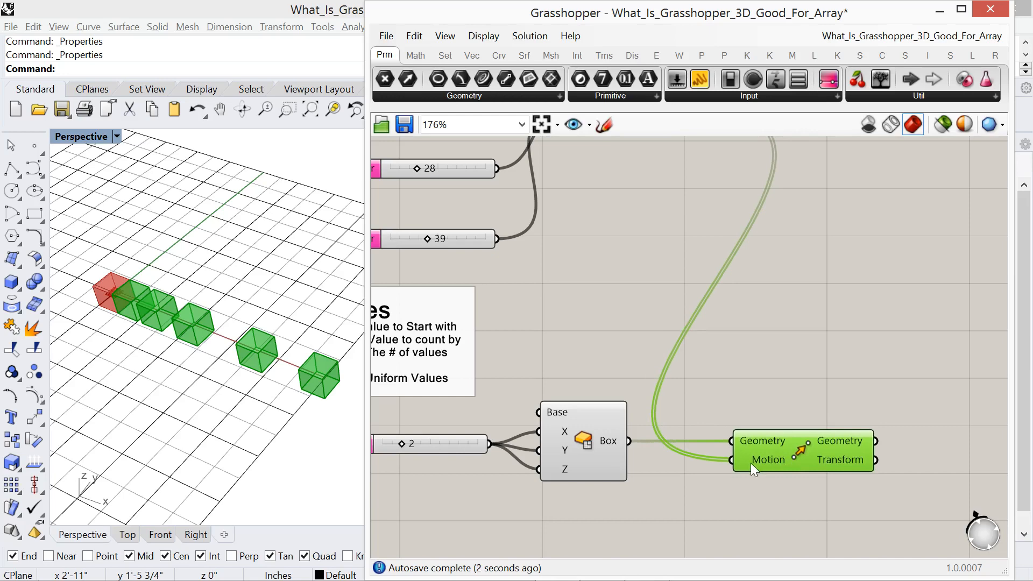
scroll(715, 473, down, 3)
drag(715, 474, 707, 256)
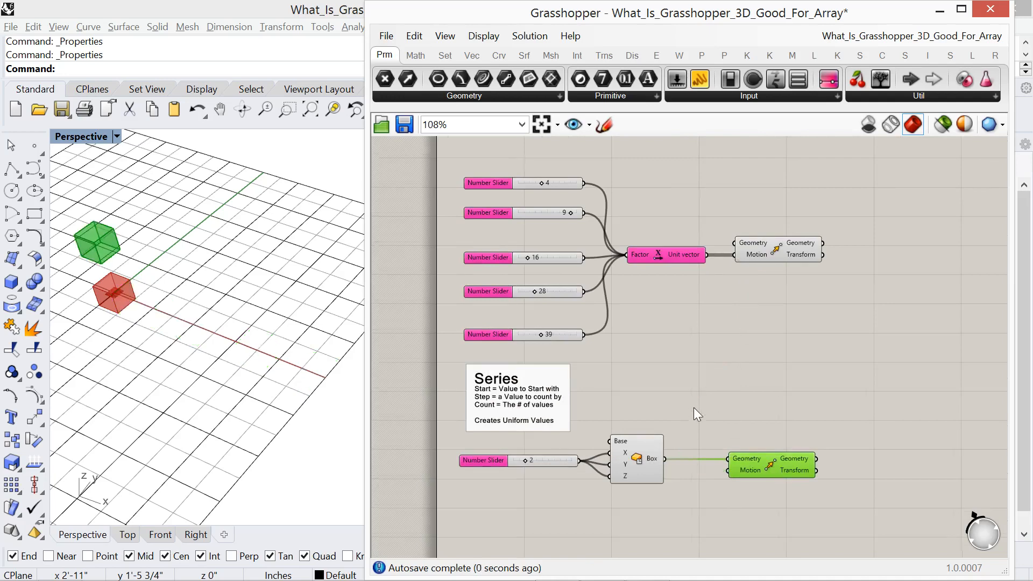
- Add a new Unit X vector below the Center Box and connect it to the copied Move component's Motion input
scroll(625, 431, up, 3)
scroll(704, 441, down, 1)
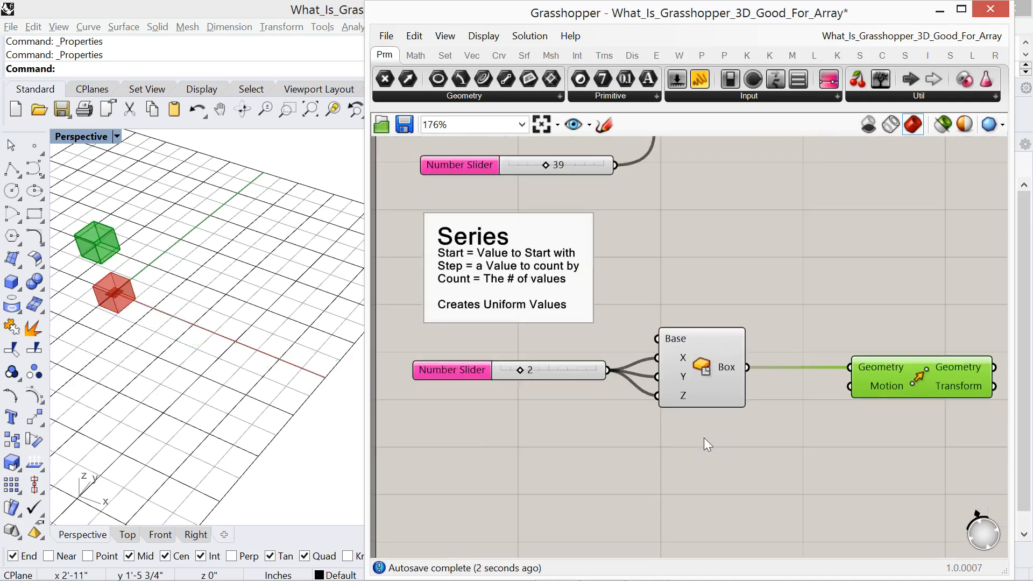
double_click(720, 489)
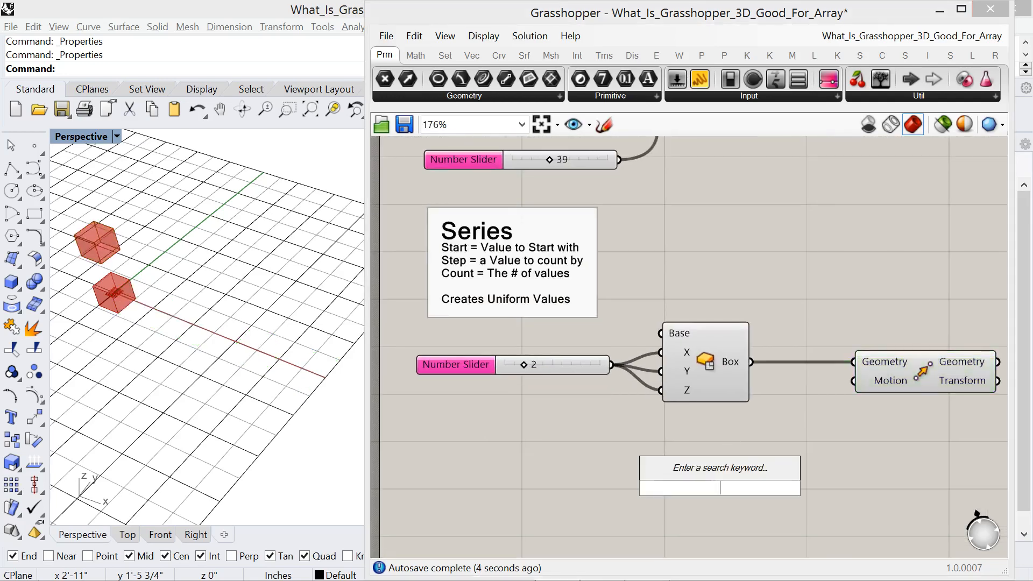
text(x)
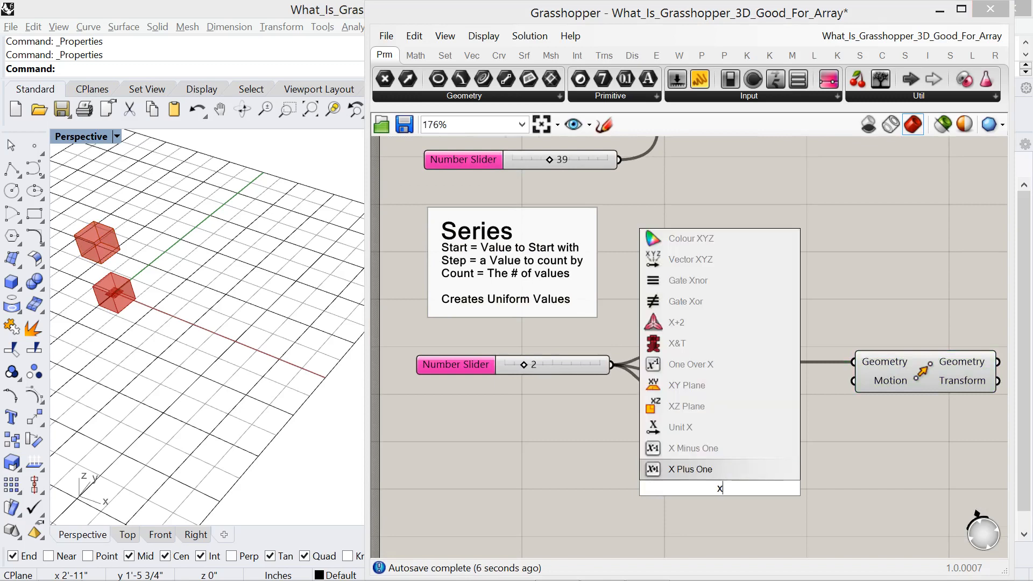
click(694, 425)
drag(783, 486, 768, 457)
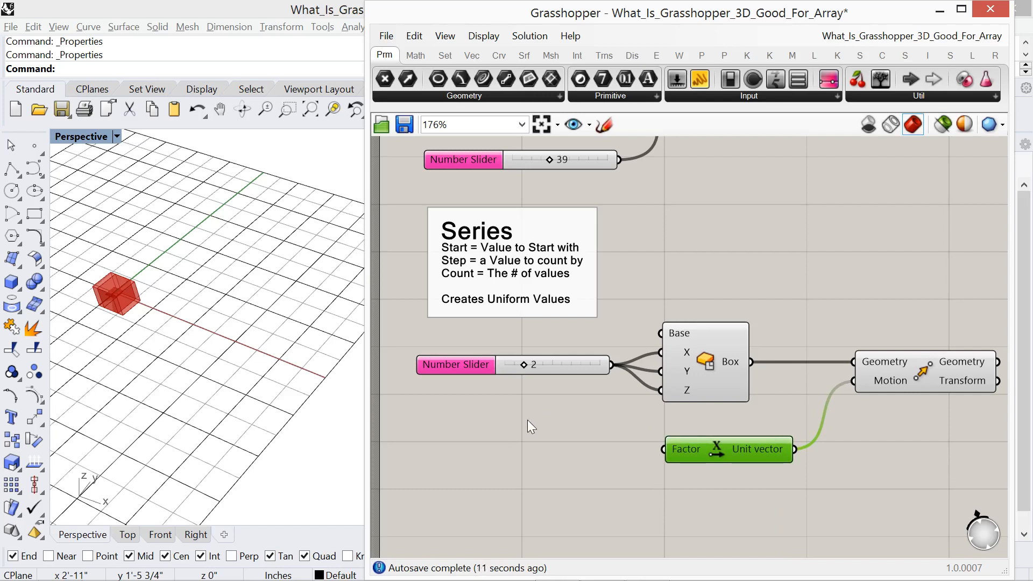
- Add a Series component beside the new Unit X vector and feed its output into the vector's Factor
scroll(530, 414, down, 1)
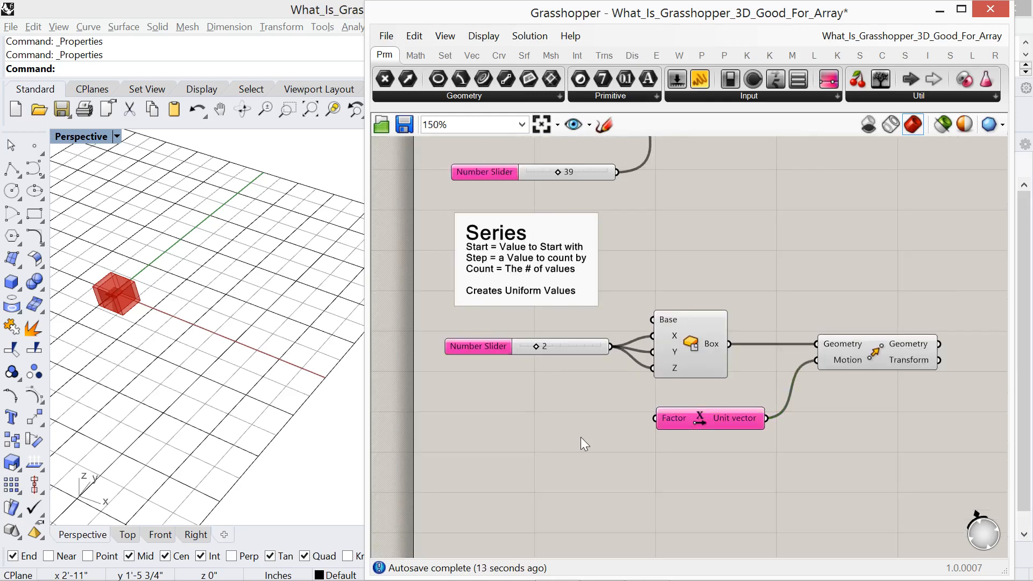
double_click(580, 437)
text(serie)
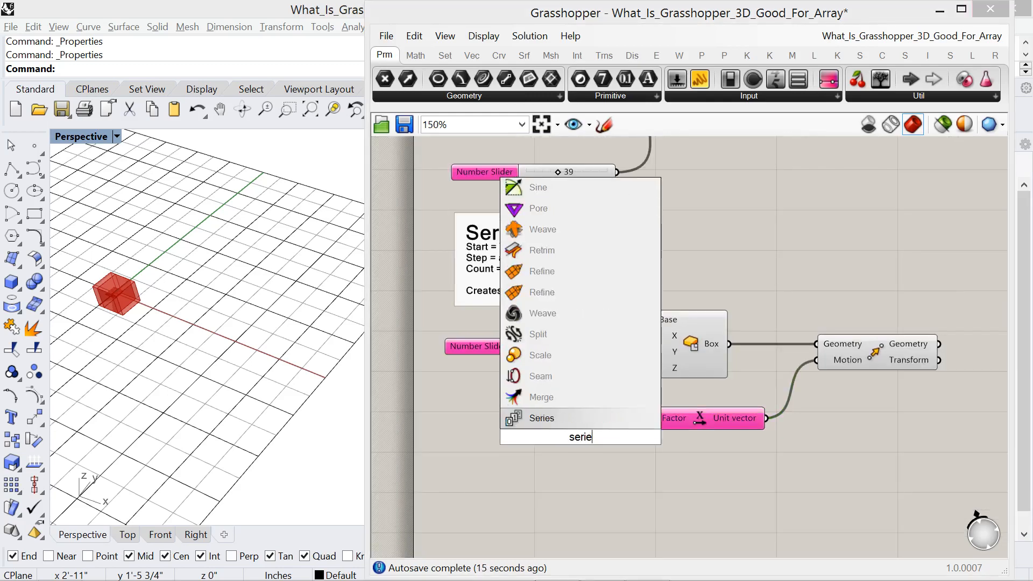
click(558, 418)
drag(567, 430, 595, 411)
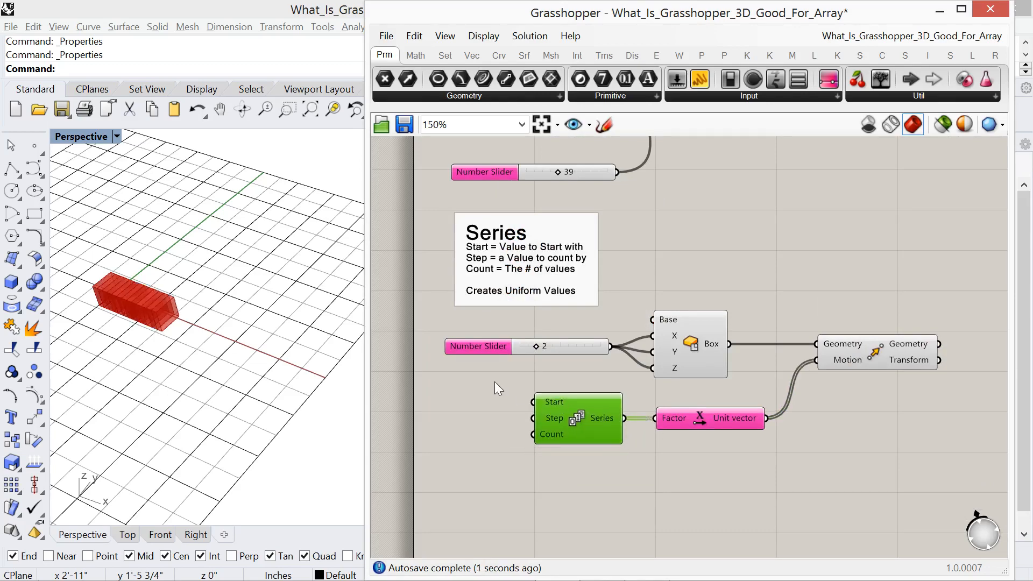
- Create a number slider set to 6 beside the Series component and connect it to the Start input
scroll(495, 382, up, 3)
right_drag(496, 386, 487, 435)
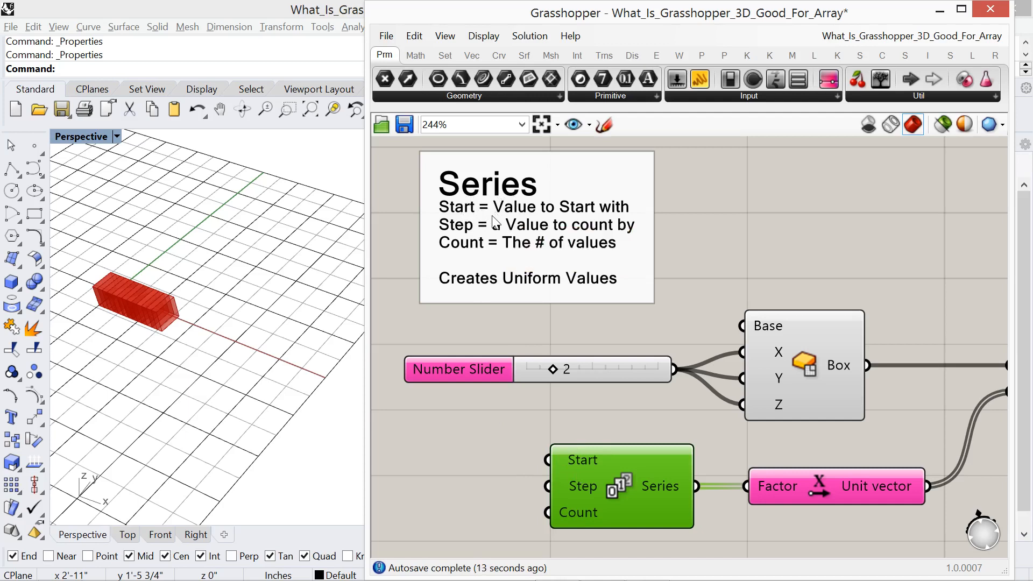
right_drag(463, 457, 501, 417)
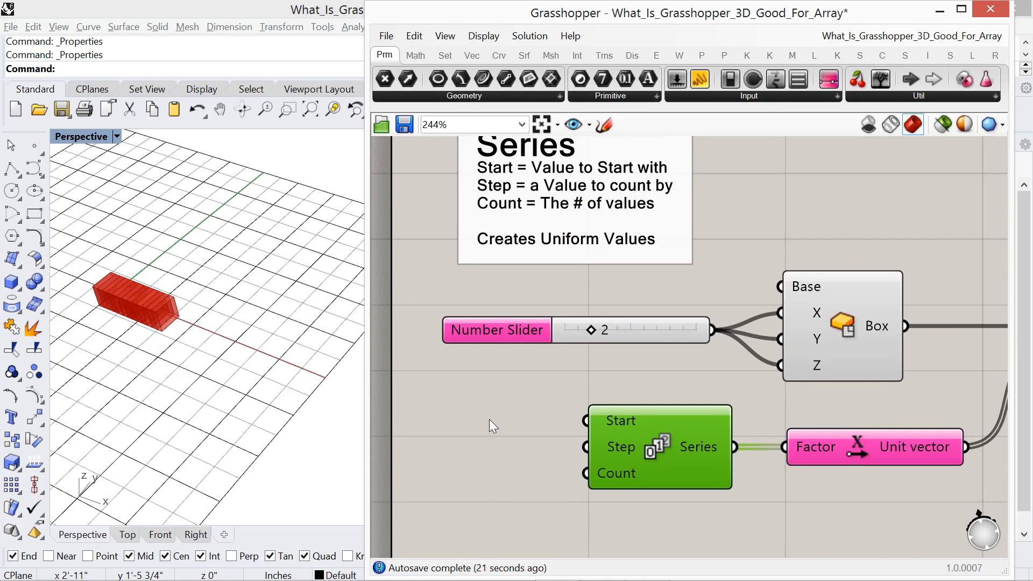
double_click(489, 418)
text(6)
key(Return)
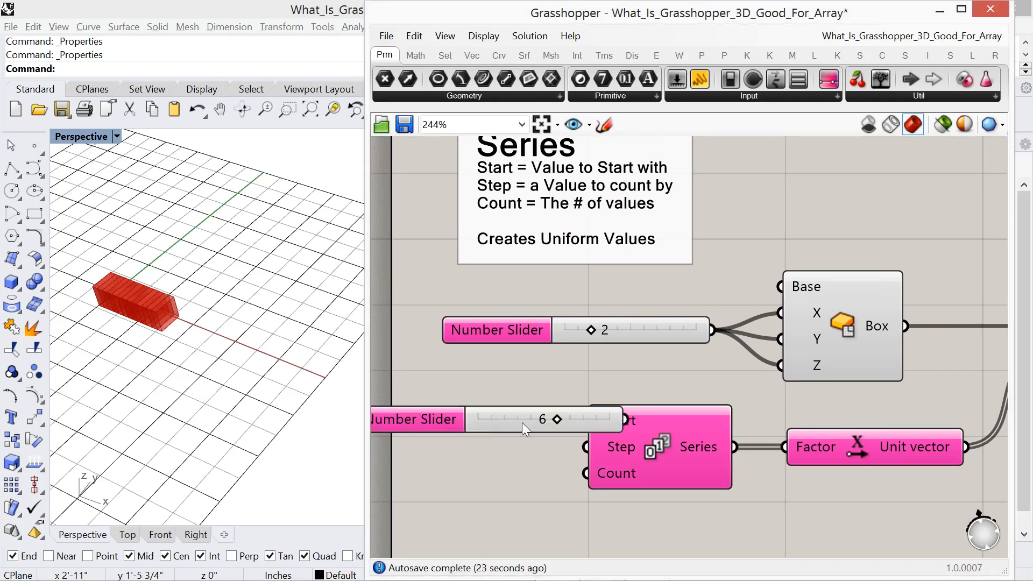
drag(522, 422, 466, 427)
drag(547, 421, 585, 421)
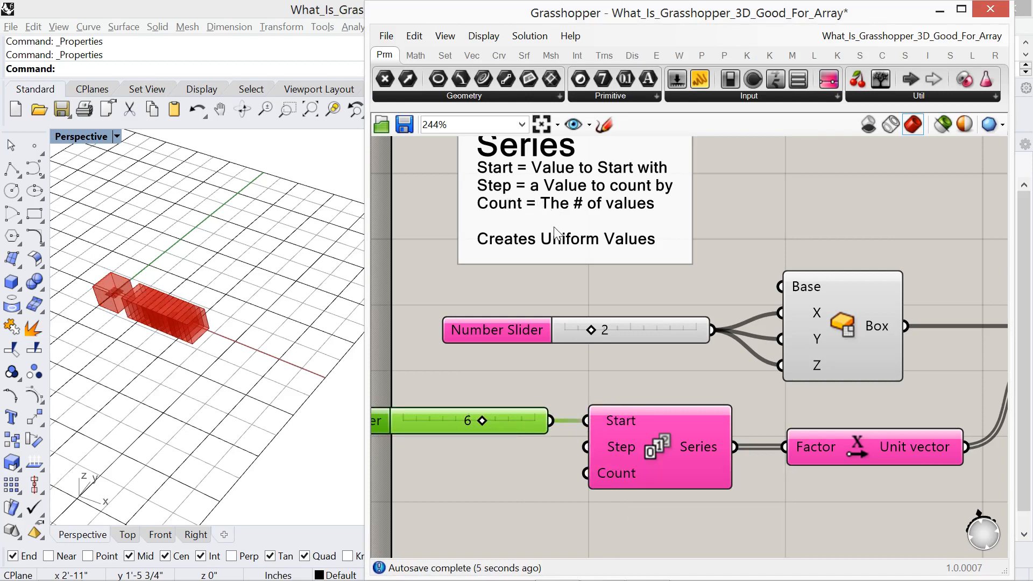
- Create a second number slider set to 6 below the Start slider and connect it to the Series Step input
right_drag(556, 234, 560, 267)
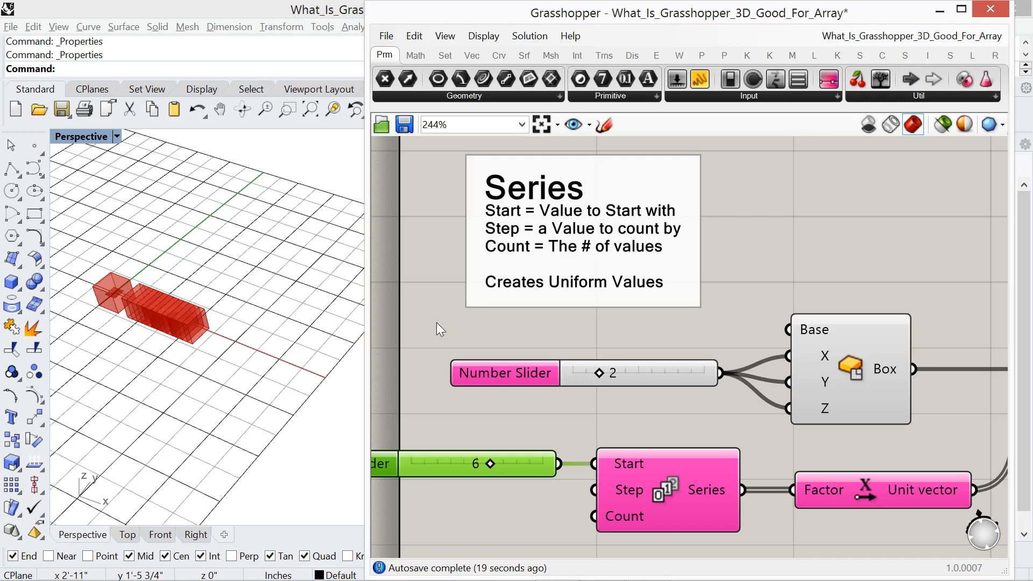
right_drag(437, 322, 502, 311)
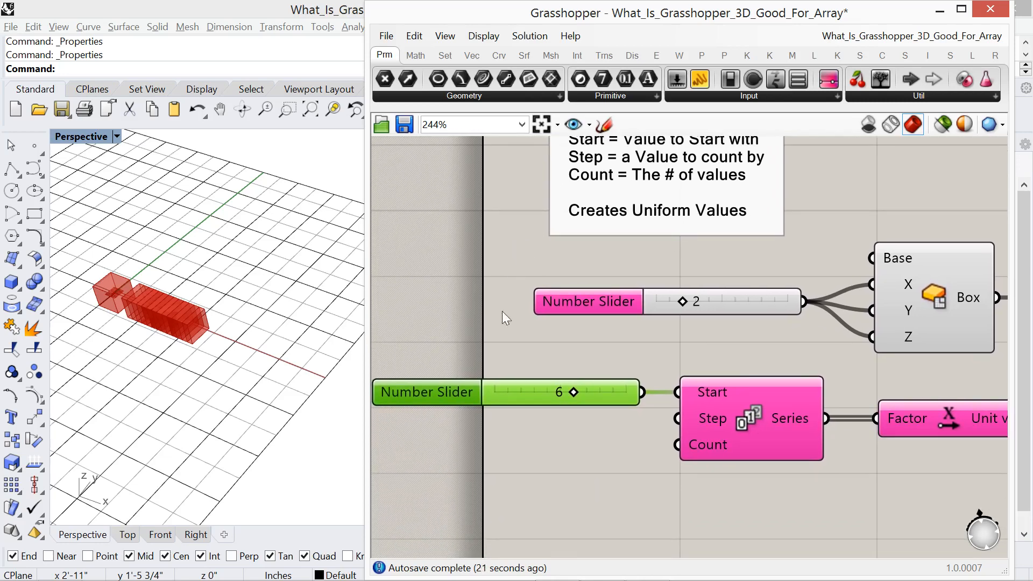
double_click(538, 425)
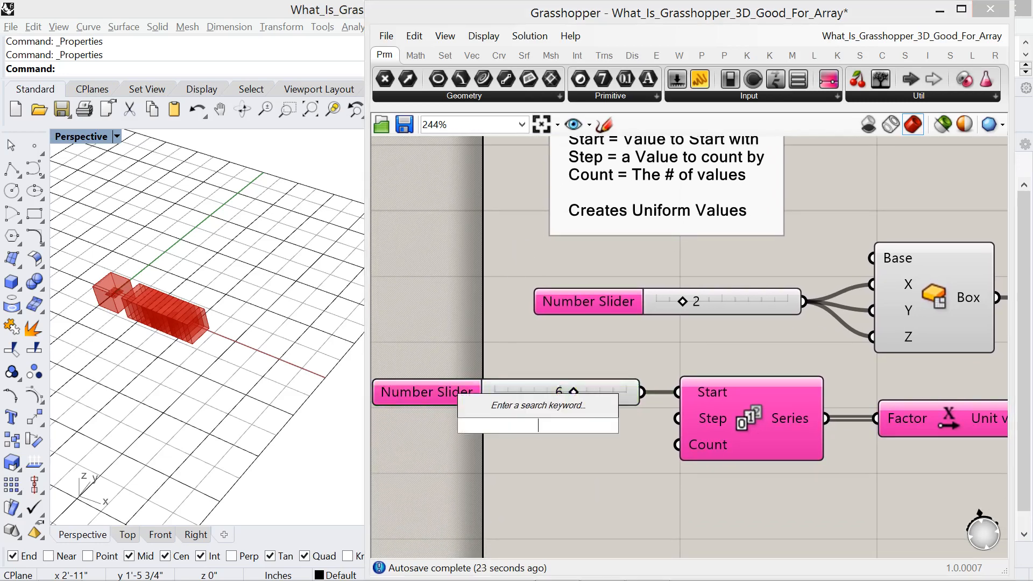
text(6)
key(Return)
drag(550, 428, 541, 426)
drag(643, 425, 678, 419)
right_drag(184, 427, 120, 440)
scroll(120, 440, down, 5)
scroll(262, 440, up, 4)
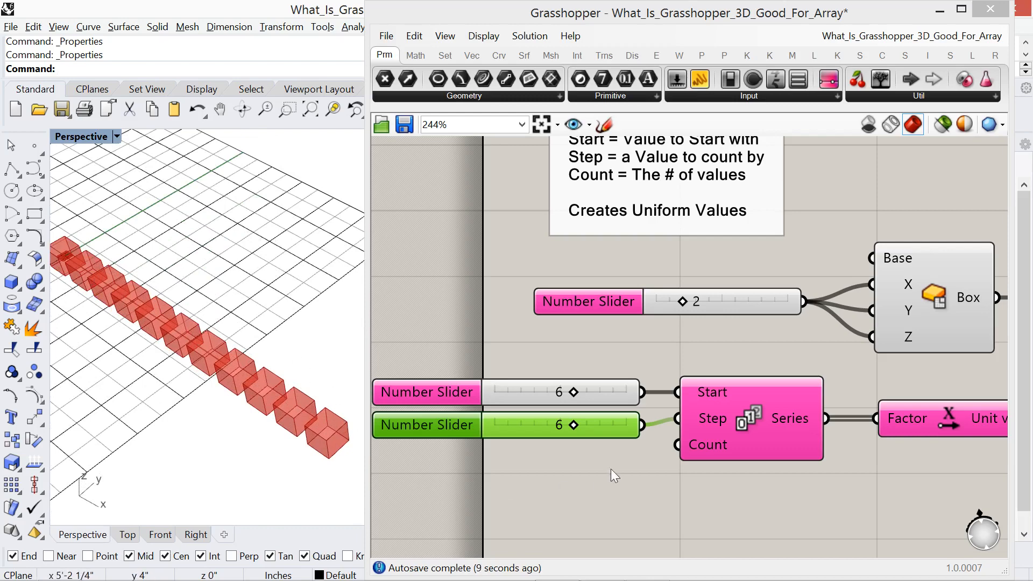
- Create a number slider set to 5 below the Step slider and connect it to the Series Count input
mouse_move(705, 444)
double_click(538, 488)
text(5)
key(Return)
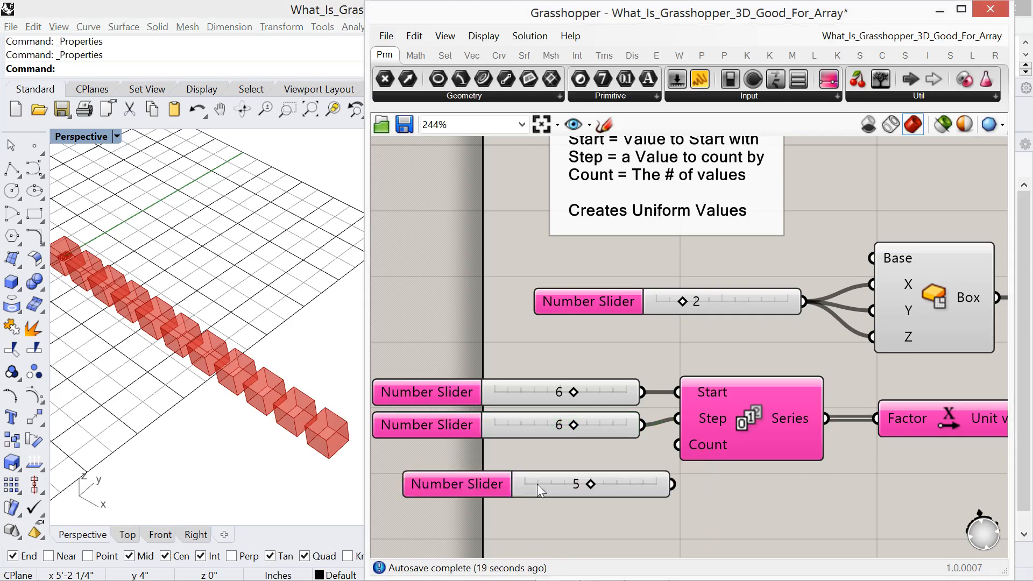
drag(642, 486, 676, 447)
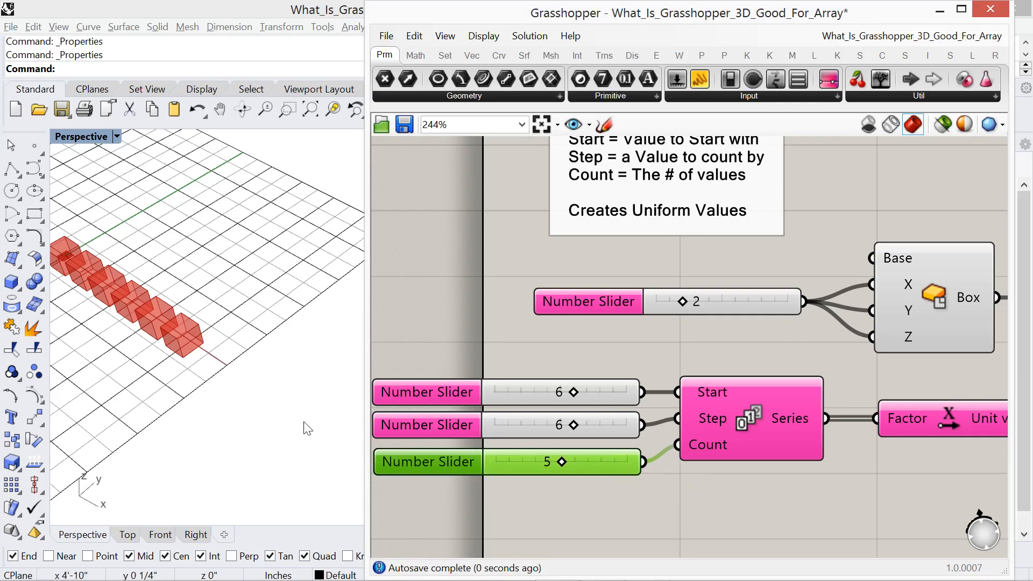
right_drag(304, 427, 255, 404)
scroll(619, 347, down, 3)
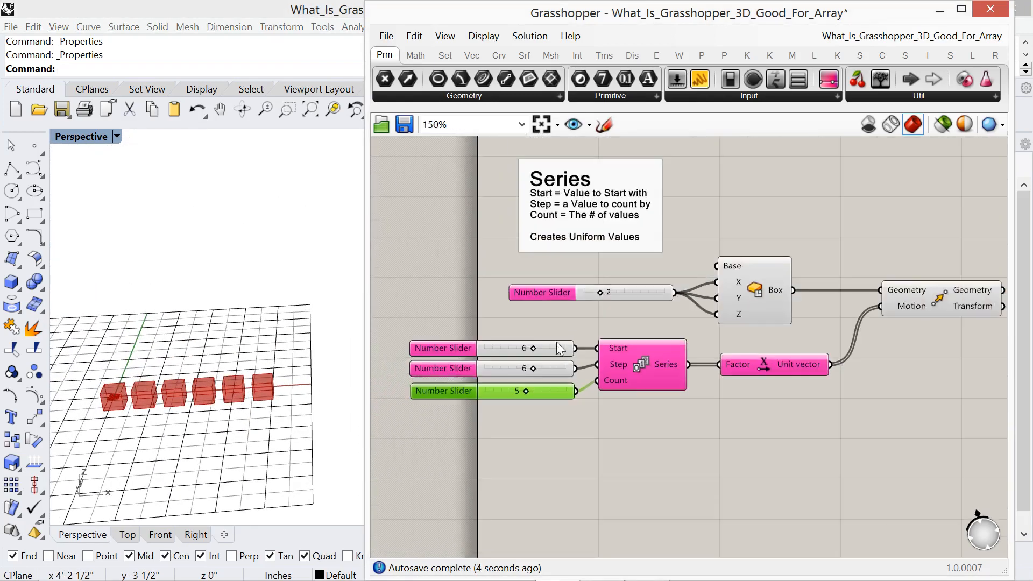
- Shift the whole Series definition, from its sliders to the Move component, together so it sits inside the canvas page edge
scroll(766, 401, down, 2)
right_drag(773, 408, 715, 431)
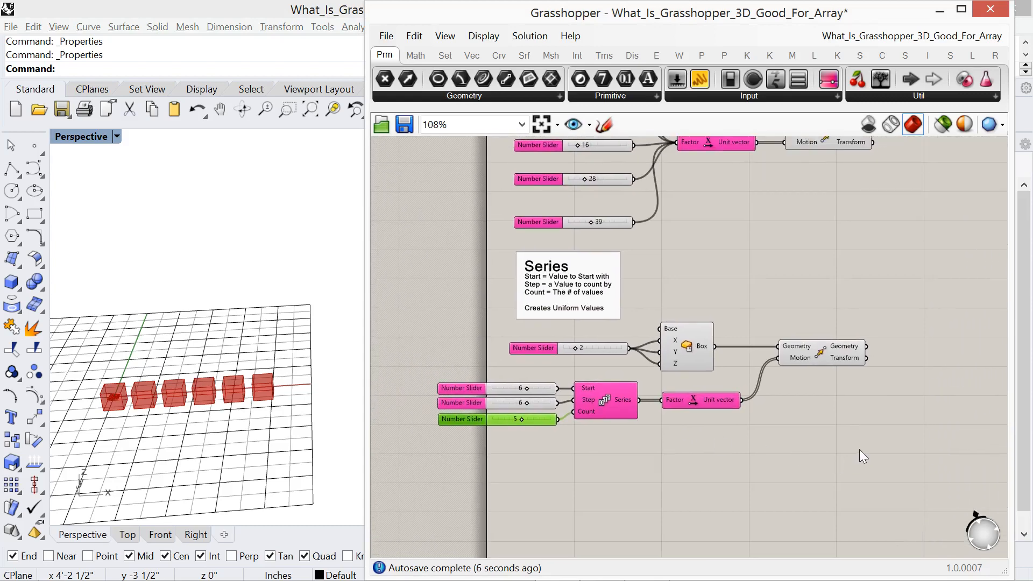
drag(859, 451, 481, 333)
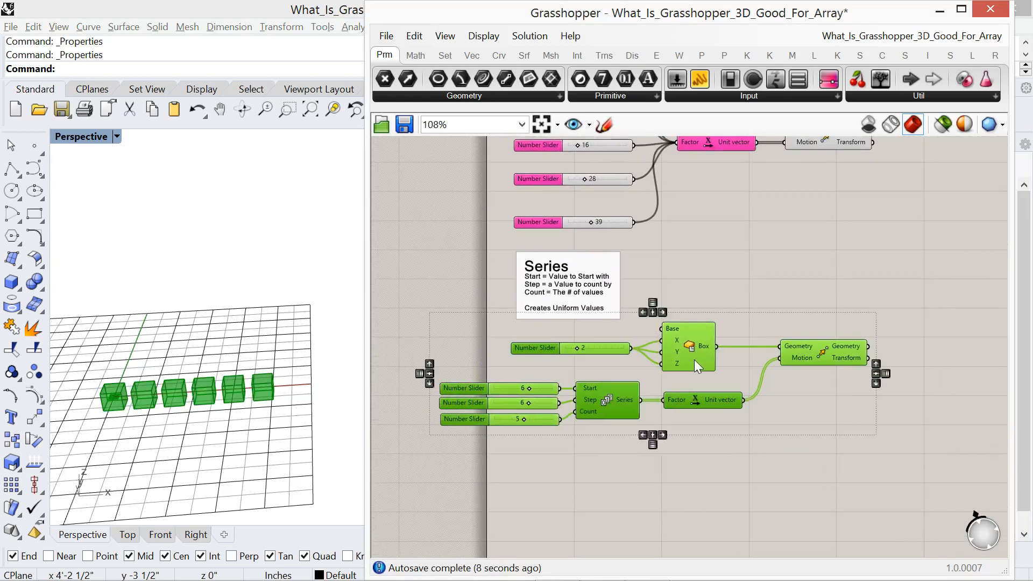
drag(694, 359, 750, 347)
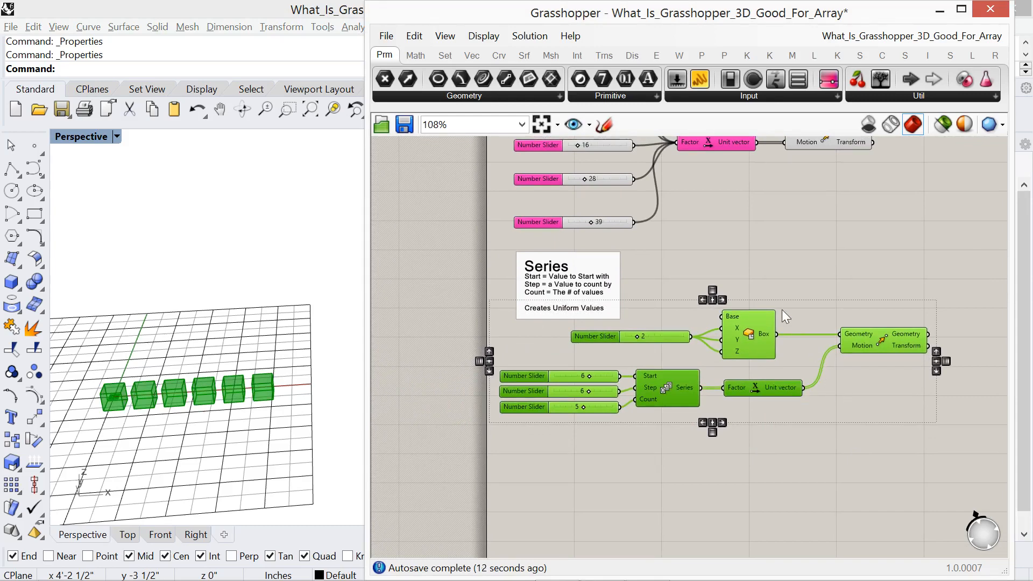
click(810, 275)
- Add a Panel and place it directly below the Move component of the Series definition
right_drag(856, 273, 738, 277)
scroll(825, 352, up, 3)
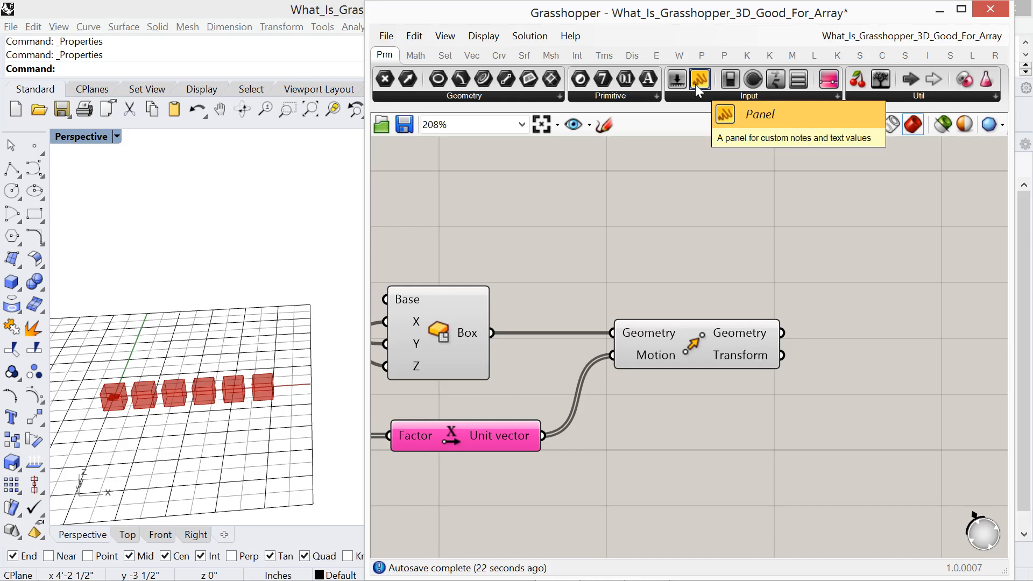
drag(887, 375, 882, 376)
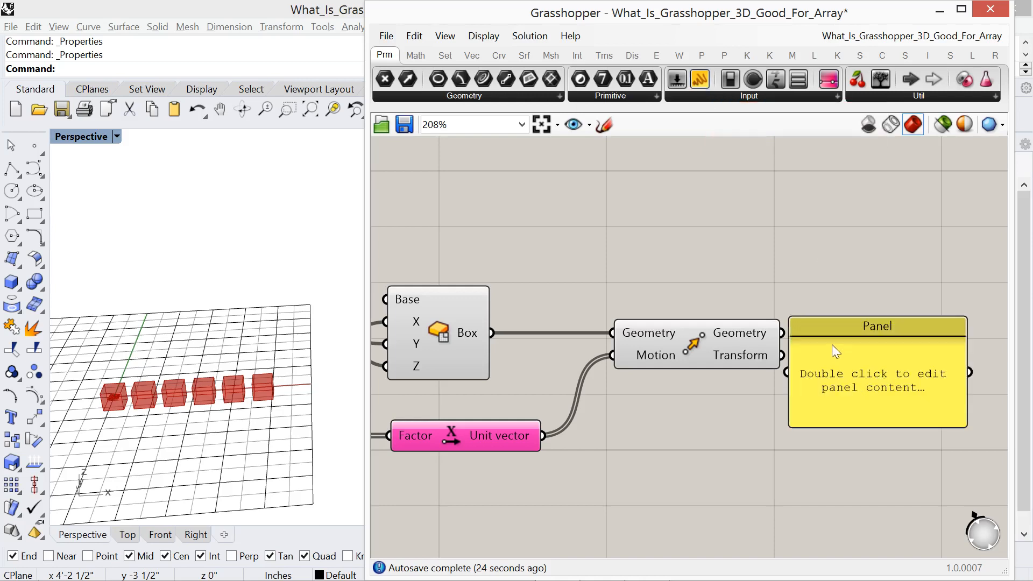
drag(831, 334, 658, 424)
scroll(658, 424, down, 2)
right_drag(615, 479, 816, 453)
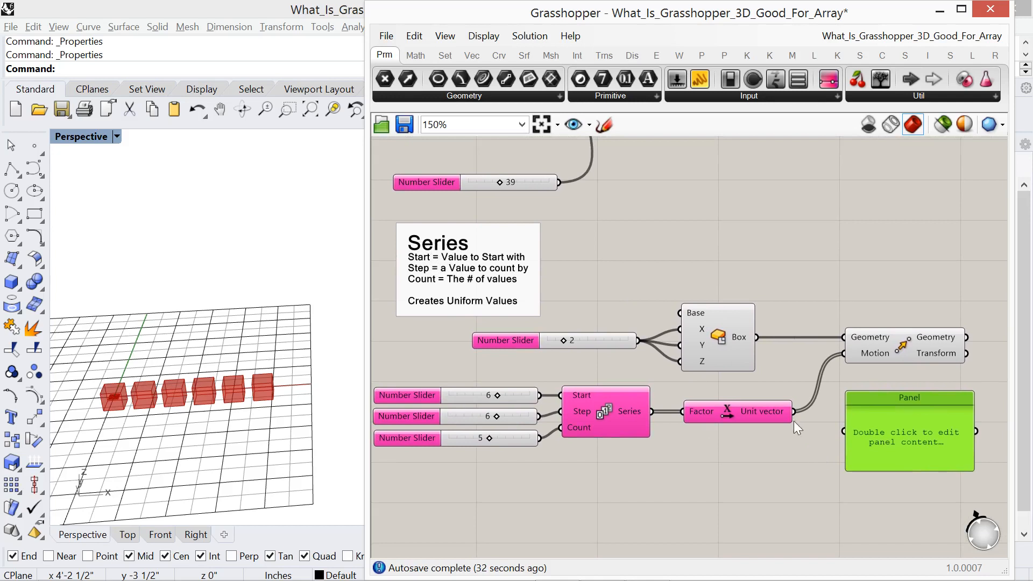
- Connect the lower Unit X vector's output to the Panel and make the Panel tall enough to list every vector
drag(795, 412, 843, 431)
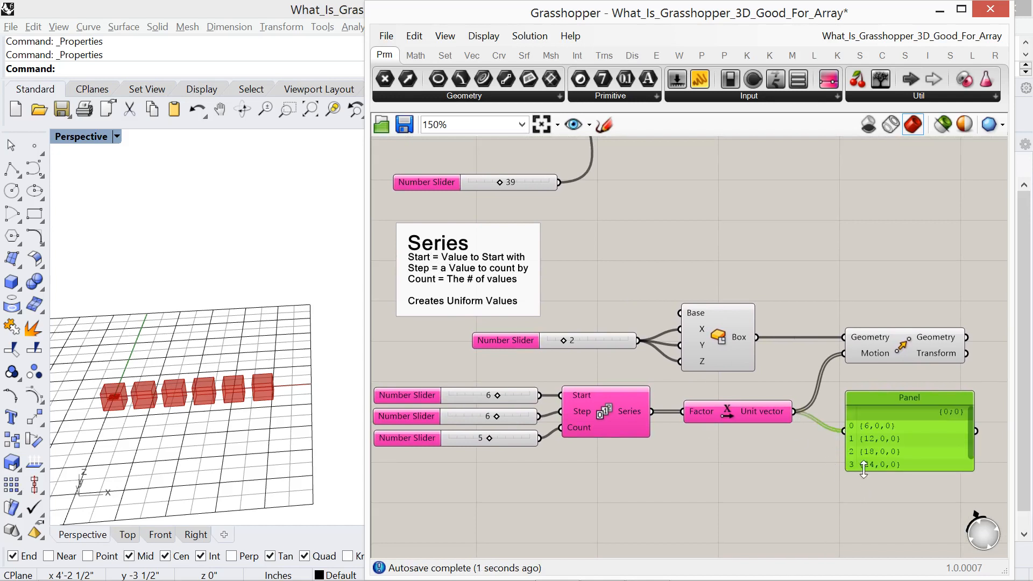
drag(864, 473, 869, 515)
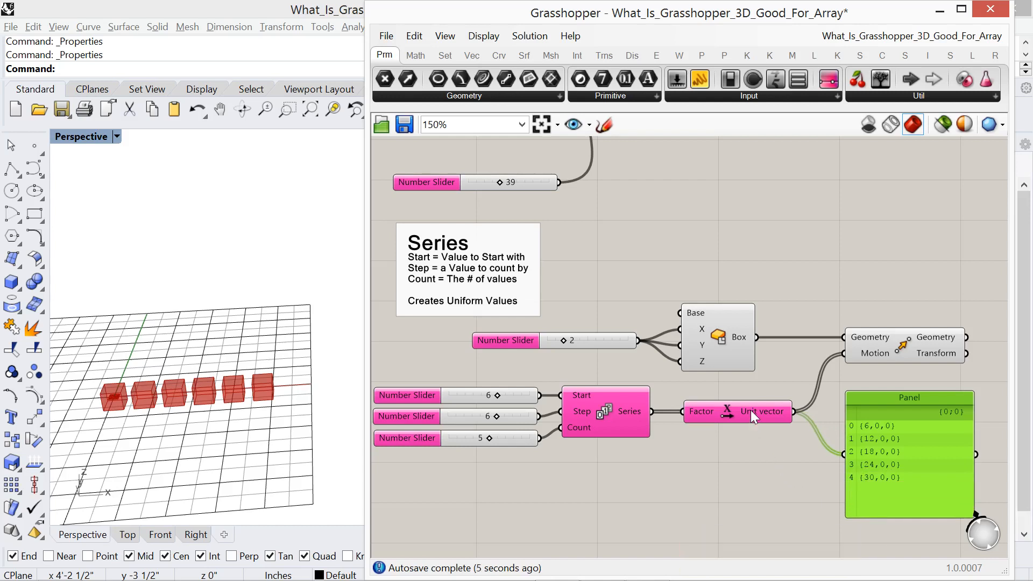
mouse_move(751, 409)
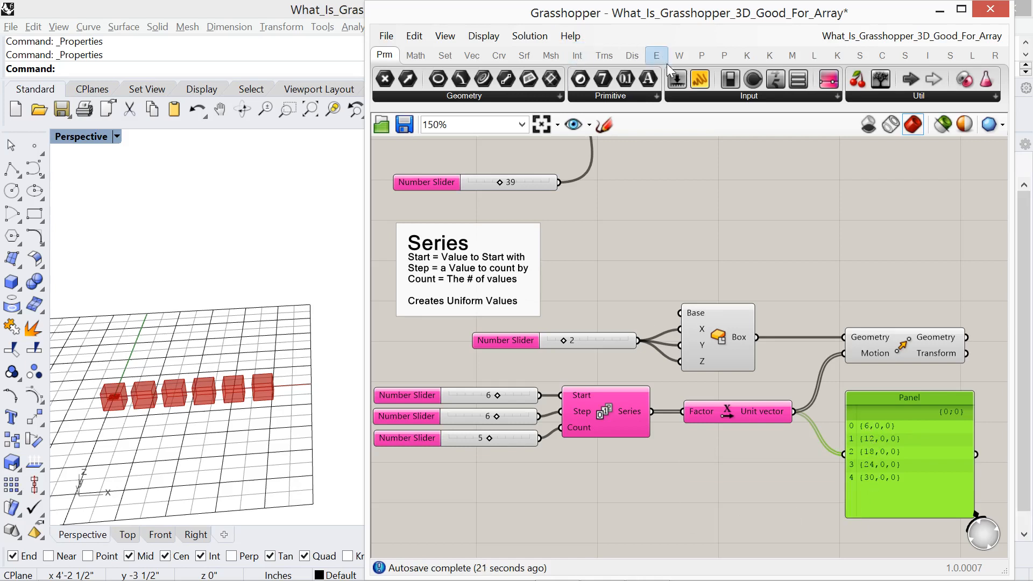
- Add a second Panel below the Unit X vector, wire the Series output into it, and enlarge it to list every value
drag(677, 79, 711, 482)
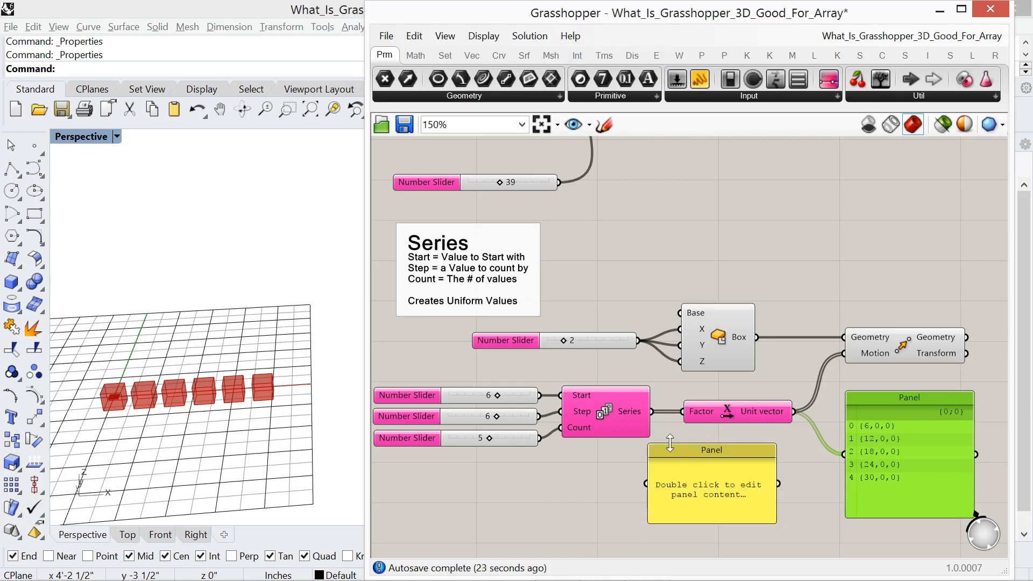
drag(651, 411, 646, 483)
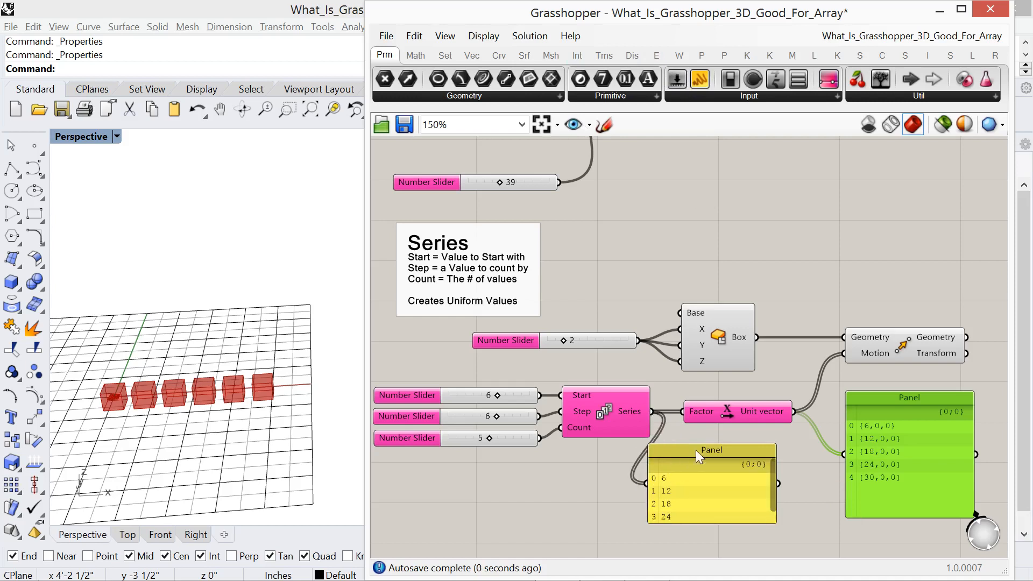
drag(713, 454, 738, 447)
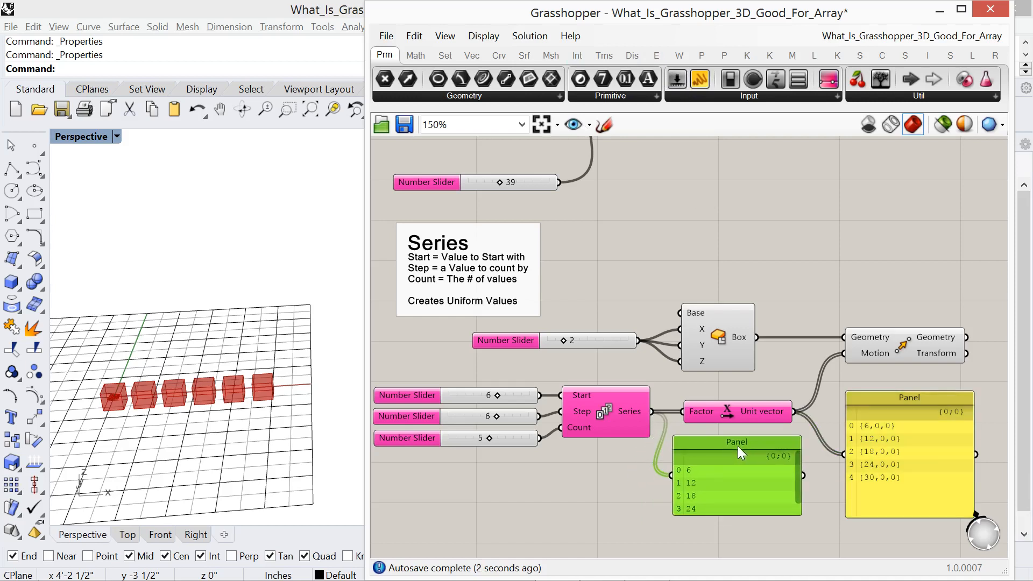
drag(742, 515, 754, 540)
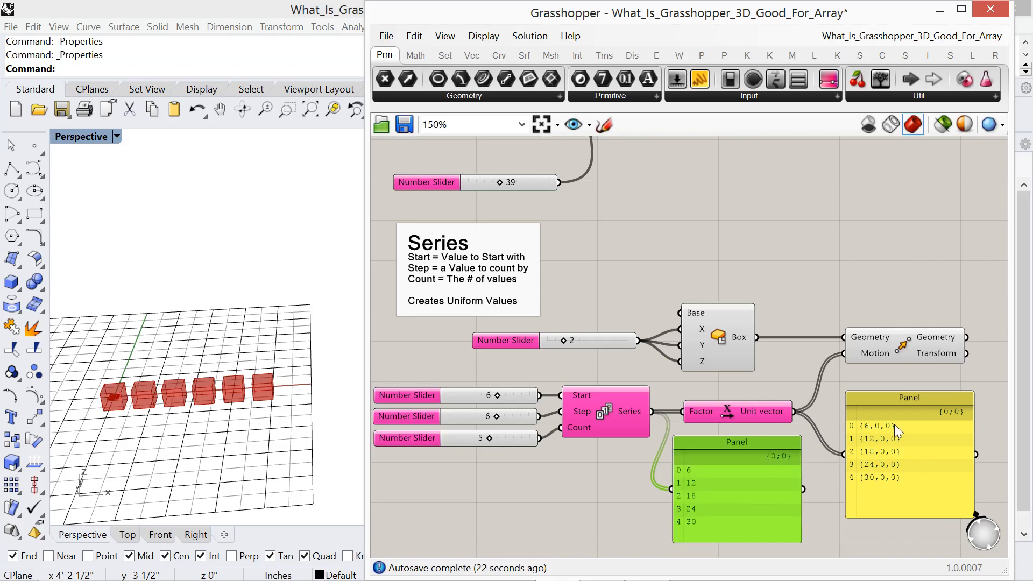
right_drag(574, 277, 615, 259)
scroll(614, 259, down, 4)
scroll(686, 293, down, 3)
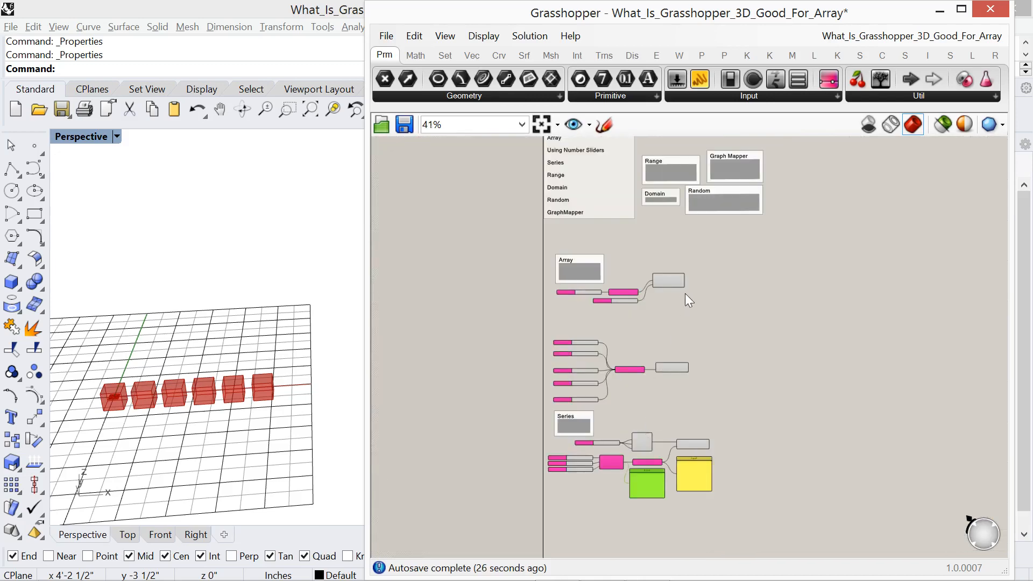
- Move the Range and Domain note groups together to the empty area directly below the Series definition
right_drag(686, 292, 680, 341)
scroll(639, 183, up, 3)
scroll(681, 219, up, 2)
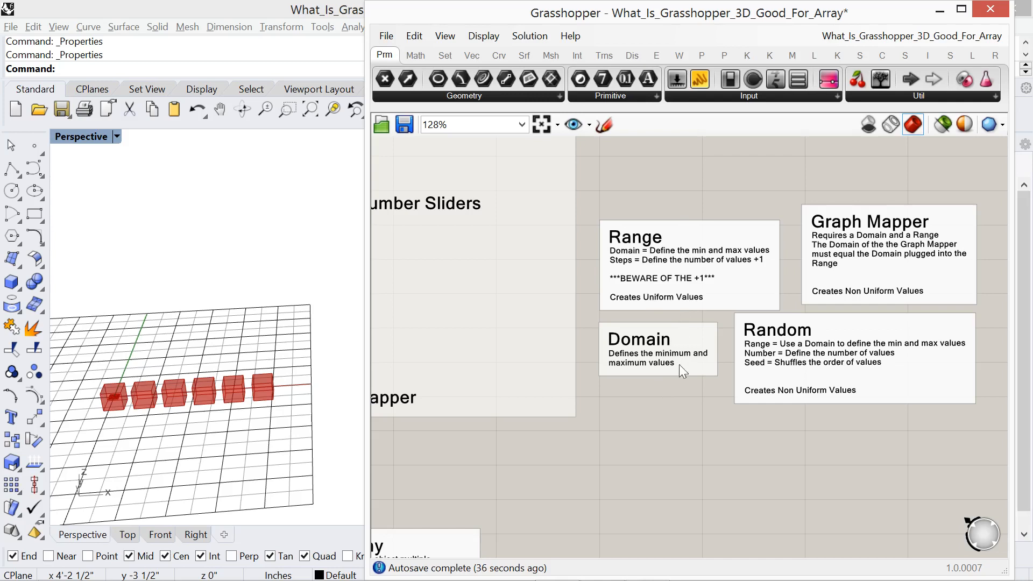
drag(667, 424, 615, 221)
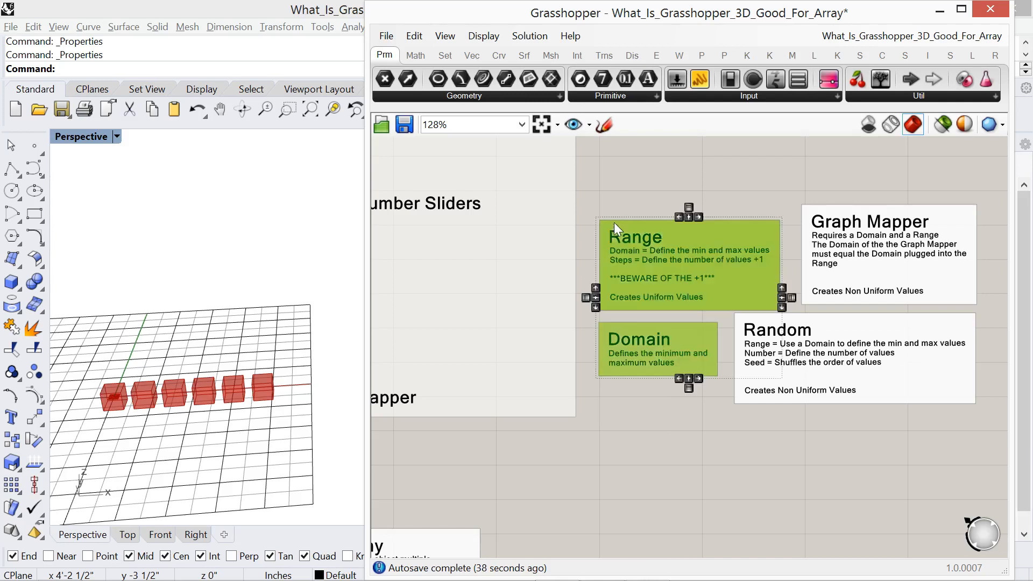
click(685, 212)
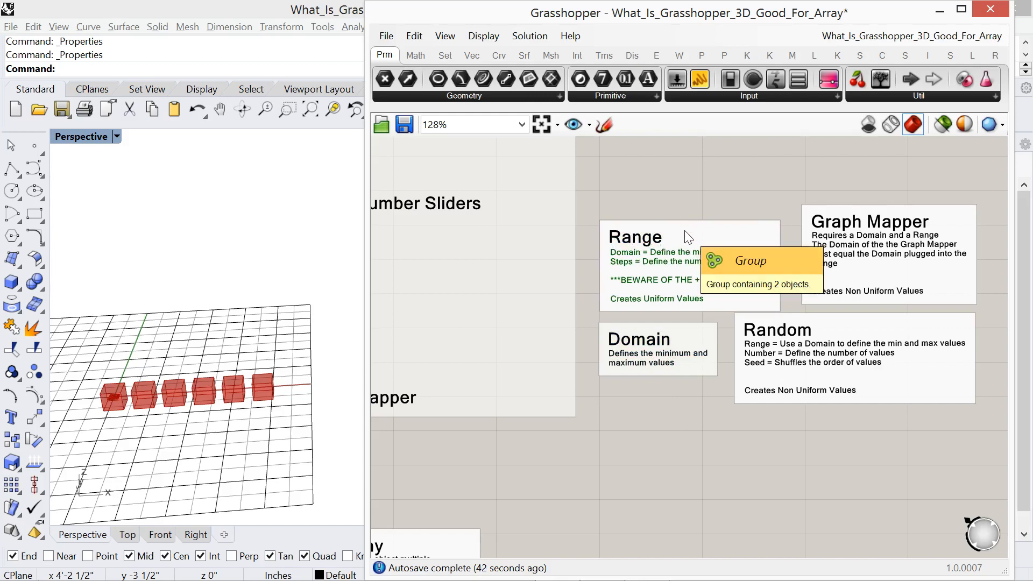
click(688, 237)
shift+click(695, 331)
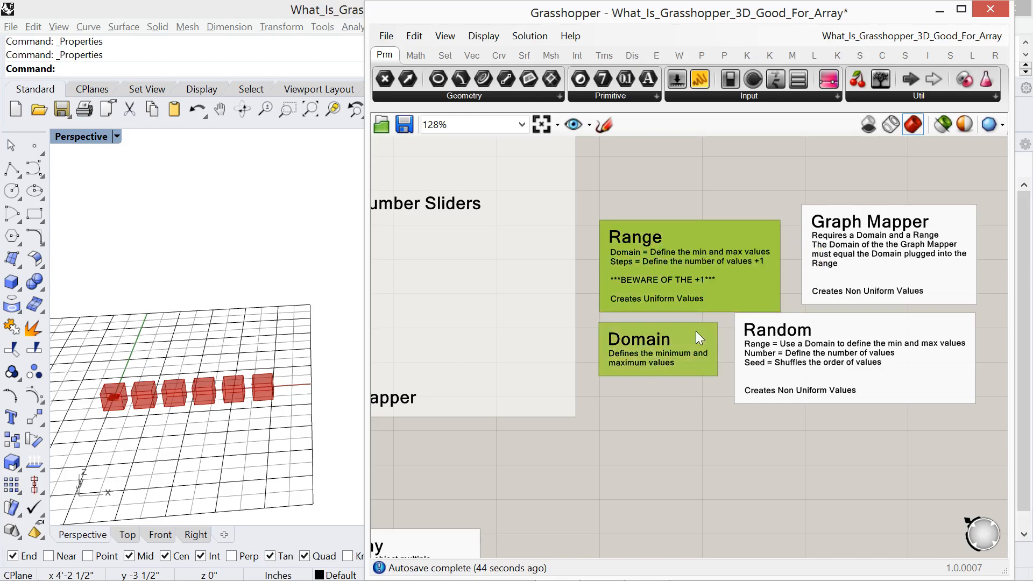
drag(696, 331, 689, 310)
scroll(689, 309, down, 3)
scroll(689, 309, down, 5)
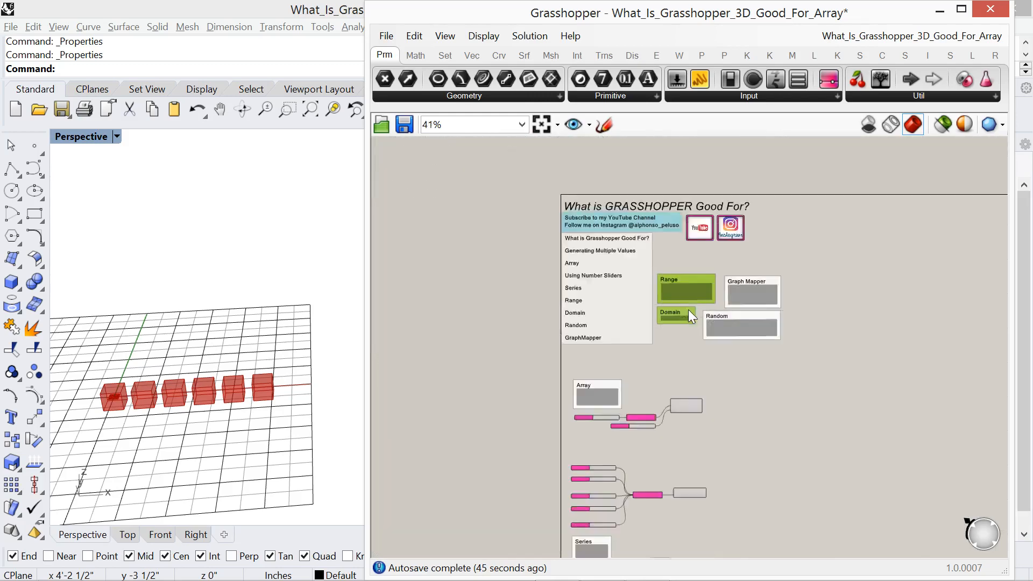
scroll(653, 476, up, 8)
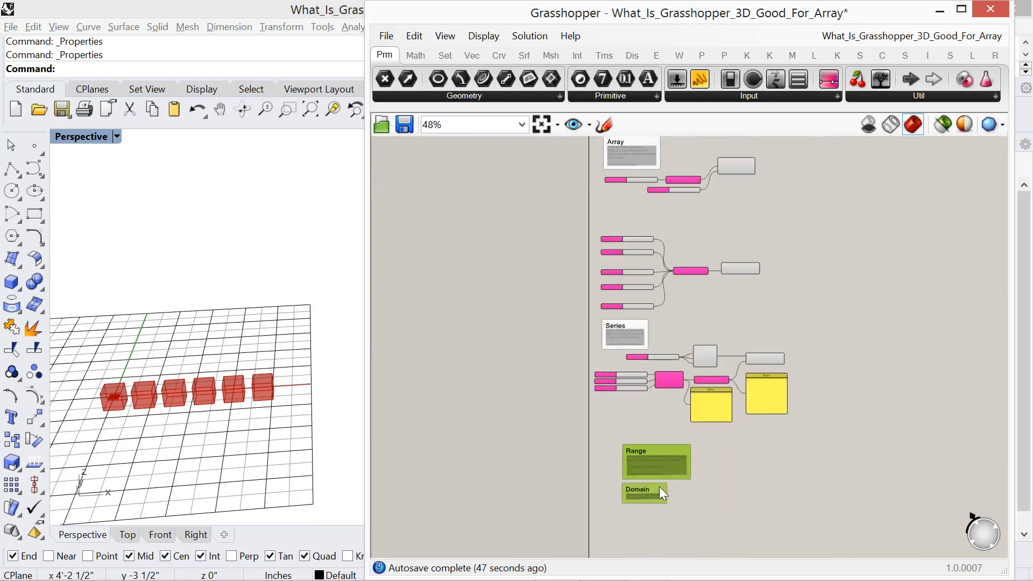
drag(626, 472, 572, 436)
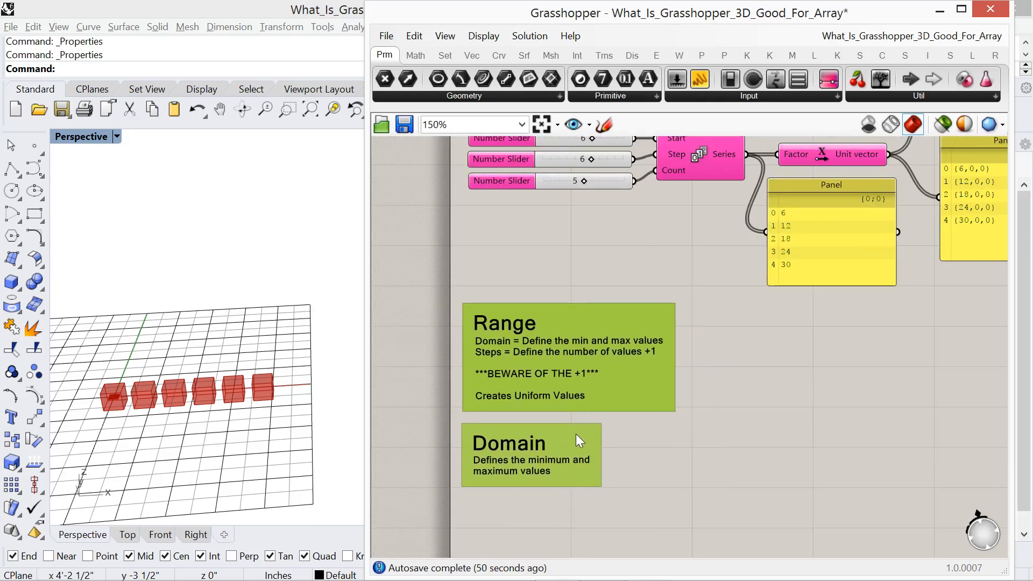
scroll(575, 433, up, 2)
scroll(766, 383, down, 4)
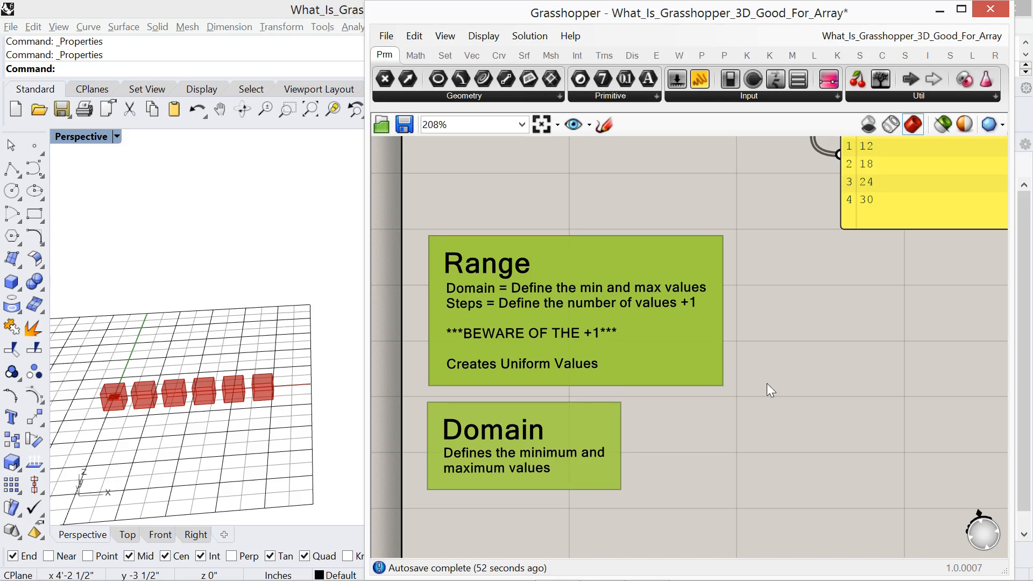
right_drag(768, 375, 702, 424)
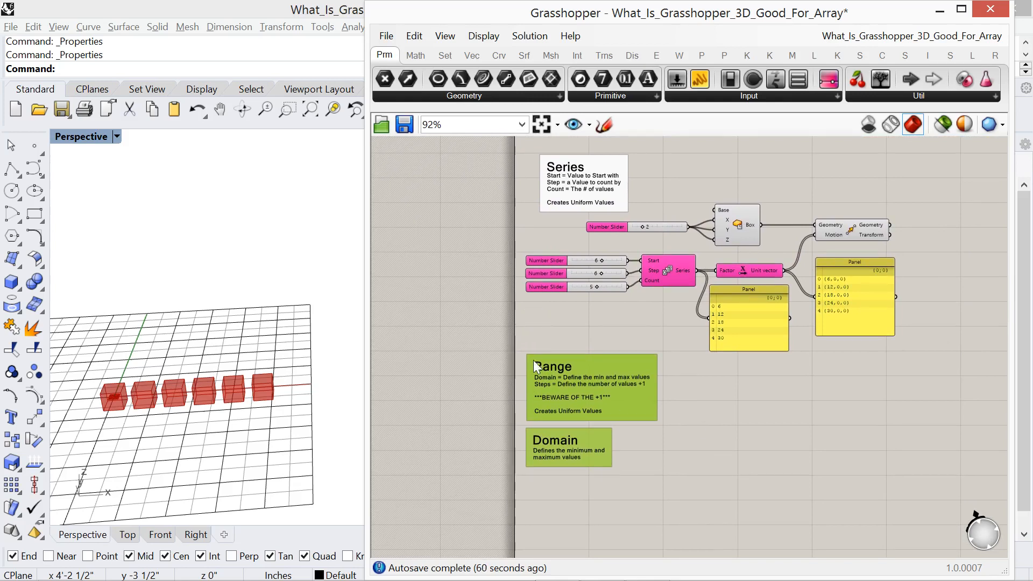
- Turn off the preview of the Series definition's Box, Series, Unit X and Move components
right_drag(550, 471, 541, 446)
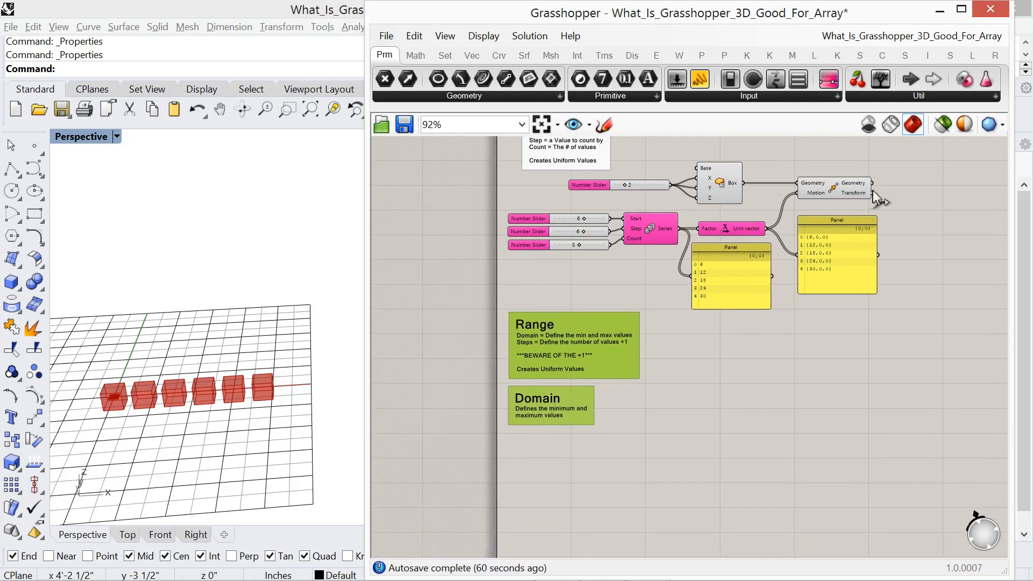
drag(909, 270, 632, 176)
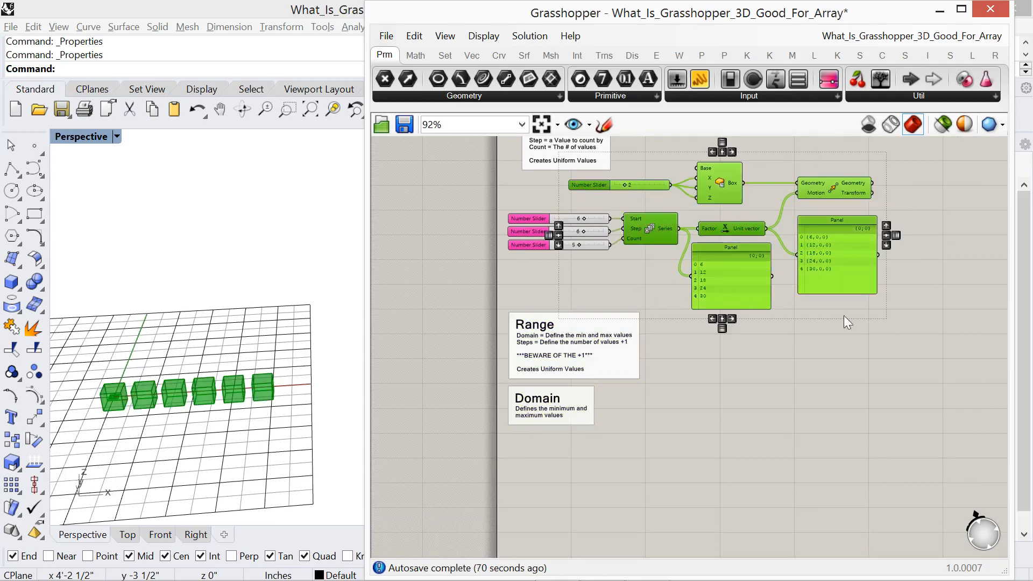
right_click(611, 277)
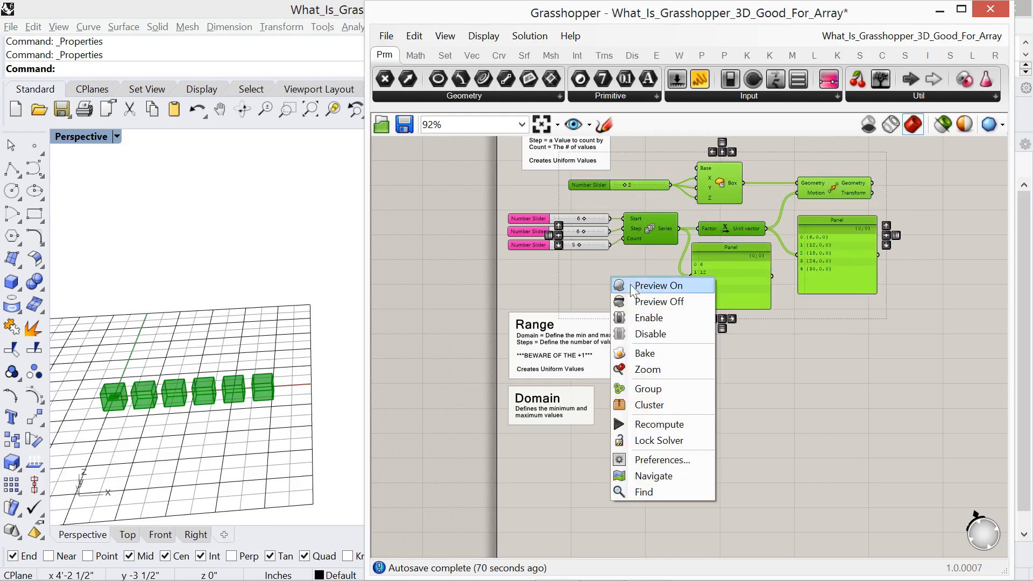
click(659, 302)
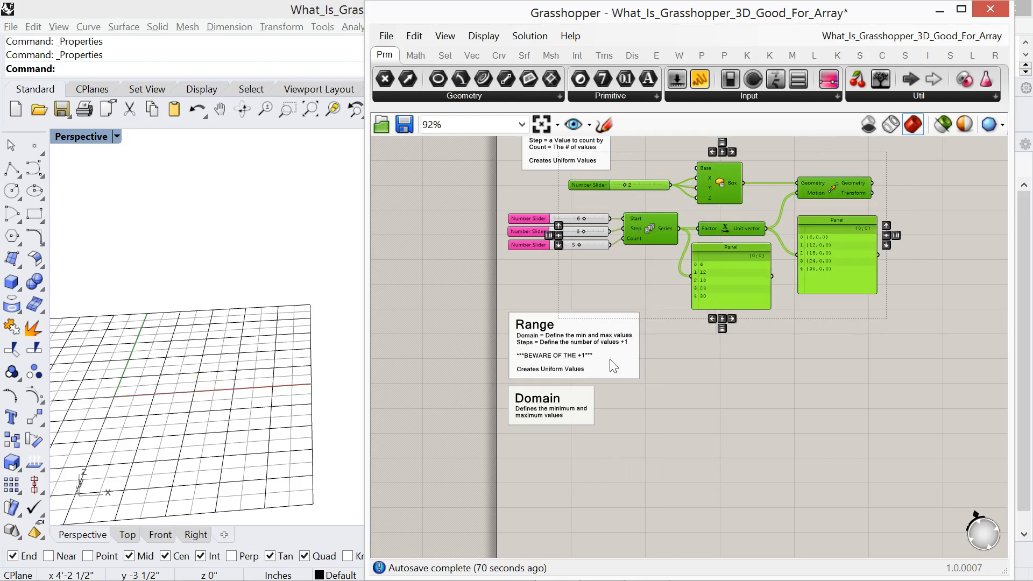
click(534, 473)
- Add a Rectangle component and place it below the Domain note, leaving room for inputs beside it
scroll(535, 473, up, 4)
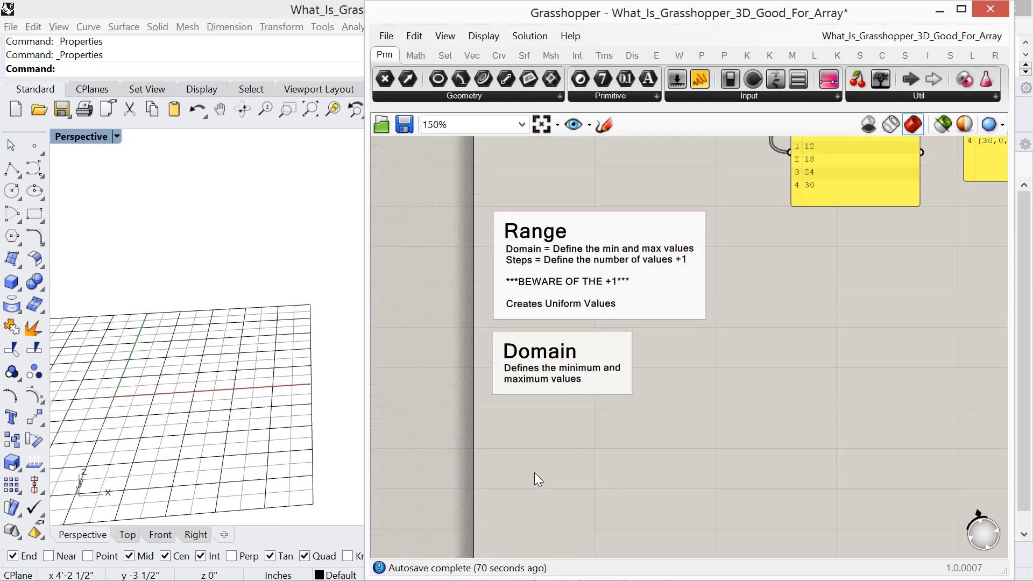
right_drag(537, 471, 527, 428)
double_click(566, 432)
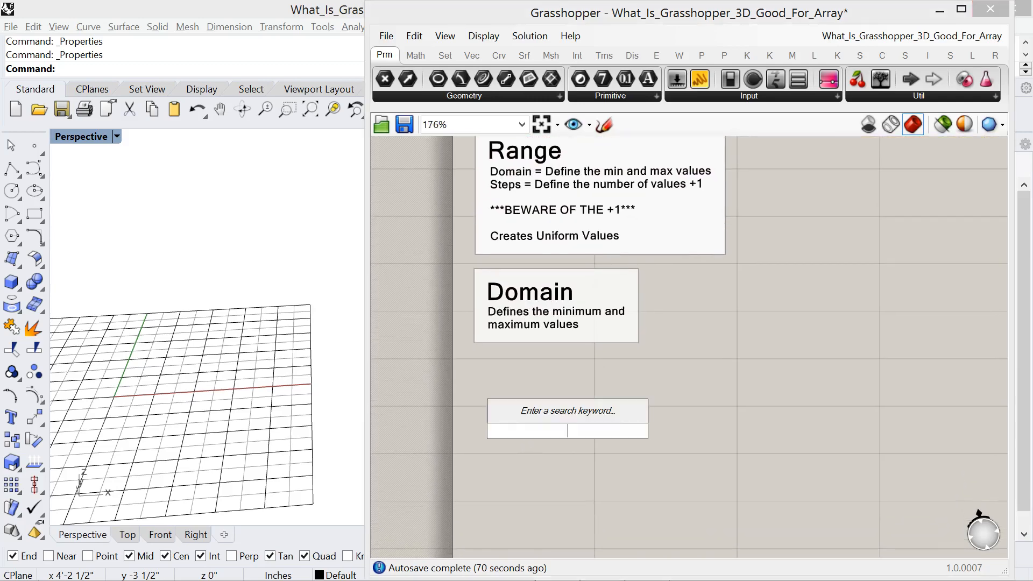
text(rect)
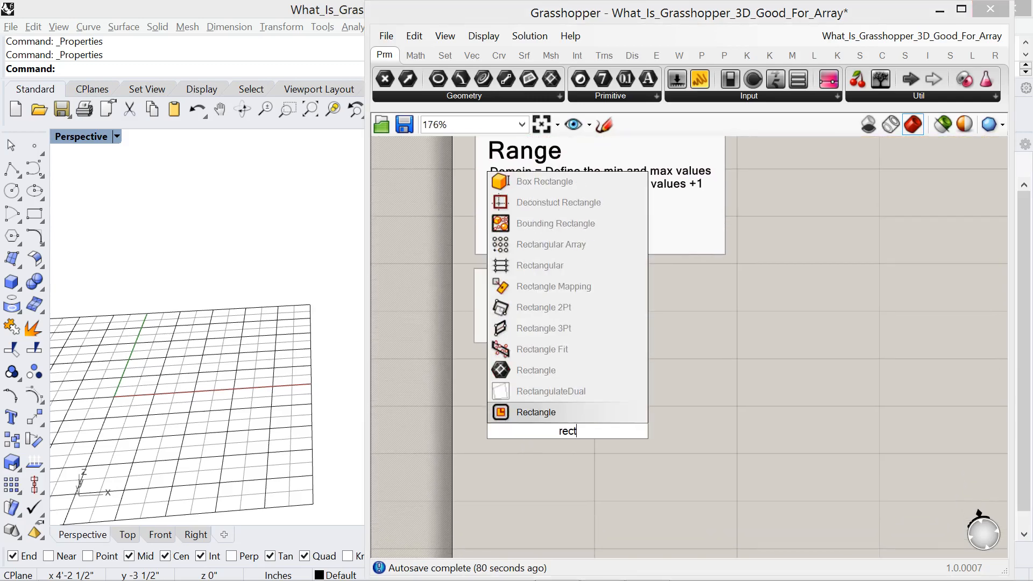
text(ang)
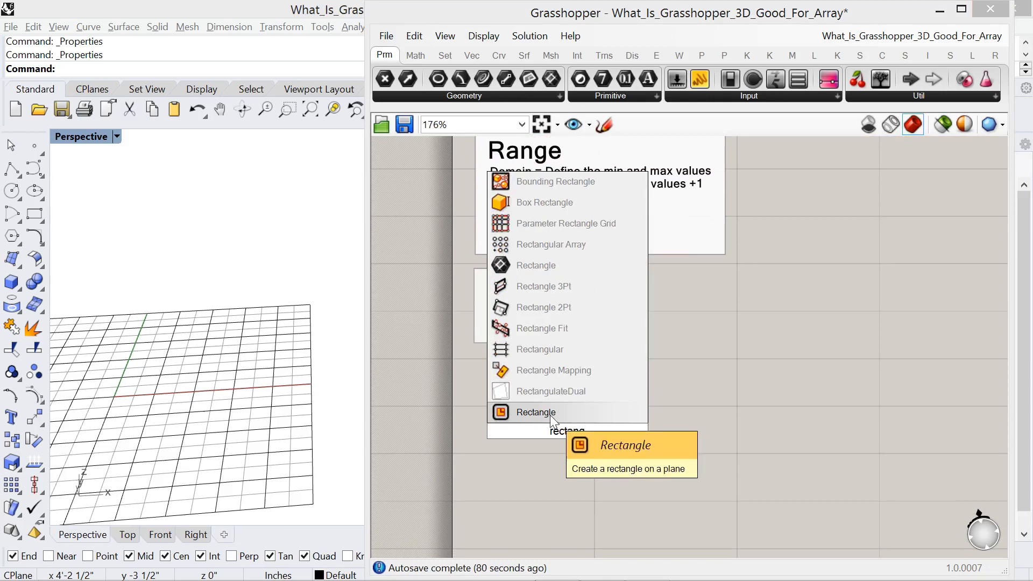
key(Return)
drag(584, 430, 691, 410)
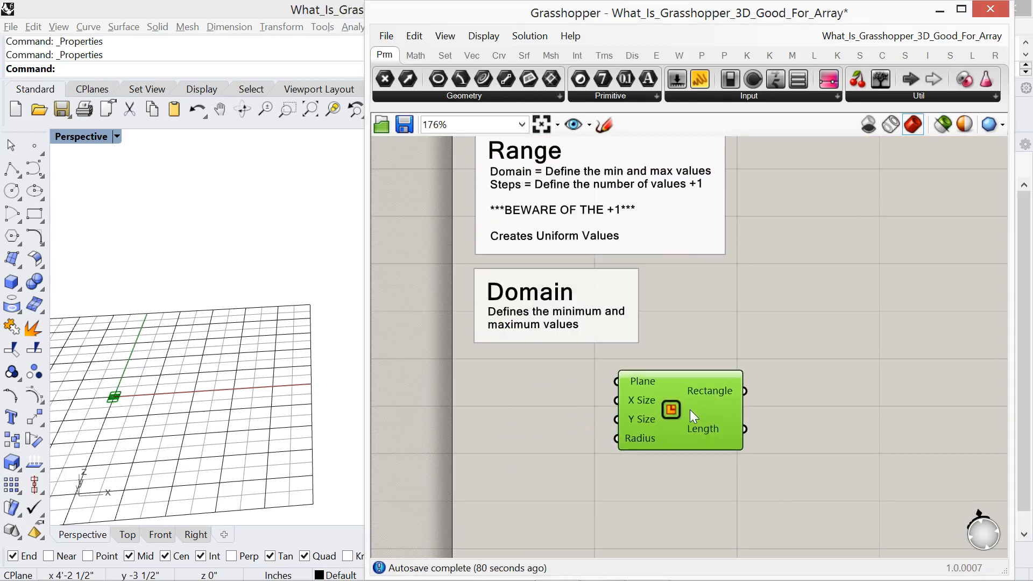
double_click(546, 423)
text(2)
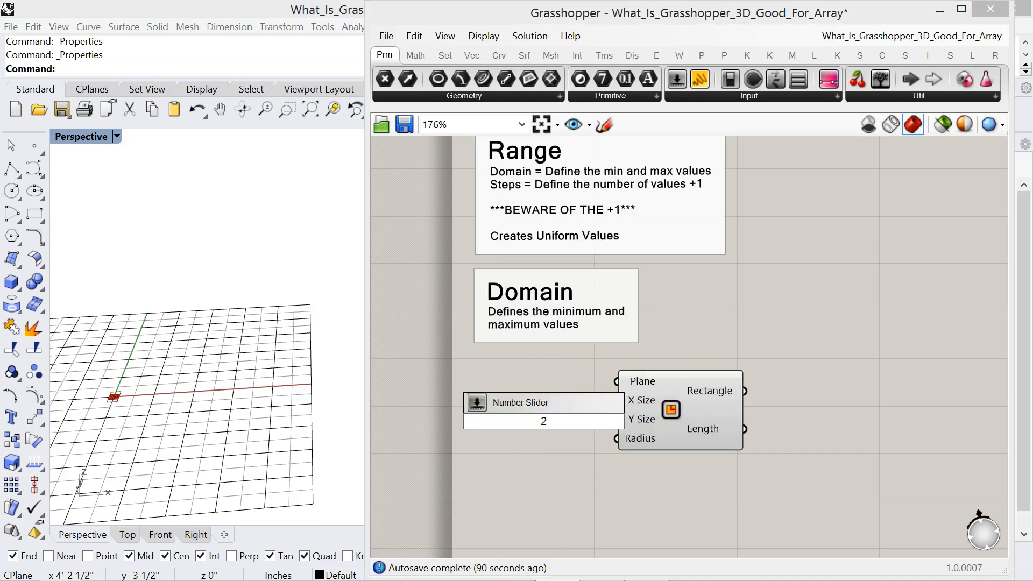
key(Escape)
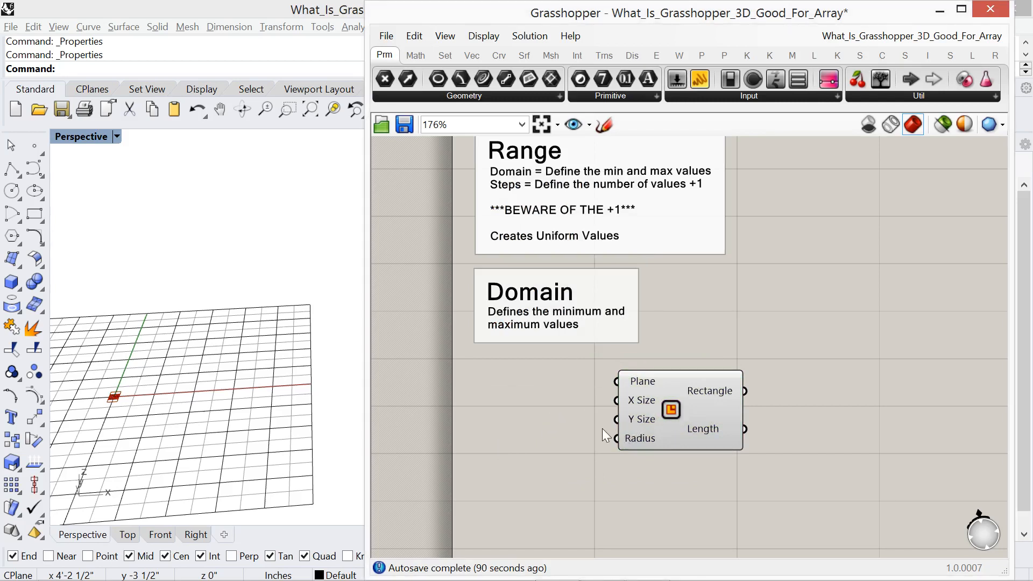
- Add a Number Slider with value 2 beside the Rectangle component and connect it to the X Size input
scroll(599, 427, up, 1)
right_drag(562, 407, 547, 472)
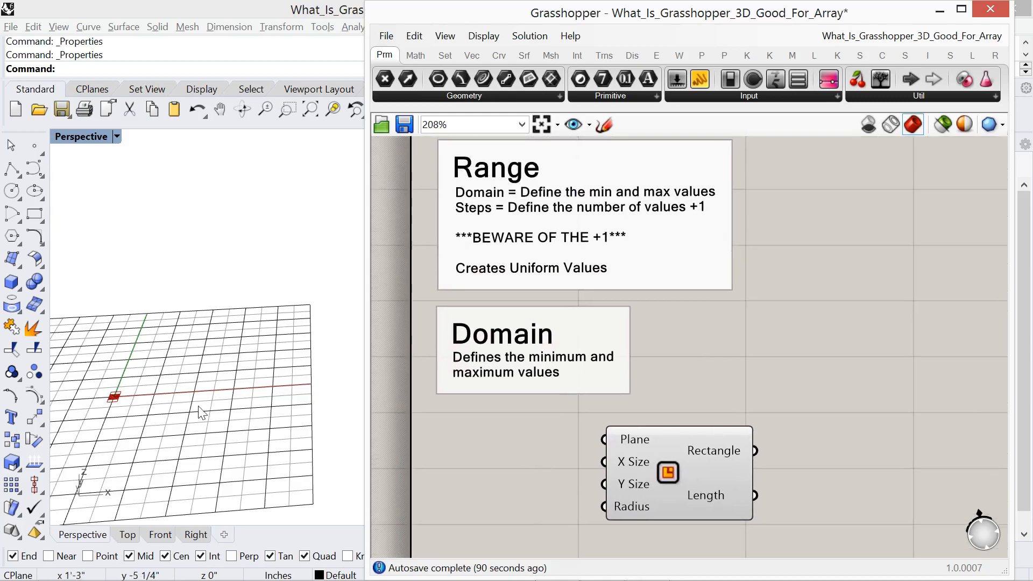
right_drag(200, 410, 205, 427)
scroll(109, 397, up, 5)
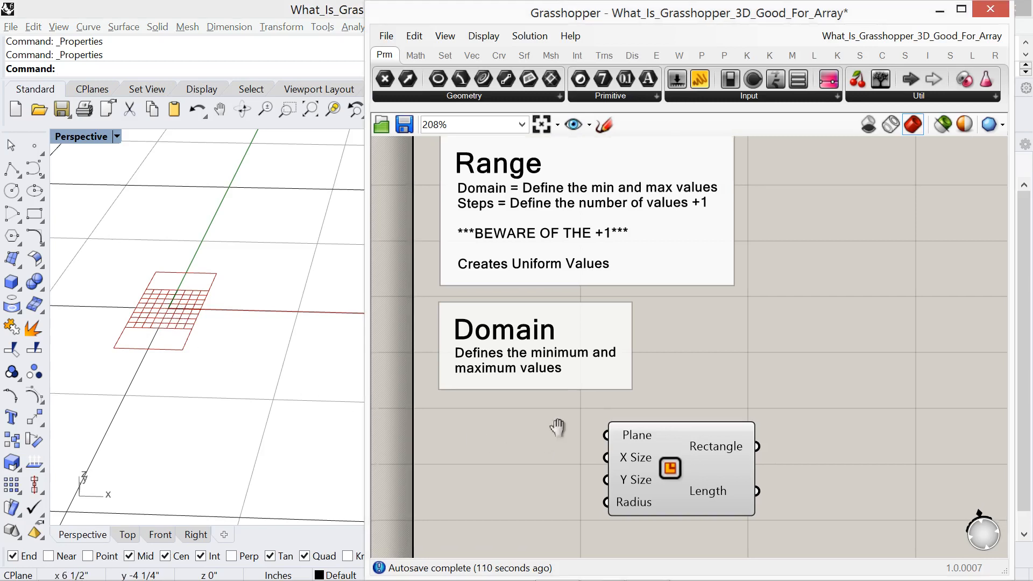
right_drag(556, 426, 615, 375)
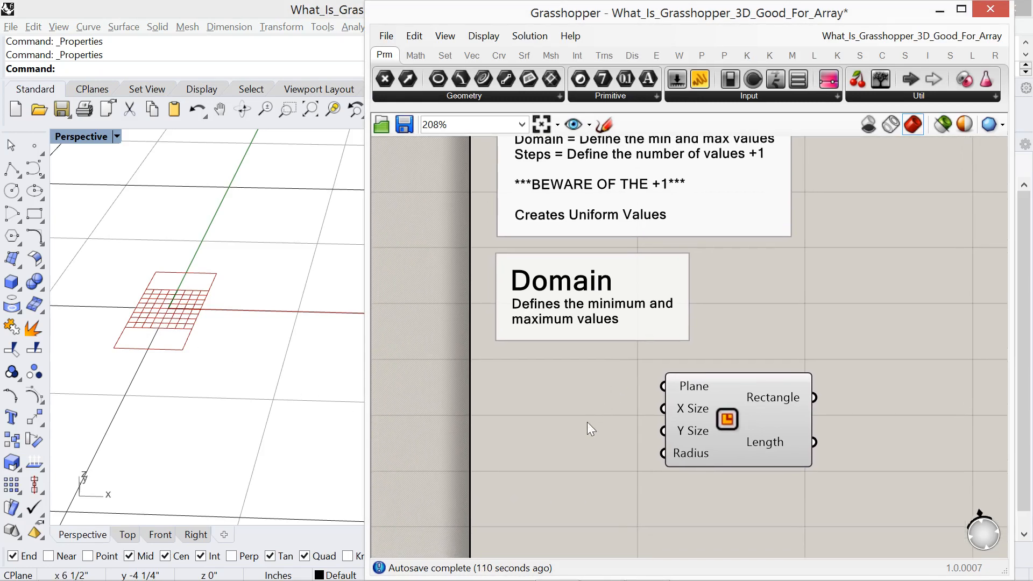
double_click(556, 432)
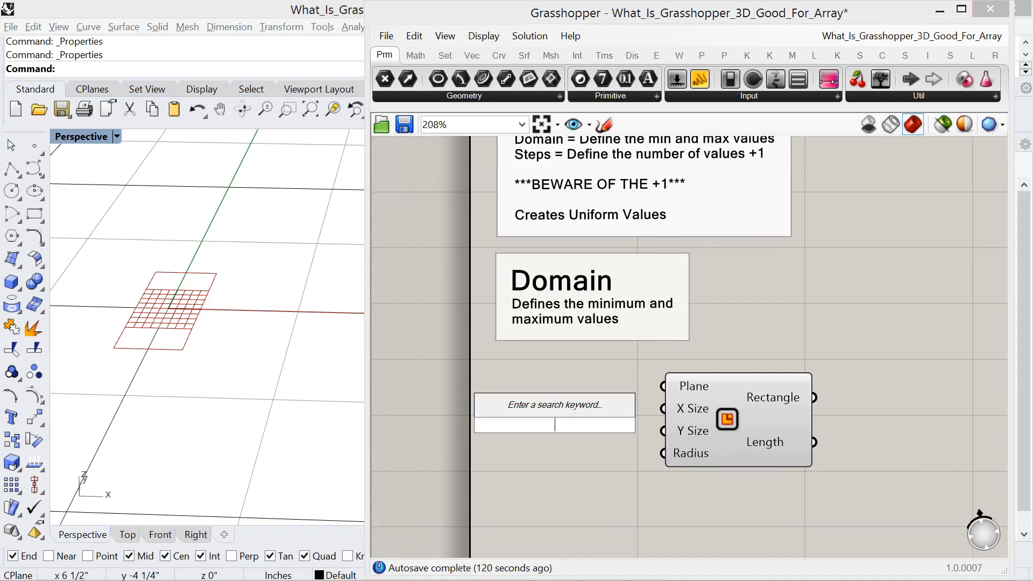
text(2)
key(Return)
drag(748, 438, 814, 429)
drag(644, 433, 718, 407)
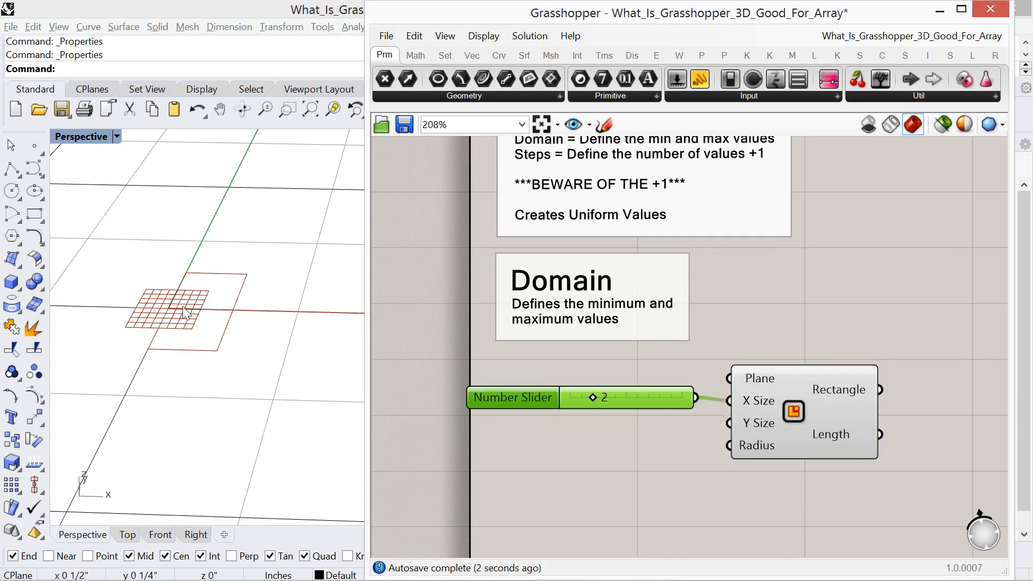
drag(641, 401, 648, 405)
- Add a second Number Slider with value 2 below the first and connect it to the Rectangle's Y Size input
double_click(615, 444)
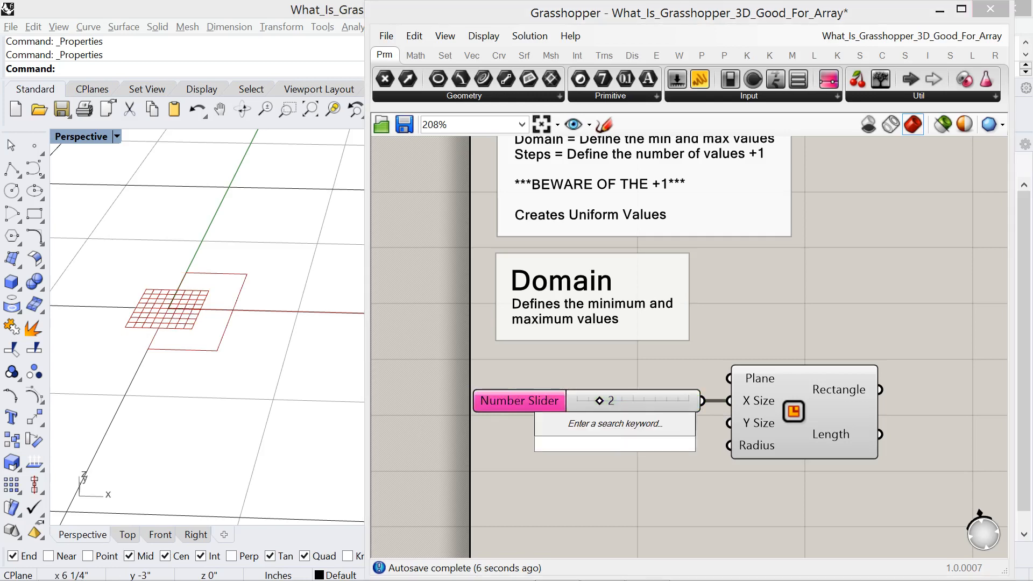
text(2)
key(Return)
drag(674, 449, 729, 423)
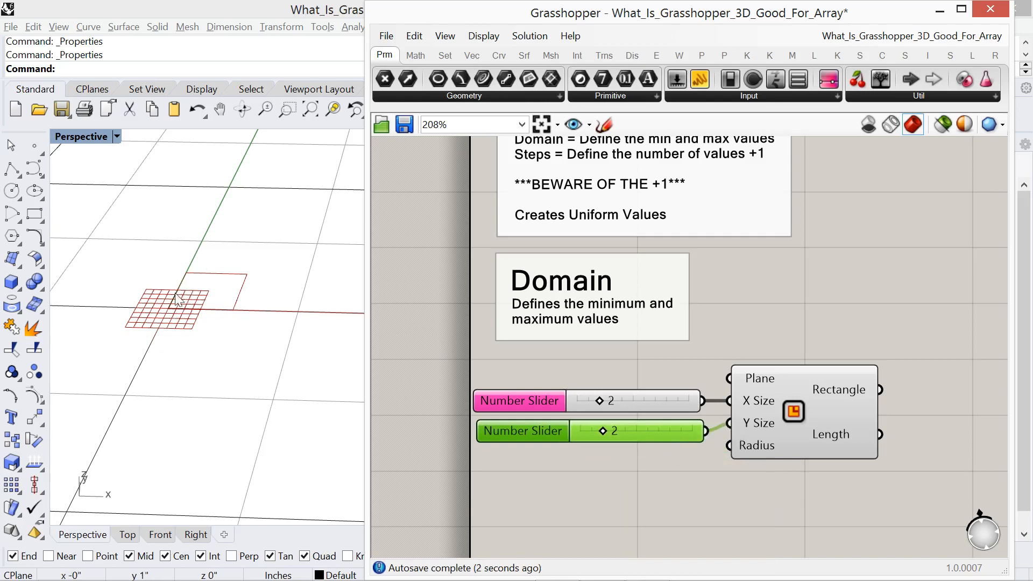
shift+right_drag(226, 350, 249, 320)
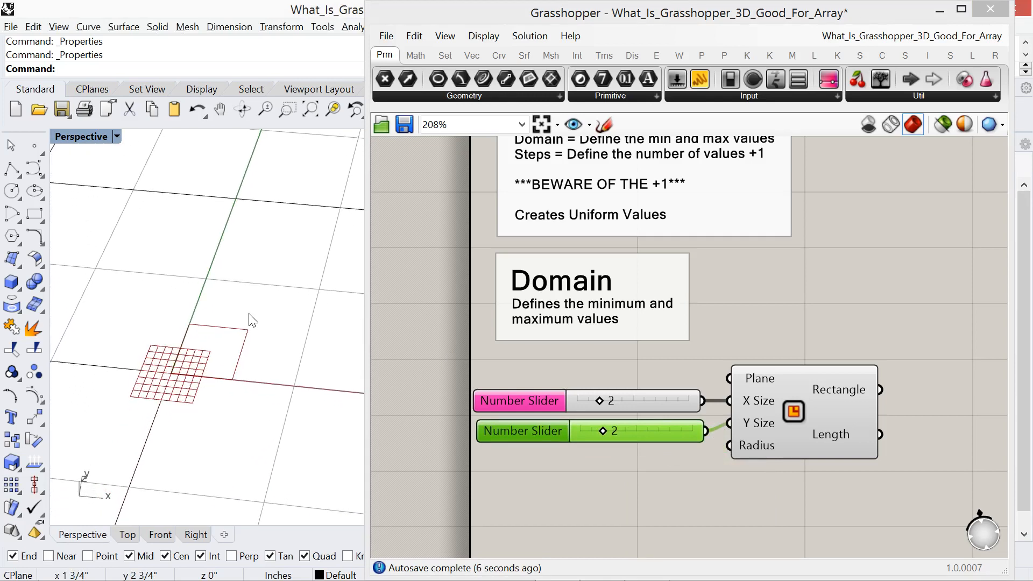
- Shift the Rectangle component away from its two Number Sliders and delete both sliders
drag(809, 414, 844, 413)
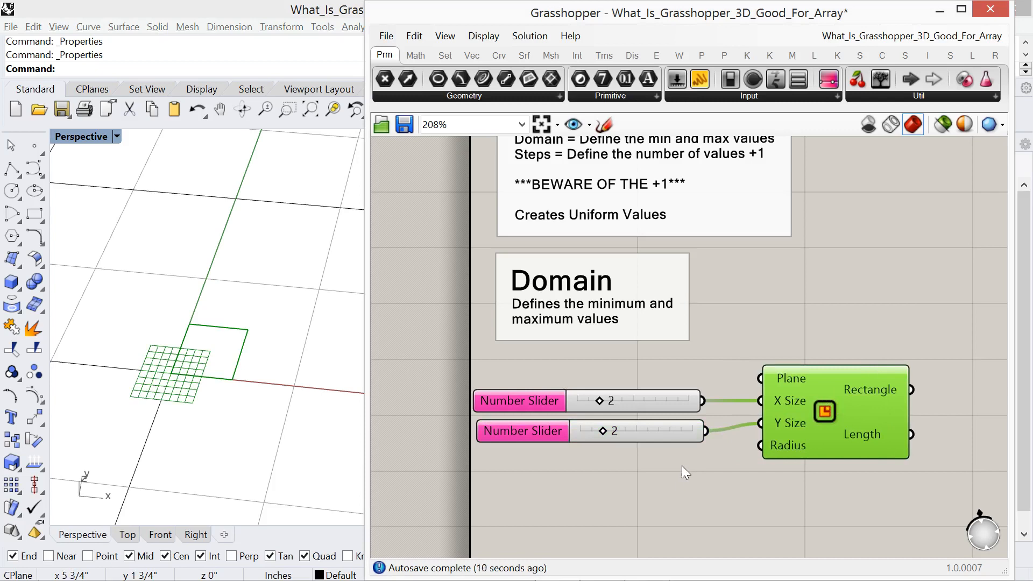
drag(682, 466, 637, 398)
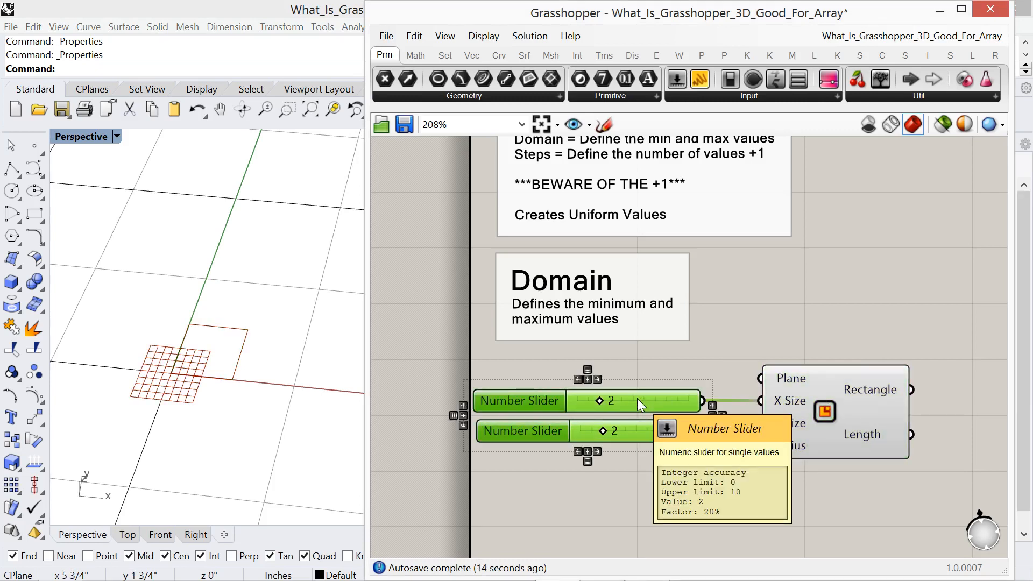
key(Delete)
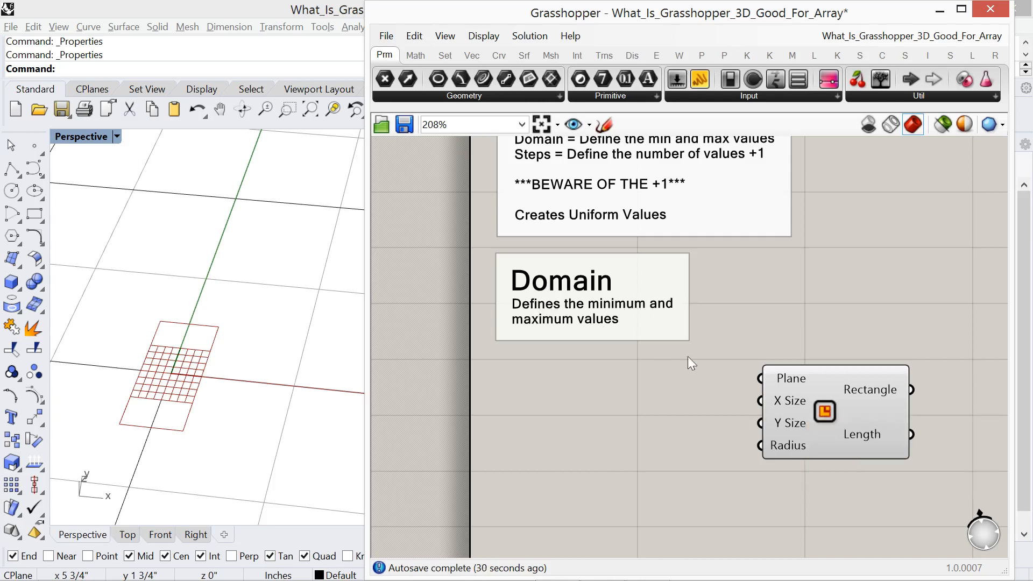
- Set the domain of the Rectangle's X Size input to -2 To 2
mouse_move(796, 408)
right_click(781, 408)
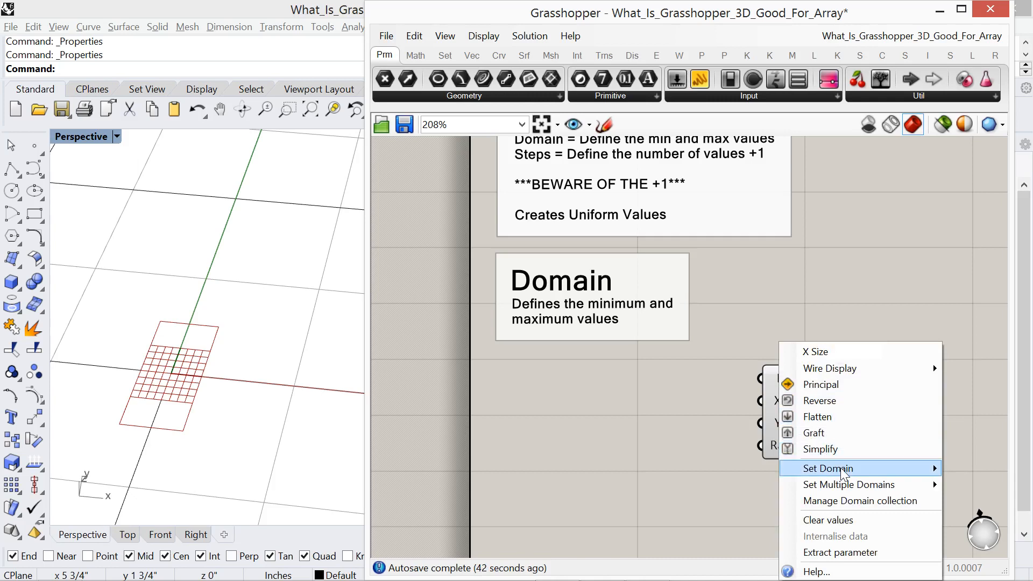
mouse_move(842, 473)
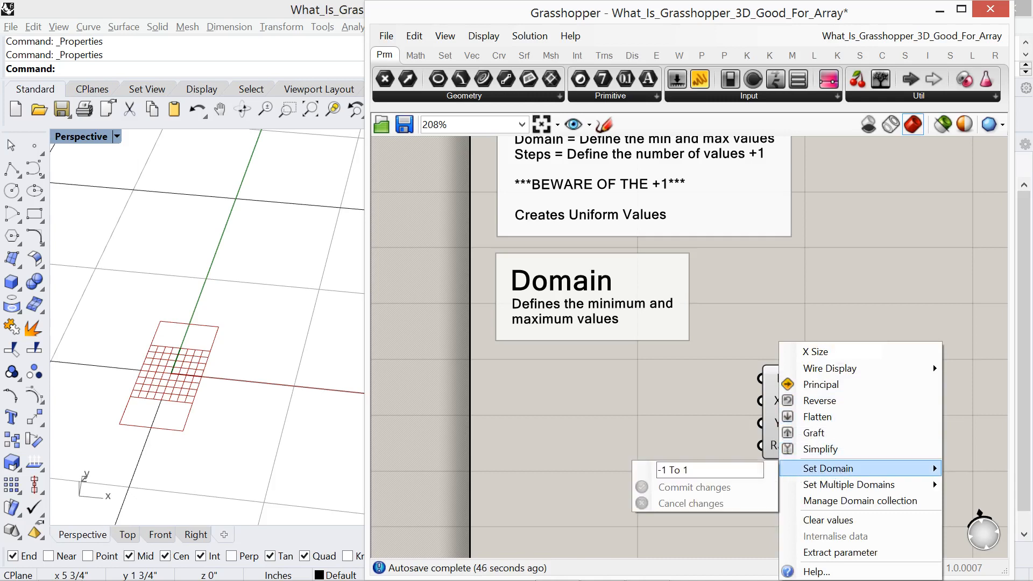
click(667, 470)
key(BackSpace)
text(2)
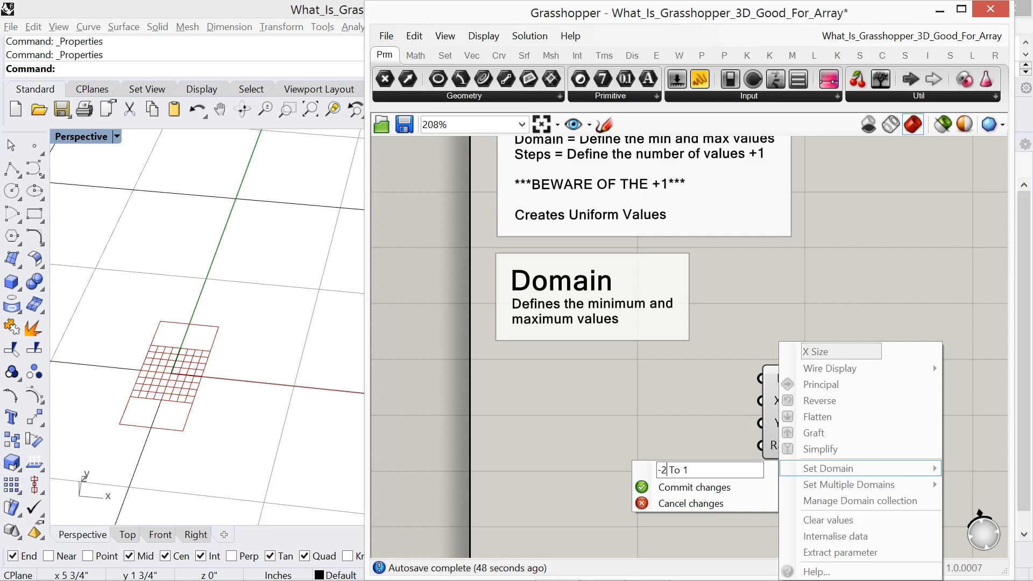
key(BackSpace)
text(2)
click(677, 486)
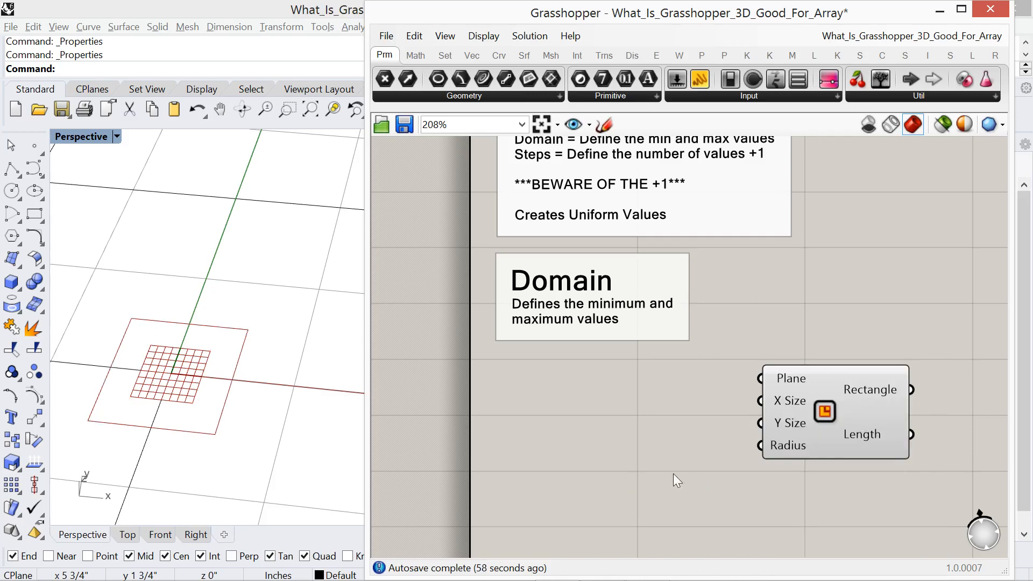
- Bake the Rectangle component's geometry into the Rhino model
mouse_move(170, 400)
right_down()
mouse_move(152, 383)
mouse_move(173, 391)
right_up()
click(811, 383)
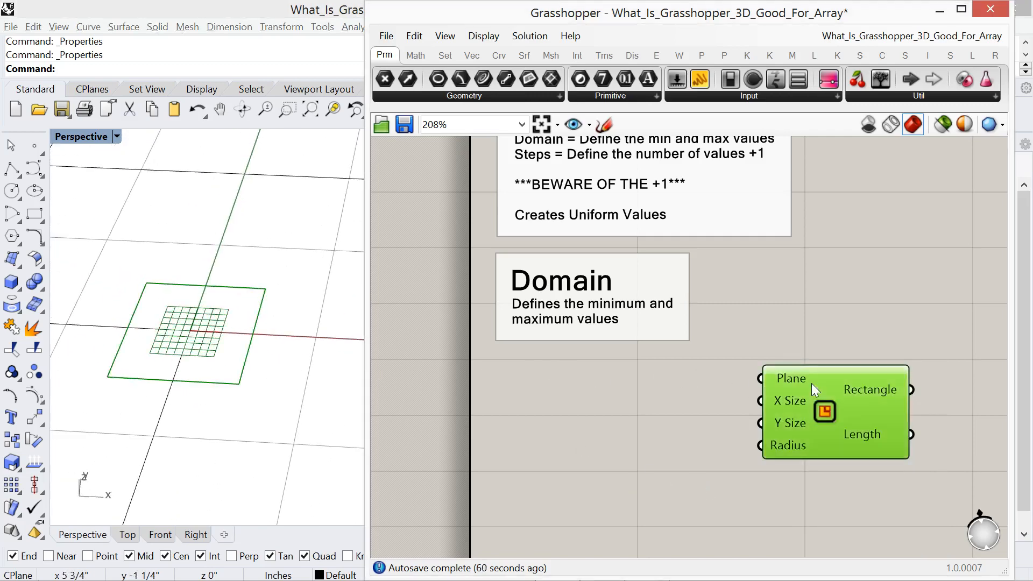
right_click(848, 331)
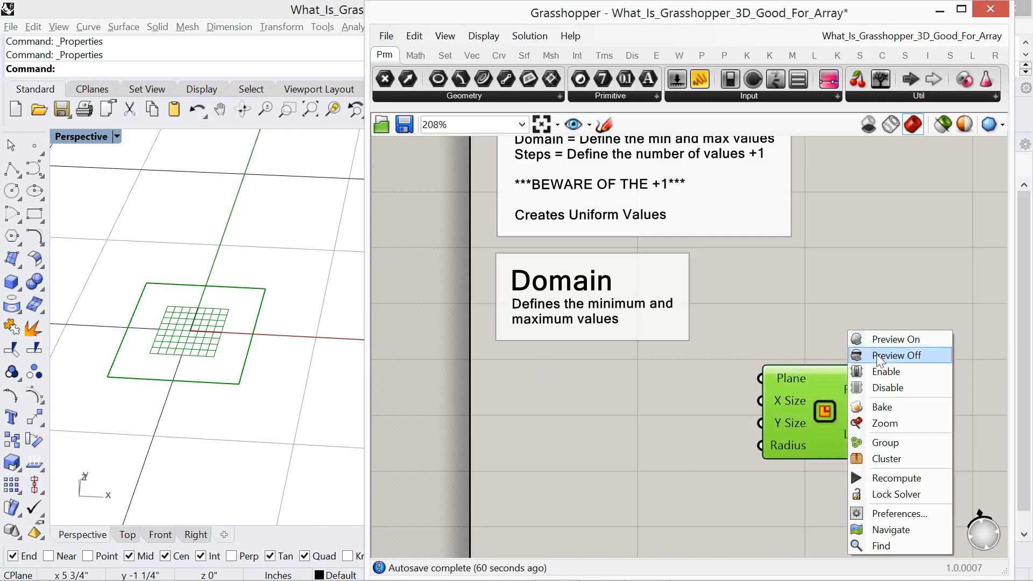
click(889, 407)
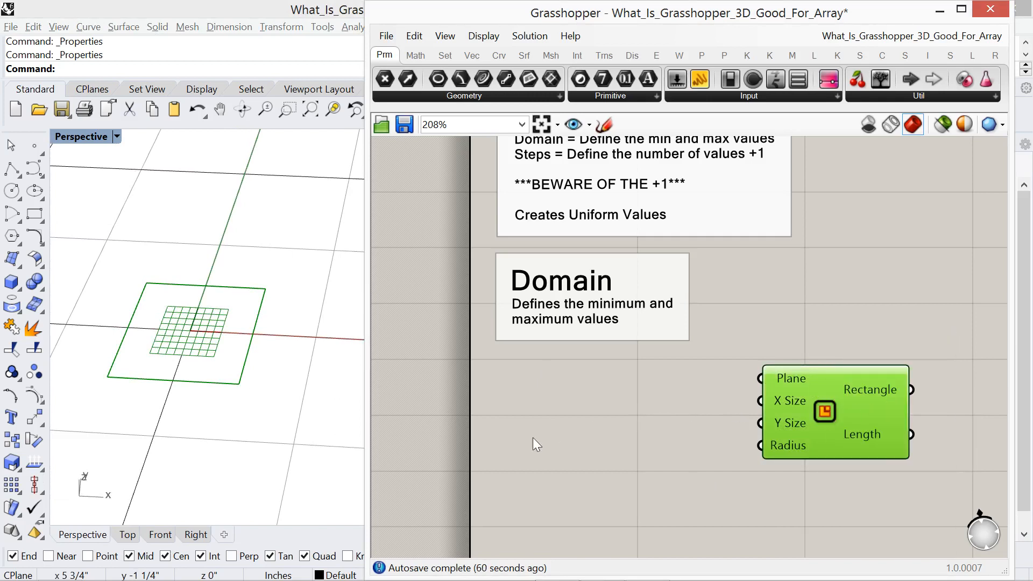
- Select the baked rectangle curve in the Perspective viewport, zoom to the selection to inspect it, and deselect it
click(235, 384)
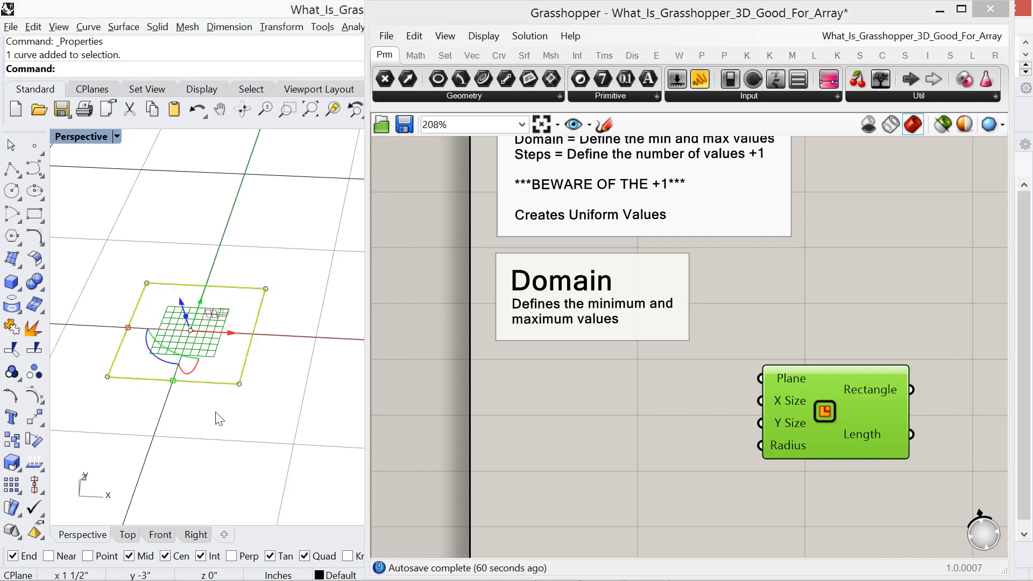
mouse_move(218, 417)
right_down()
mouse_move(212, 405)
mouse_move(219, 419)
right_up()
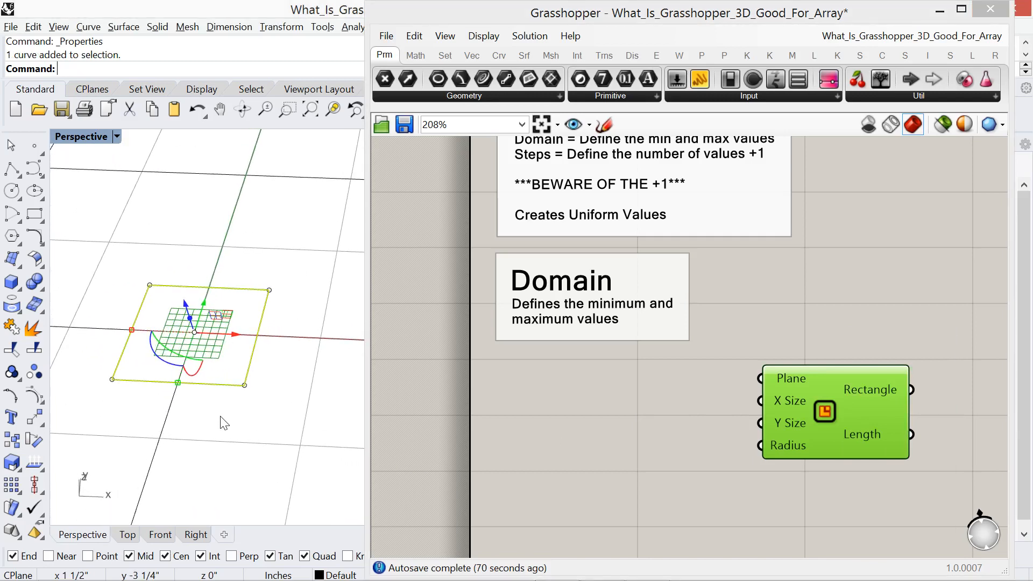
text(ZS)
key(Return)
right_drag(219, 415, 169, 391)
scroll(174, 408, down, 5)
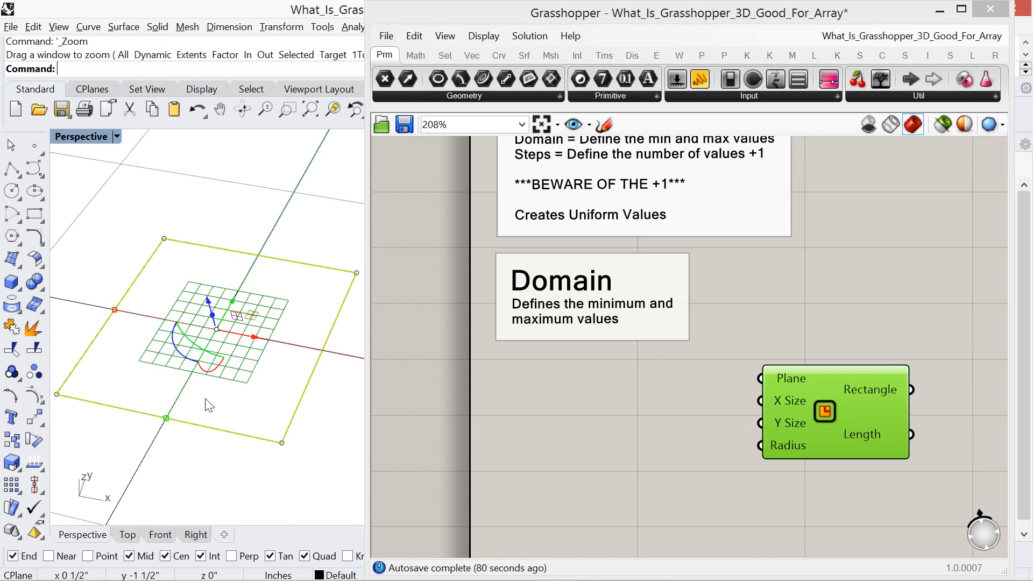
right_drag(168, 392, 219, 396)
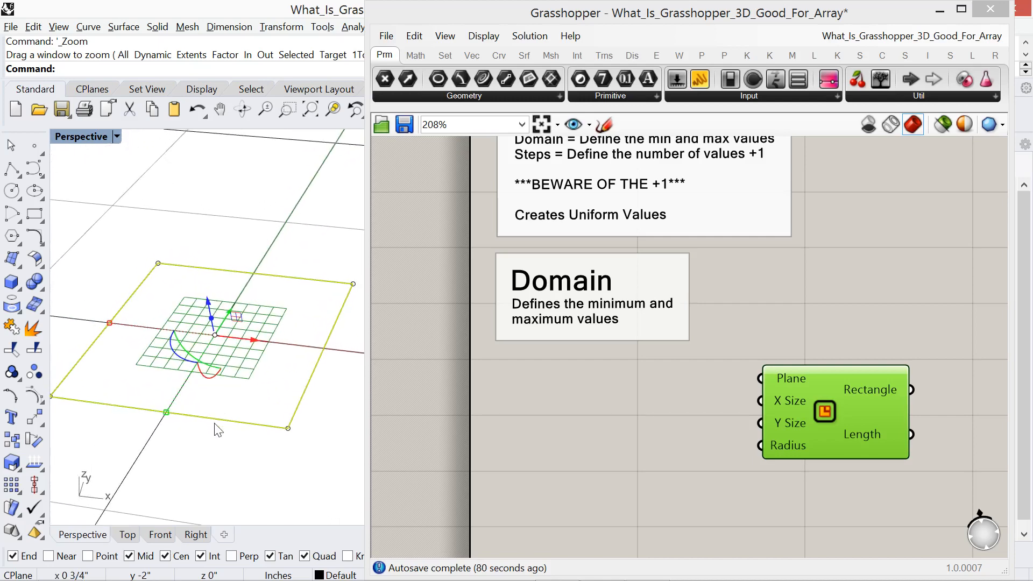
click(227, 449)
right_drag(229, 450, 195, 413)
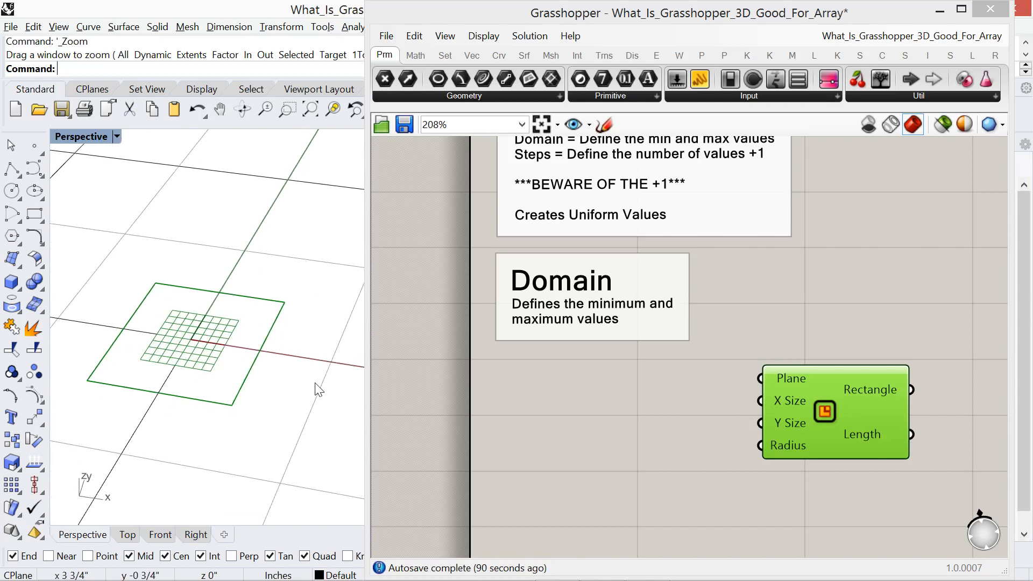
- Extract the Rectangle's X Size and Y Size inputs as separate domain parameters and separate the overlapping pair
right_click(778, 403)
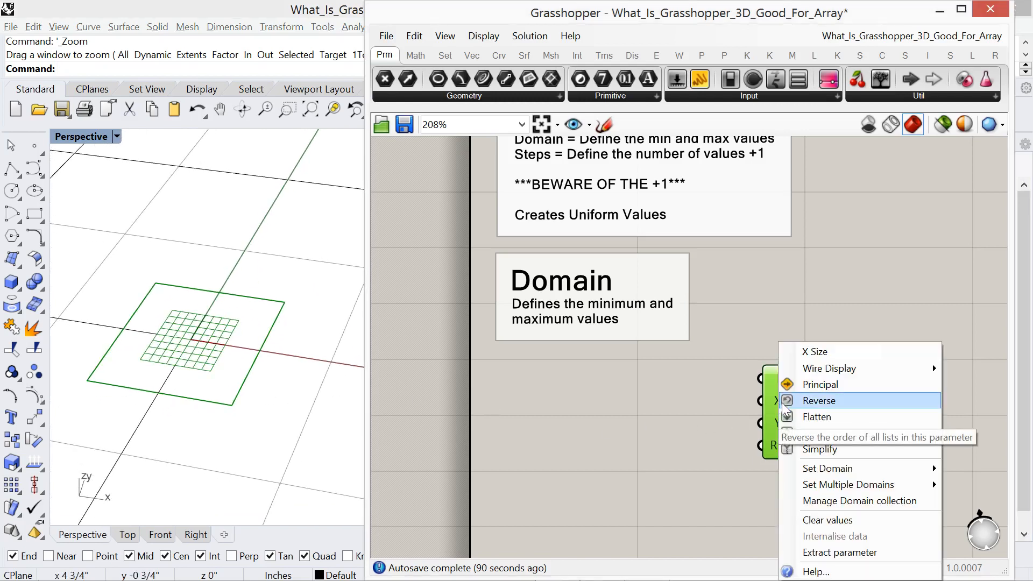
click(817, 547)
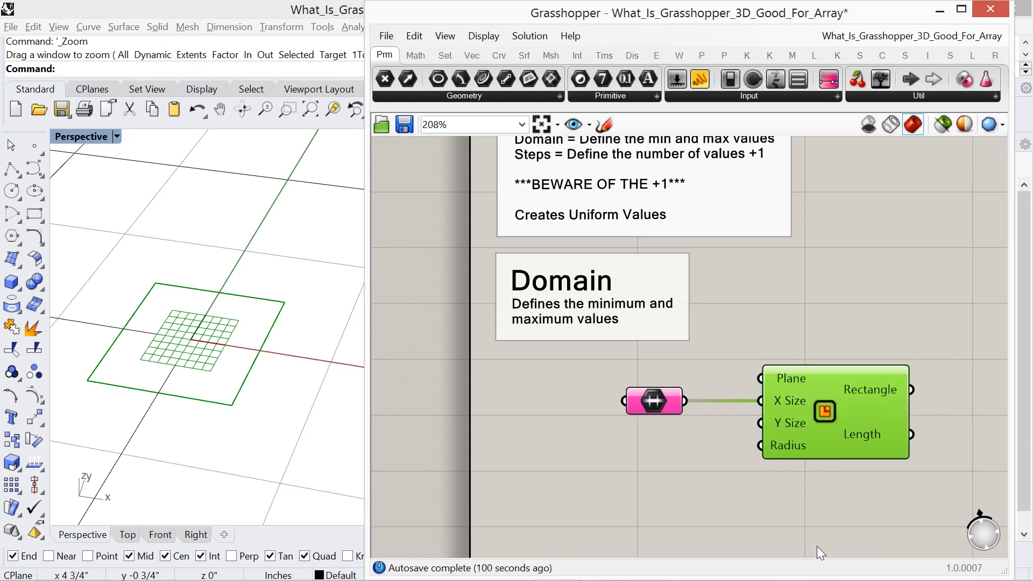
mouse_move(649, 401)
right_click(786, 421)
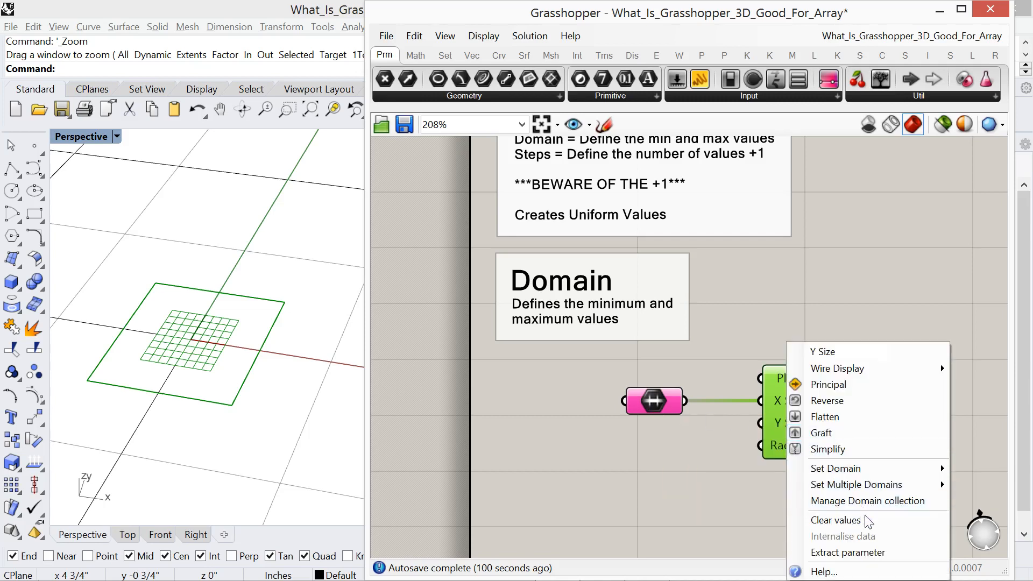
click(873, 553)
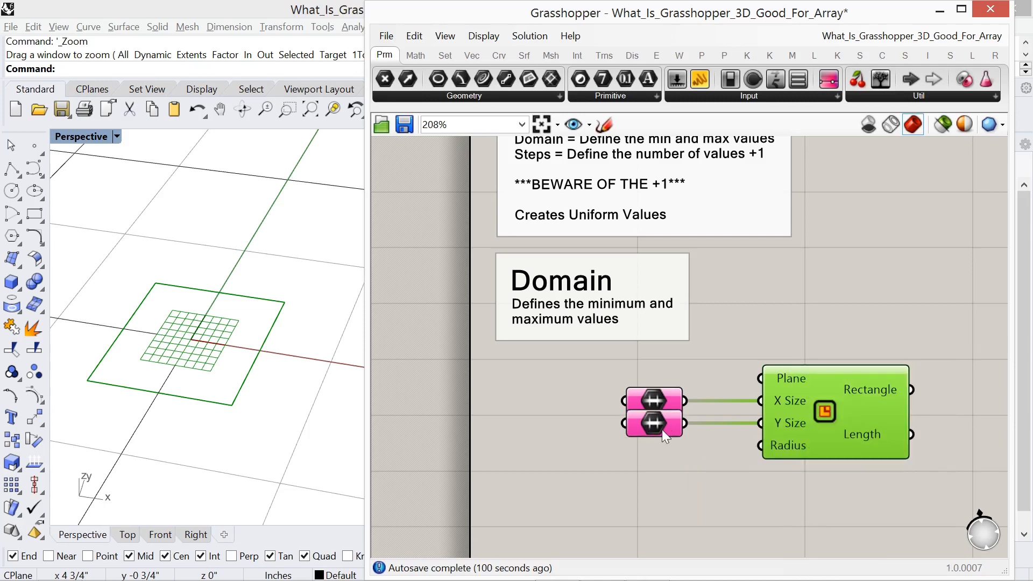
mouse_move(661, 430)
mouse_down()
mouse_move(661, 451)
mouse_move(665, 438)
mouse_up()
mouse_move(666, 436)
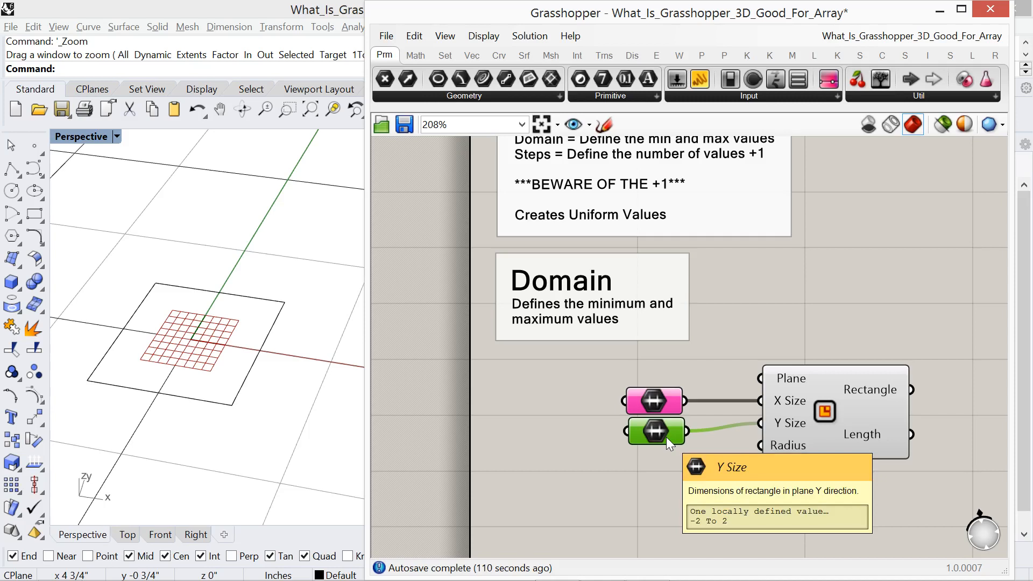
- Move the Rectangle component together with its two domain parameters to directly beneath the Domain note
drag(828, 473, 605, 383)
drag(784, 420, 663, 415)
right_drag(731, 285, 644, 325)
scroll(662, 318, down, 2)
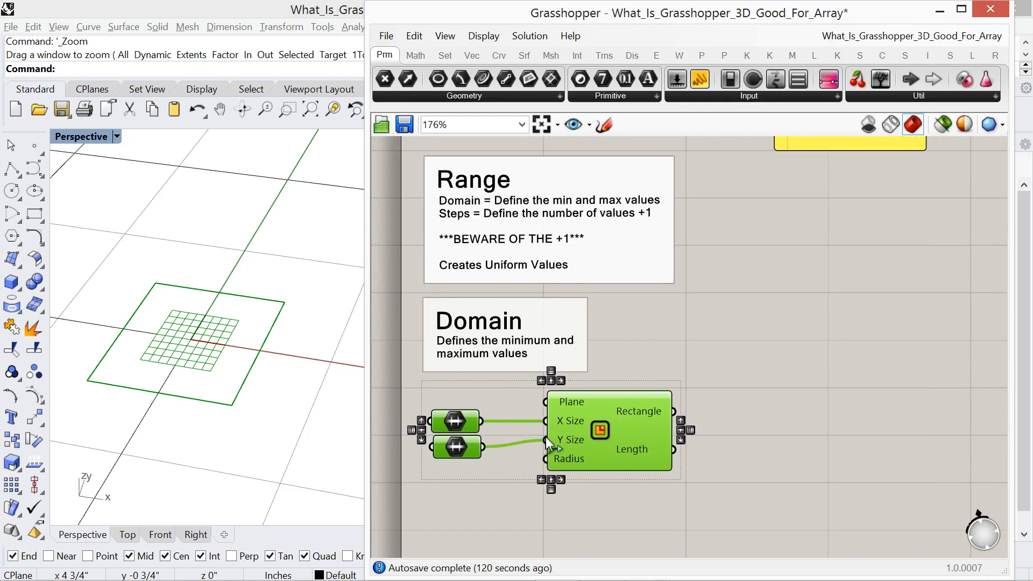
- Copy the Series section's Move, Unit X and Series components with the three Series sliders to below the Rectangle component
scroll(546, 441, down, 2)
right_drag(641, 314, 633, 358)
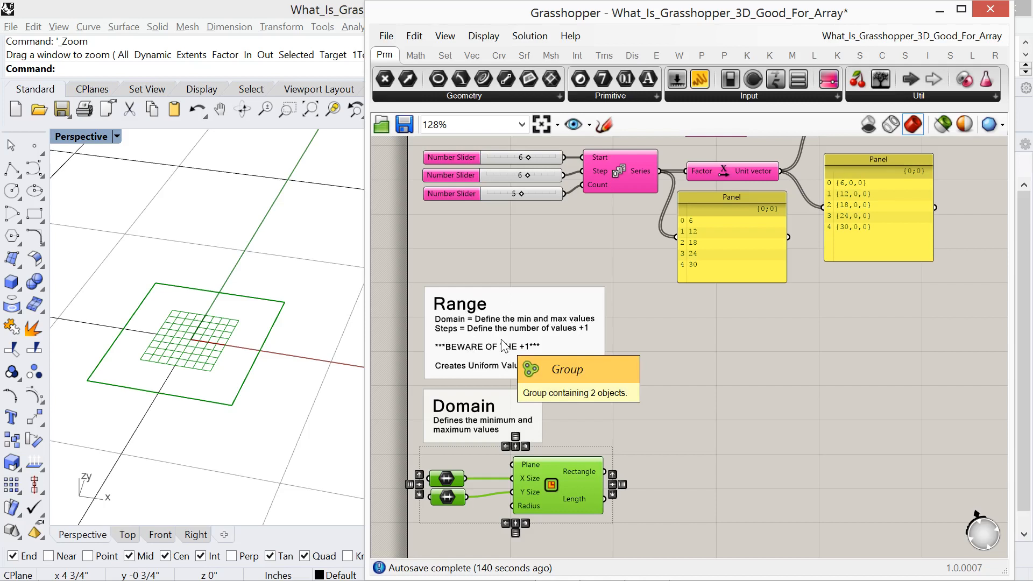
right_drag(554, 254, 546, 331)
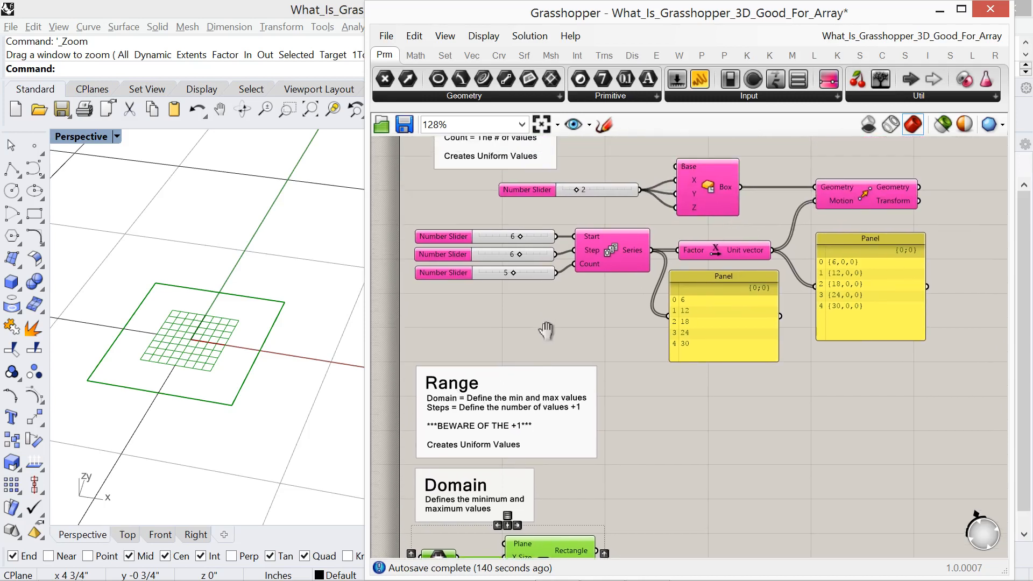
click(831, 196)
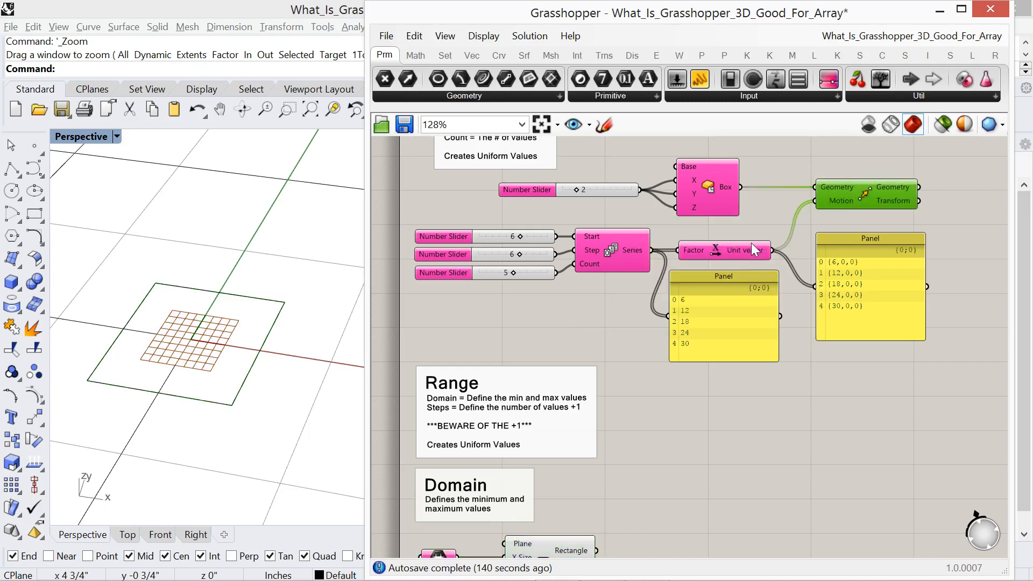
shift+click(735, 254)
shift+click(626, 254)
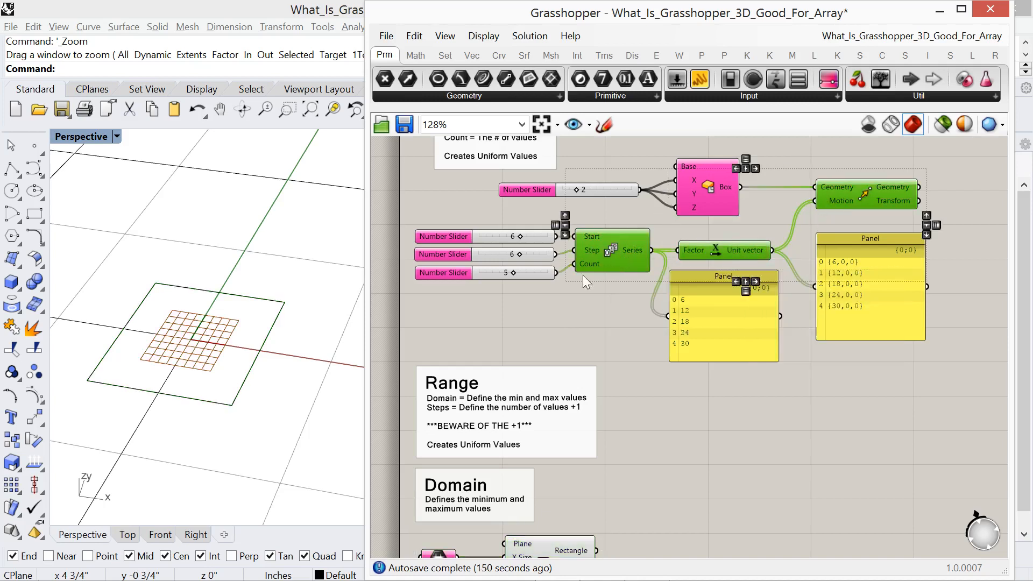
shift+drag(526, 307, 525, 236)
alt+drag(609, 267, 627, 516)
scroll(659, 350, down, 3)
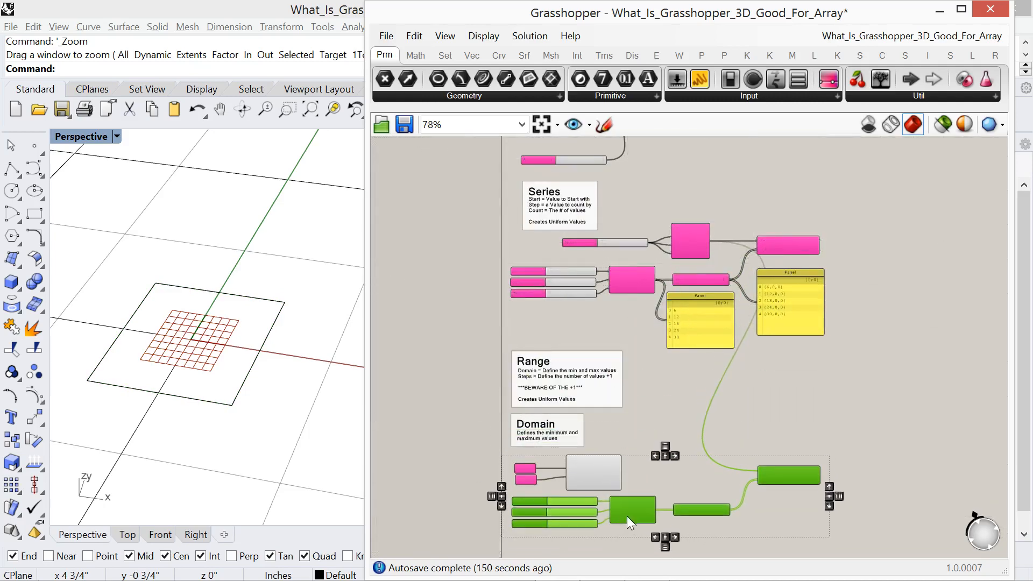
scroll(672, 498, up, 3)
right_drag(685, 483, 688, 430)
click(688, 432)
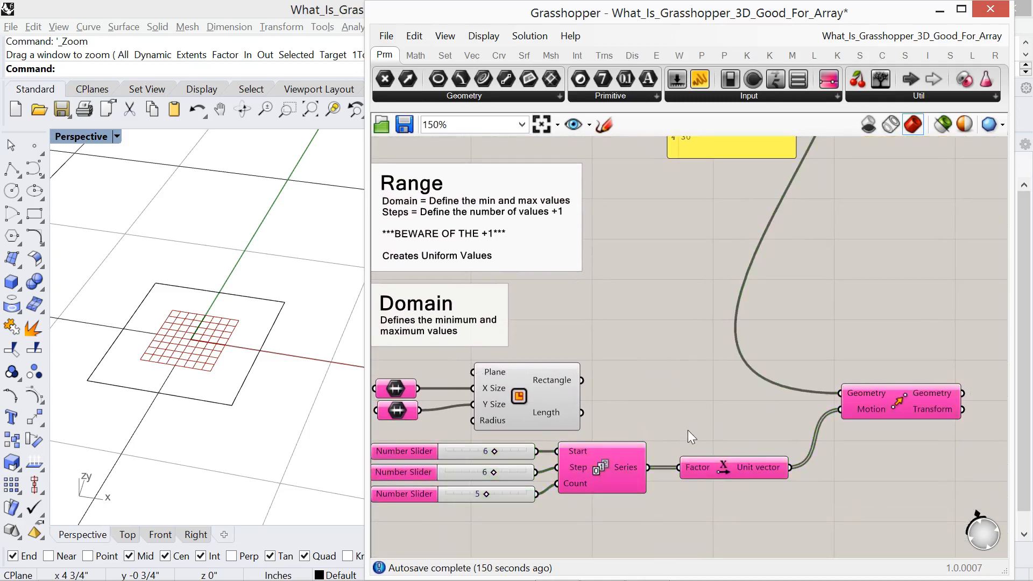
- Connect the Rectangle output to the copied Move component's Geometry input, replacing the Box connection, and align Move with the Rectangle
mouse_move(728, 403)
right_down()
mouse_move(717, 381)
mouse_move(722, 392)
right_up()
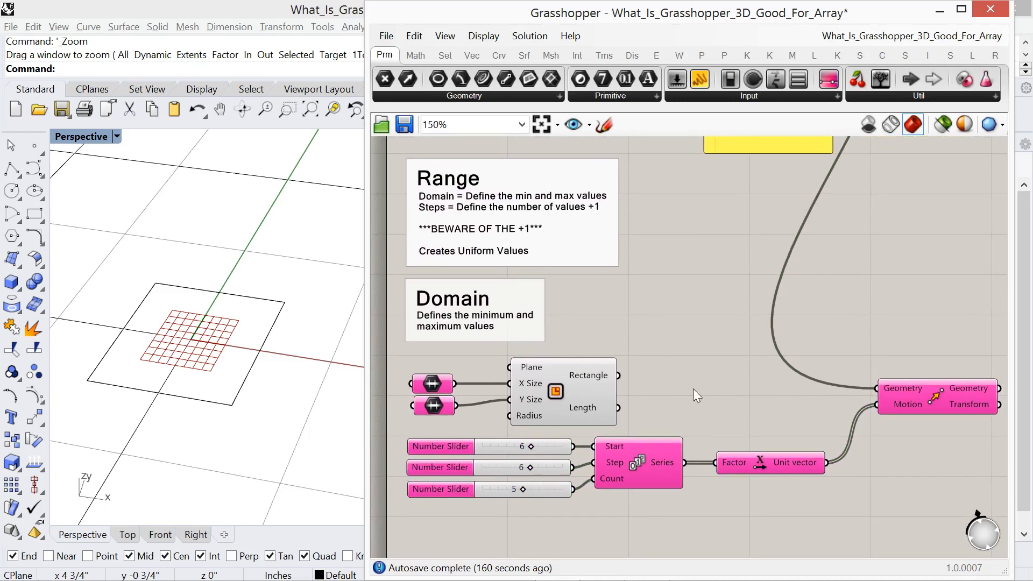
drag(620, 377, 914, 383)
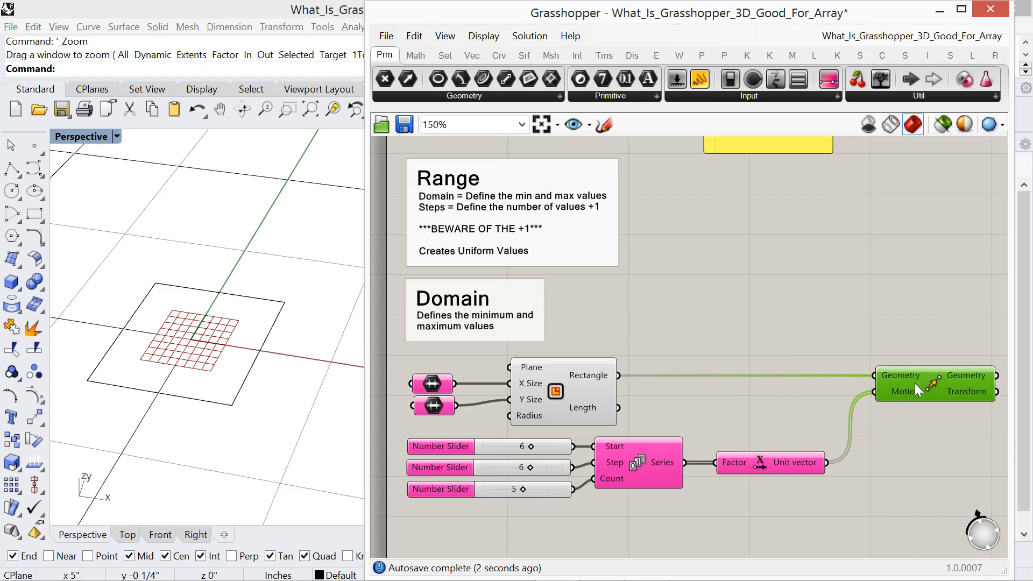
click(889, 343)
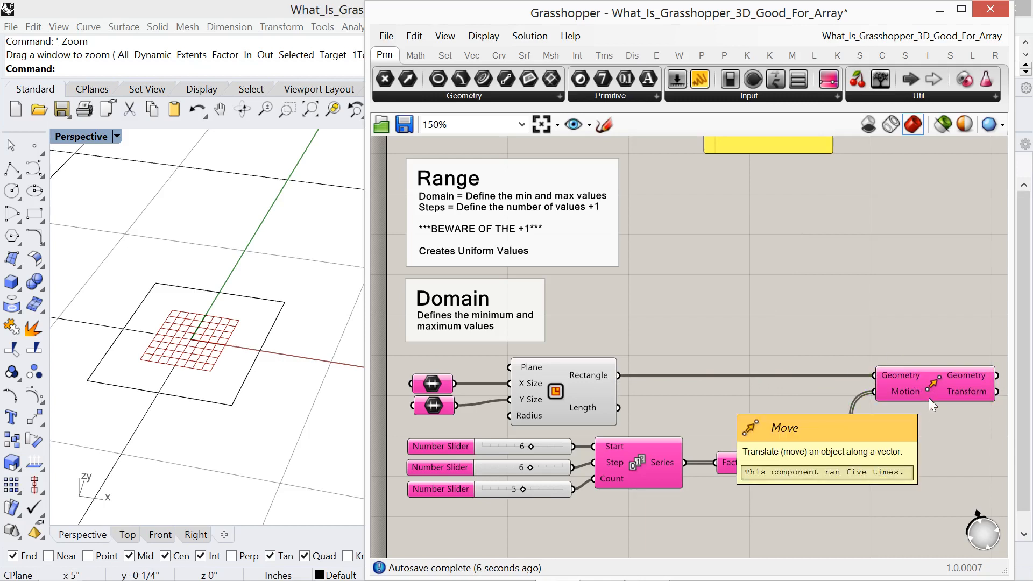
right_drag(143, 369, 141, 376)
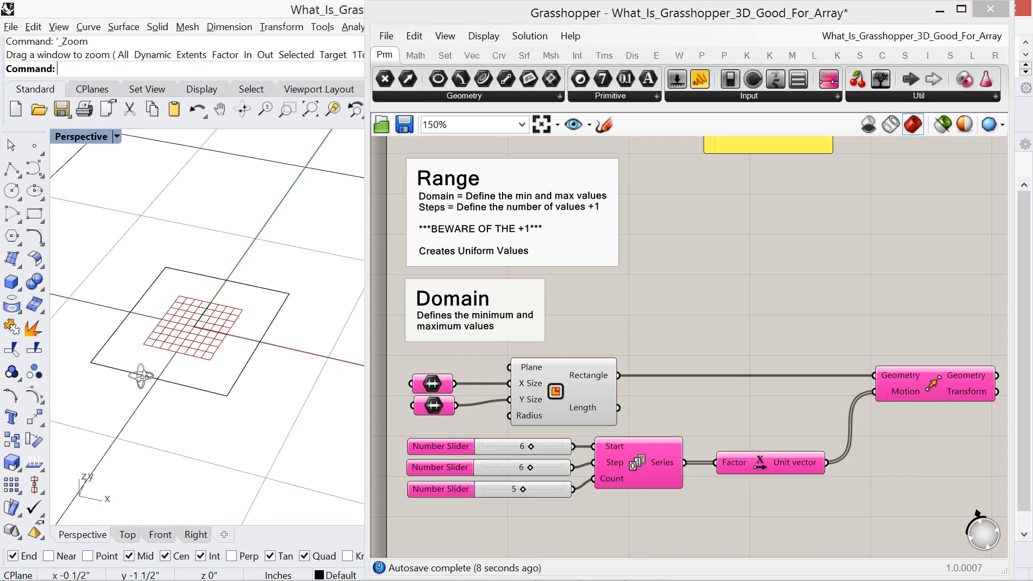
scroll(142, 390, down, 3)
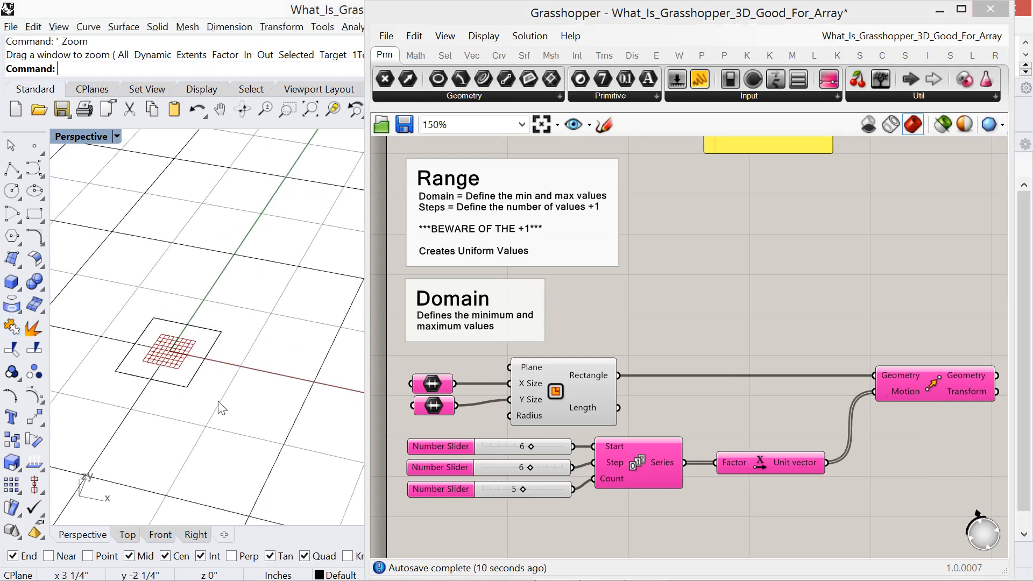
shift+right_drag(281, 420, 242, 414)
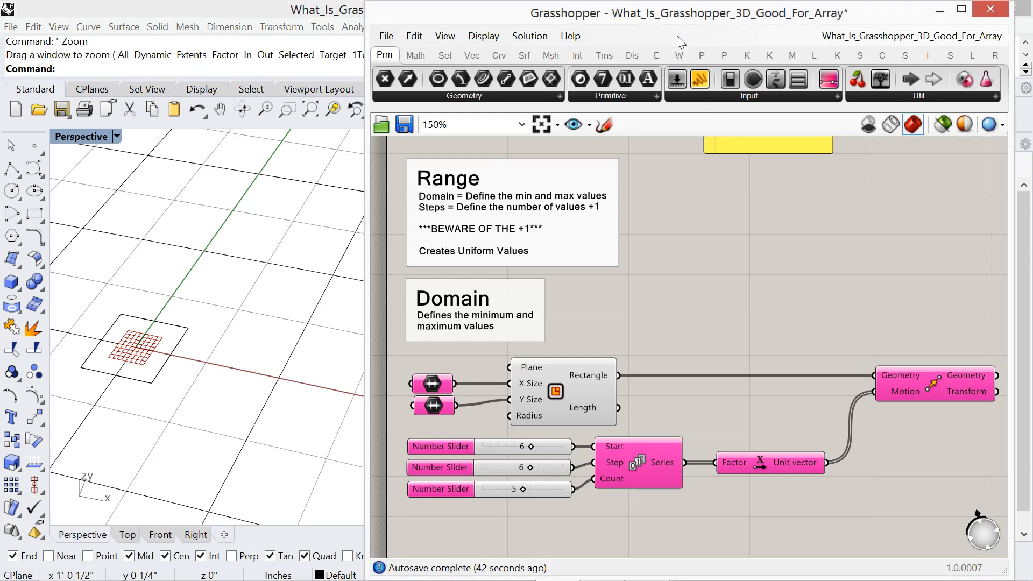
- Examine the capsule colours in the Palette section of the Grasshopper settings, then close the settings
key(ctrl+shift+p)
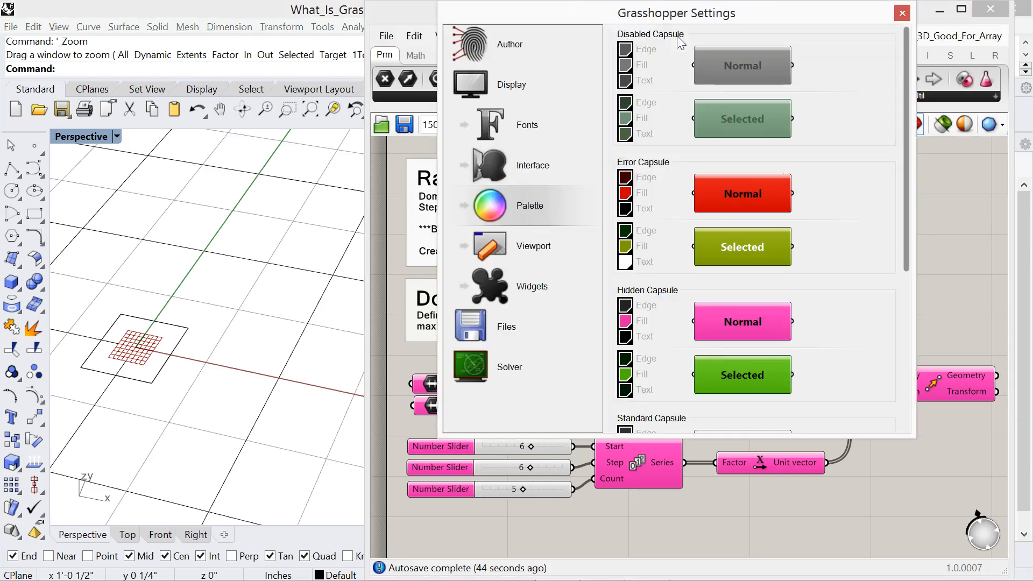
drag(549, 11, 555, 51)
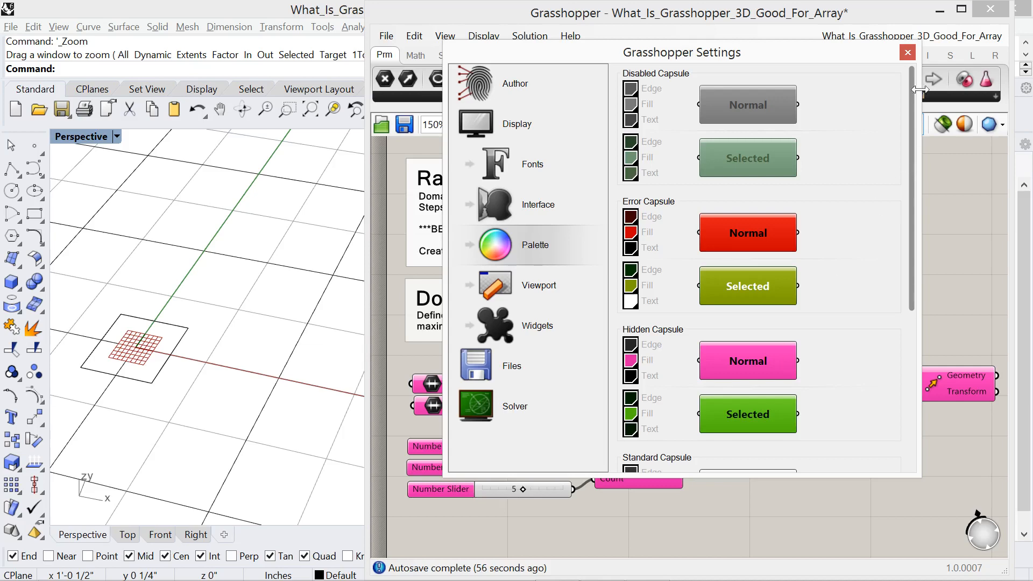
click(907, 52)
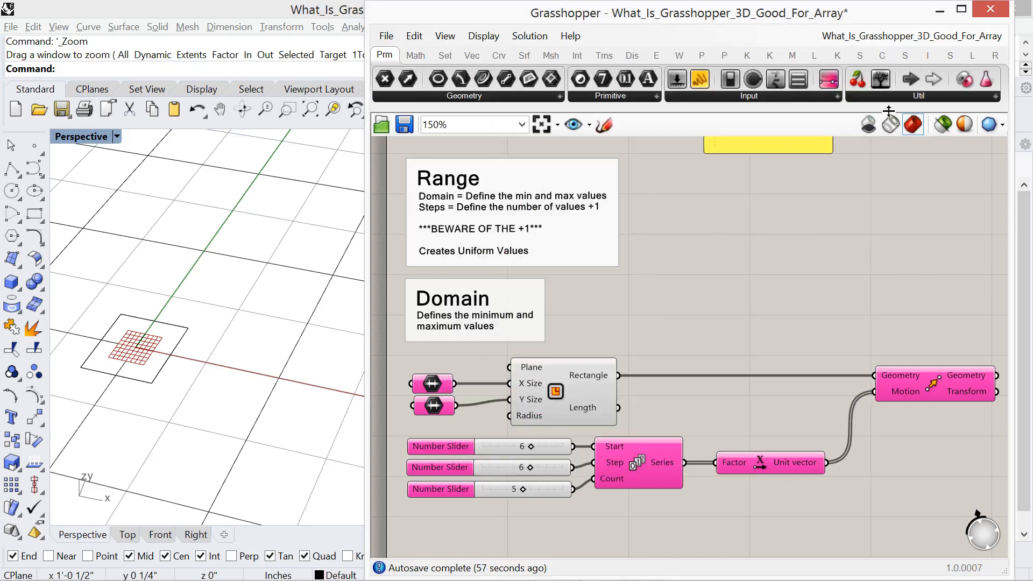
- Turn on the preview of the copied Move component to display the arrayed rectangles
click(922, 397)
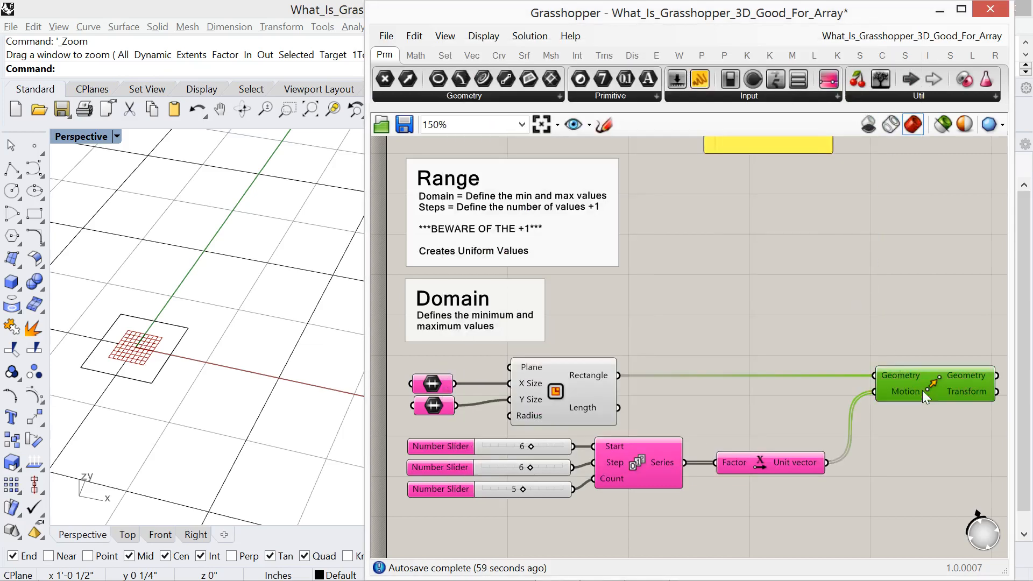
right_click(918, 327)
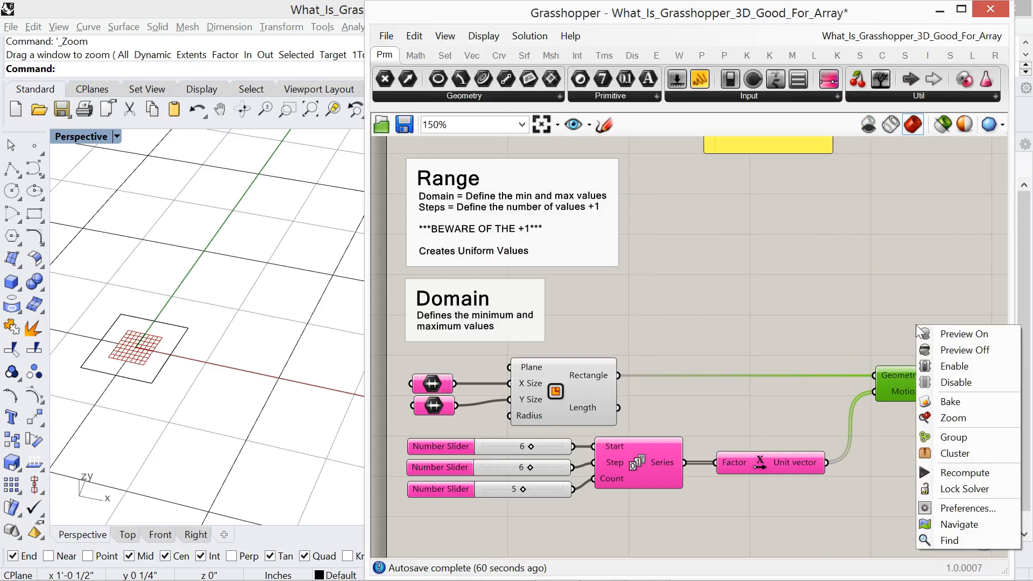
click(953, 334)
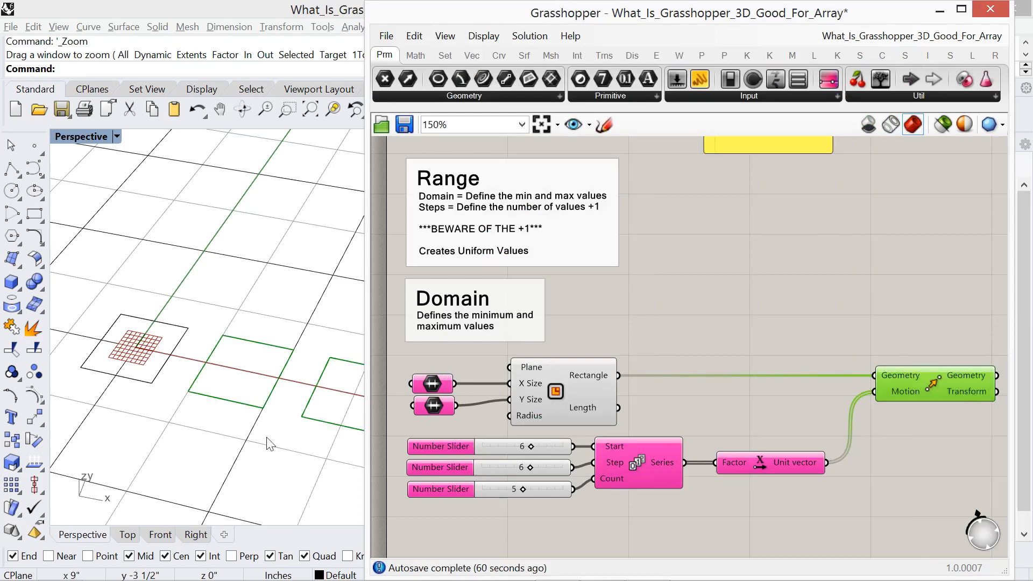
scroll(137, 431, down, 5)
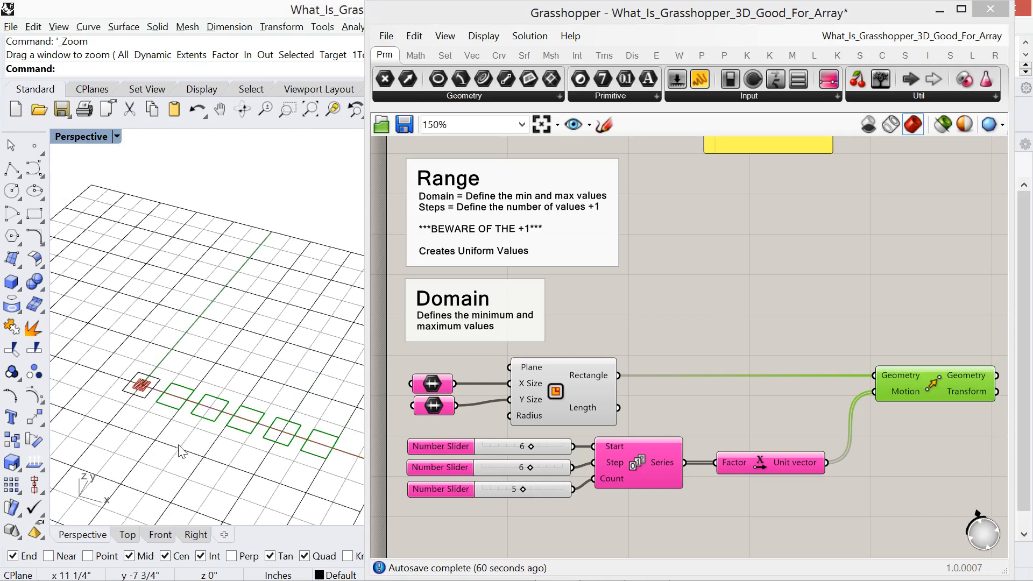
scroll(178, 447, down, 2)
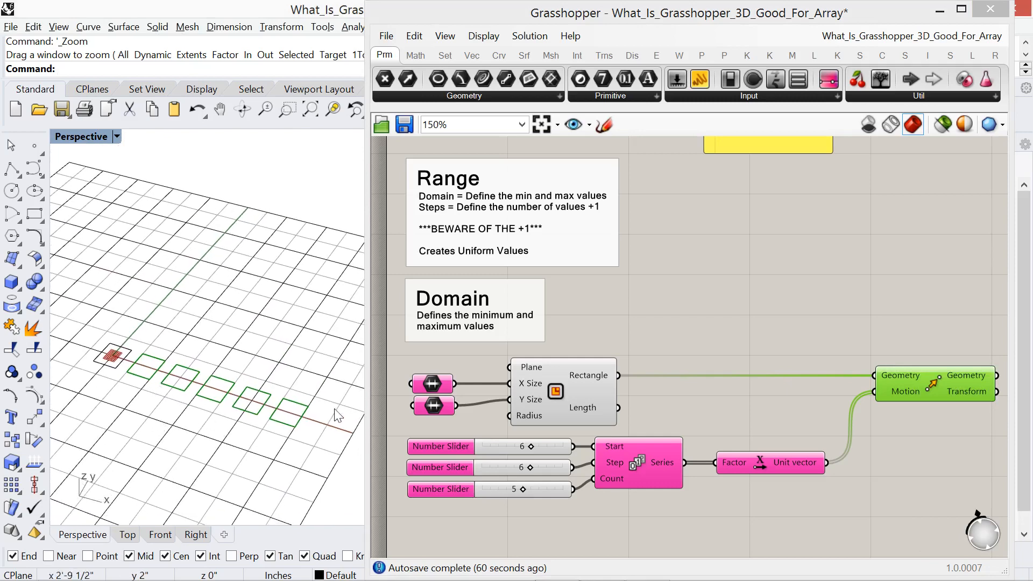
right_drag(740, 362, 719, 331)
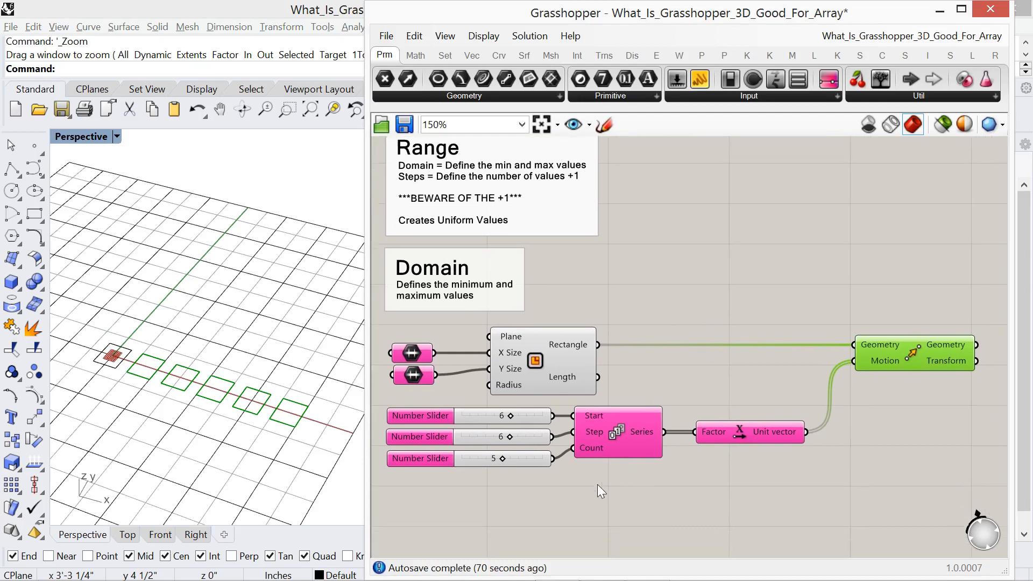
- Widen the Grasshopper window to gain canvas space beside the Move component of the rectangle array
scroll(598, 485, up, 1)
right_drag(606, 493, 592, 476)
scroll(592, 476, down, 2)
right_drag(787, 454, 751, 457)
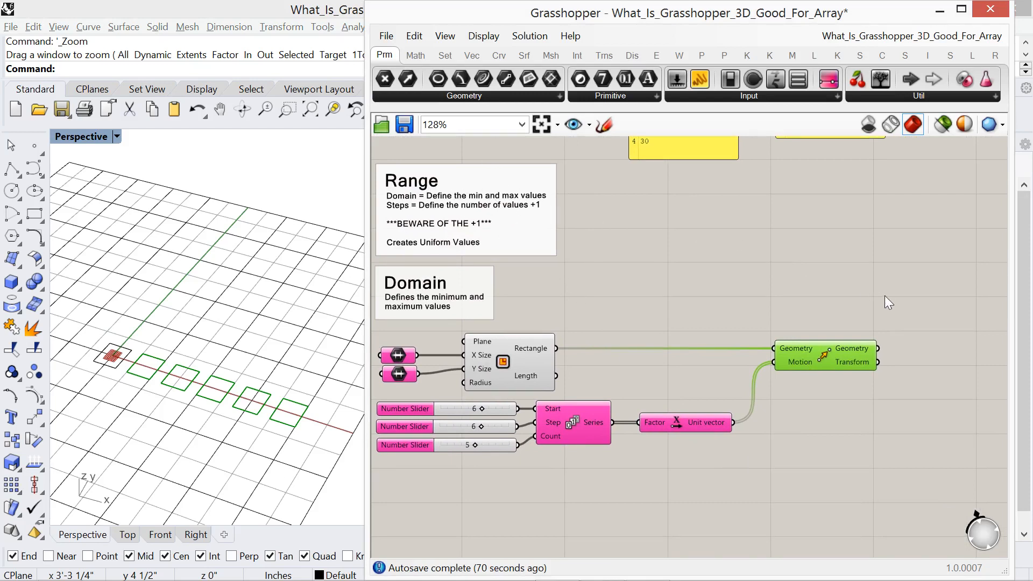
right_drag(886, 294, 868, 288)
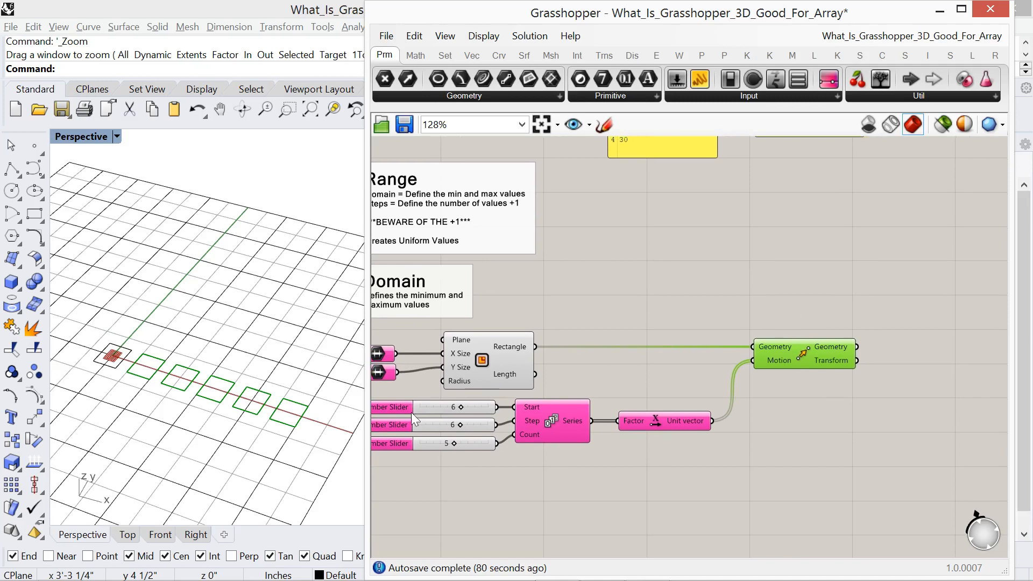
drag(365, 404, 314, 405)
right_drag(562, 311, 588, 318)
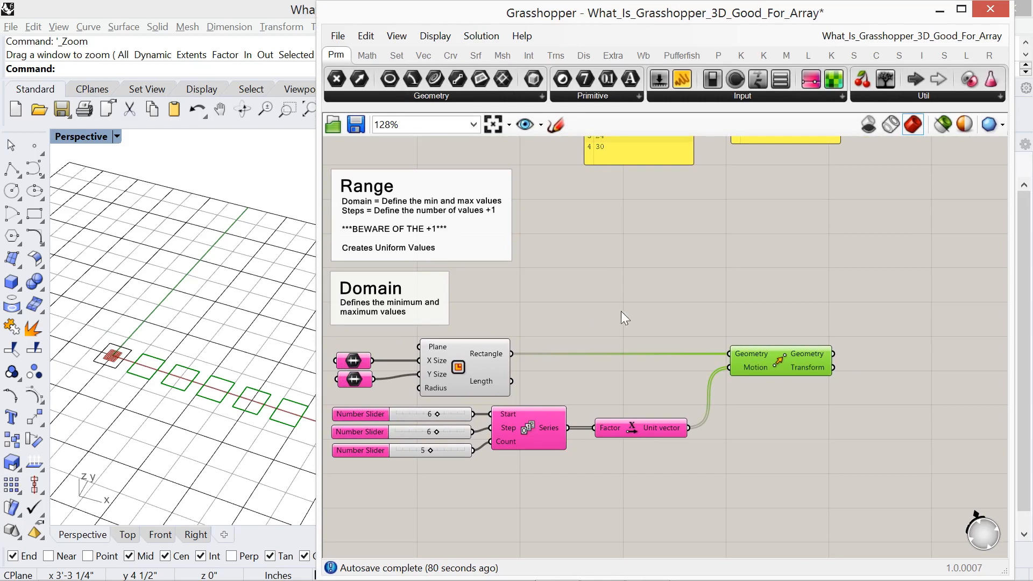
- Add an Extrude component beside Move and connect Move's Geometry output to its Base input
double_click(902, 347)
text(ex)
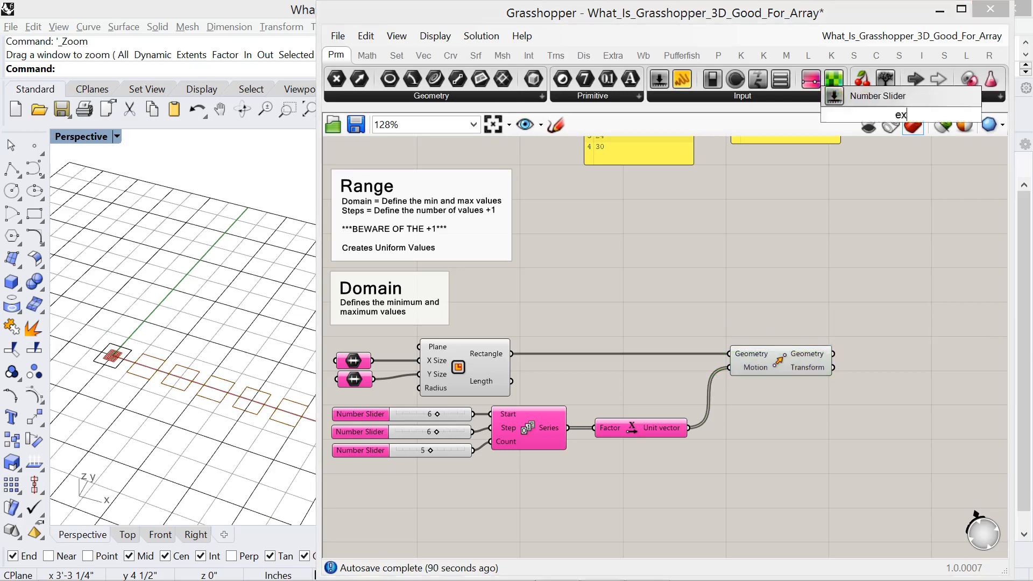
text(tru)
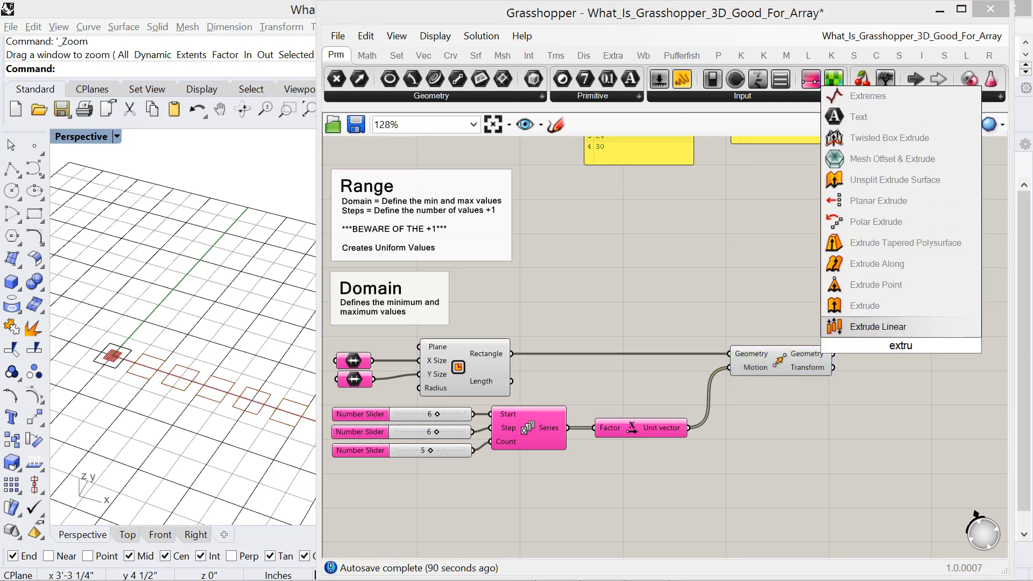
click(875, 305)
drag(901, 363, 904, 370)
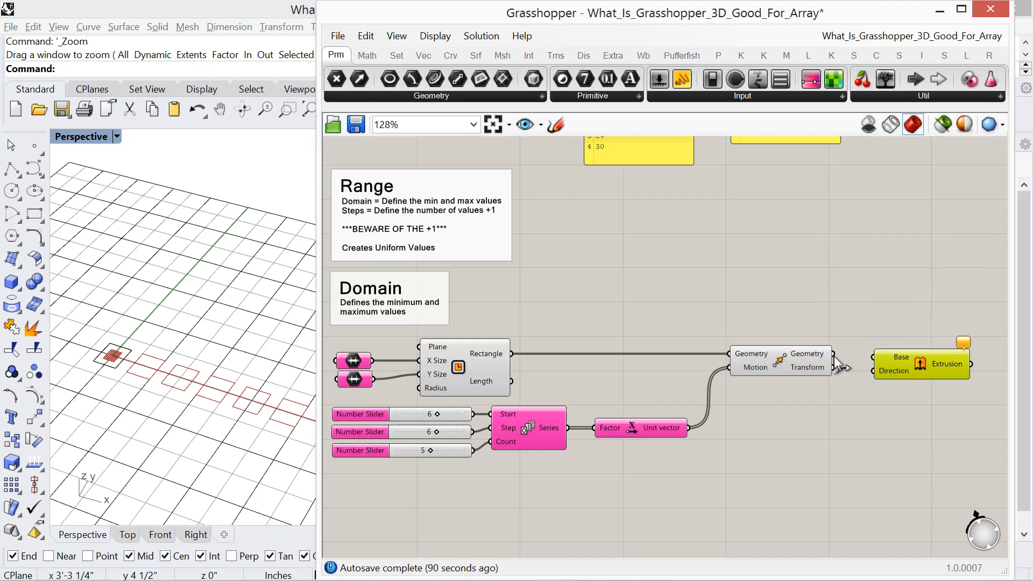
drag(834, 355, 907, 362)
- Add a Unit Z component below Move and connect its Unit vector output to the Extrude component's Direction input
scroll(889, 402, up, 4)
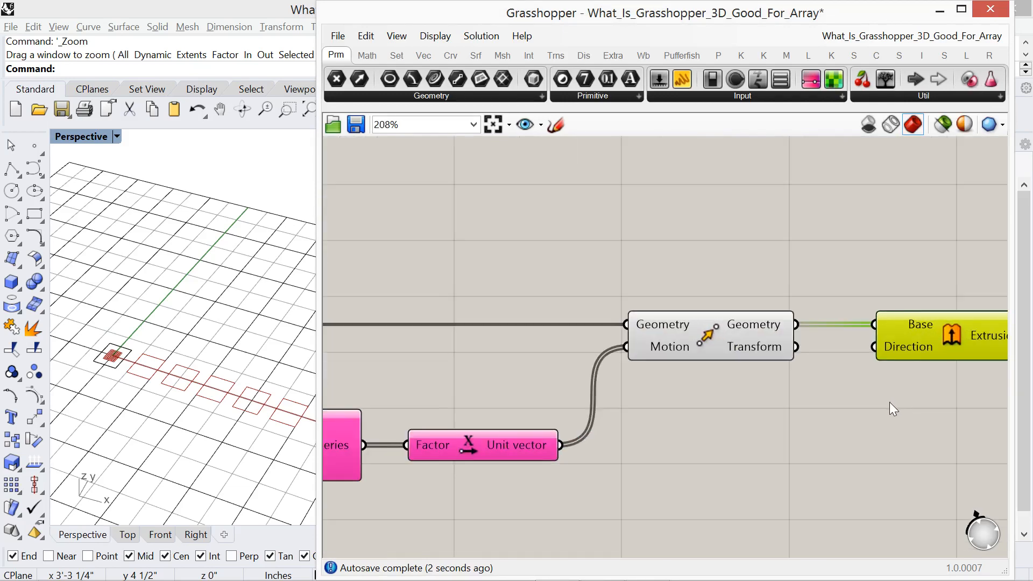
right_drag(889, 402, 714, 401)
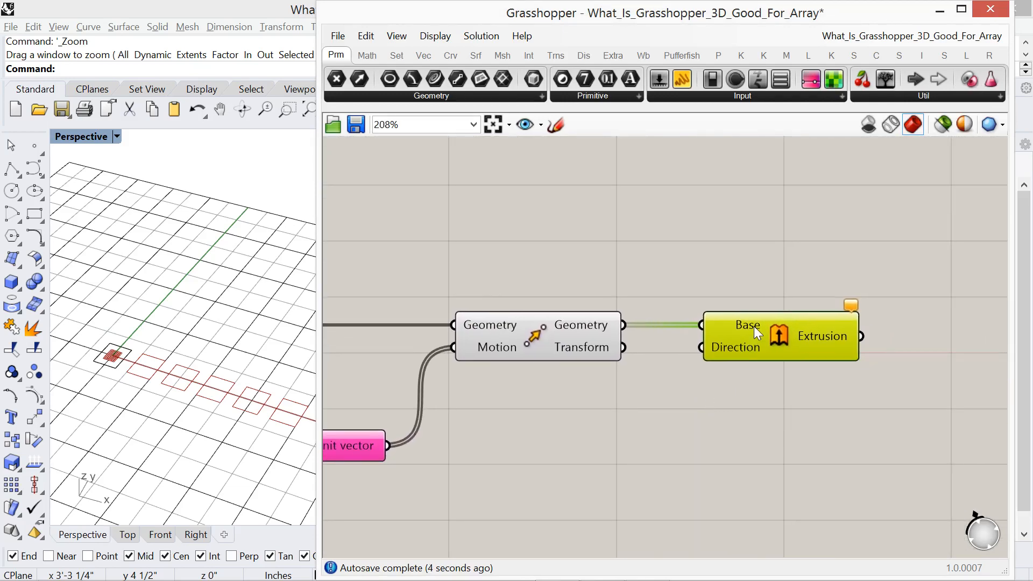
mouse_move(754, 327)
mouse_move(479, 322)
mouse_move(535, 333)
double_click(644, 431)
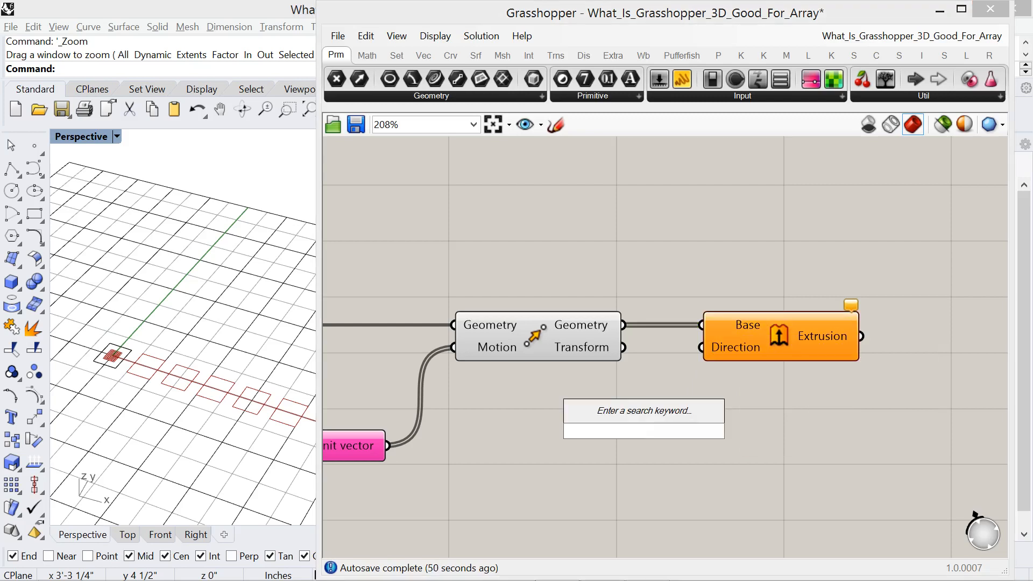
text(z)
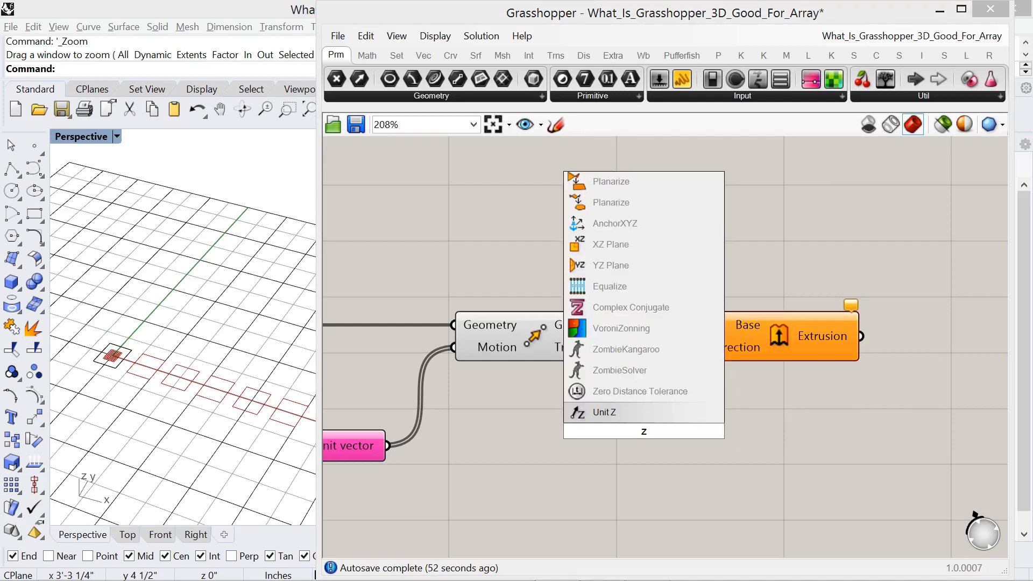
click(638, 412)
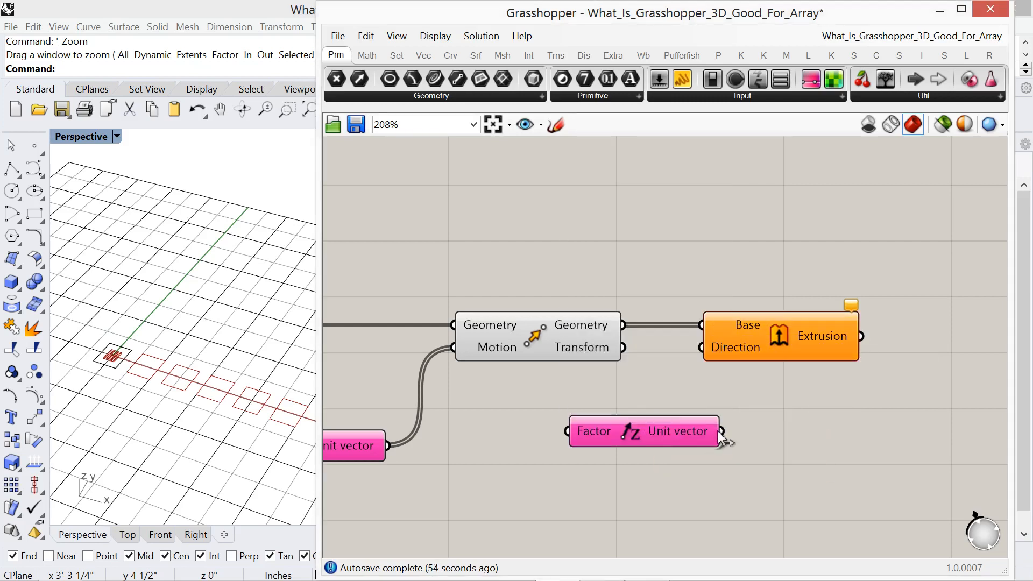
drag(721, 431, 701, 347)
drag(648, 437, 583, 418)
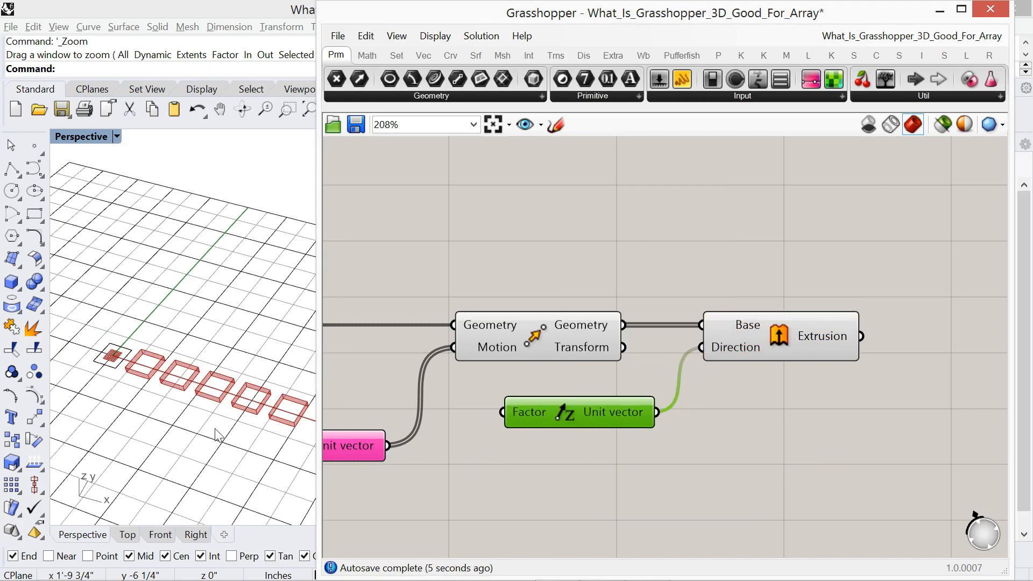
- Add a Cap Holes component after Extrude and connect the Extrusion output to its Brep input
mouse_move(216, 429)
right_down()
mouse_move(202, 421)
mouse_move(199, 392)
mouse_move(219, 387)
mouse_move(214, 410)
right_up()
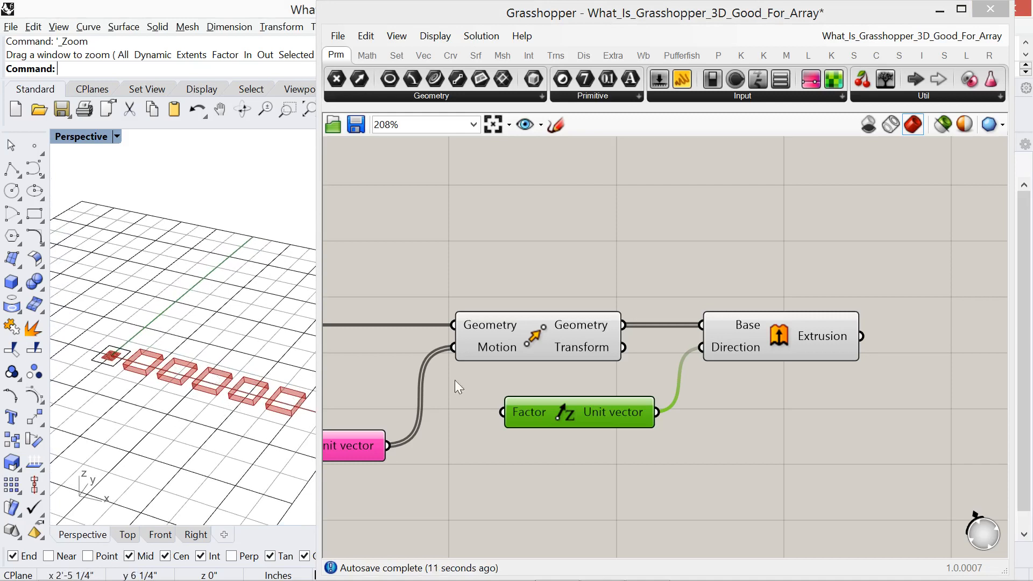
double_click(920, 329)
text(cap)
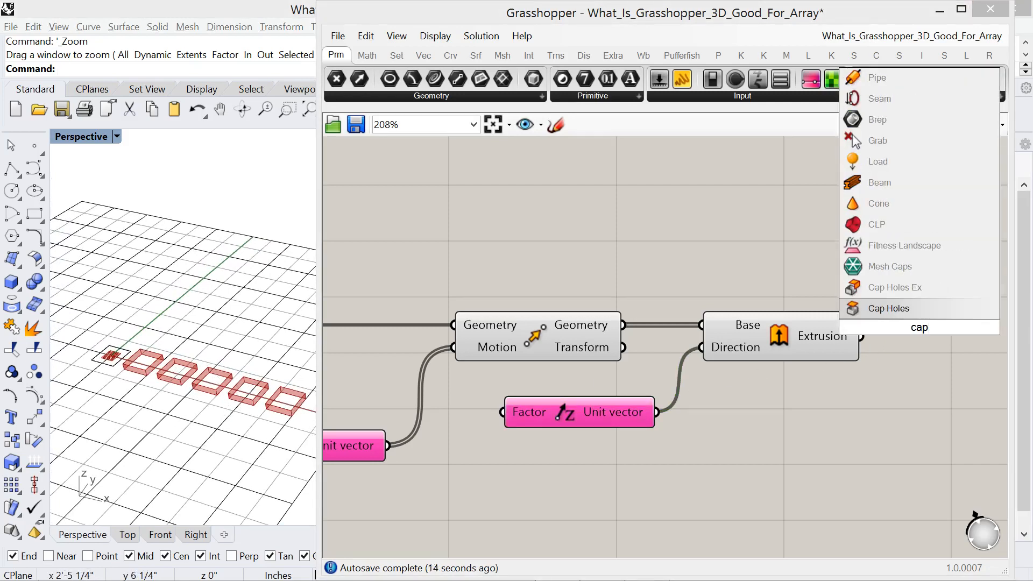
click(910, 311)
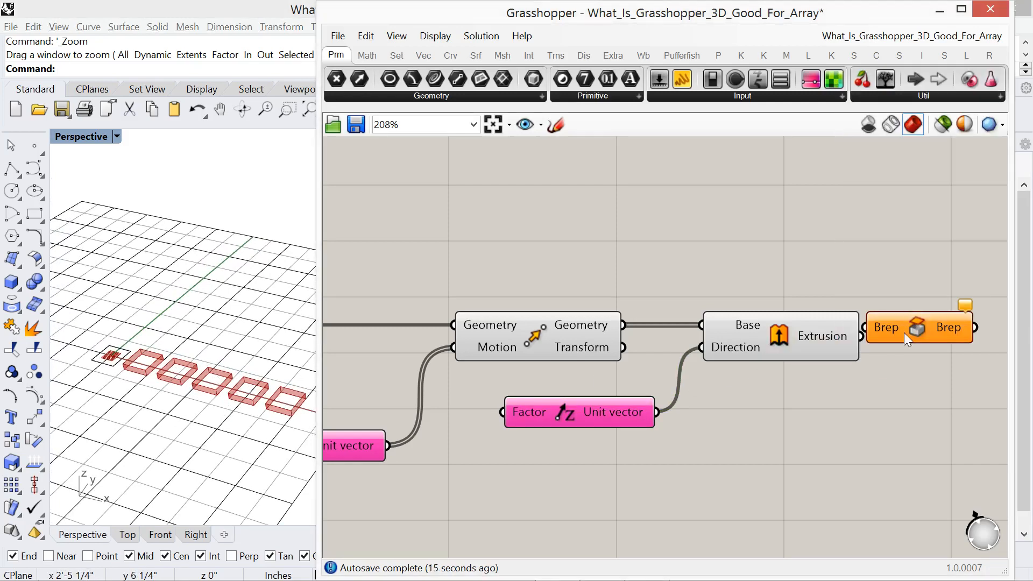
drag(904, 332, 882, 338)
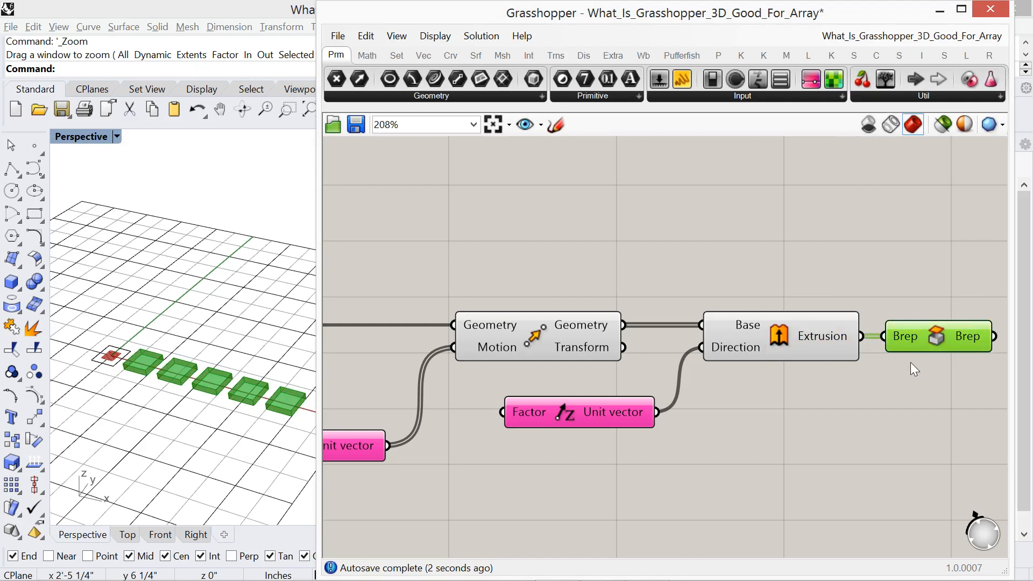
- Check the Unit Z component's Factor input and move the component further below Extrude, leaving free space before Factor
right_drag(759, 430, 733, 434)
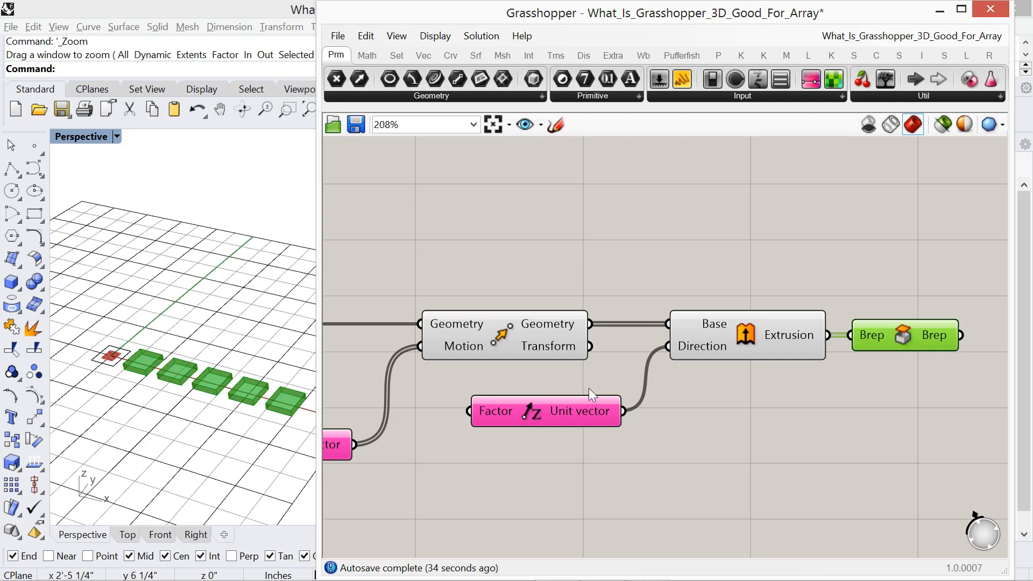
right_drag(589, 388, 687, 340)
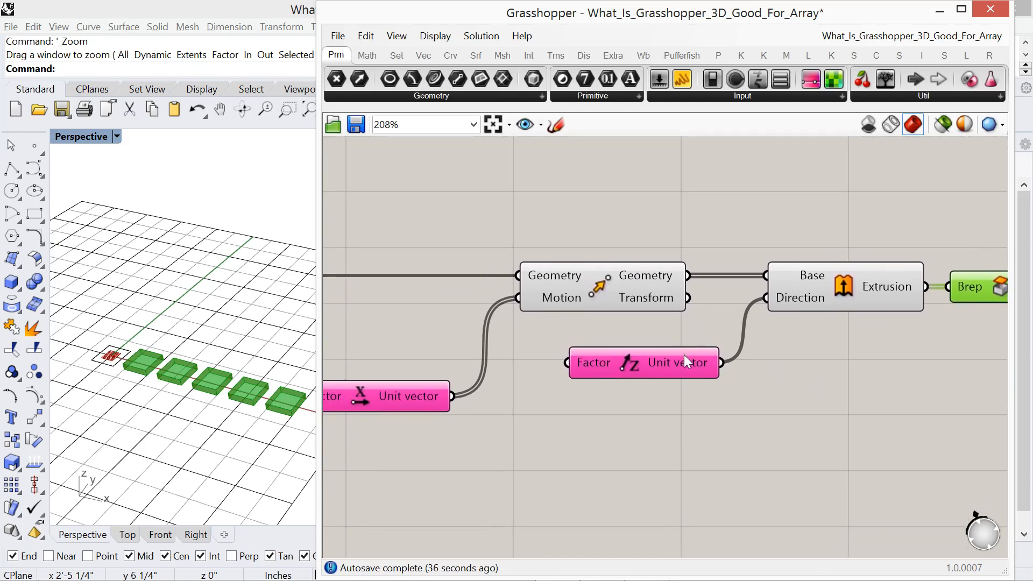
drag(684, 355, 717, 356)
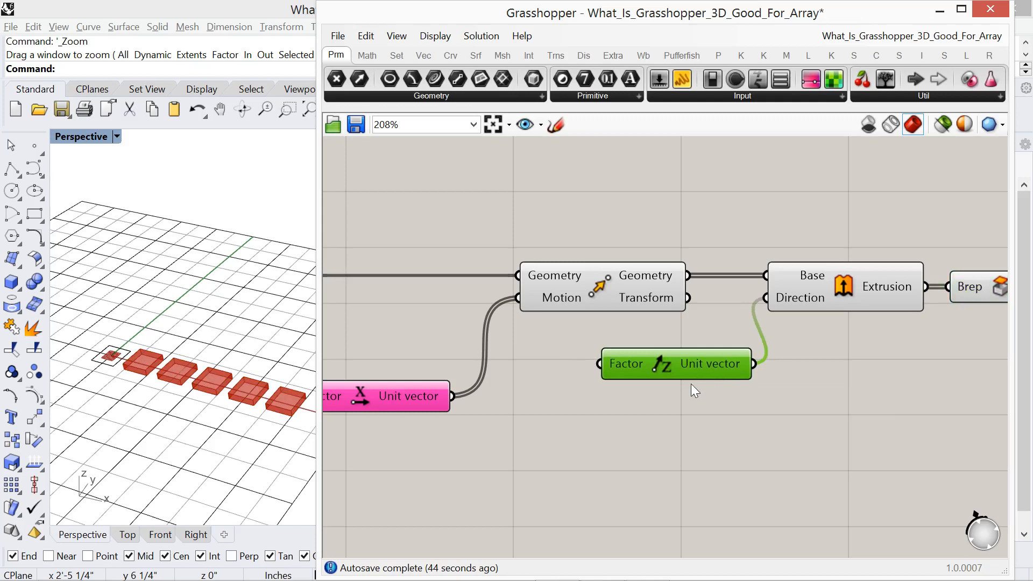
mouse_move(631, 360)
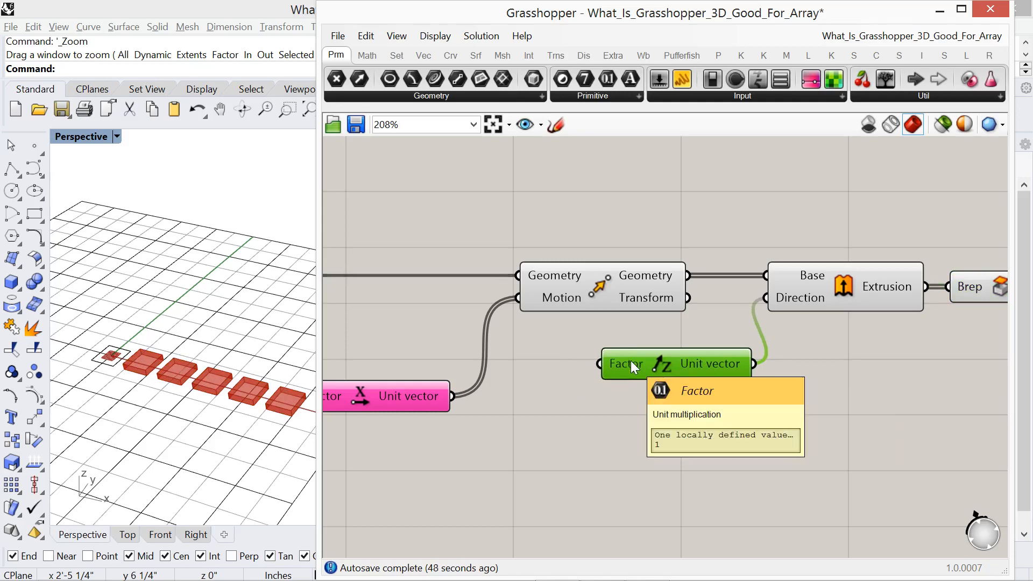
drag(631, 360, 679, 407)
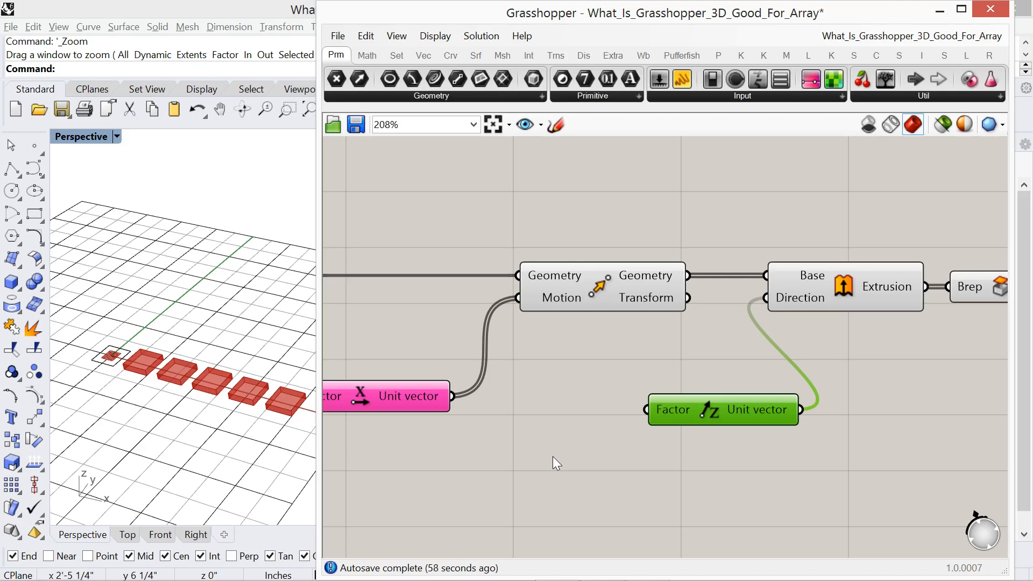
- Review the Series note and the earlier example with five separate sliders feeding one Unit X component
scroll(553, 456, down, 5)
right_drag(517, 338, 665, 444)
right_drag(607, 373, 619, 488)
scroll(506, 371, up, 6)
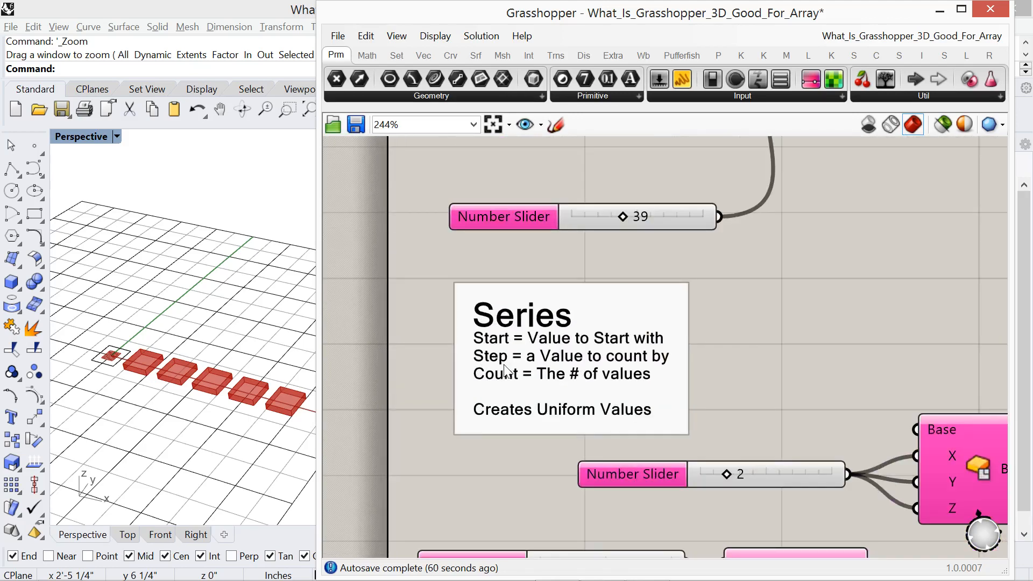
scroll(506, 371, down, 4)
right_drag(515, 312, 488, 423)
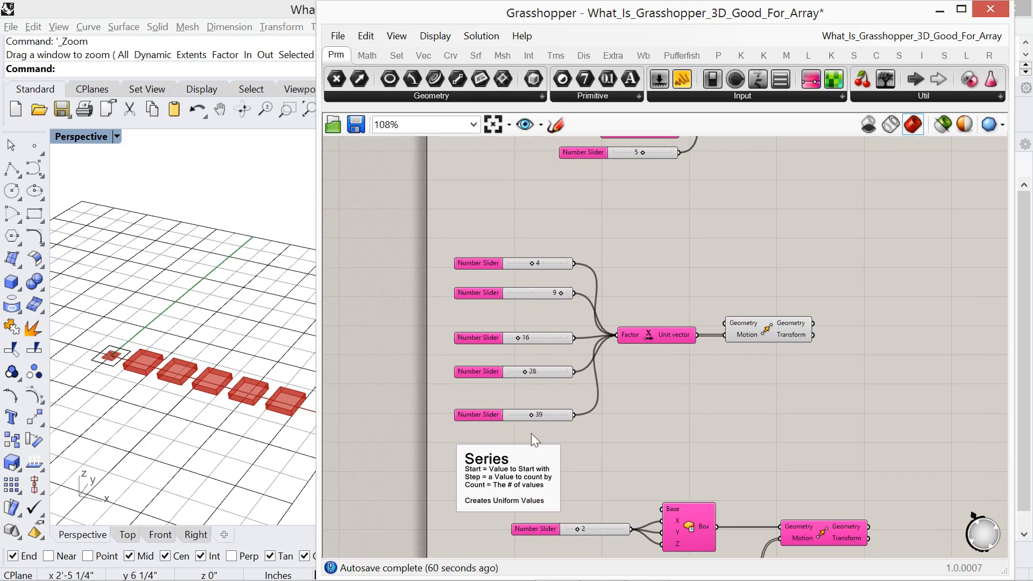
- Add a Range component below the rectangle array definition and wire its output into the Z unit vector's Factor
scroll(644, 445, down, 3)
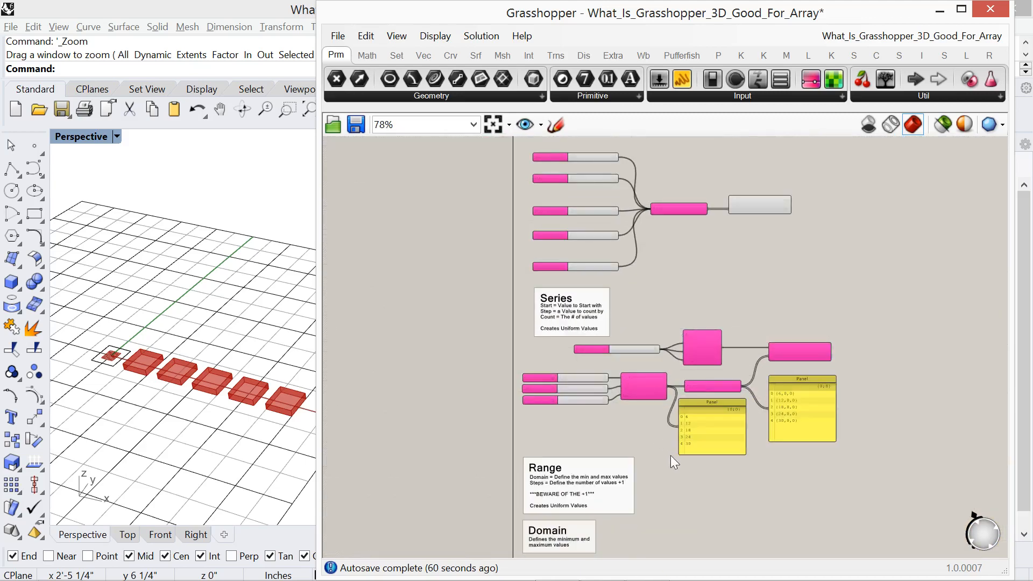
right_drag(670, 456, 616, 292)
scroll(538, 304, up, 3)
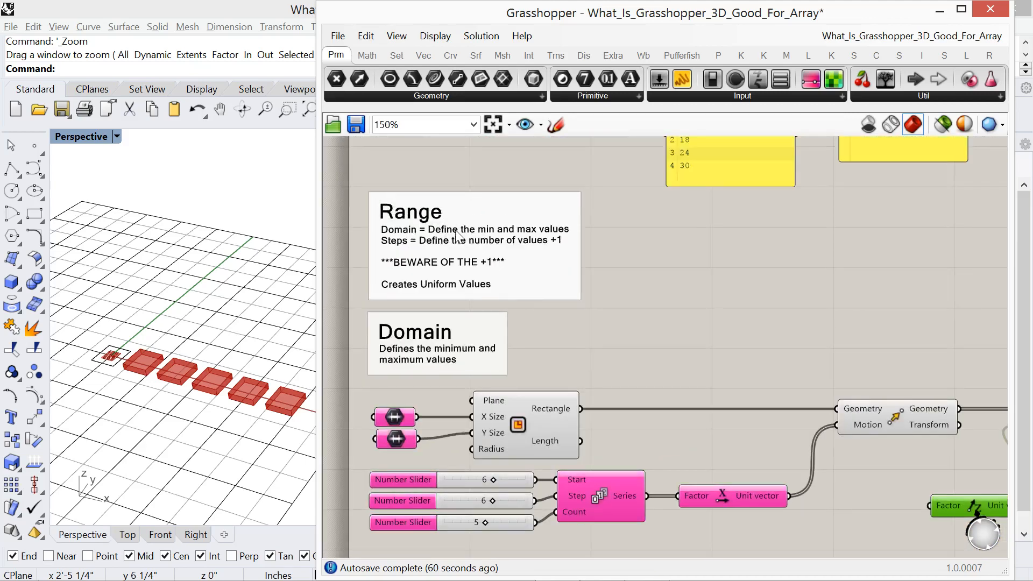
right_drag(695, 341, 677, 240)
right_drag(744, 392, 663, 453)
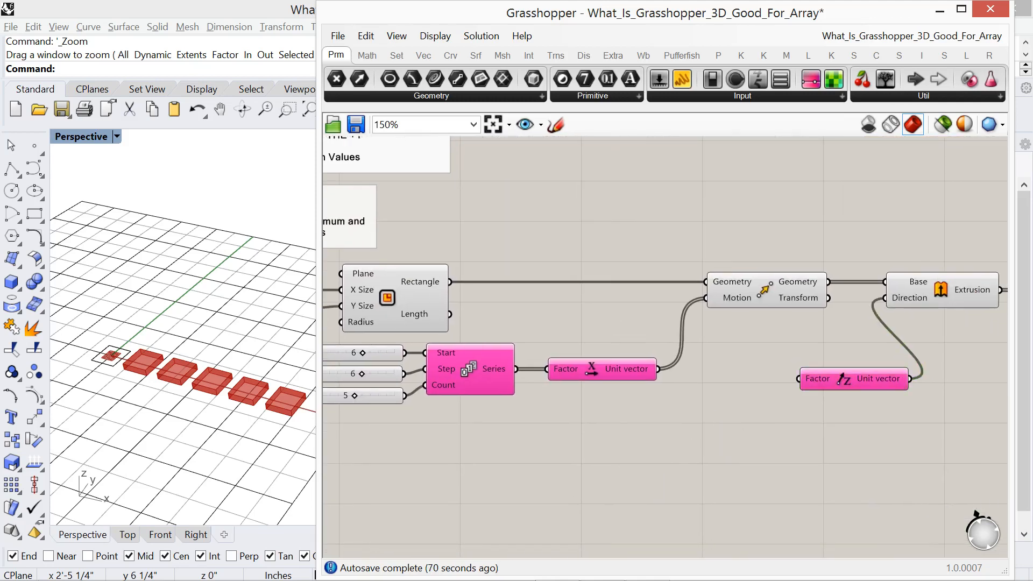
double_click(661, 453)
text(range)
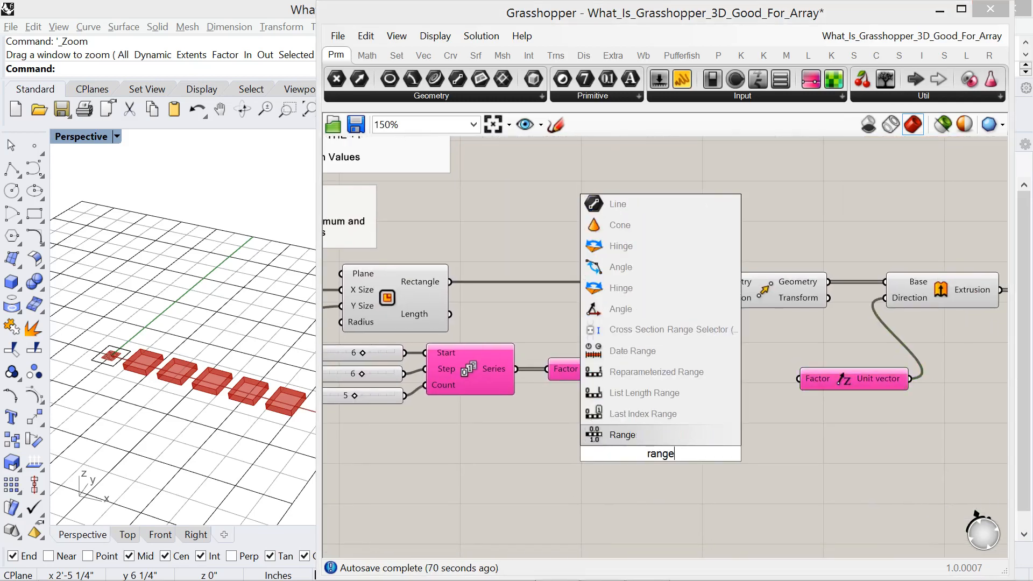
click(659, 434)
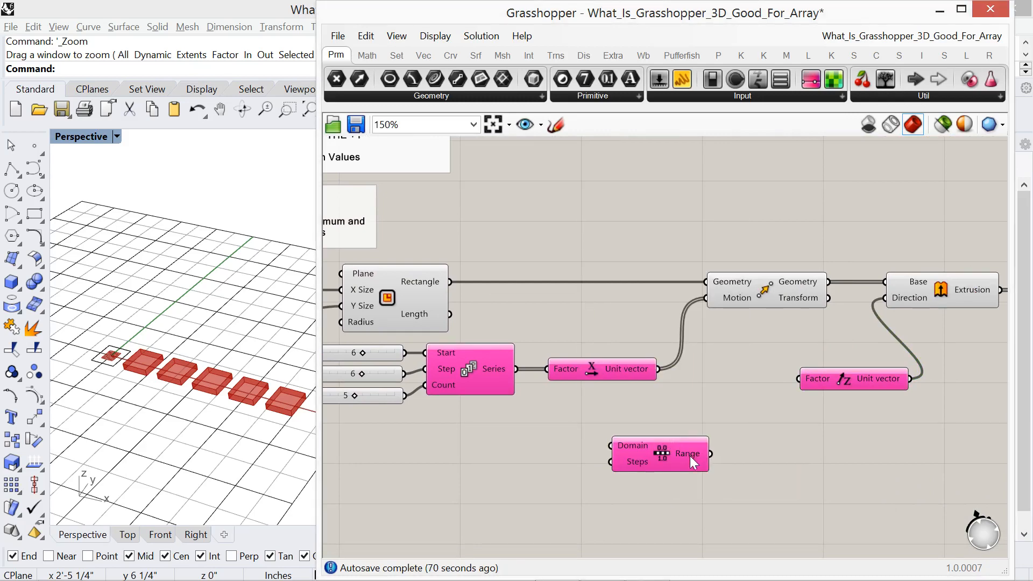
drag(689, 456, 799, 379)
- Move the Range and Domain note group directly beneath the new Range component
scroll(600, 390, down, 2)
right_drag(479, 302, 507, 325)
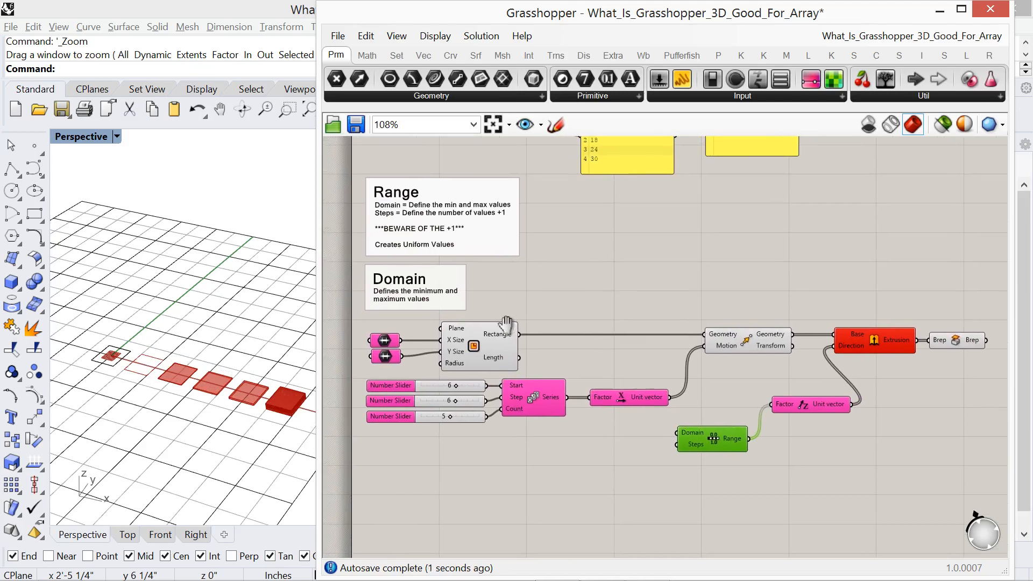
drag(527, 291, 366, 189)
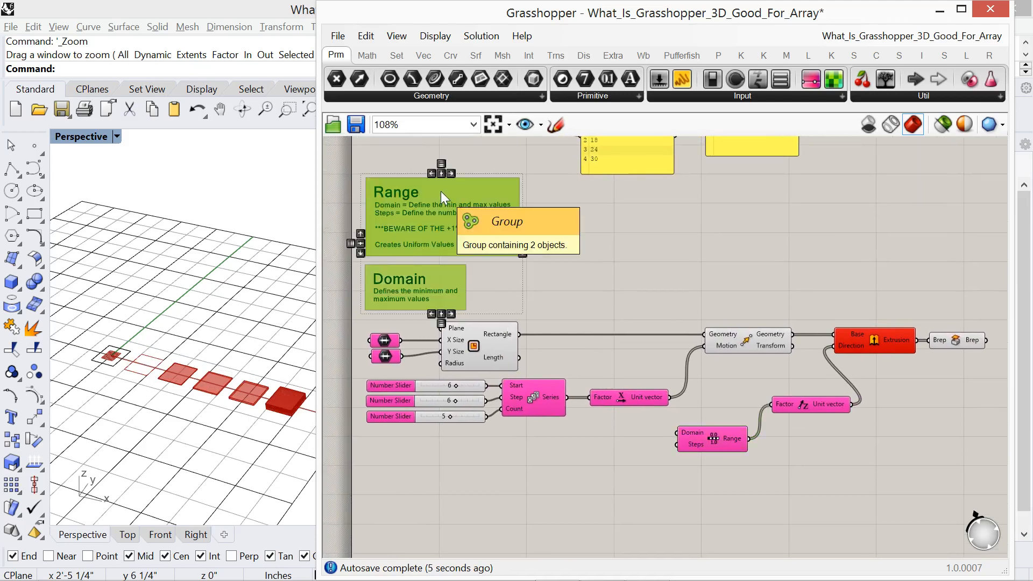
drag(441, 191, 745, 489)
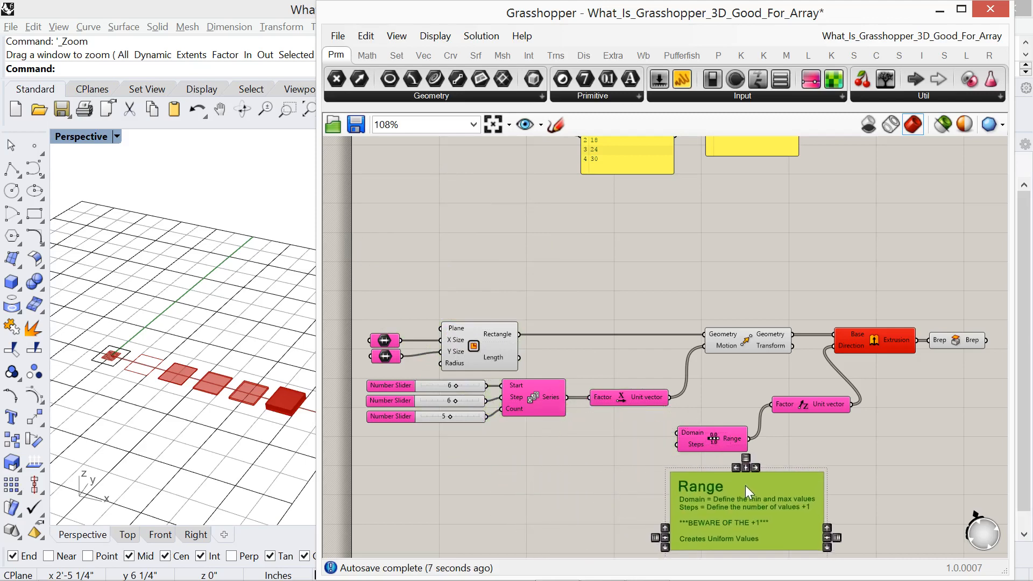
- Examine the Extrusion component's error, the Range component's default inputs and the extruded boxes in the viewport
right_drag(609, 449, 440, 365)
scroll(478, 383, up, 3)
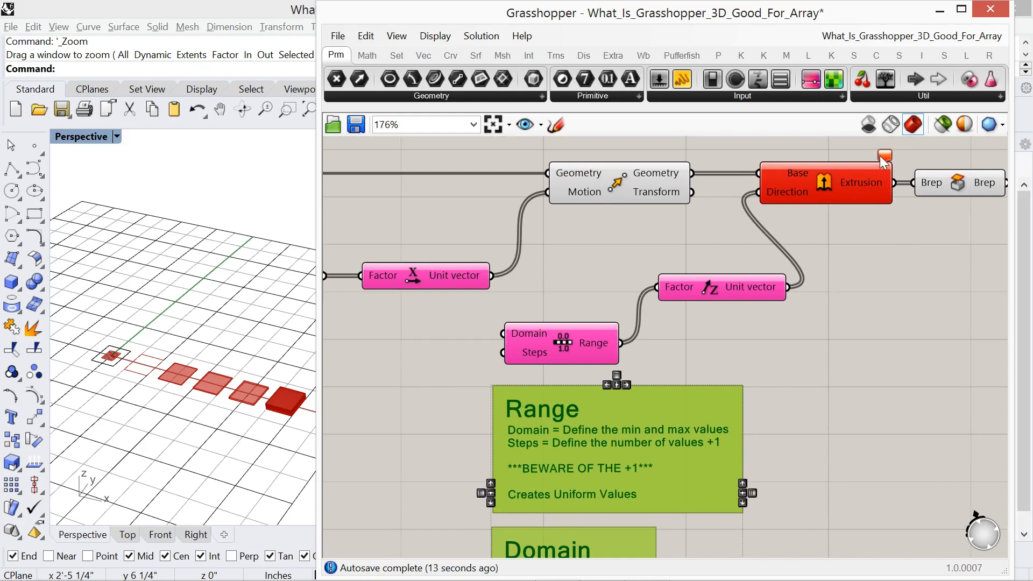
mouse_move(880, 156)
right_drag(422, 396, 580, 322)
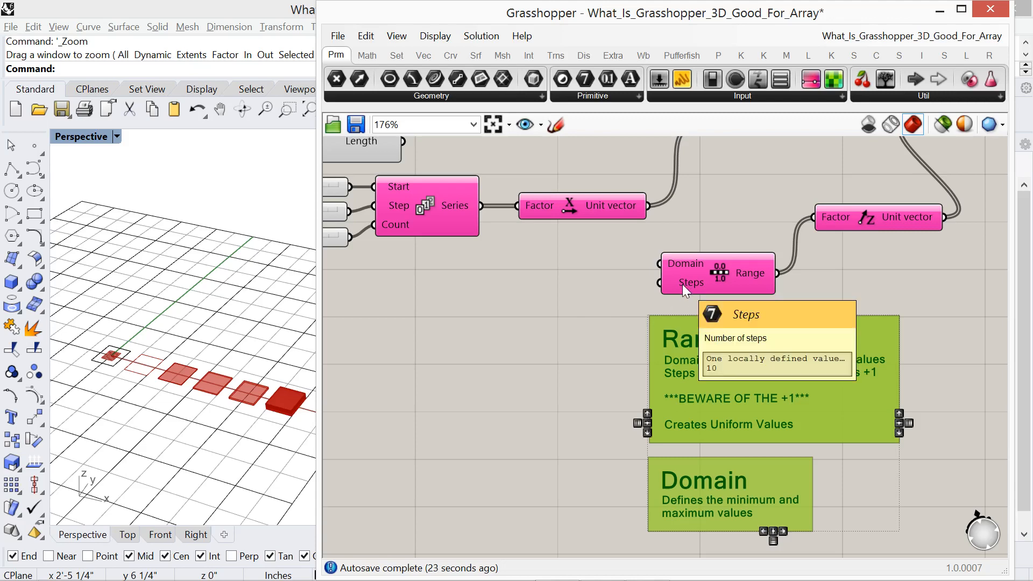
click(590, 329)
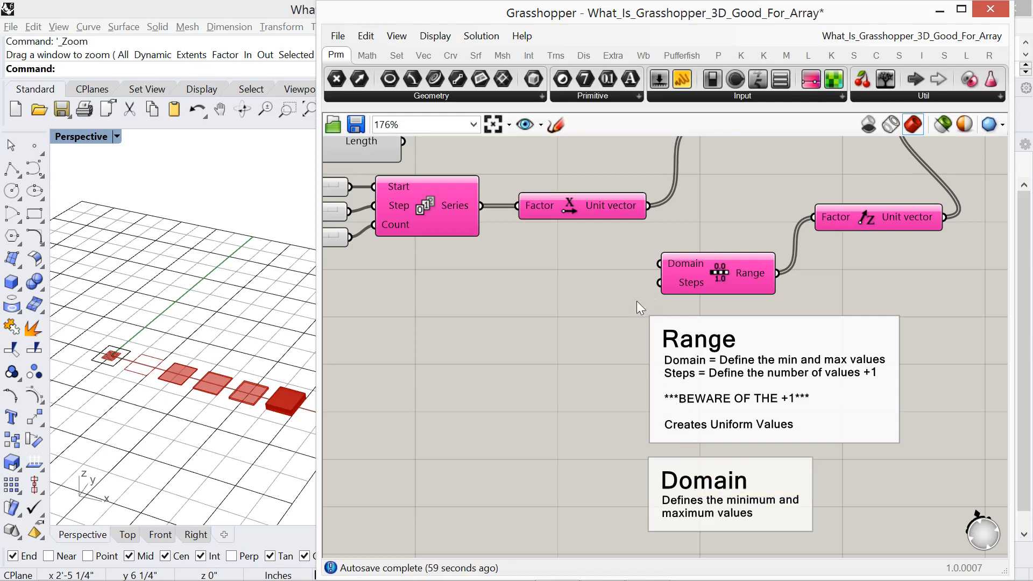
right_drag(137, 402, 137, 421)
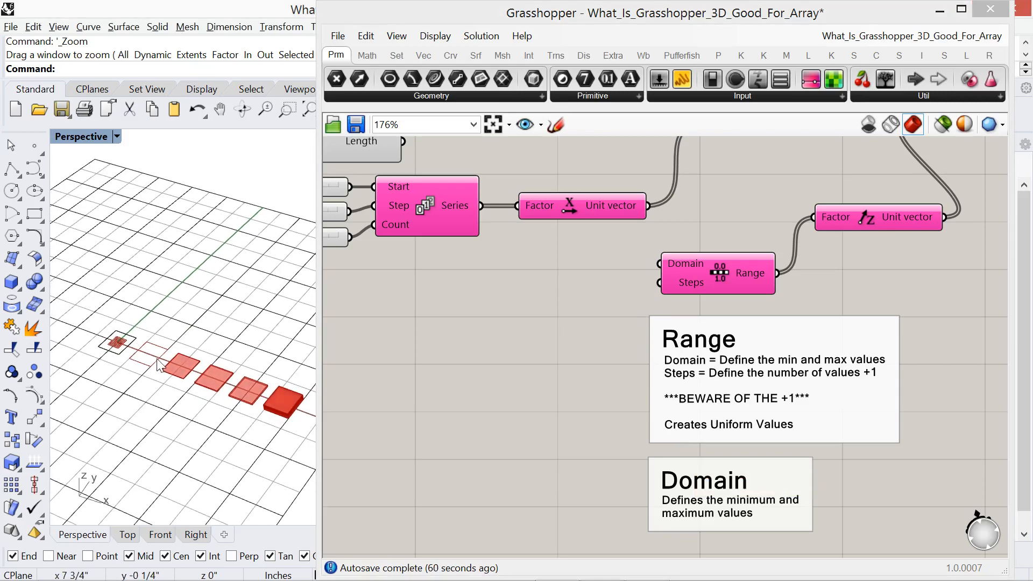
right_drag(547, 290, 437, 336)
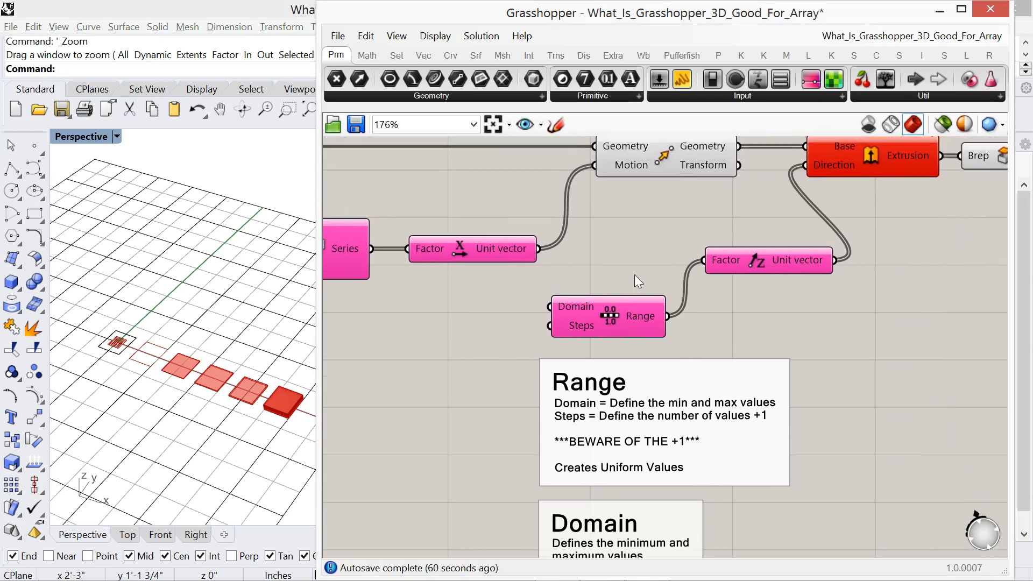
right_drag(635, 275, 559, 300)
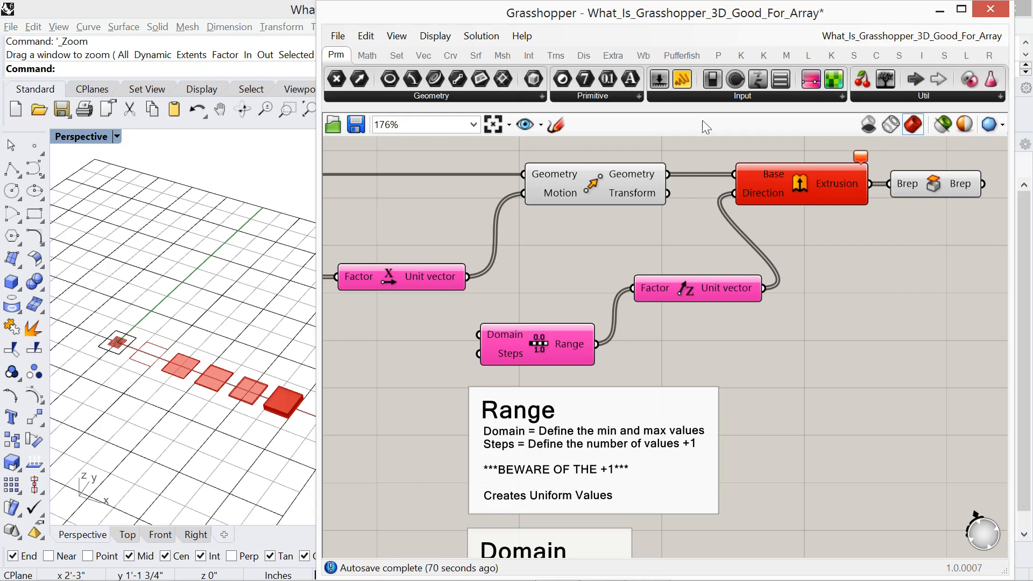
- Place a panel wired to the Range output, enlarge it to list every value and align it with the component
drag(681, 85, 844, 351)
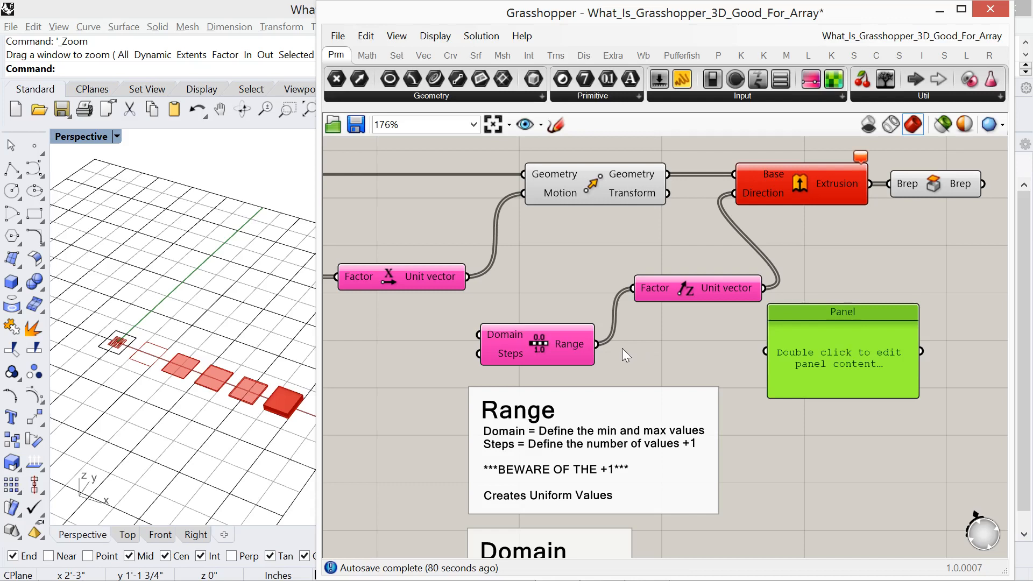
drag(597, 346, 763, 350)
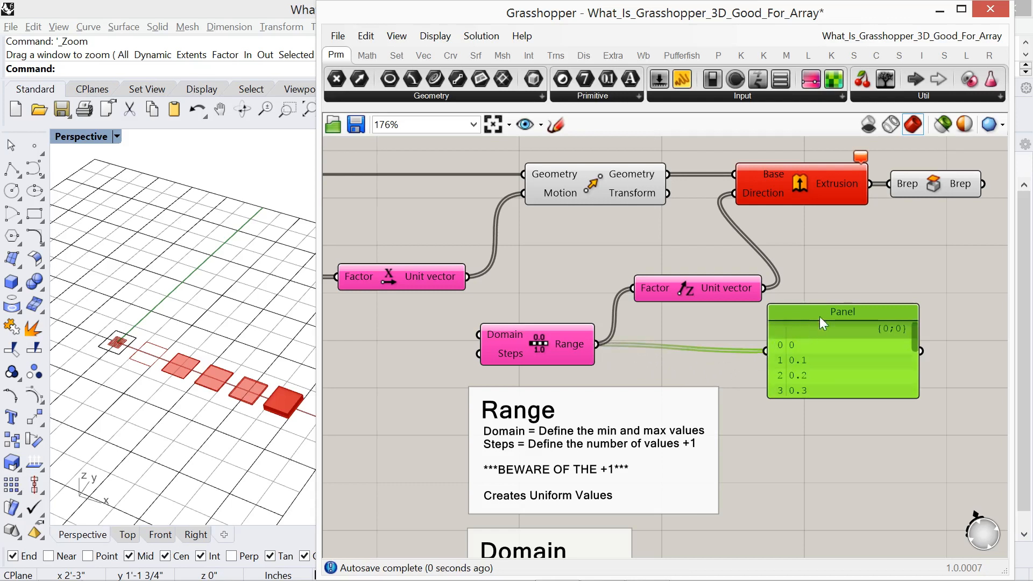
drag(832, 315, 849, 307)
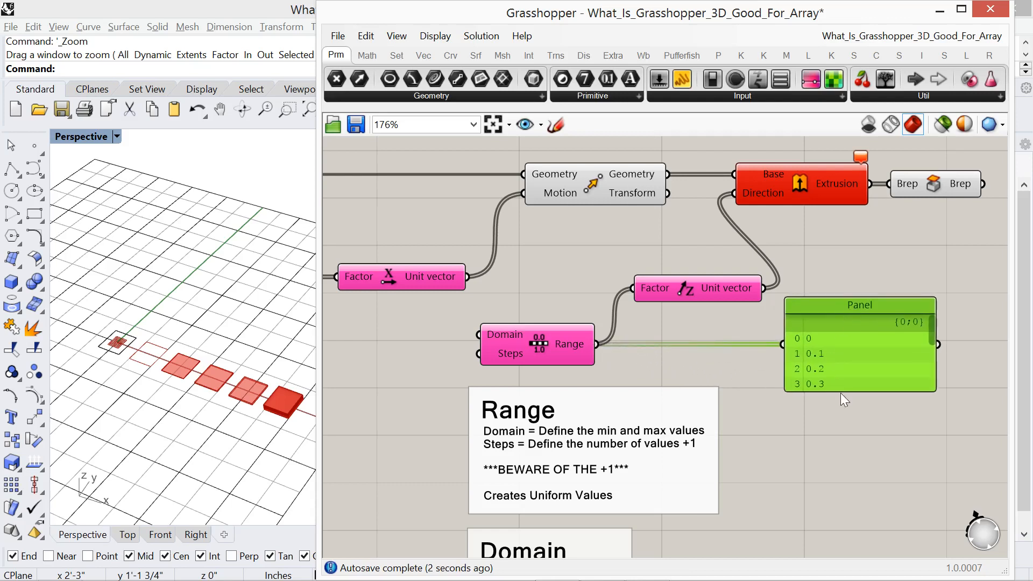
drag(842, 392, 849, 507)
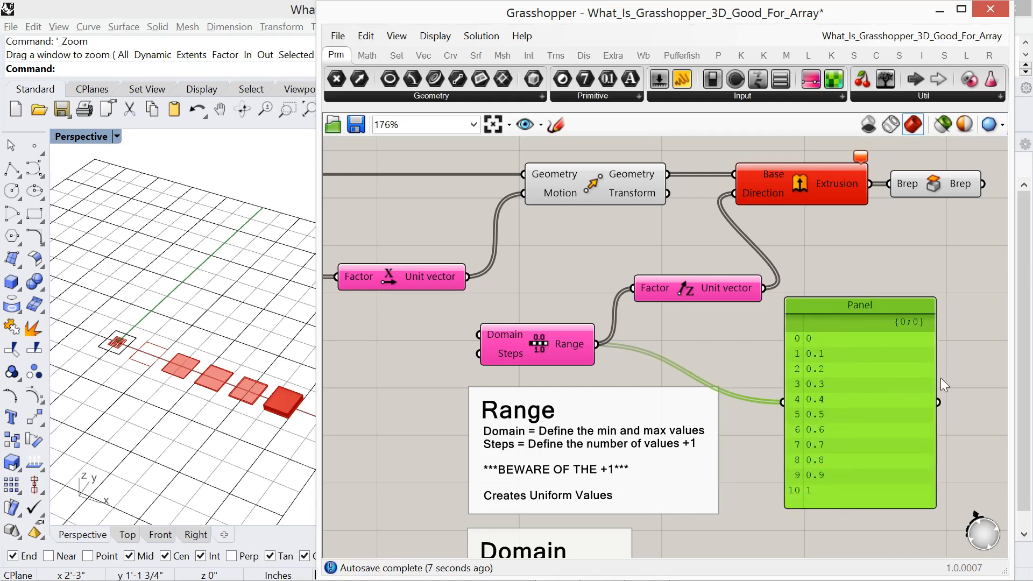
drag(936, 383, 915, 390)
drag(857, 307, 880, 248)
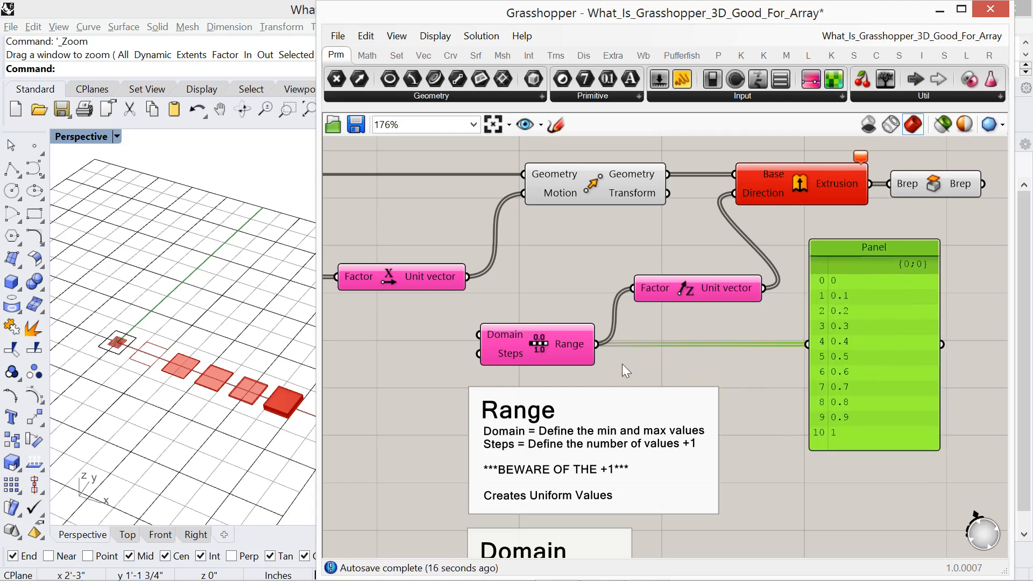
mouse_move(838, 184)
- Add a Construct Domain component beside Range, wire its output into Range's Domain input and align the two
right_drag(406, 375, 506, 352)
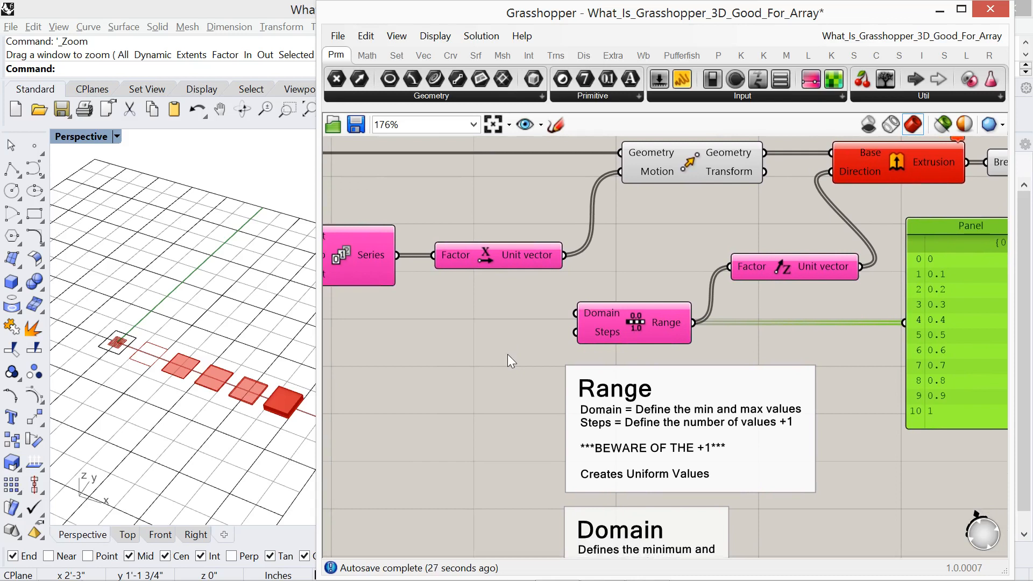
double_click(451, 335)
text(dom)
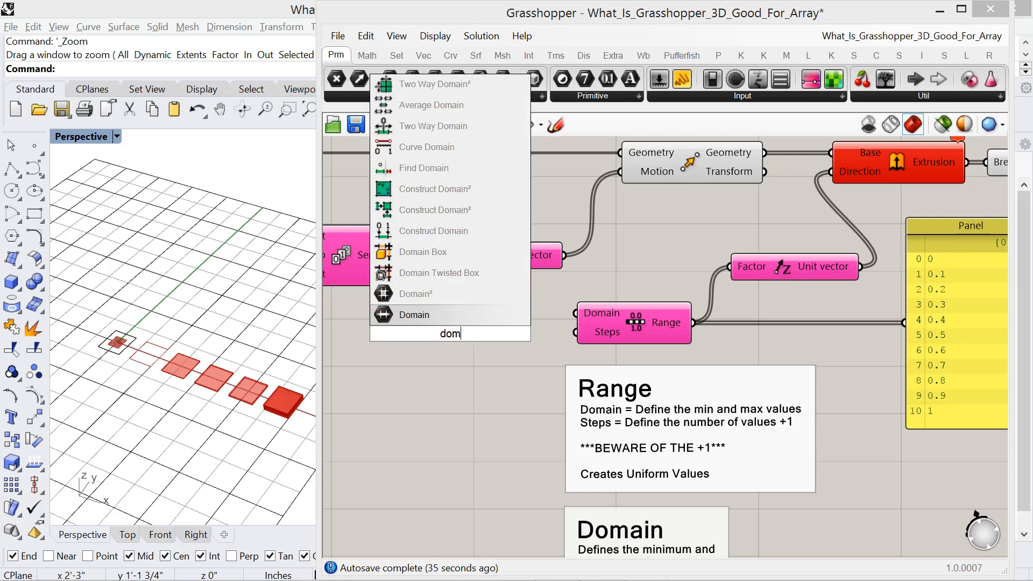
click(450, 229)
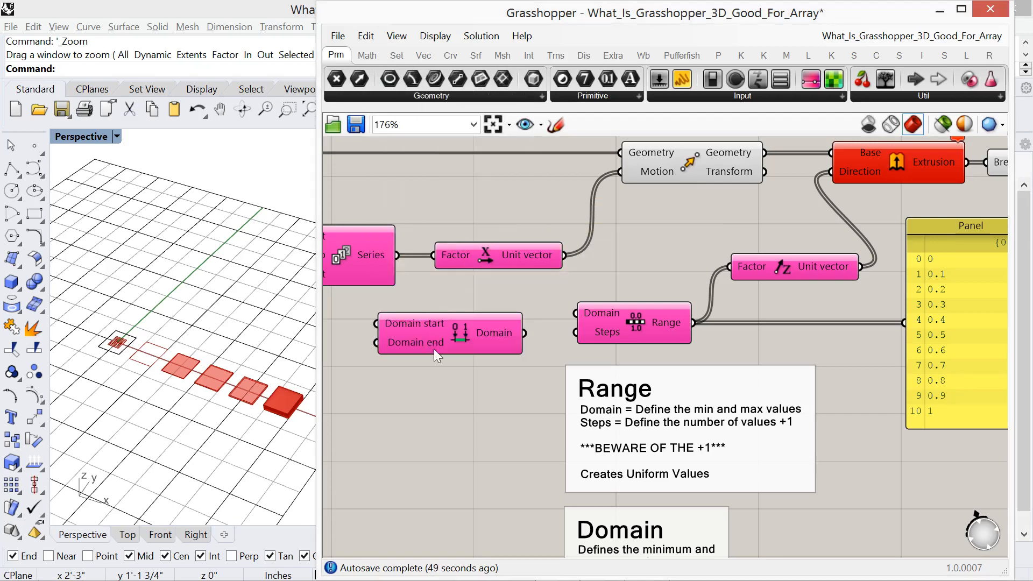
drag(434, 349, 453, 336)
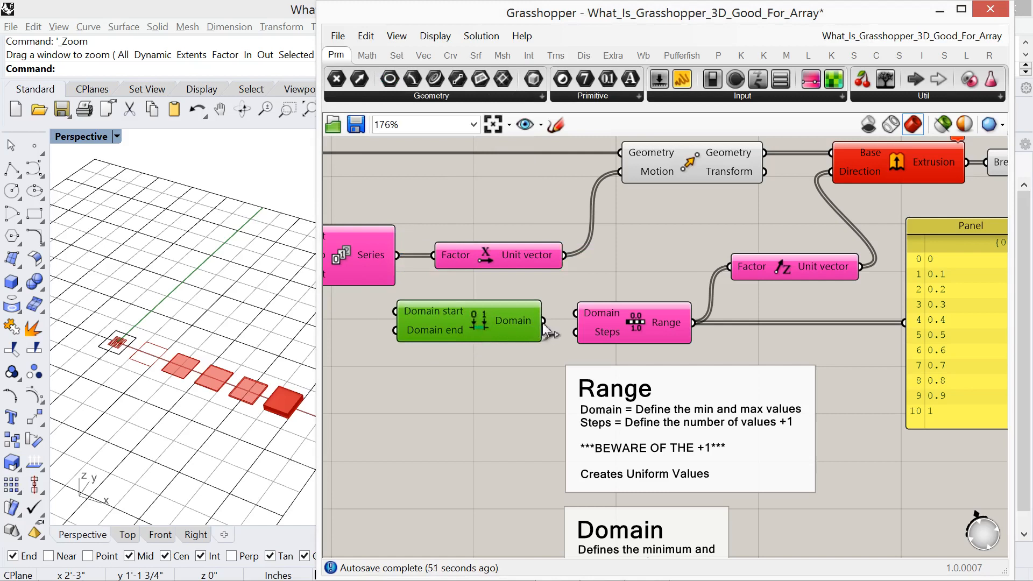
drag(576, 315, 575, 314)
drag(512, 325, 519, 318)
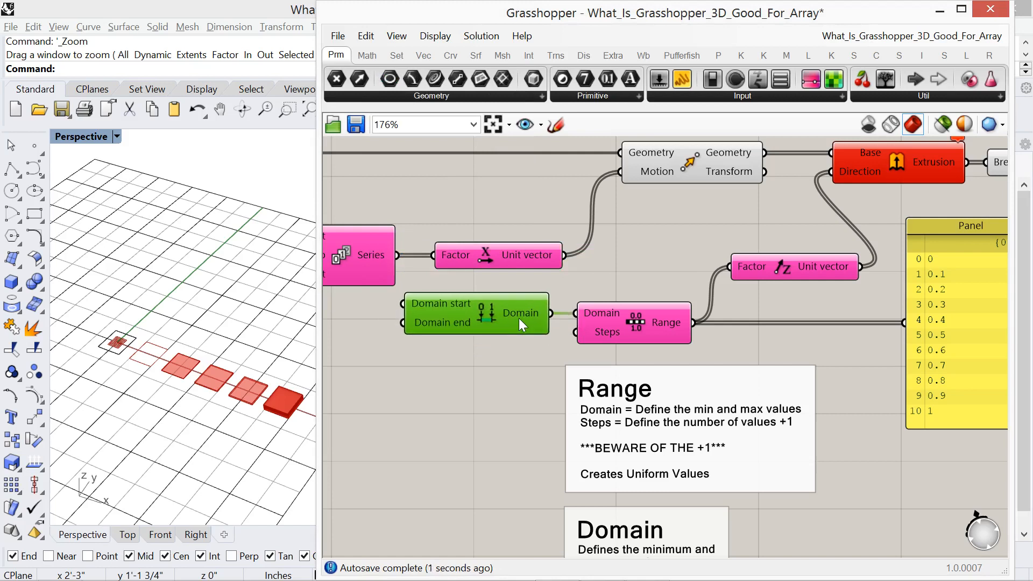
- Create a number slider set to 1 and connect it to the Domain start input of Construct Domain
right_drag(456, 355, 623, 352)
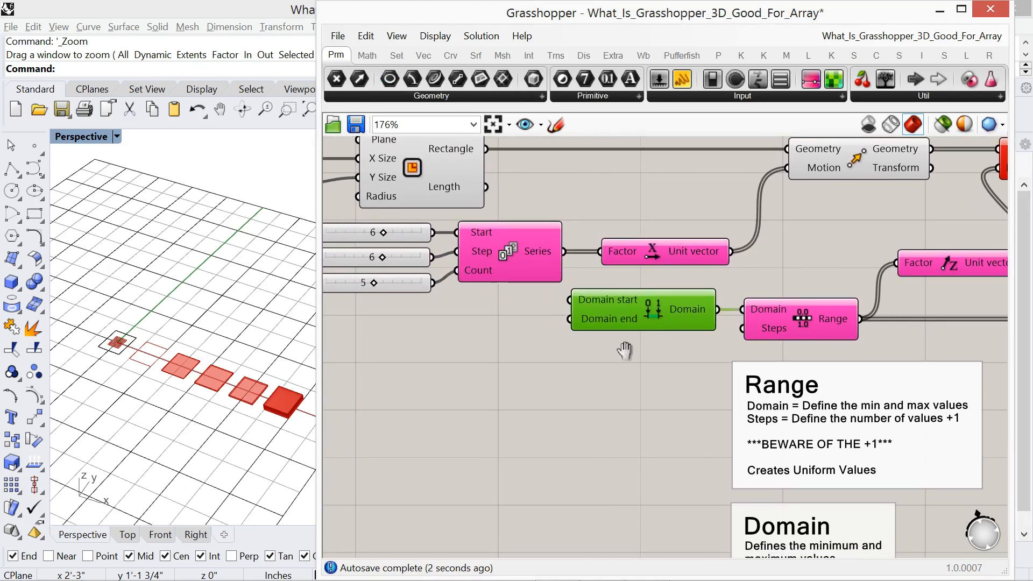
double_click(496, 330)
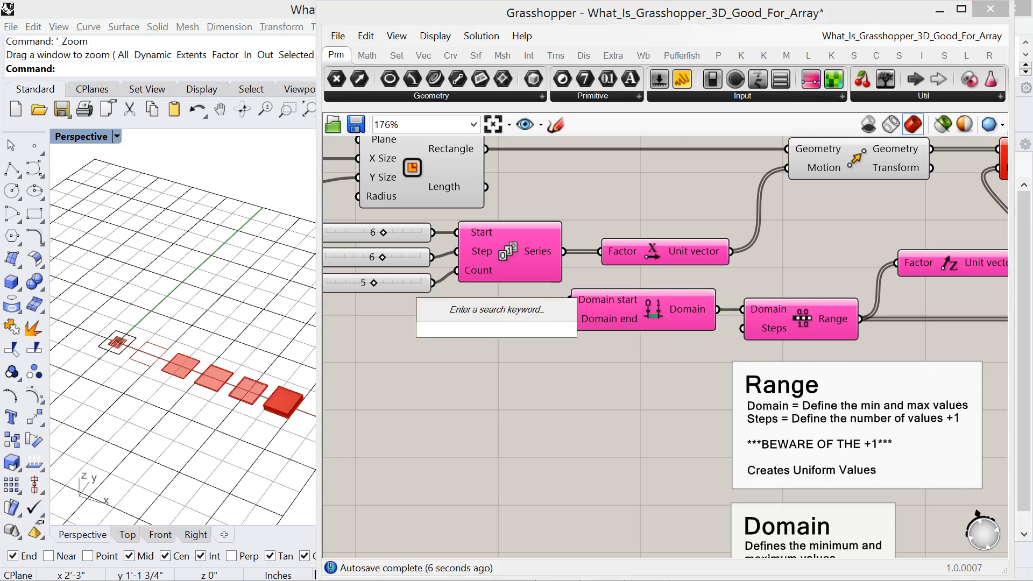
text(1)
key(Return)
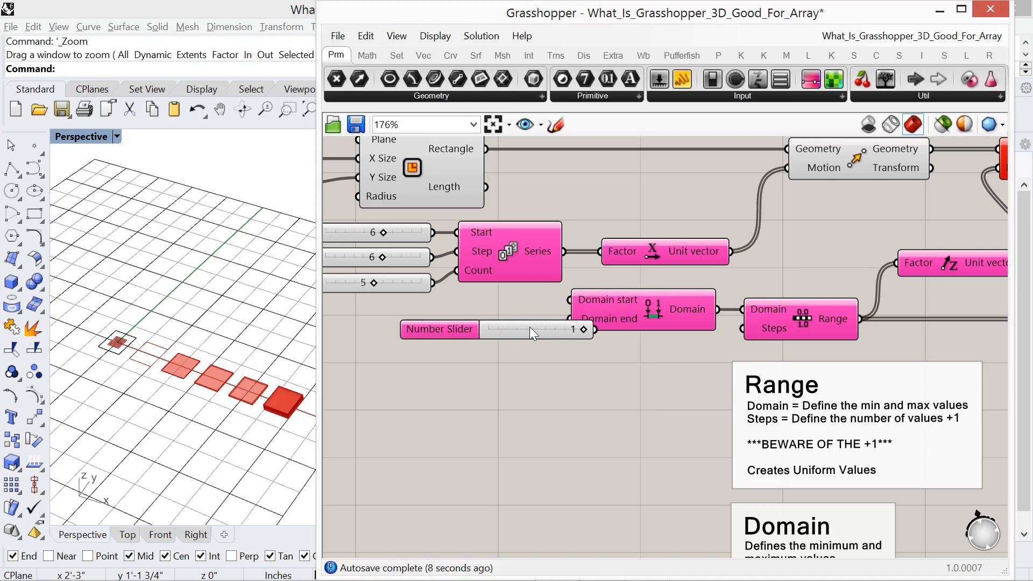
drag(529, 327, 569, 300)
mouse_move(479, 322)
mouse_down()
mouse_move(498, 312)
mouse_move(491, 317)
mouse_up()
click(449, 349)
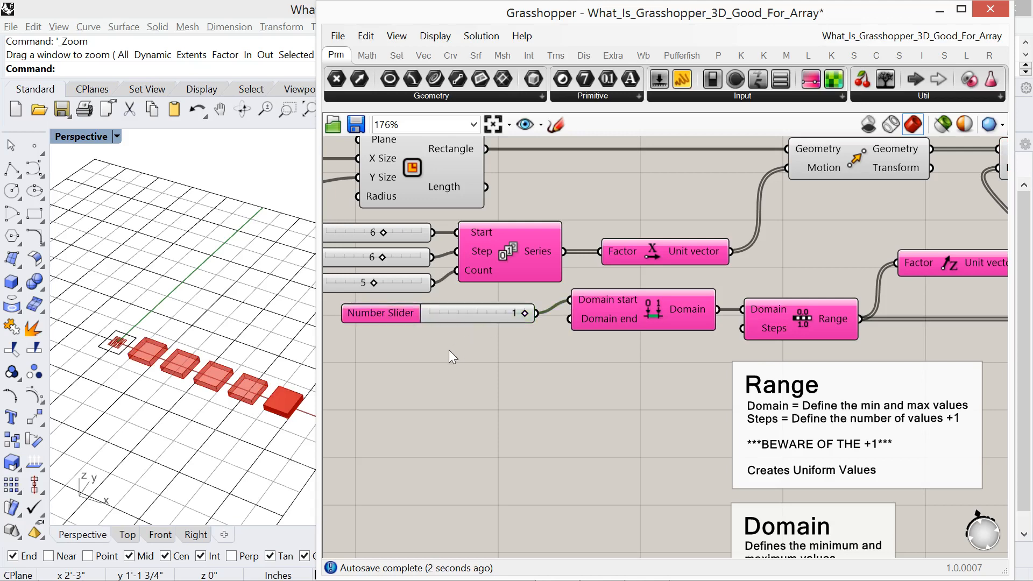
- Create a second number slider set to 15 and connect it to the Domain end input
double_click(449, 351)
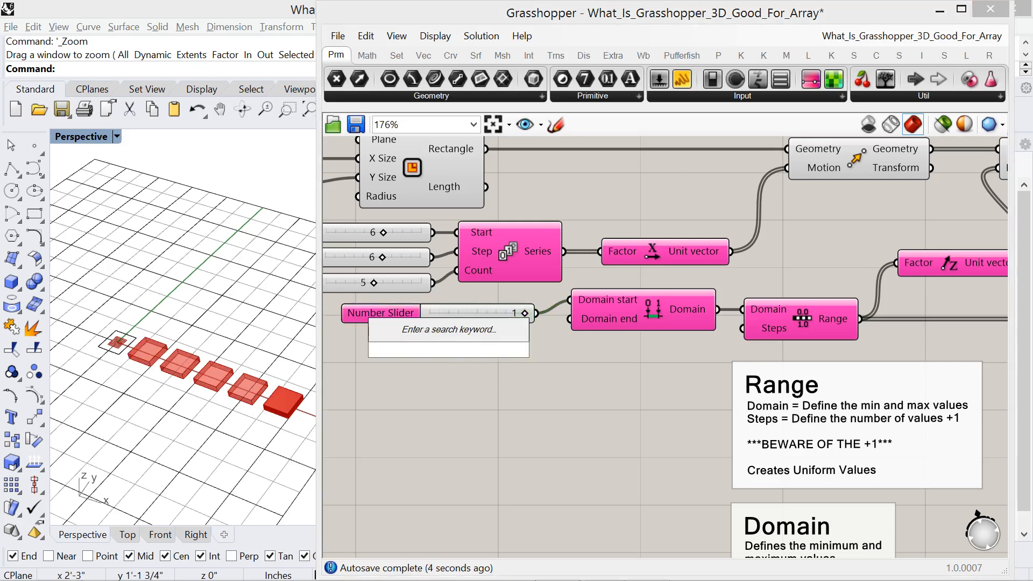
text(15)
key(Return)
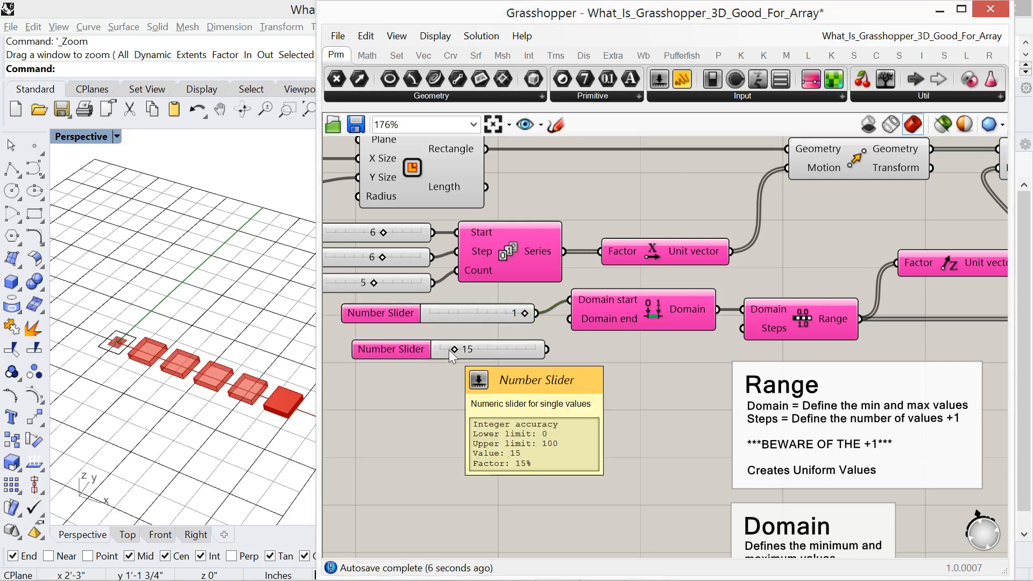
drag(525, 348, 560, 334)
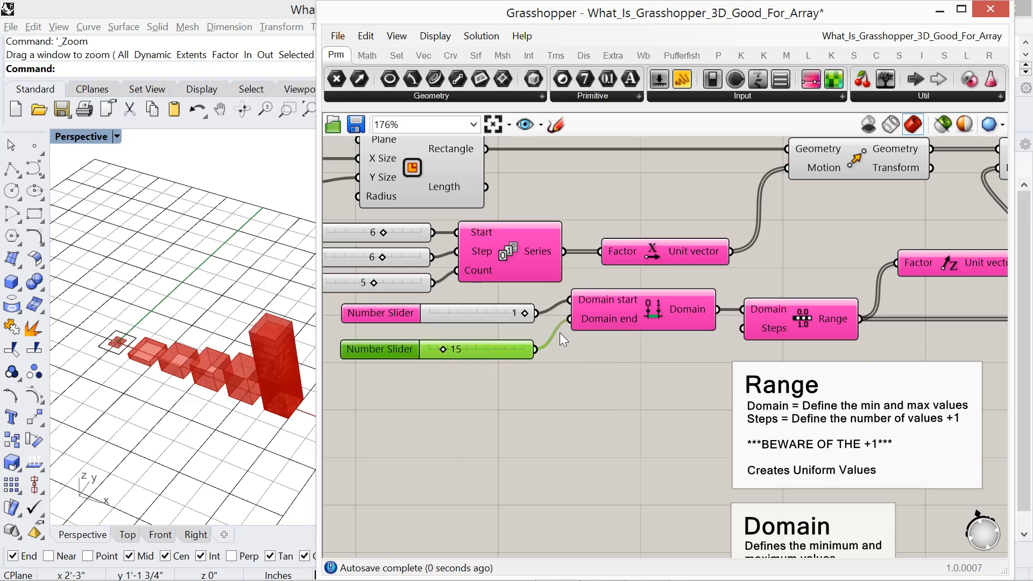
- Create a number slider set to 5, connect it to Range's Steps input and position it below the domain sliders
right_drag(178, 476, 195, 427)
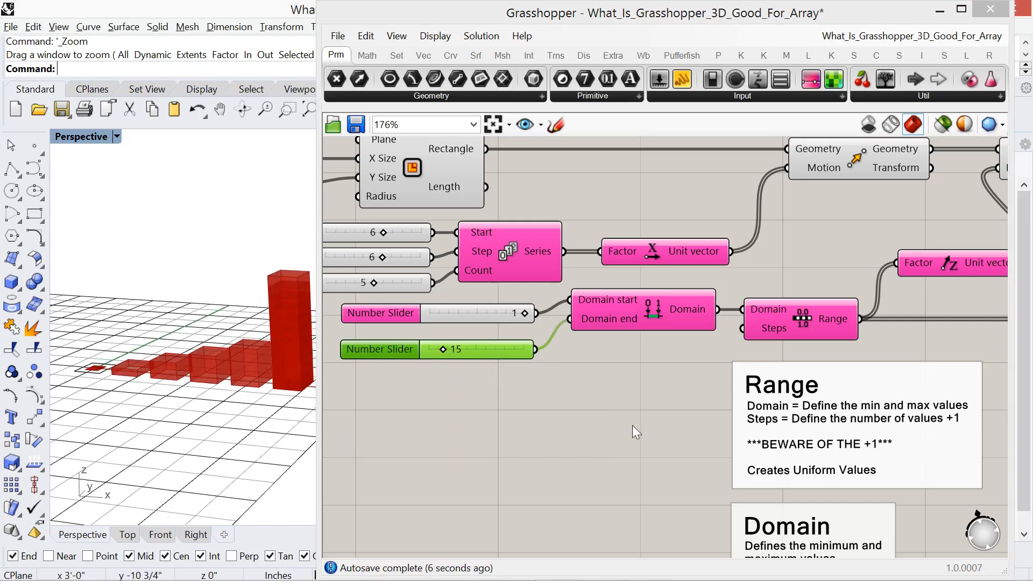
right_drag(642, 419, 541, 423)
scroll(541, 423, down, 1)
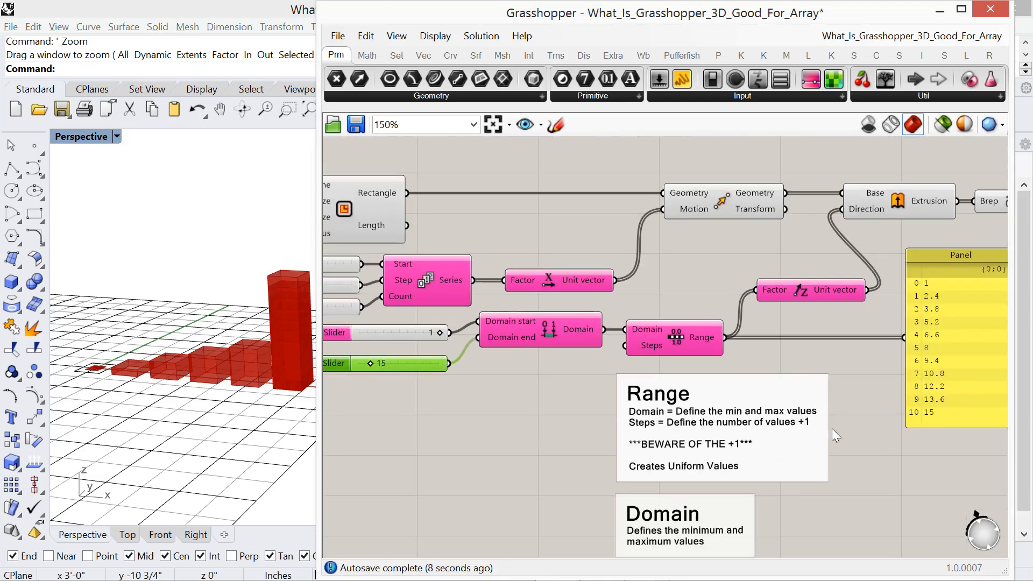
right_drag(850, 428, 816, 427)
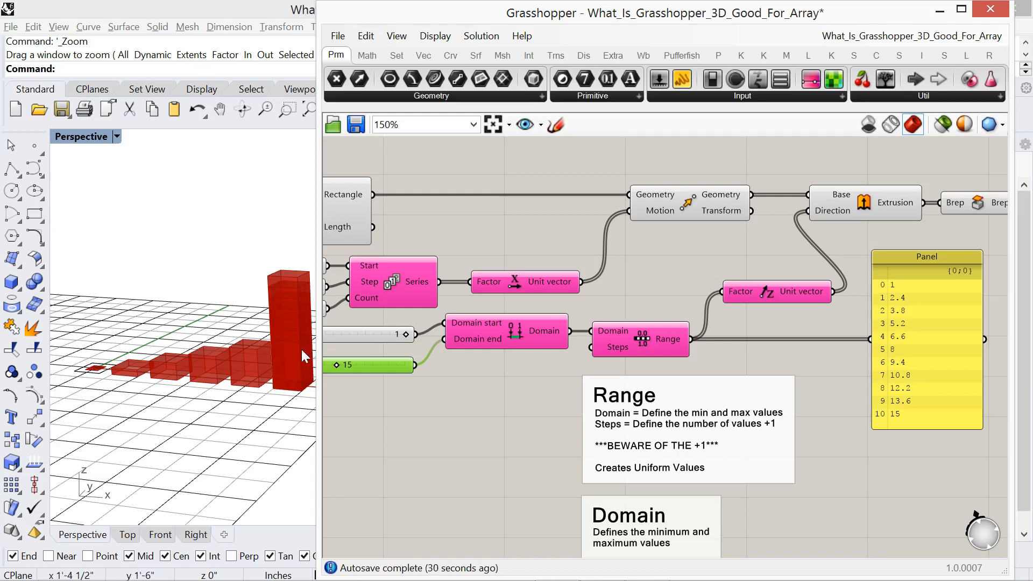
click(492, 388)
double_click(493, 389)
text(5)
key(Return)
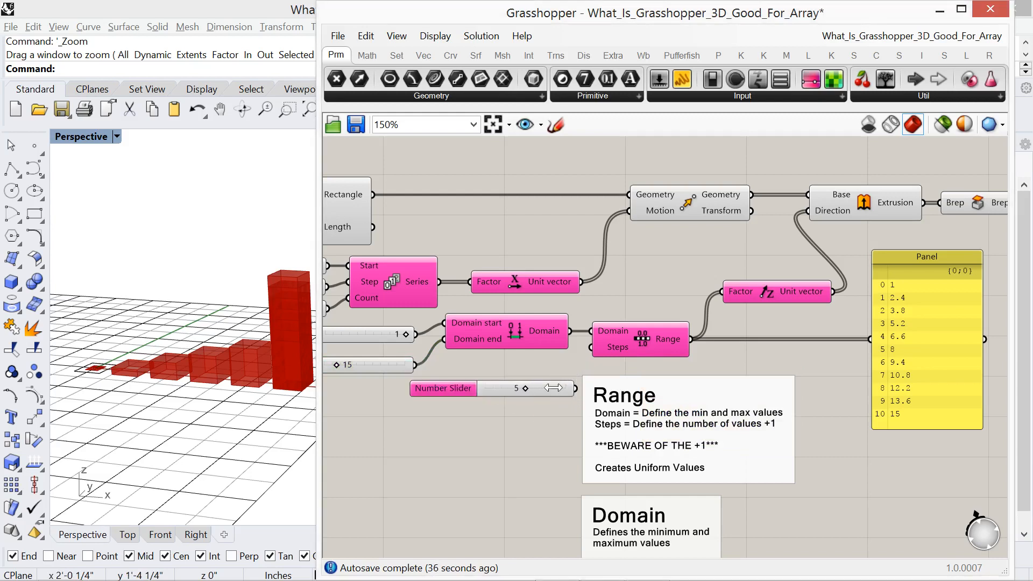
drag(574, 389, 592, 347)
drag(546, 394, 538, 390)
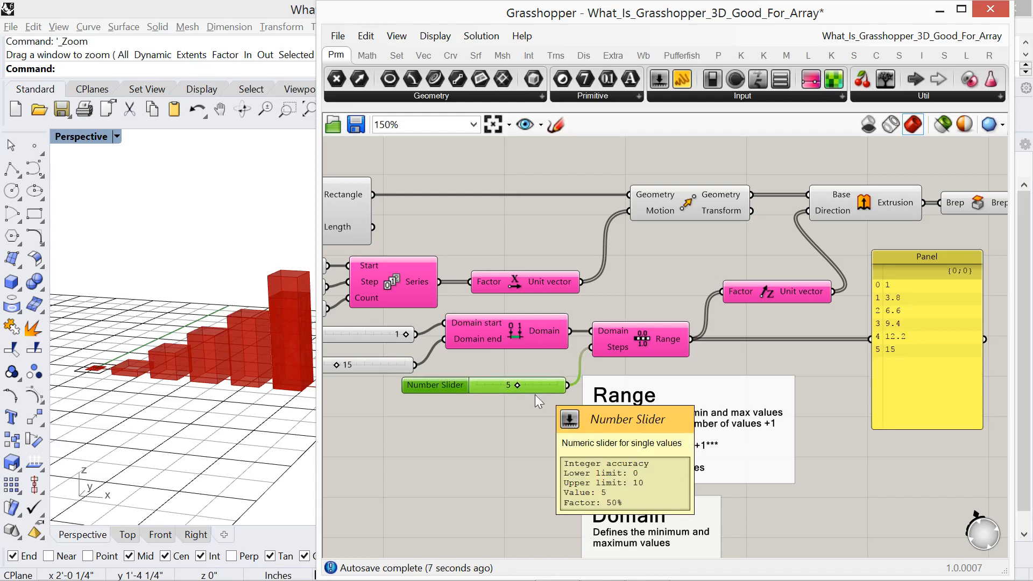
- Shift the Range and Domain notes sideways to free space beneath the Range component's inputs
right_drag(513, 460, 543, 429)
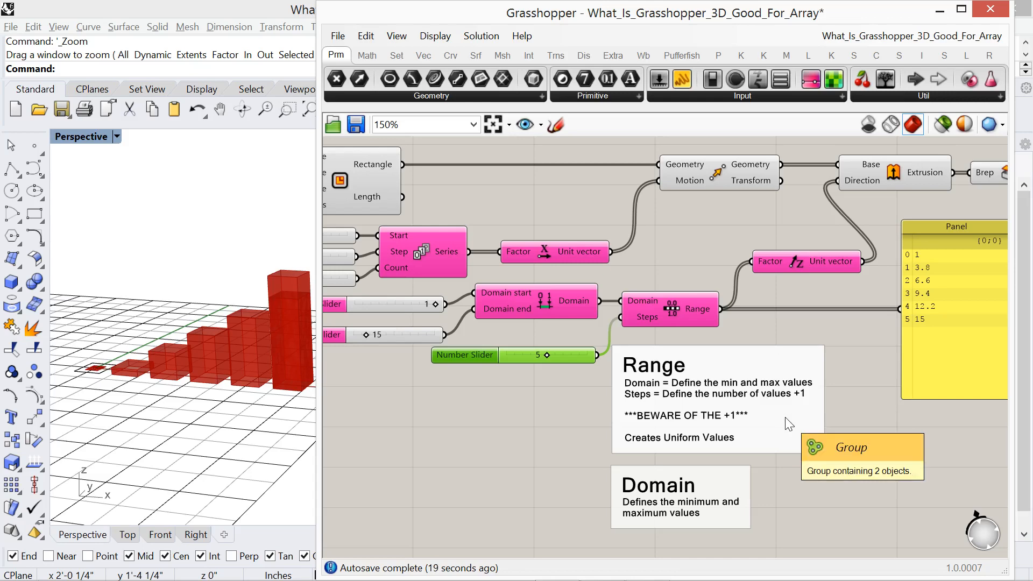
right_drag(200, 377, 211, 377)
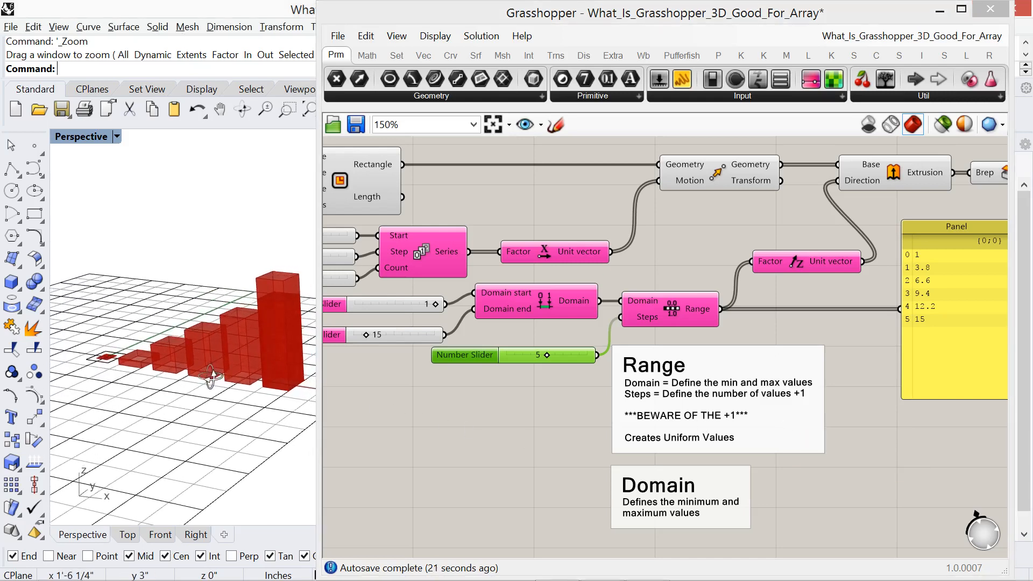
scroll(211, 376, up, 5)
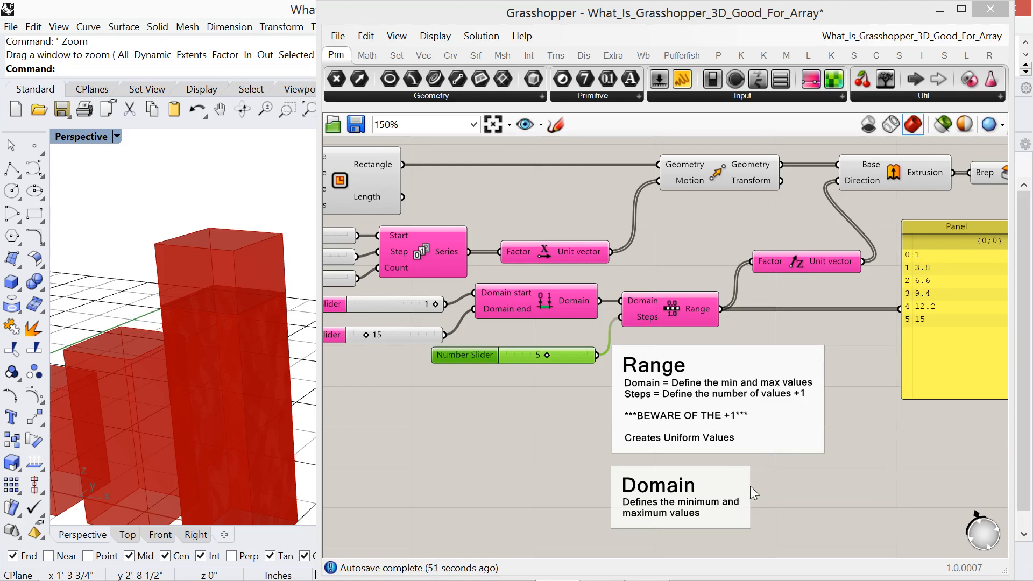
drag(787, 512, 757, 419)
click(644, 345)
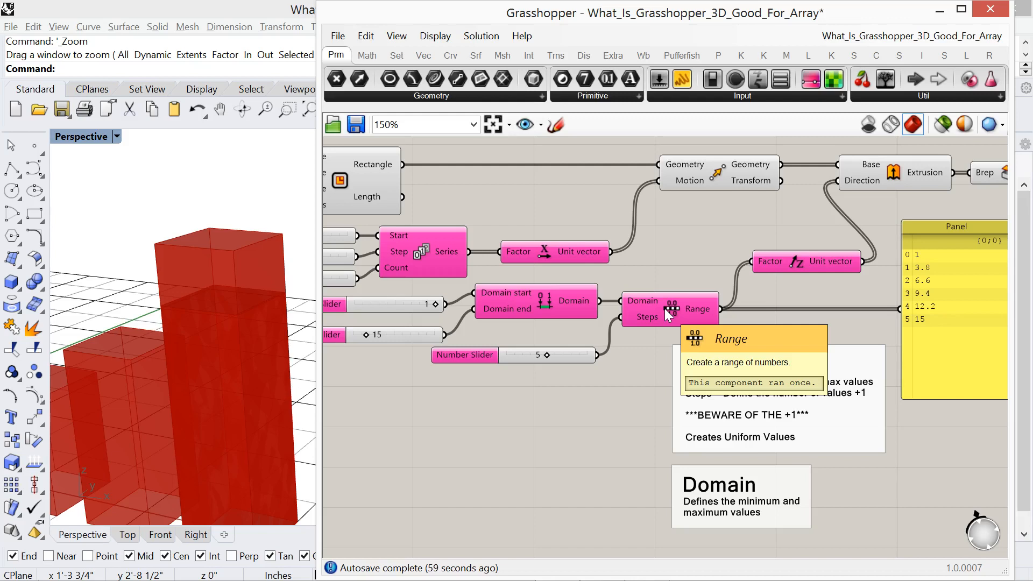
- Apply the expression x-1 to Range's Steps input and nudge the component slightly away from Construct Domain
right_click(633, 317)
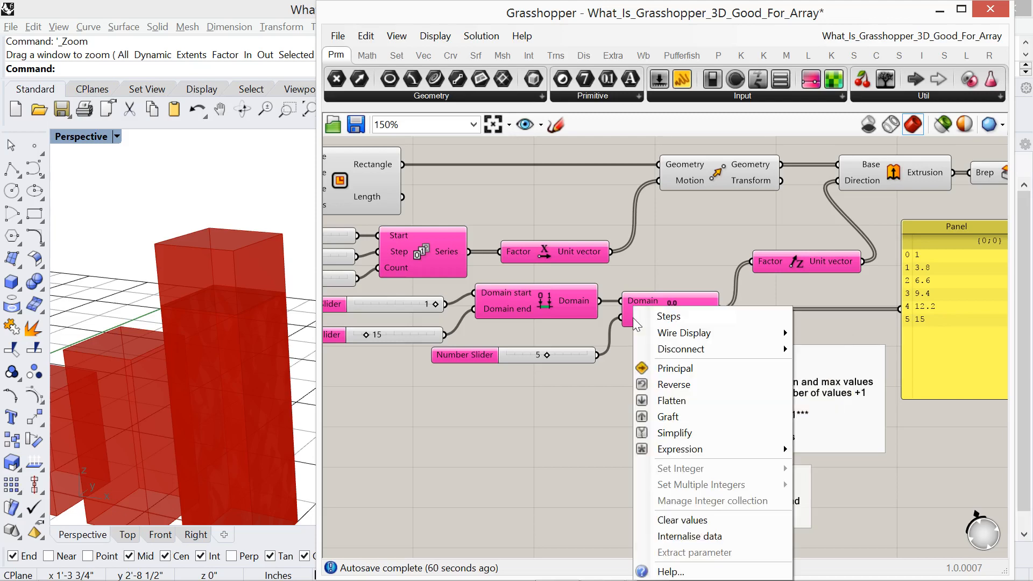
click(615, 367)
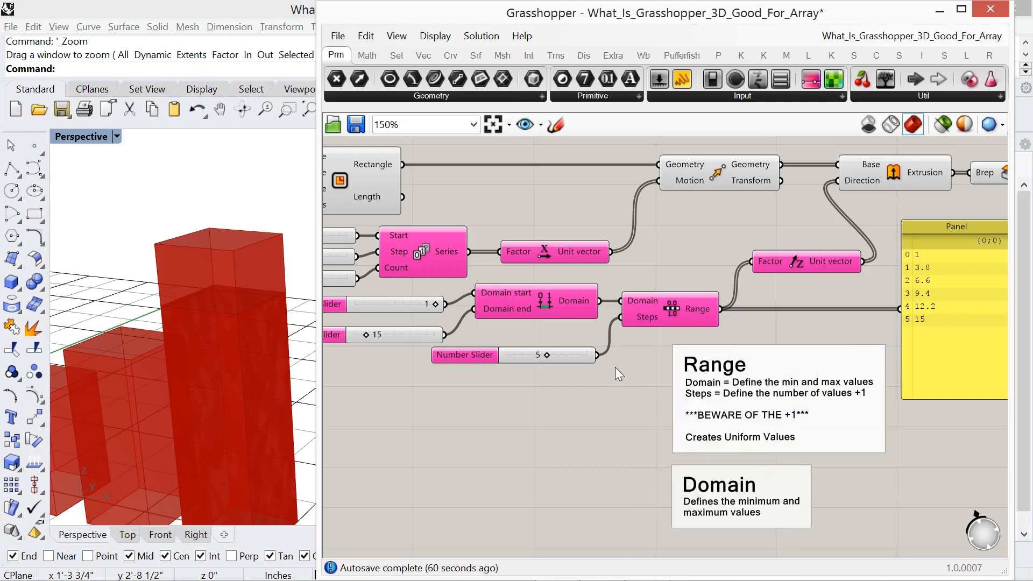
right_click(640, 318)
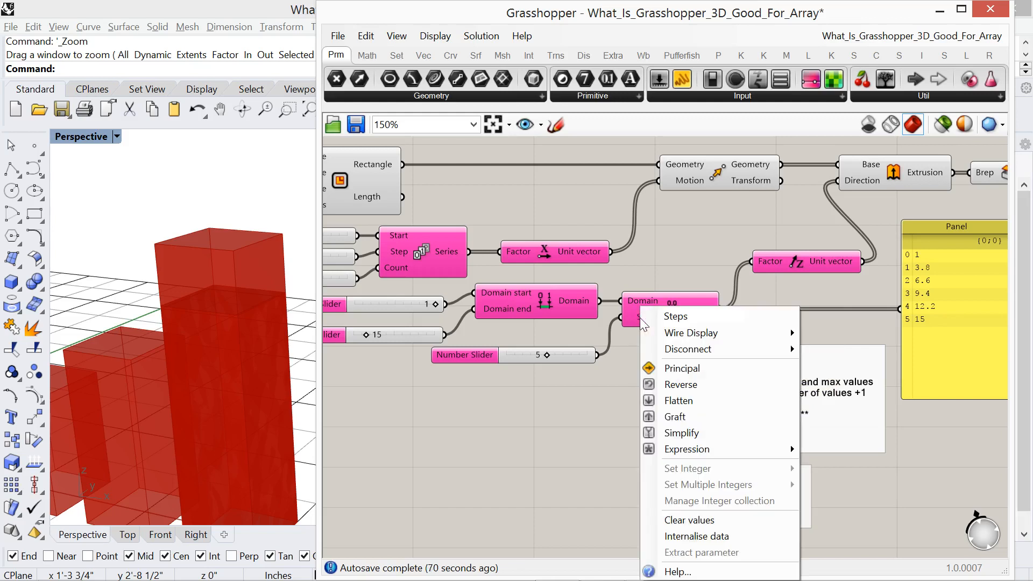
mouse_move(703, 456)
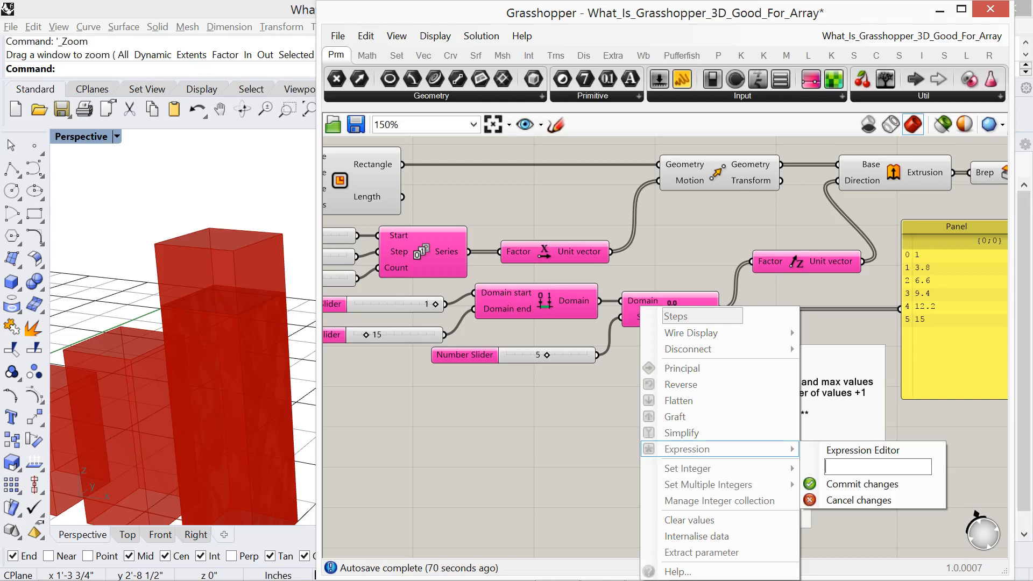
text(x-1)
click(882, 485)
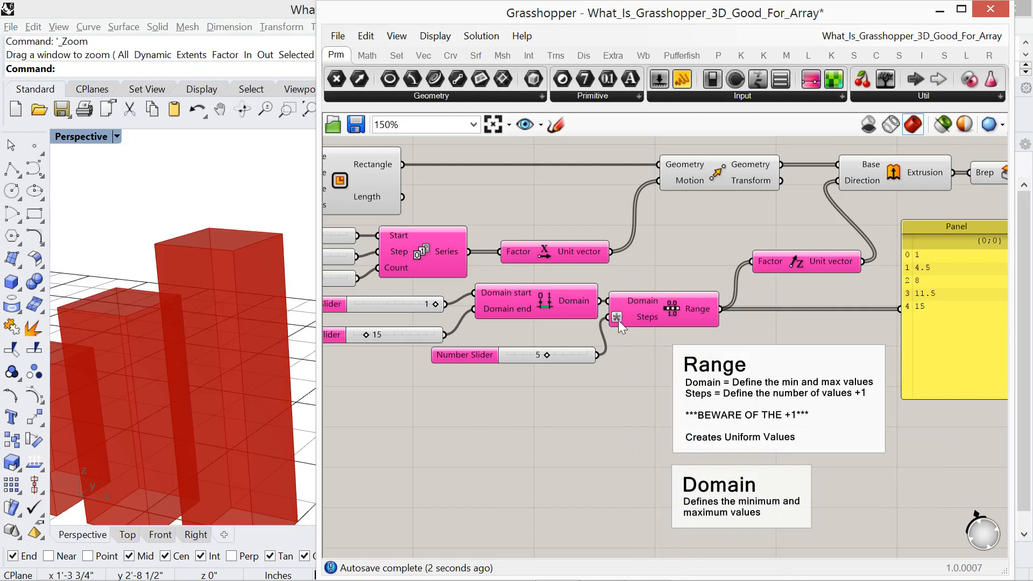
mouse_move(620, 321)
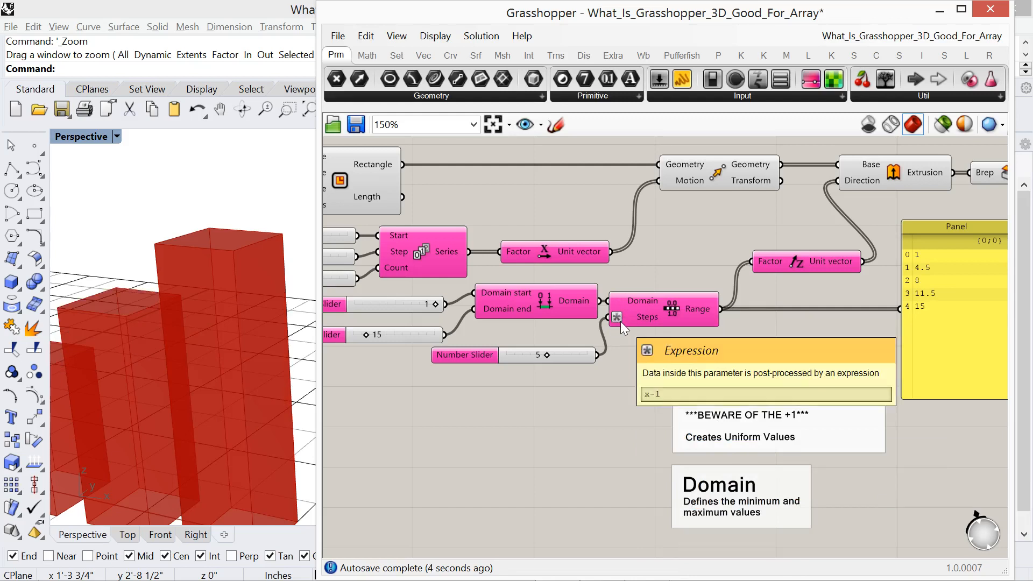
drag(652, 321, 663, 321)
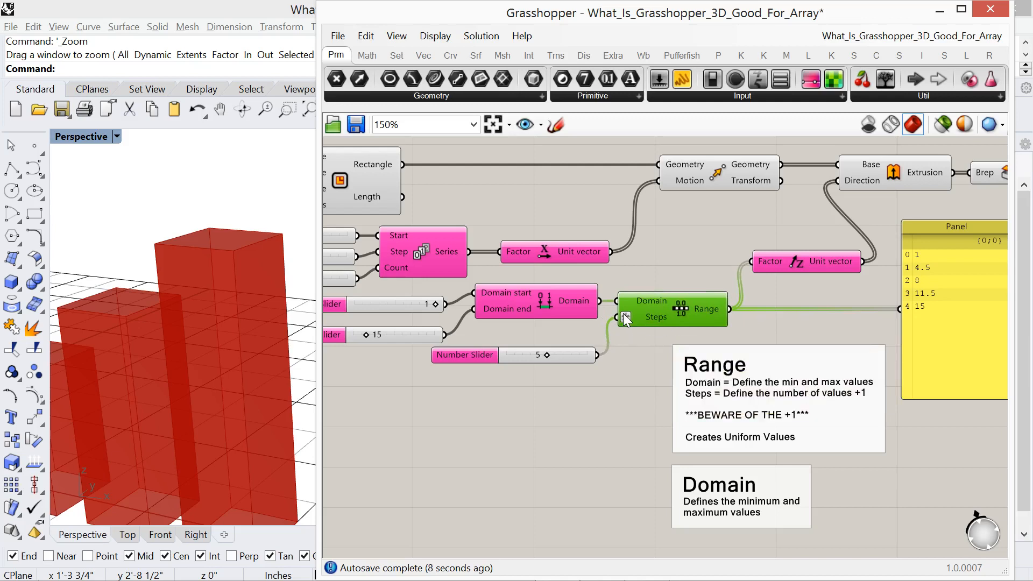
mouse_move(623, 313)
- Add a Scribble text object to the canvas below the Steps slider
double_click(608, 388)
text(s)
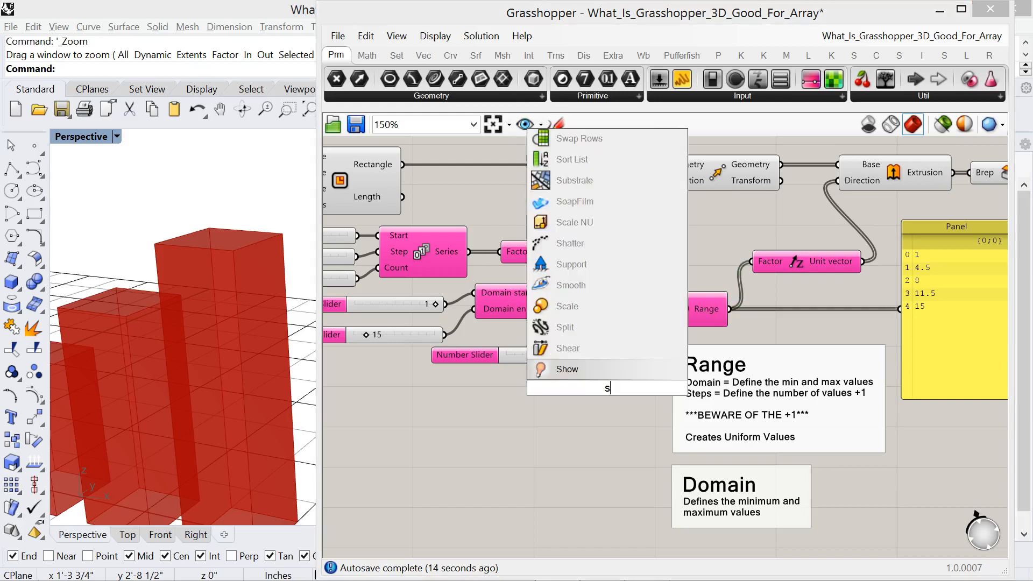
text(cr)
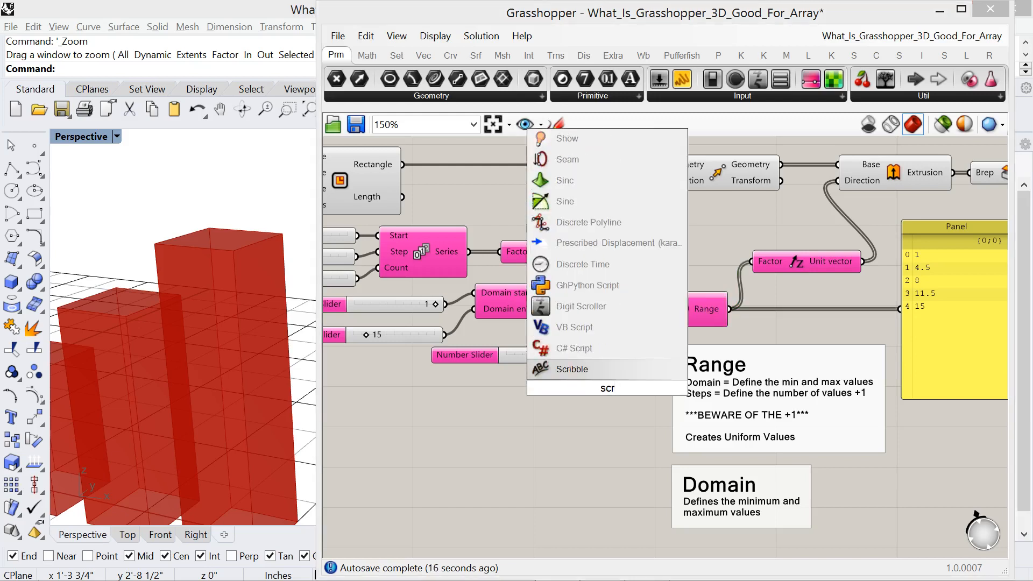
click(599, 373)
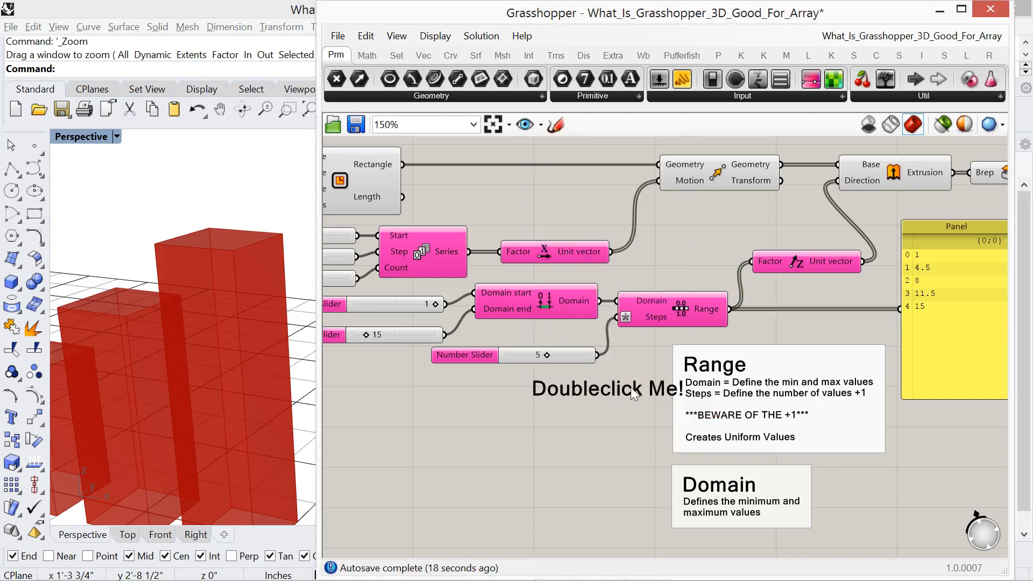
drag(631, 386, 619, 377)
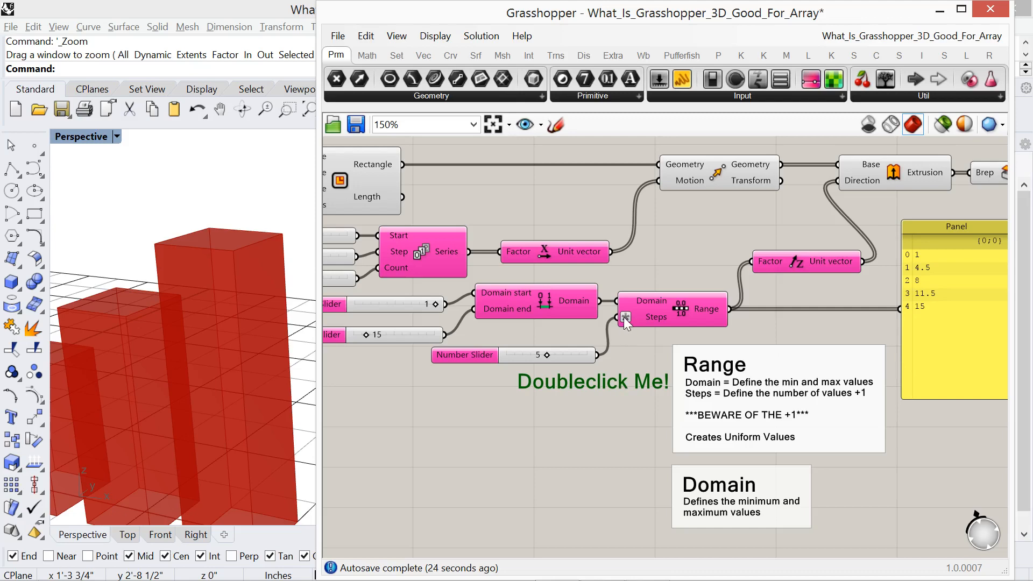
- Change the scribble's text to "x-1" and place it directly beneath Range's Steps input
double_click(606, 382)
key(ctrl+a)
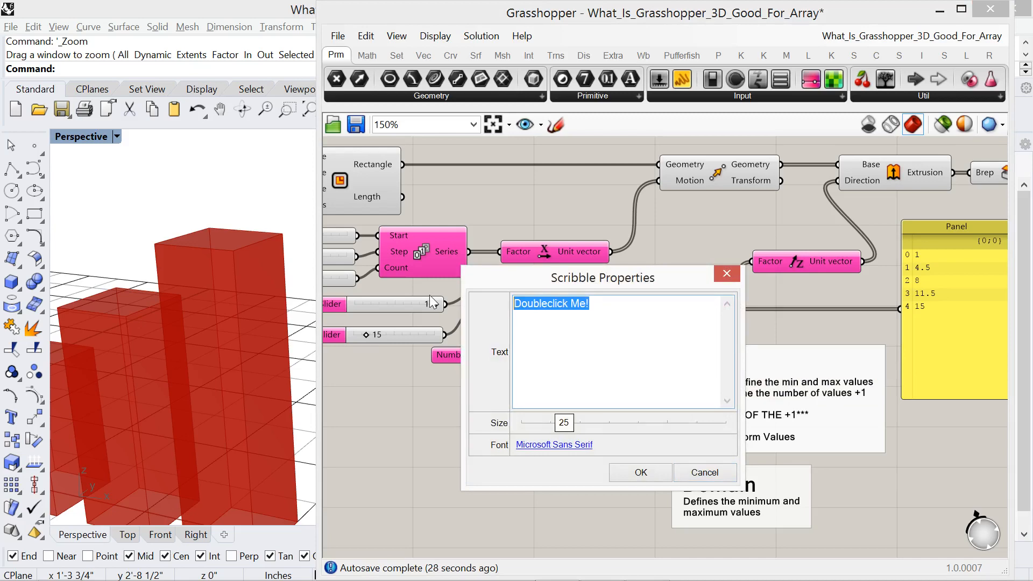
text(x-1)
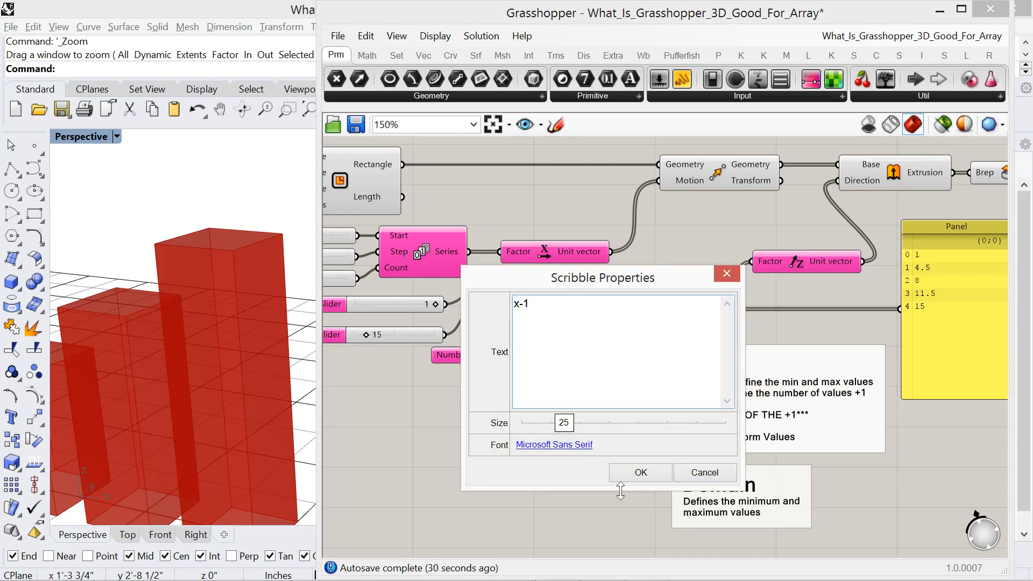
click(630, 475)
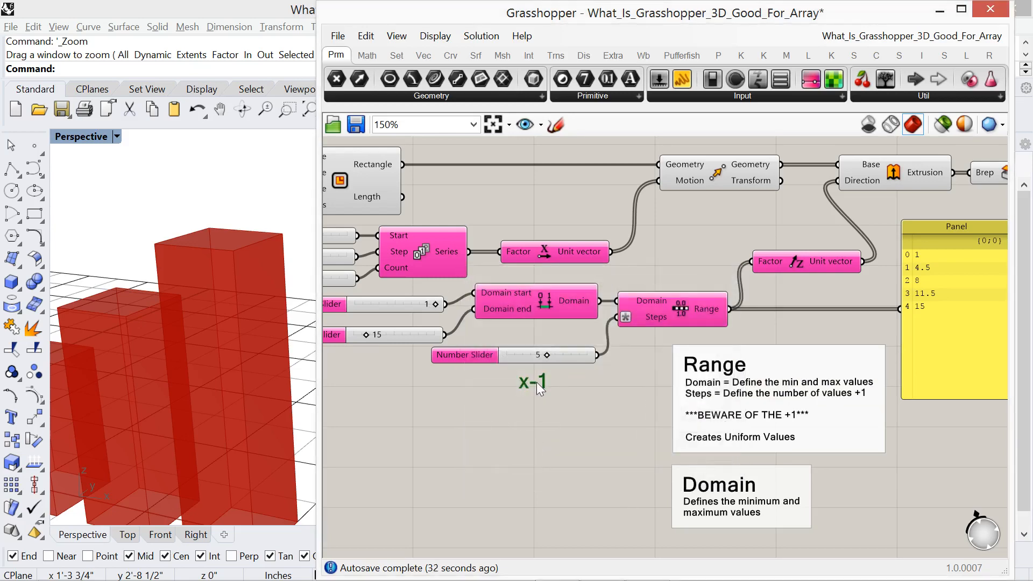
drag(537, 382, 619, 357)
- Examine the heights of the extruded boxes in the Rhino viewport and the matching Range values in the panel
scroll(196, 402, down, 6)
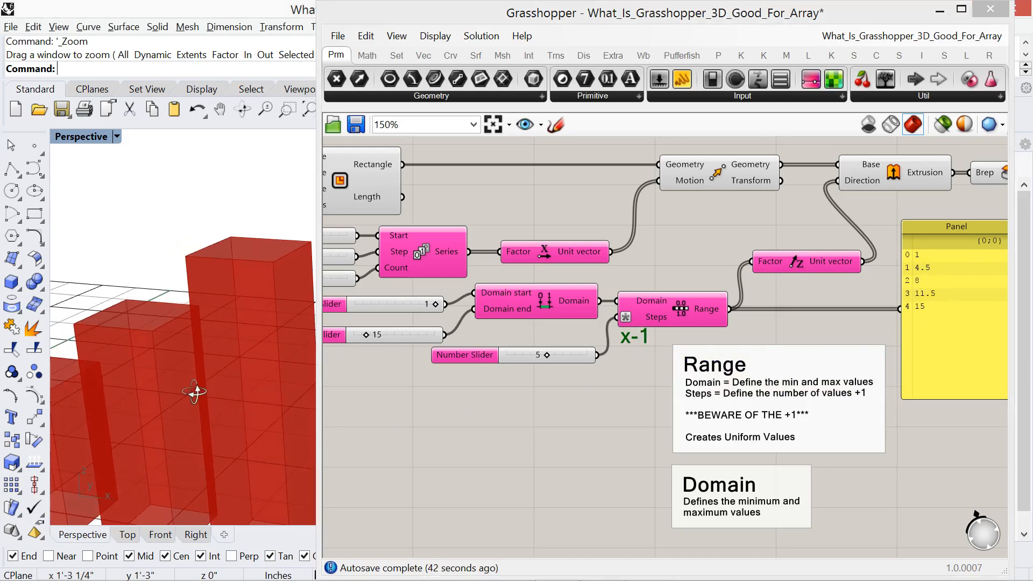
right_drag(151, 426, 196, 426)
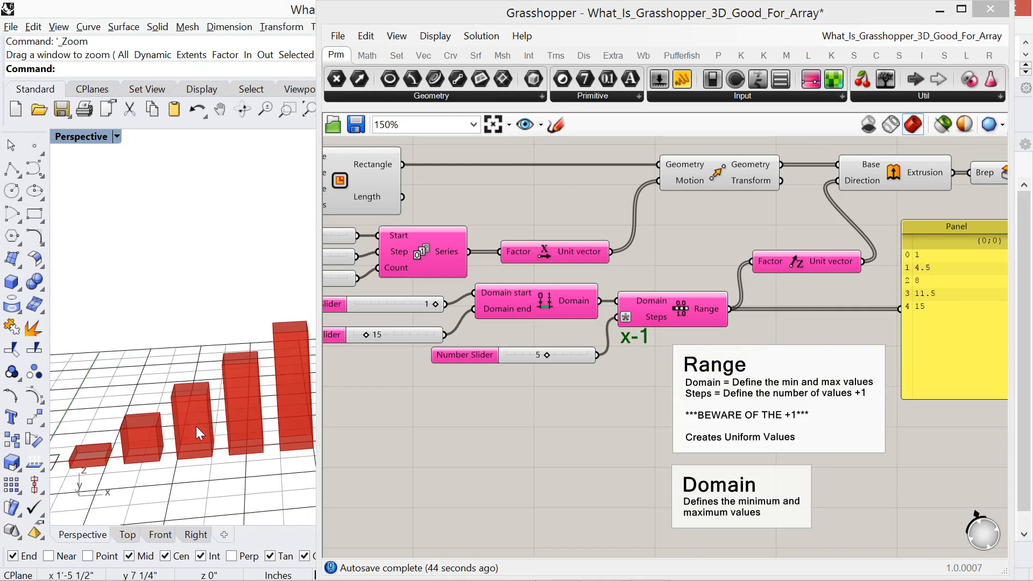
scroll(172, 431, down, 2)
right_drag(427, 426, 493, 450)
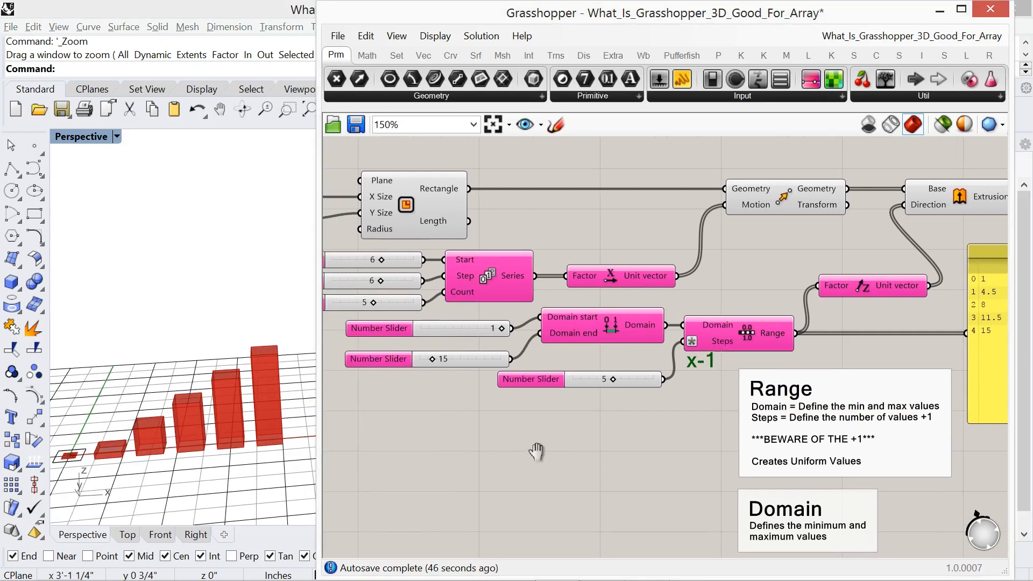
right_drag(599, 444, 491, 457)
scroll(872, 335, up, 1)
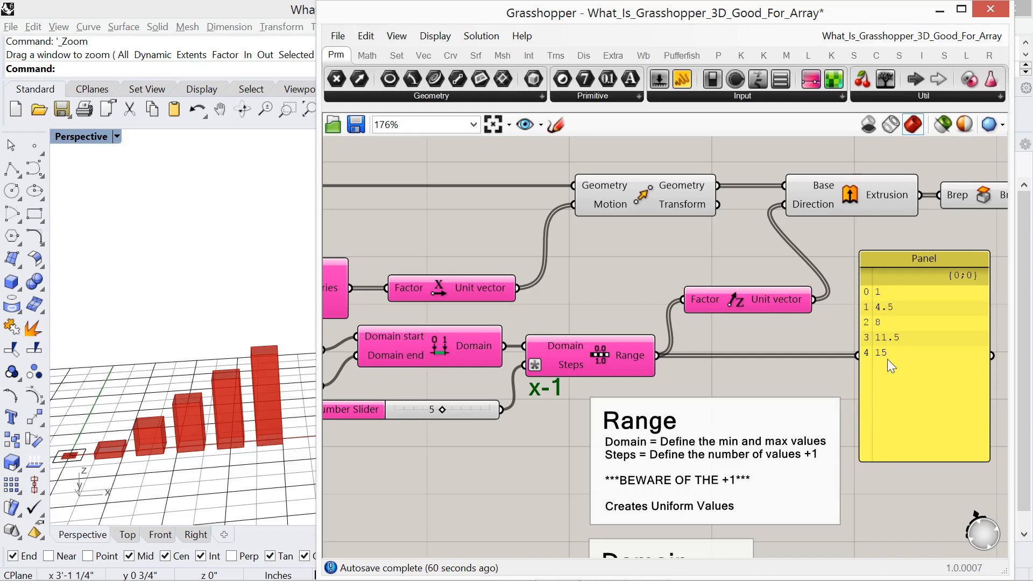
right_drag(556, 482, 622, 456)
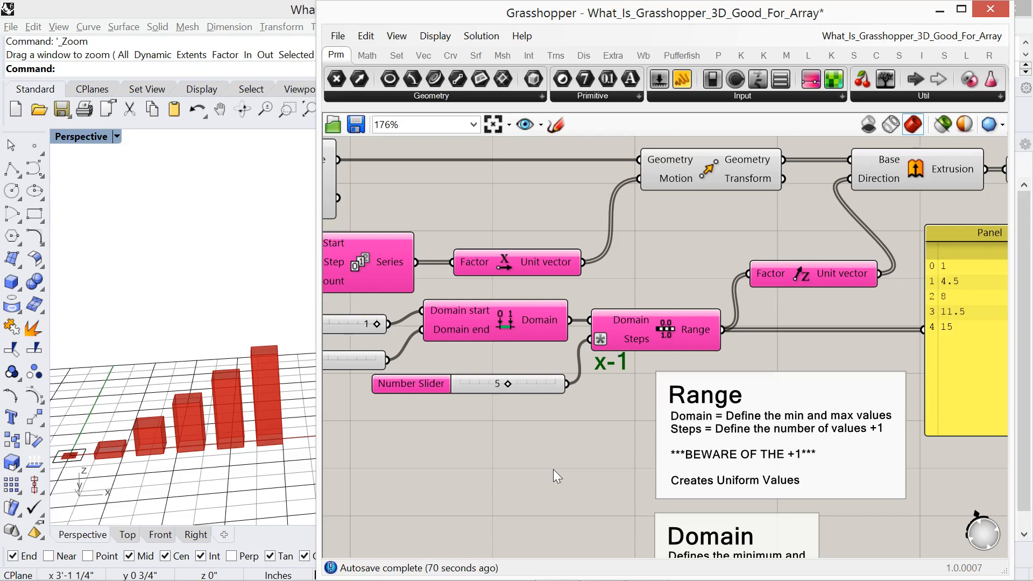
- Move the Random note from beneath the Graph Mapper note to just below the Domain note
scroll(434, 489, down, 2)
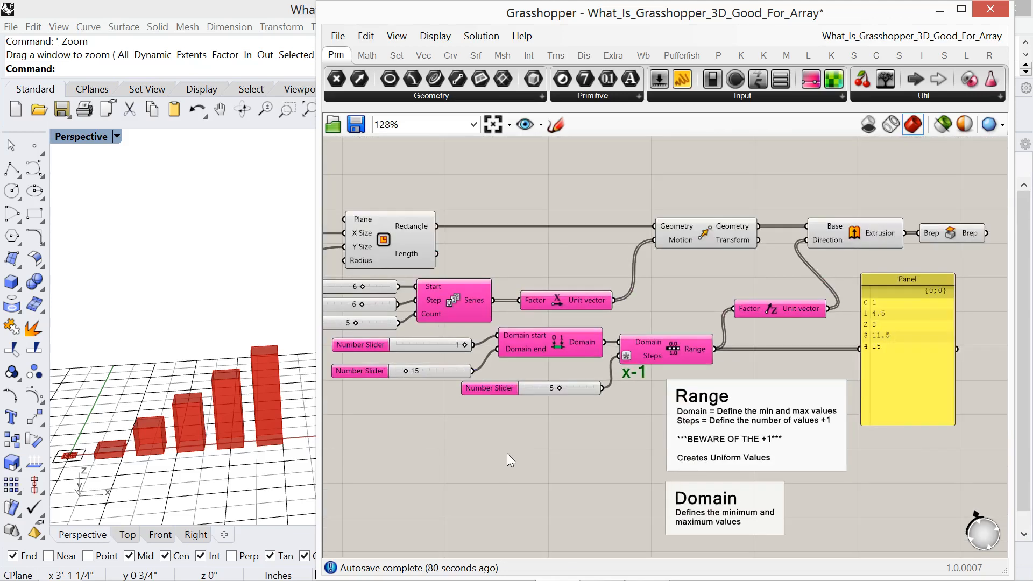
scroll(507, 453, down, 3)
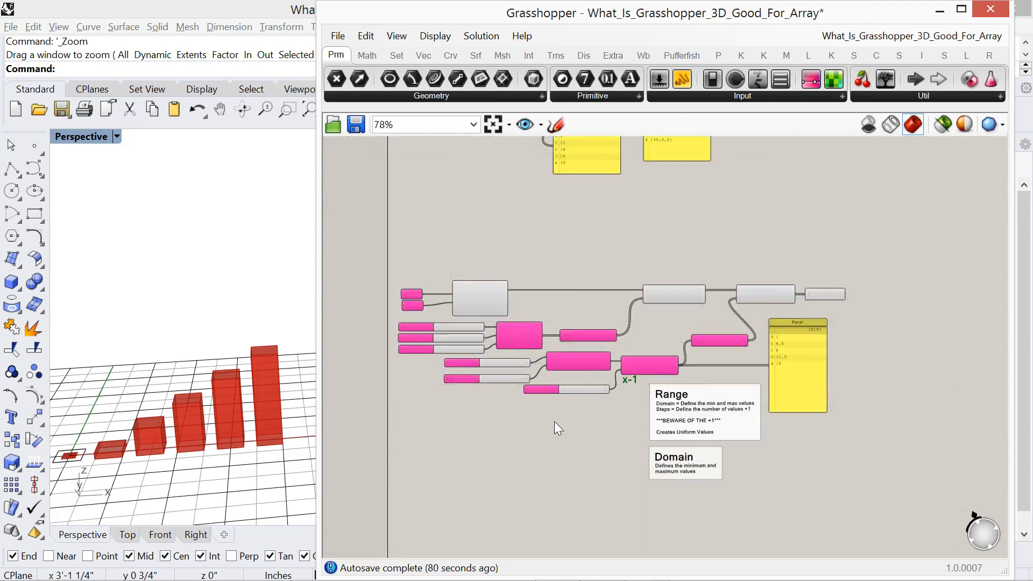
right_drag(614, 221, 581, 286)
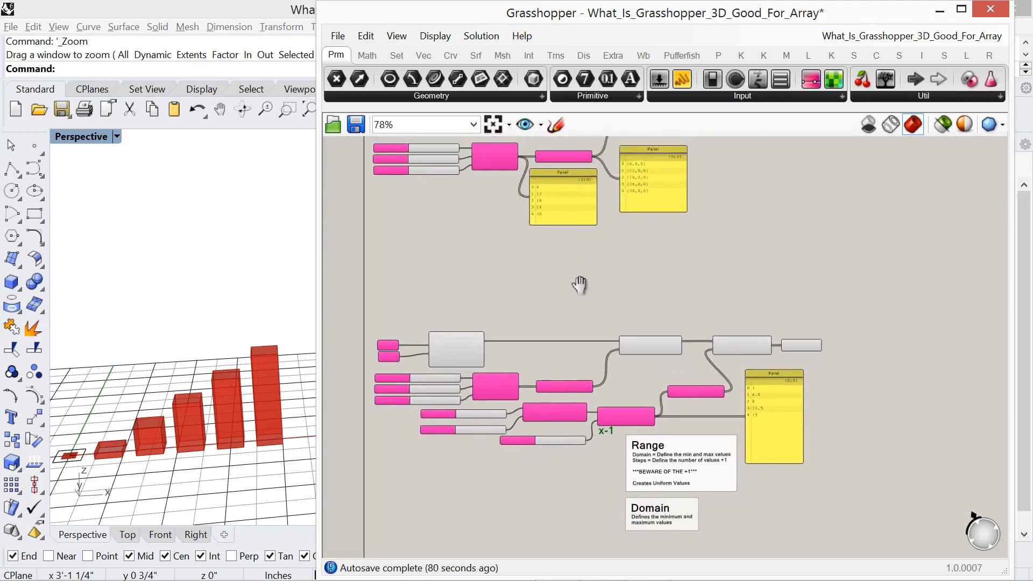
scroll(586, 295, down, 4)
right_drag(703, 205, 652, 459)
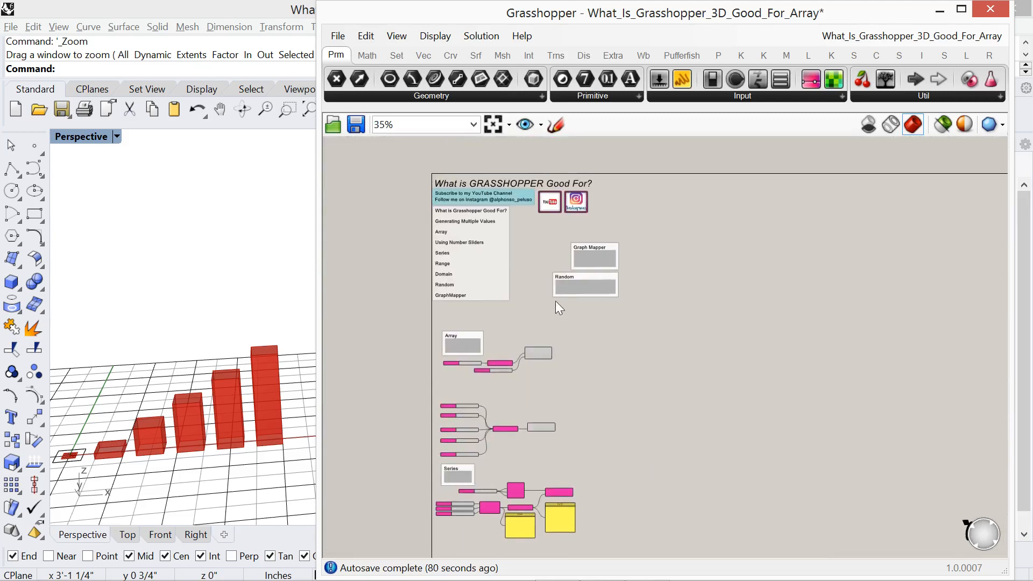
scroll(583, 276, up, 5)
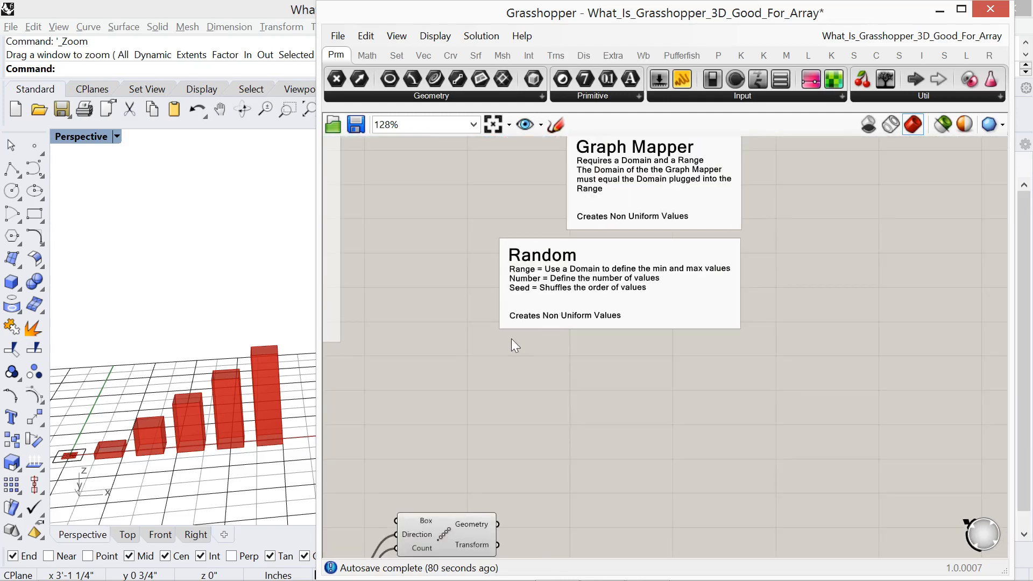
right_drag(468, 288, 490, 329)
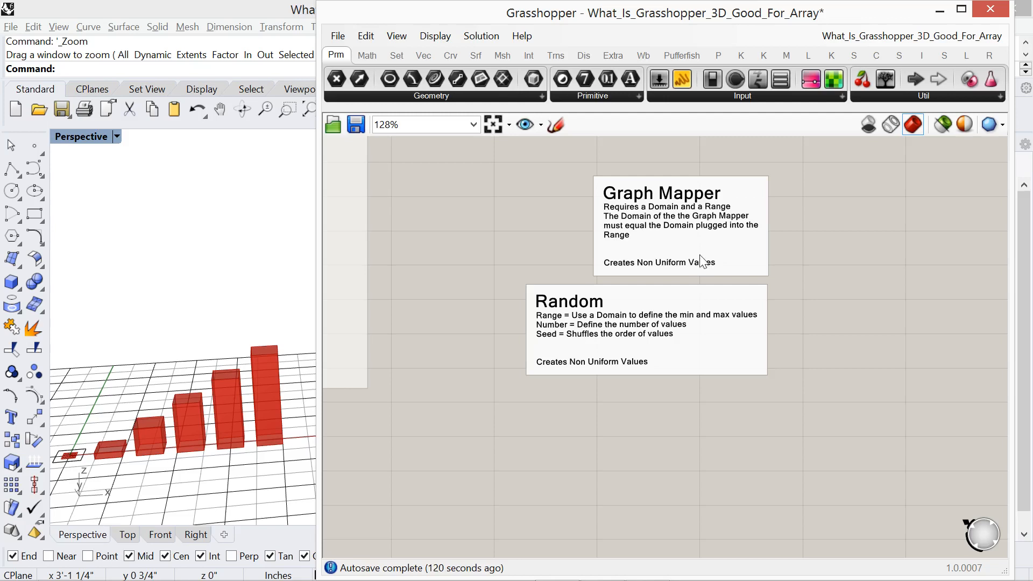
drag(638, 300, 643, 302)
scroll(700, 299, down, 5)
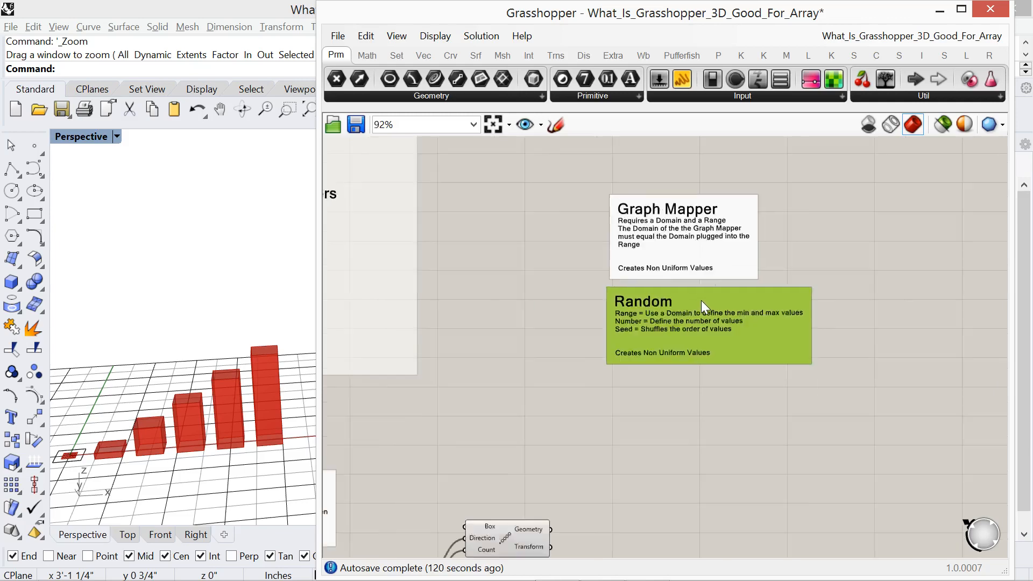
scroll(640, 479, up, 4)
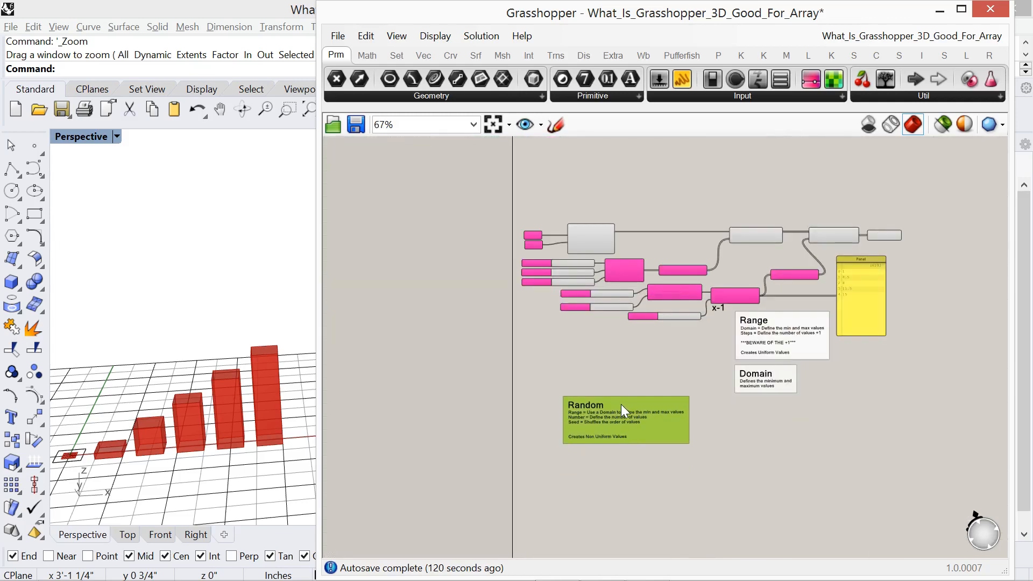
drag(621, 405, 766, 417)
scroll(789, 392, up, 2)
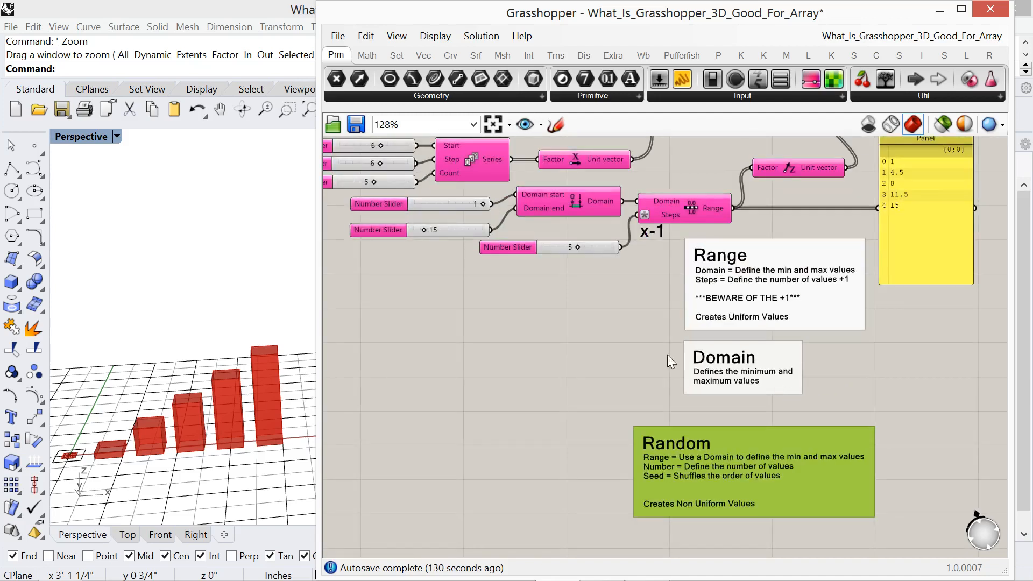
right_drag(699, 279, 600, 396)
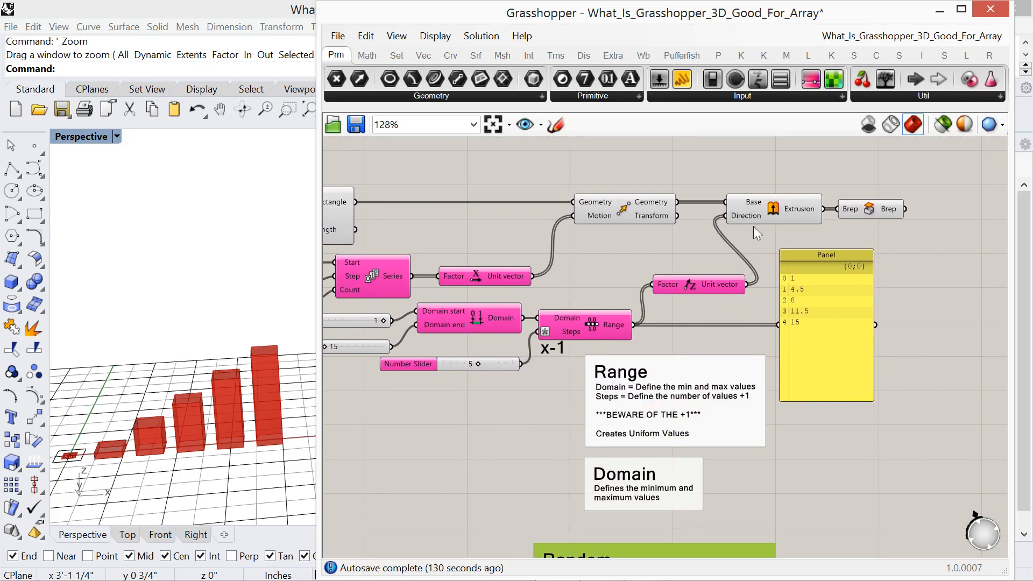
right_drag(677, 345, 692, 222)
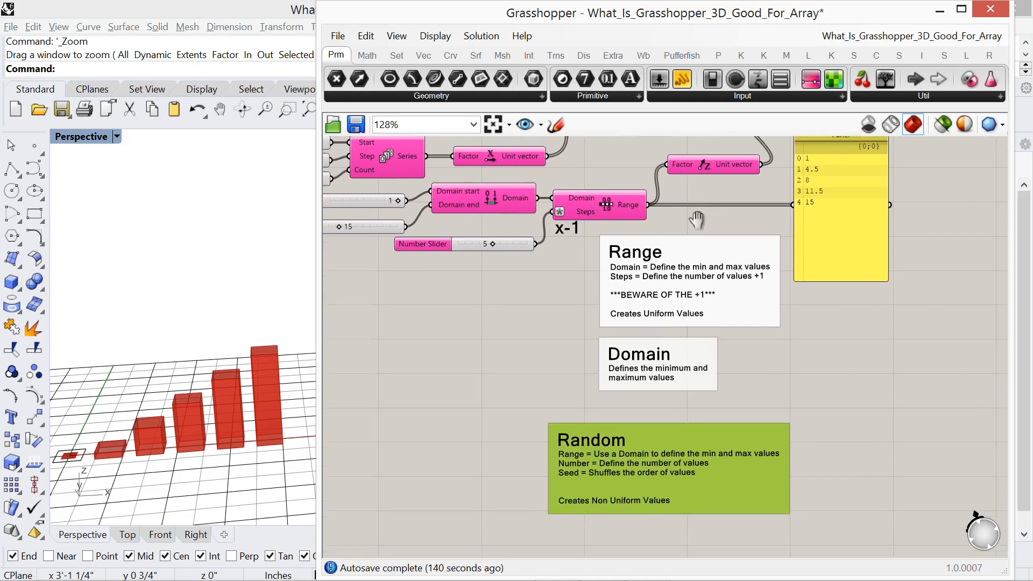
drag(667, 435, 673, 412)
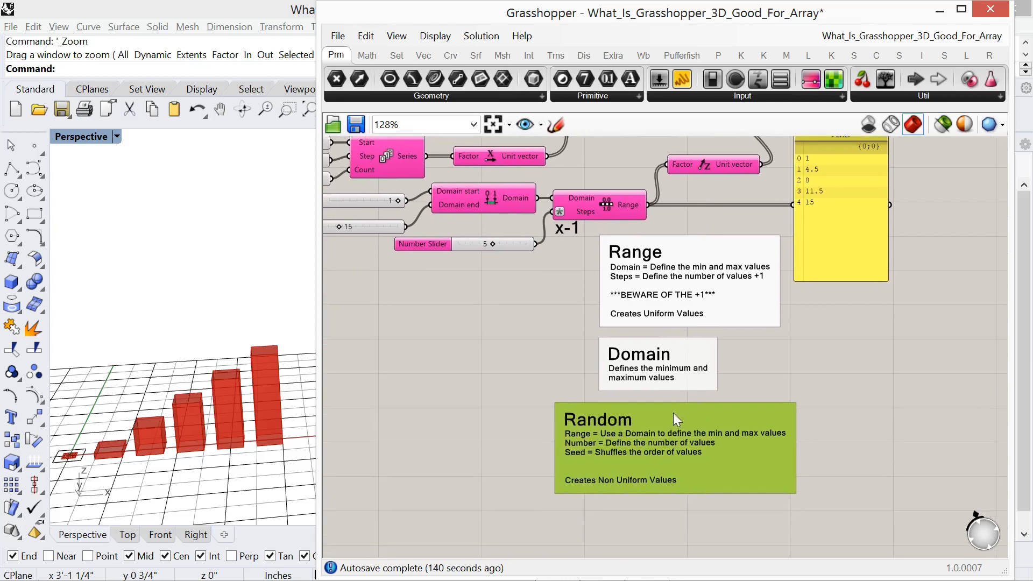
- Add a Random component to the canvas and place it directly beneath the Random note
click(592, 522)
double_click(592, 522)
text(ran)
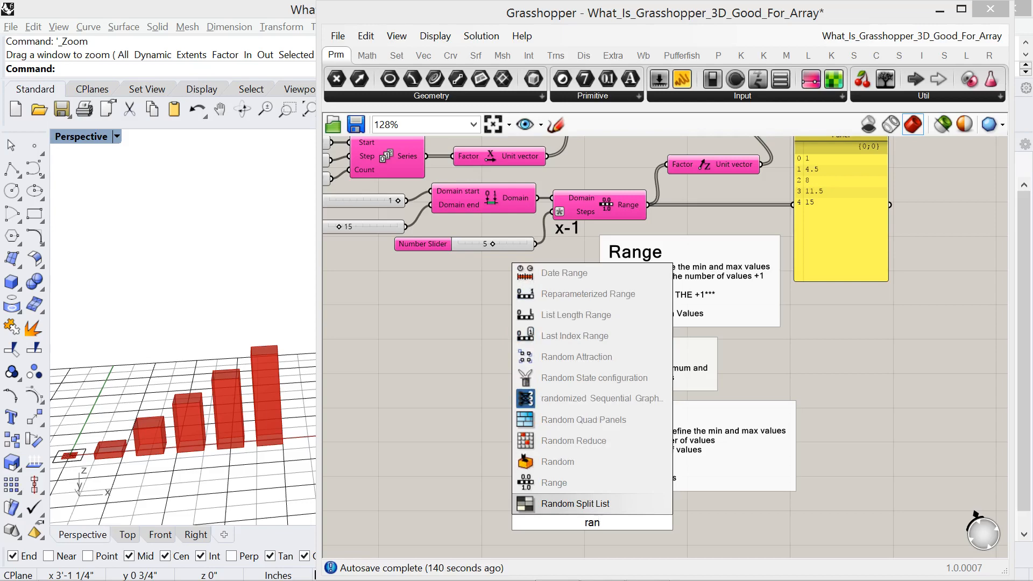
click(573, 461)
scroll(686, 512, up, 5)
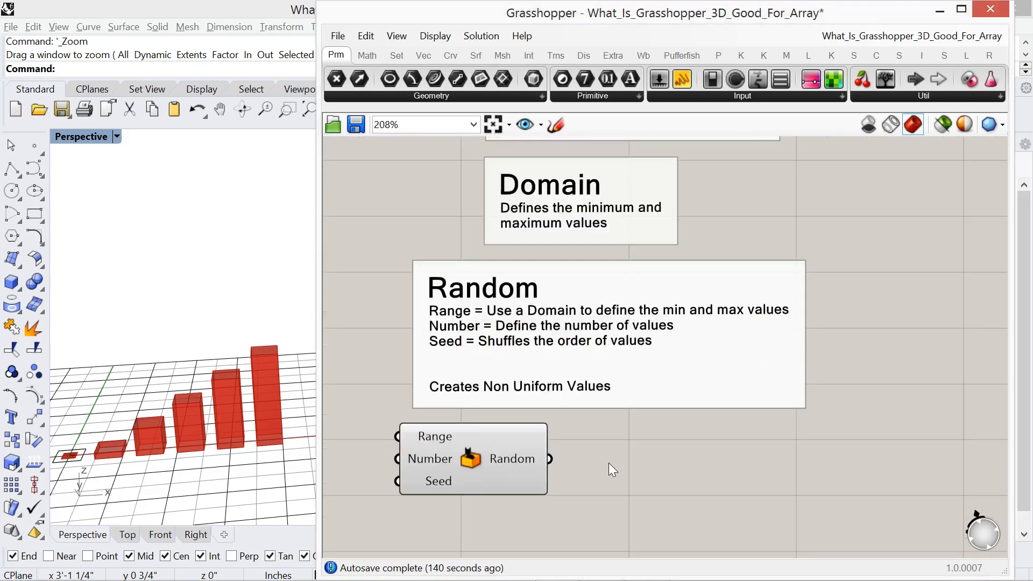
mouse_move(469, 457)
drag(476, 464, 645, 472)
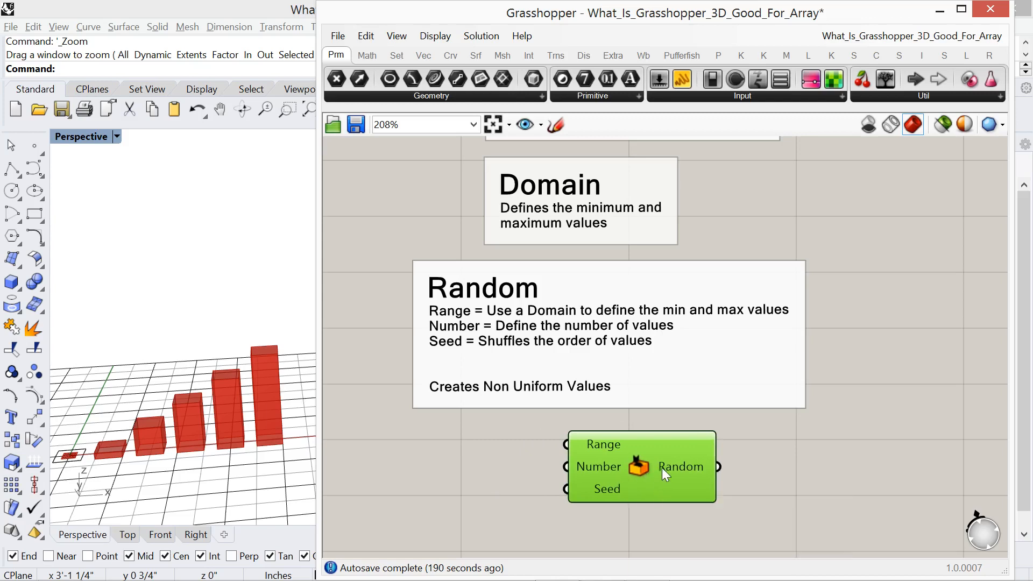
- Duplicate Construct Domain with its 1 and 15 sliders beside Random and connect the copied domain to Random's Range input
mouse_move(609, 447)
scroll(605, 431, down, 4)
right_drag(522, 311, 520, 323)
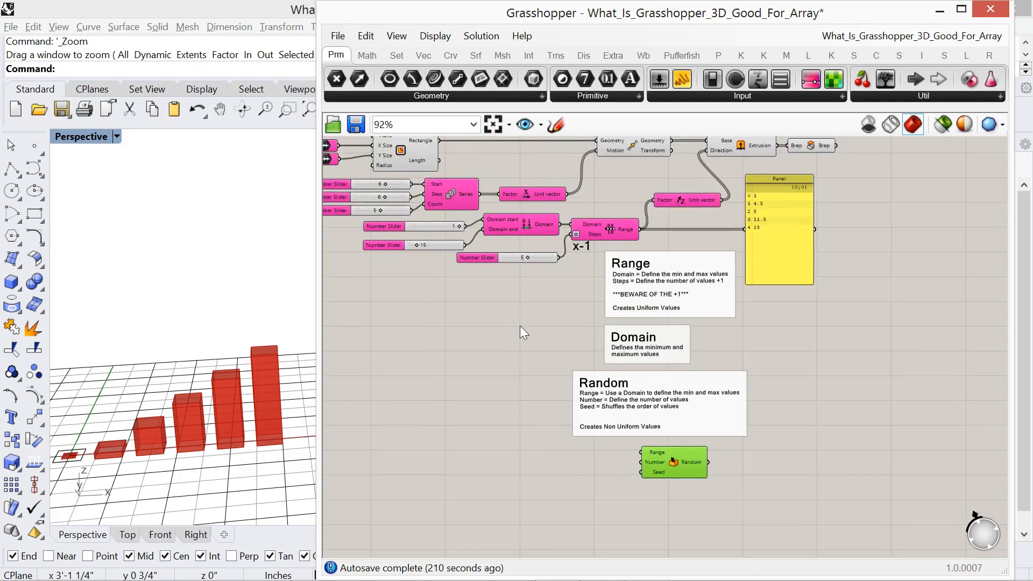
scroll(494, 249, up, 3)
right_drag(492, 238, 582, 300)
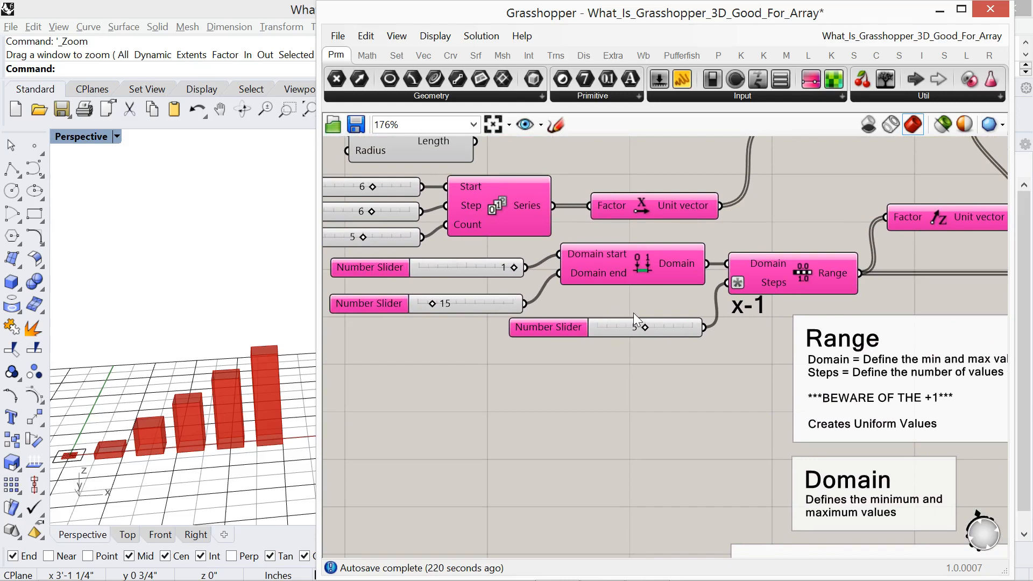
drag(635, 308, 475, 258)
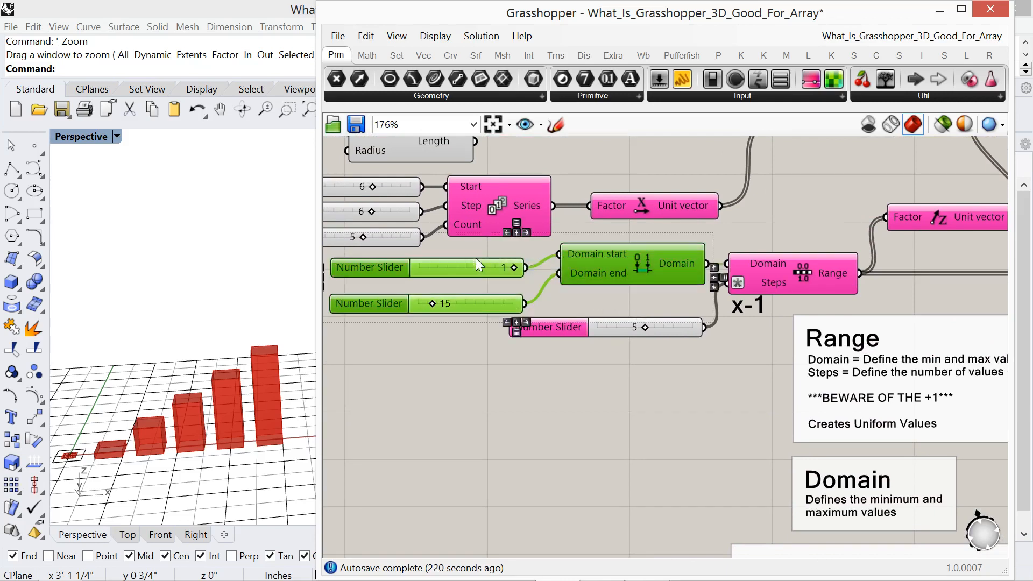
drag(595, 261, 640, 437)
scroll(611, 360, down, 5)
scroll(624, 491, up, 1)
scroll(631, 495, up, 5)
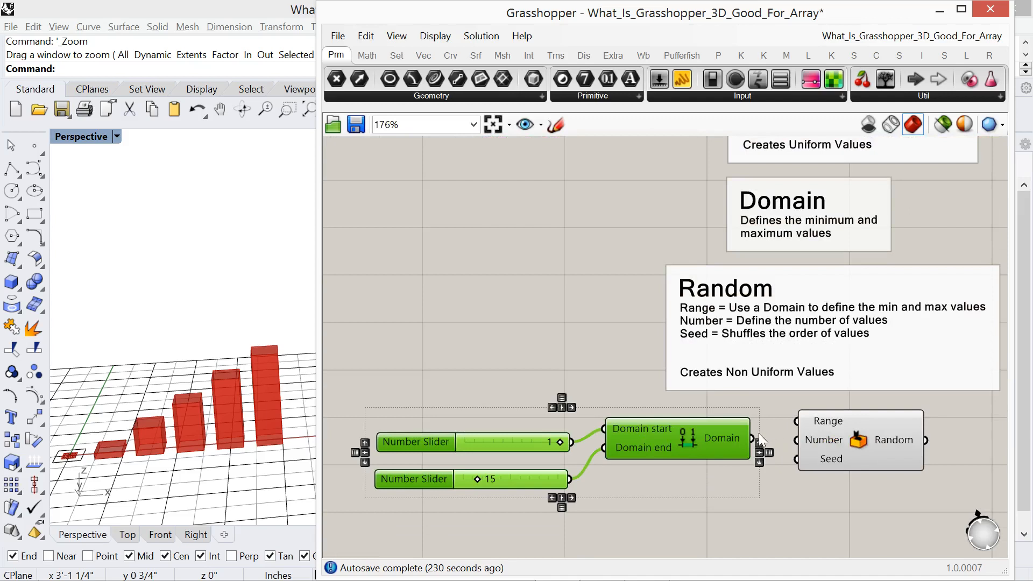
drag(753, 439, 787, 420)
drag(628, 448, 623, 429)
- Add a Panel fed by Random's output, make it slightly taller and place it beside the component
right_drag(682, 457, 524, 446)
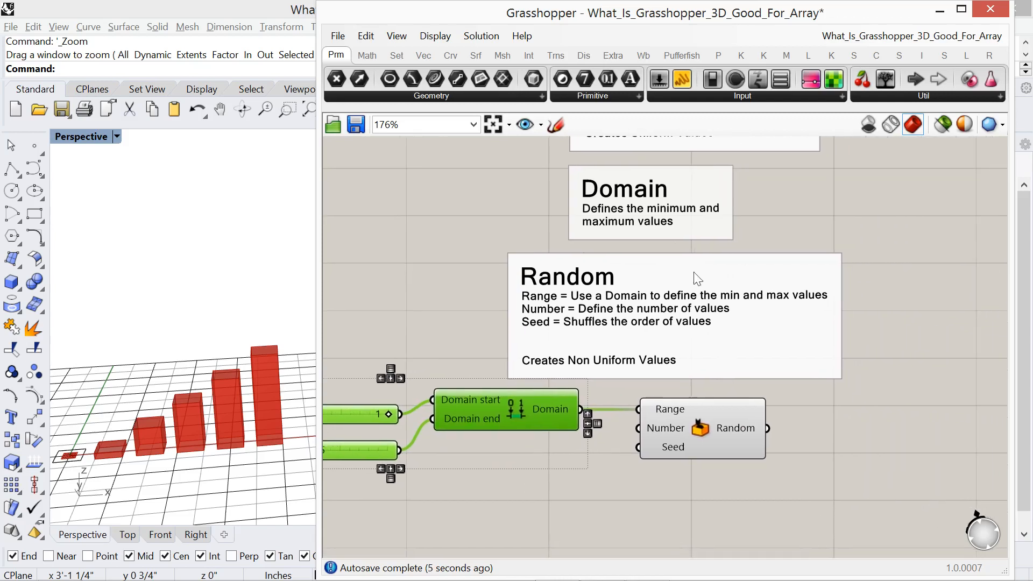
drag(682, 80, 828, 415)
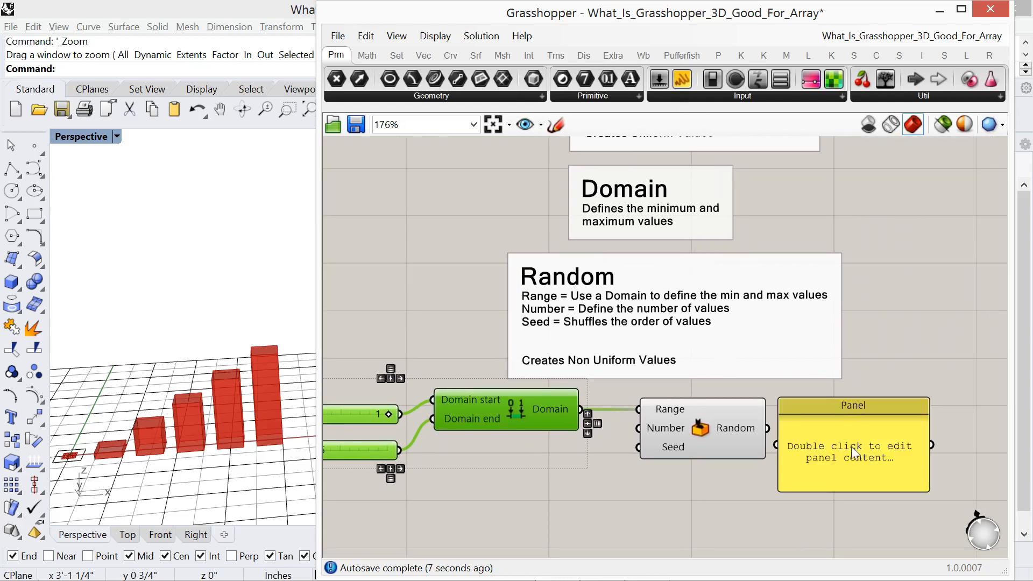
drag(770, 437, 782, 445)
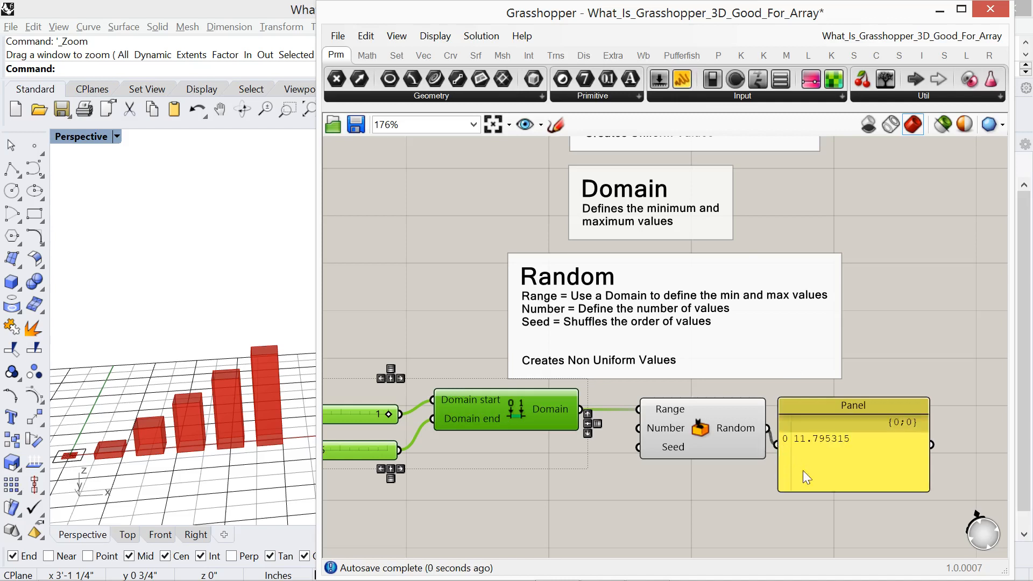
drag(836, 491, 853, 509)
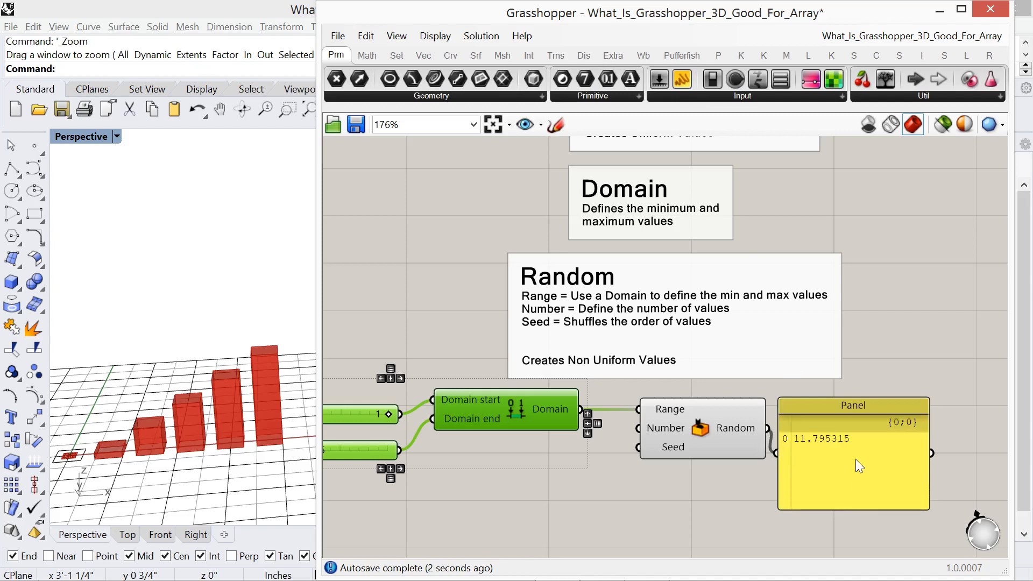
drag(857, 408, 905, 382)
- Create a number slider set to 5, connect it to Random's Number input and place it below the copied Construct Domain
mouse_move(667, 425)
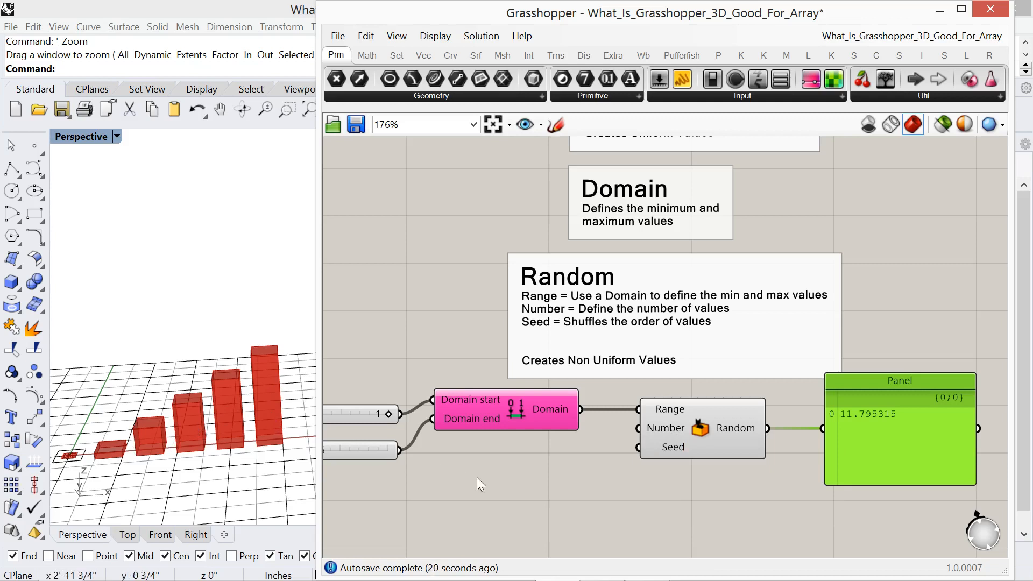
double_click(503, 489)
text(5)
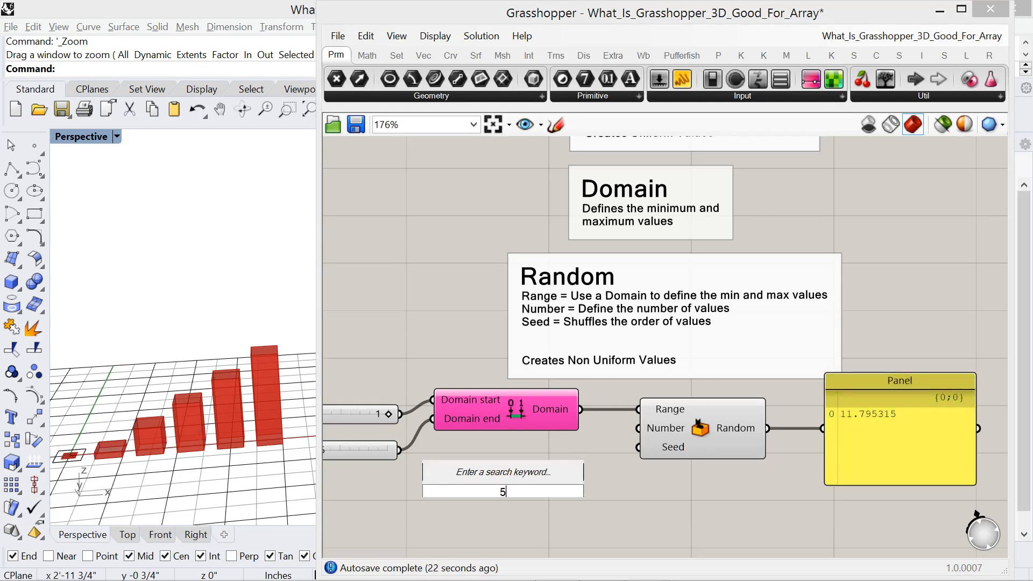
key(Return)
drag(601, 489, 638, 428)
drag(552, 494, 554, 475)
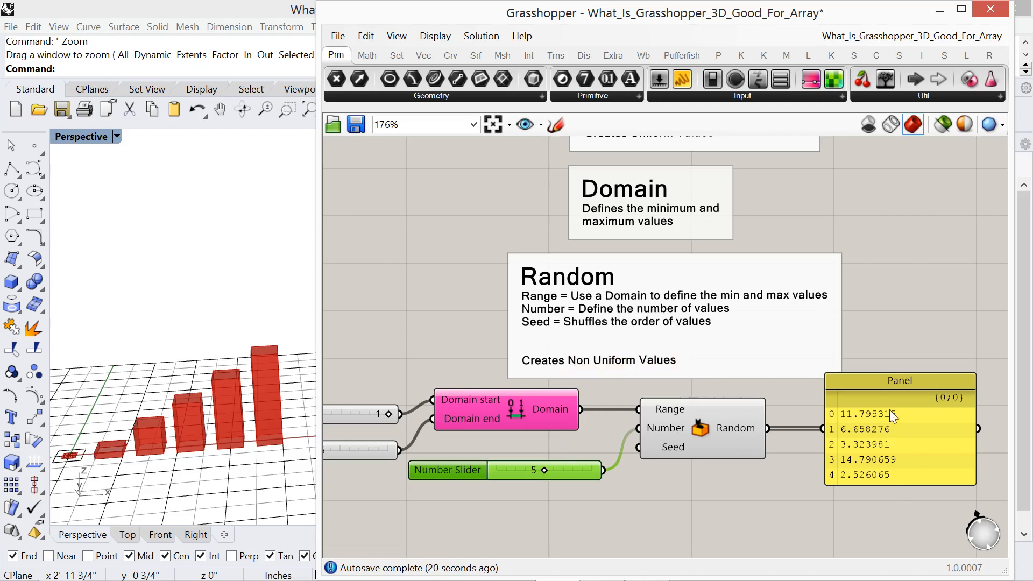
drag(577, 469, 579, 462)
- Add another number slider with a value of 5 and connect it to Random's Seed input
double_click(534, 525)
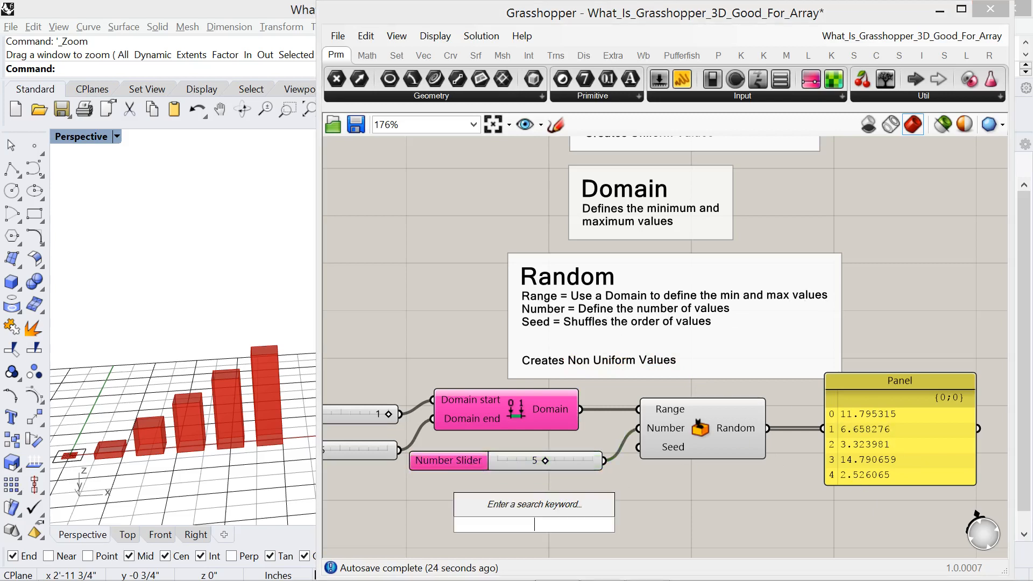
text(slider)
key(Return)
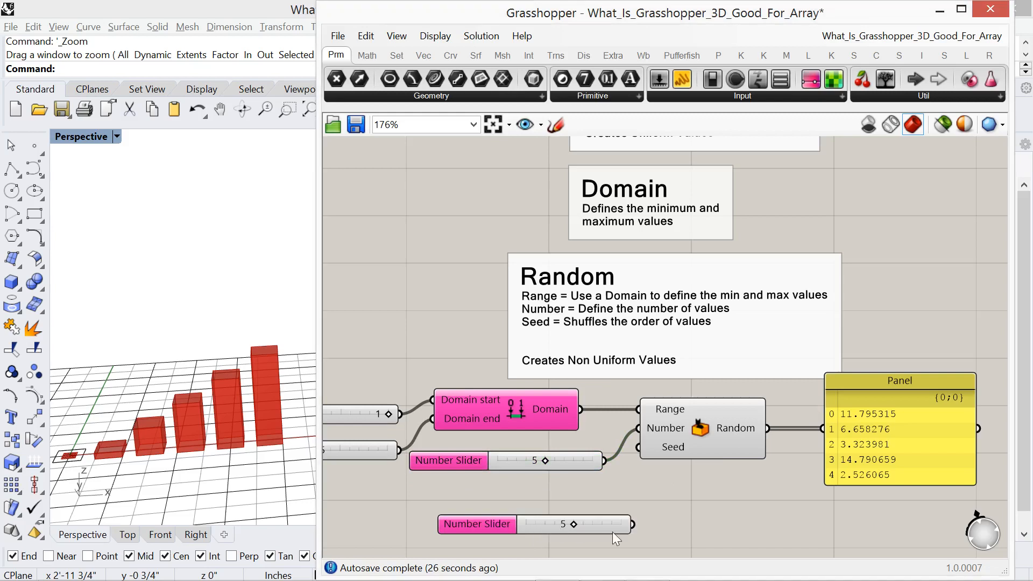
click(593, 517)
drag(610, 515, 634, 462)
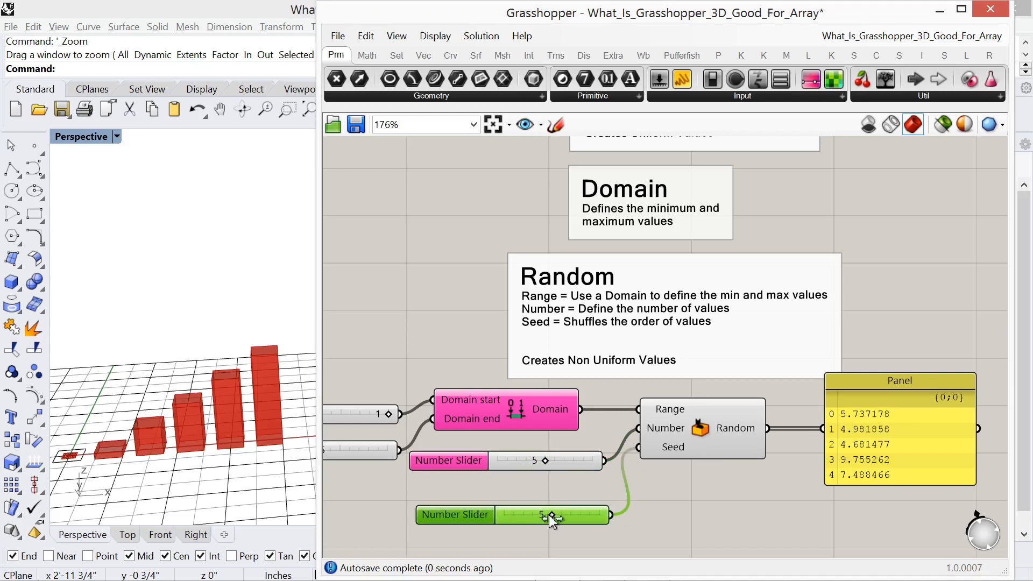
mouse_move(550, 515)
mouse_down()
mouse_move(491, 520)
mouse_move(613, 522)
mouse_move(530, 518)
mouse_move(551, 521)
mouse_up()
- Connect the Random values panel to the Z unit vector's Factor input in place of Range and view the extruded boxes up close
scroll(749, 325, down, 3)
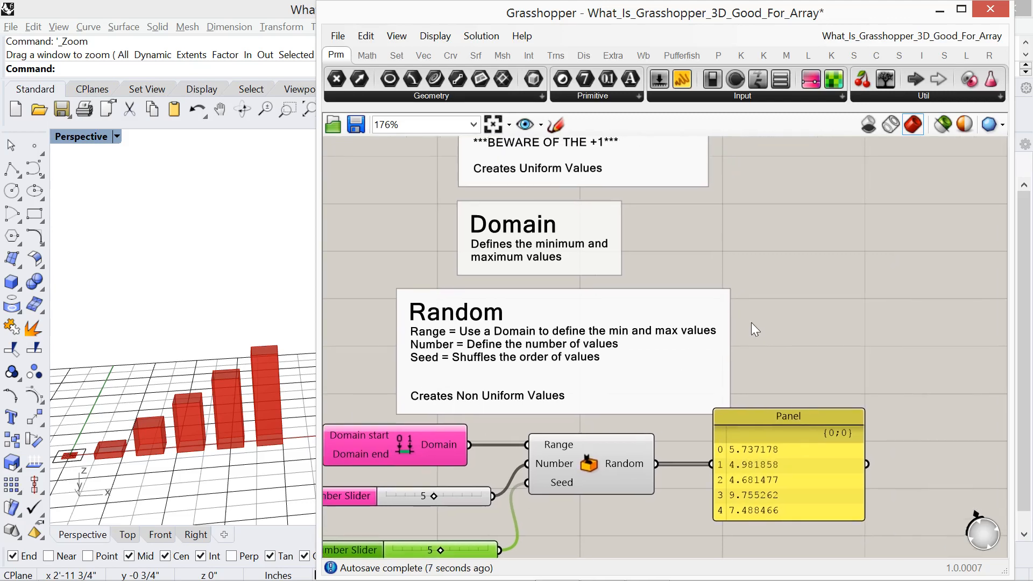
right_drag(725, 350, 722, 402)
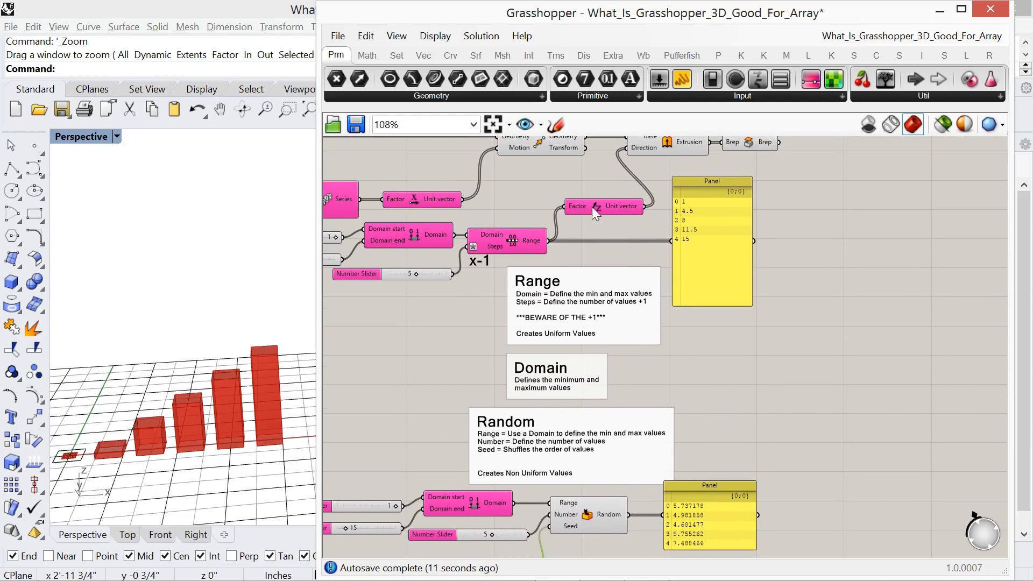
right_drag(590, 194, 588, 223)
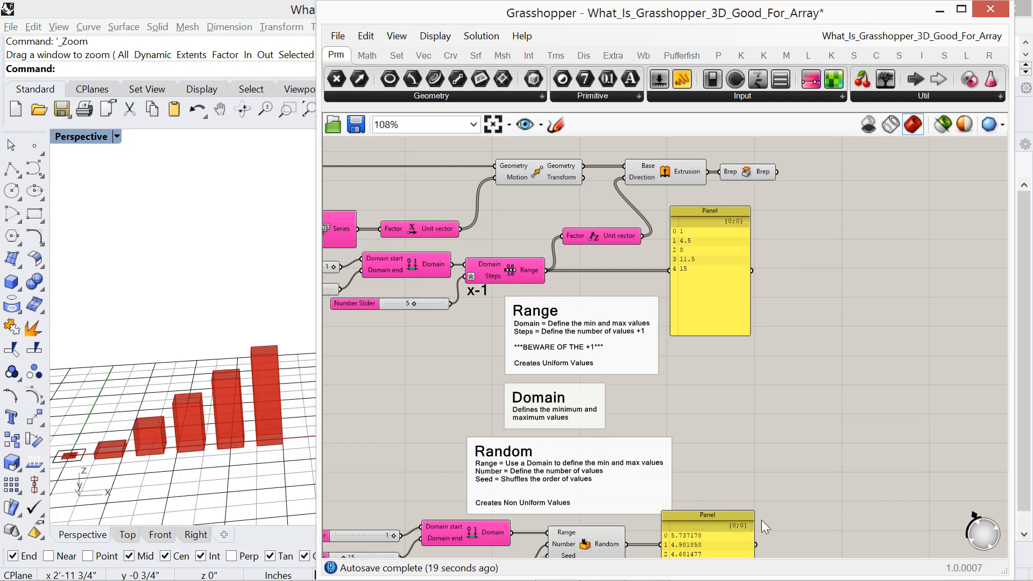
right_drag(798, 504, 784, 464)
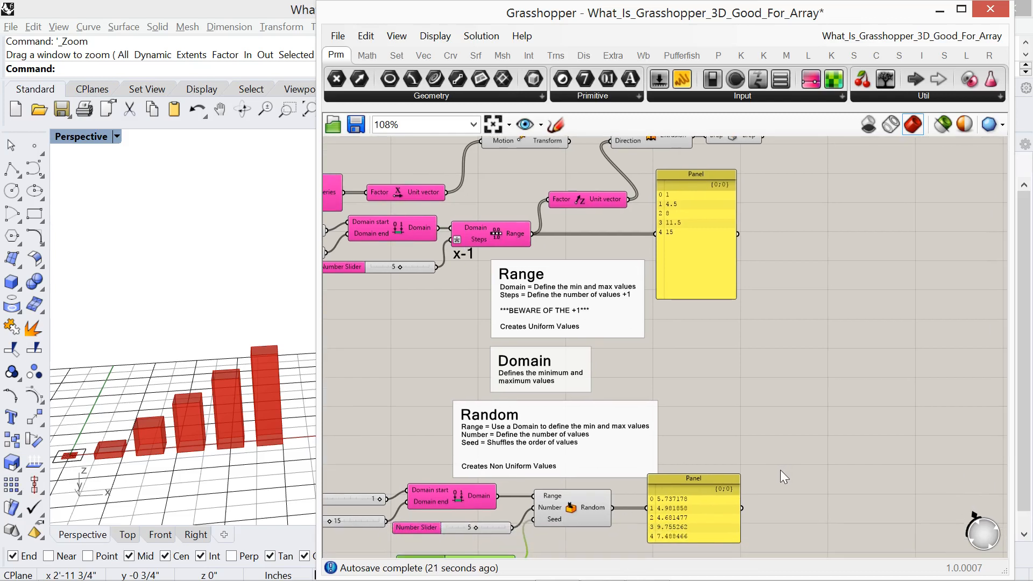
drag(741, 508, 548, 200)
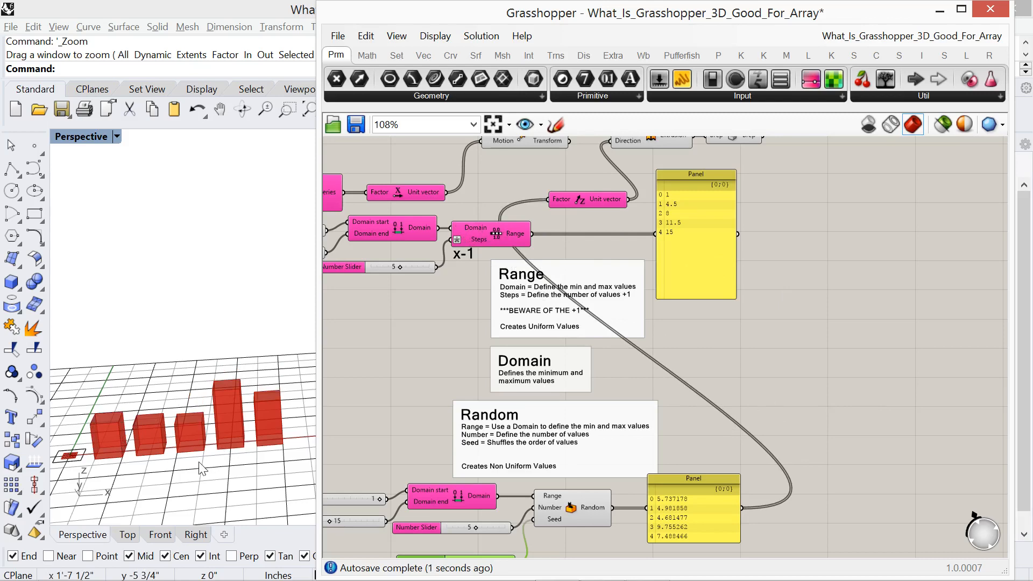
right_drag(199, 468, 162, 474)
scroll(149, 463, up, 2)
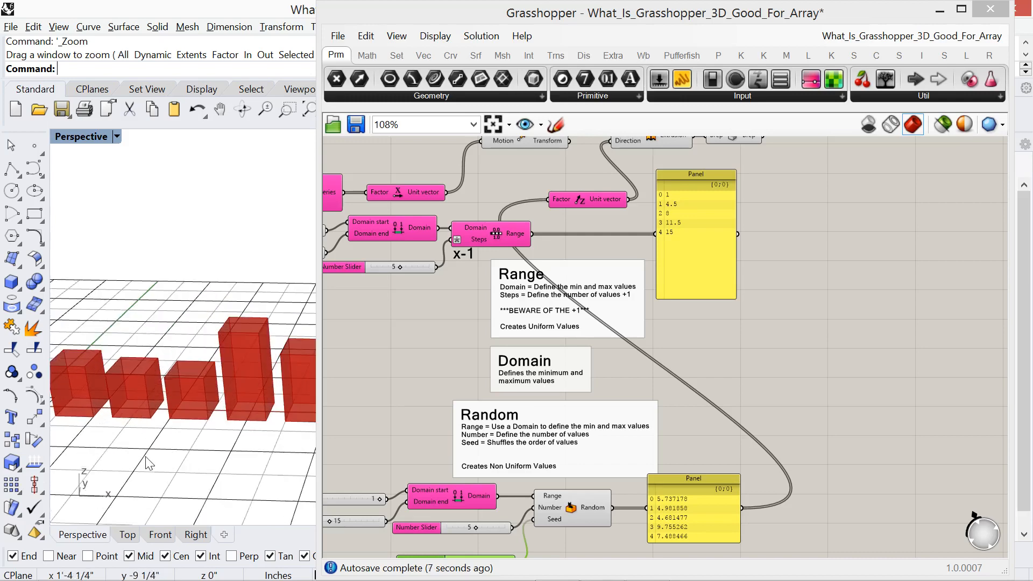
- Spread out the layout by moving the Z unit vector component and the Range values panel farther away from the Range component
scroll(151, 463, down, 3)
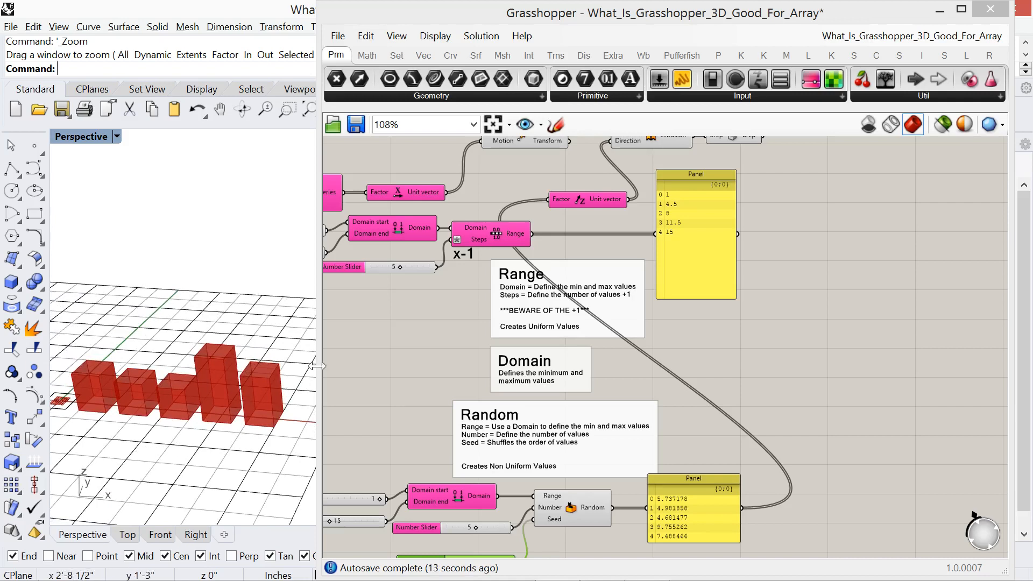
drag(603, 200, 627, 195)
drag(702, 179, 765, 172)
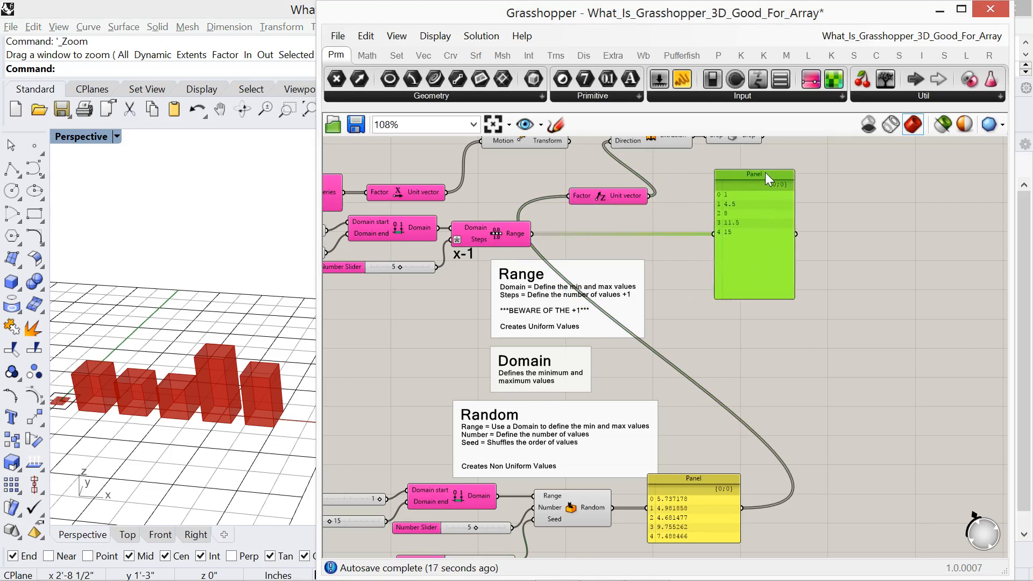
drag(635, 198, 661, 205)
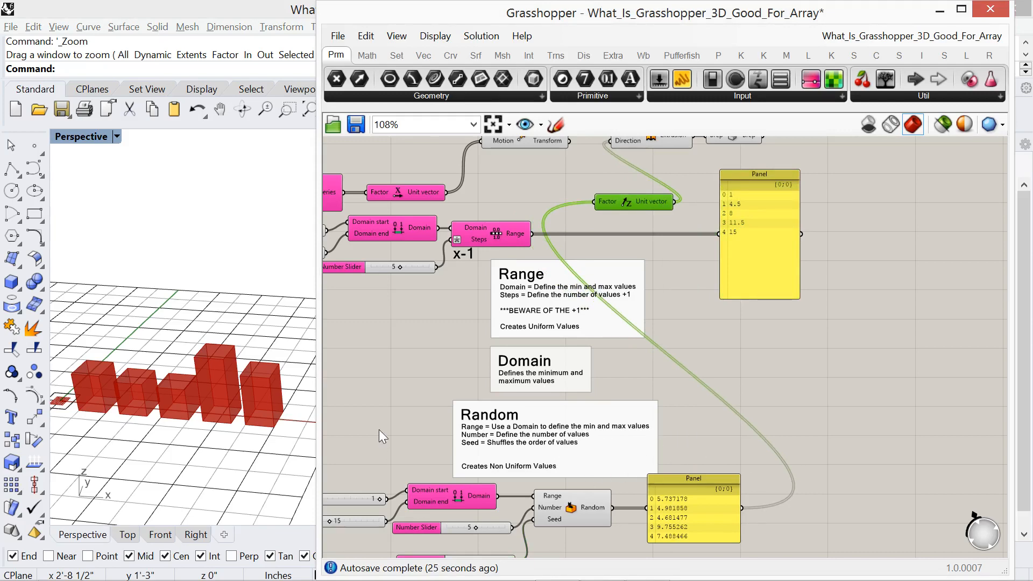
- Try a different value on Random's Seed slider and return it to 5
scroll(495, 505, up, 4)
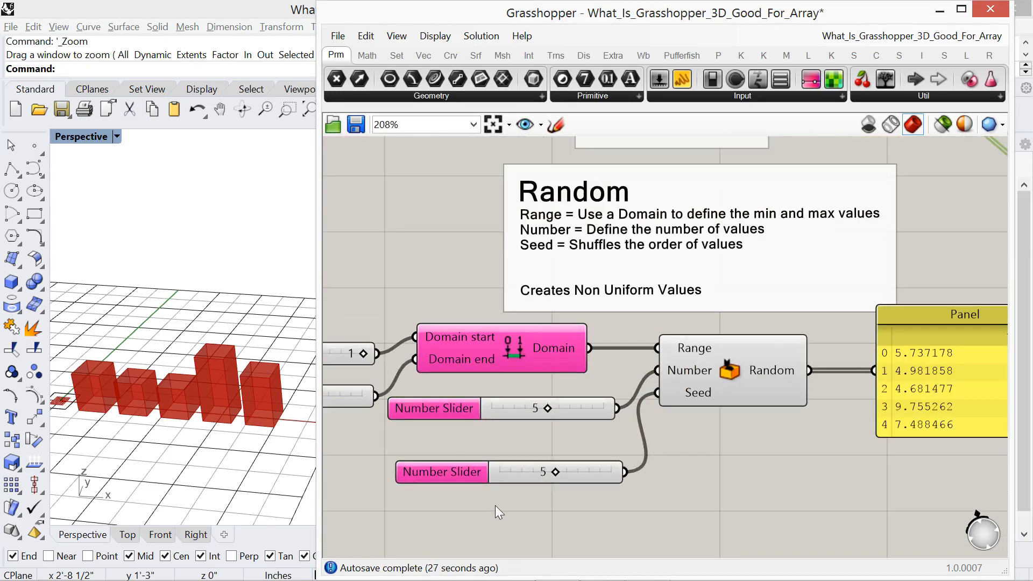
right_drag(482, 447, 518, 460)
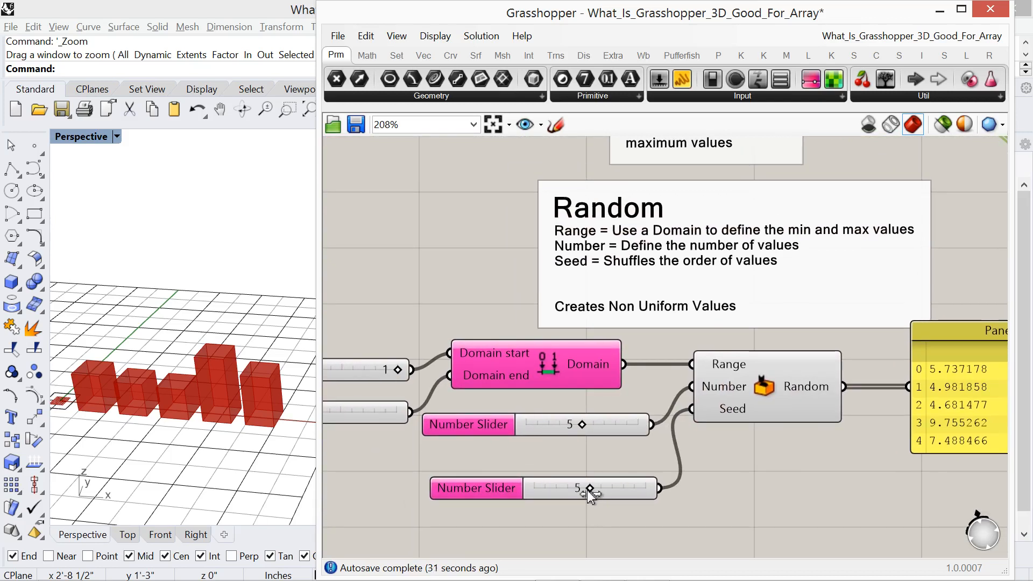
drag(587, 488, 614, 502)
mouse_move(600, 498)
mouse_down()
mouse_move(535, 504)
mouse_move(651, 502)
mouse_move(592, 505)
mouse_up()
right_drag(732, 471, 729, 453)
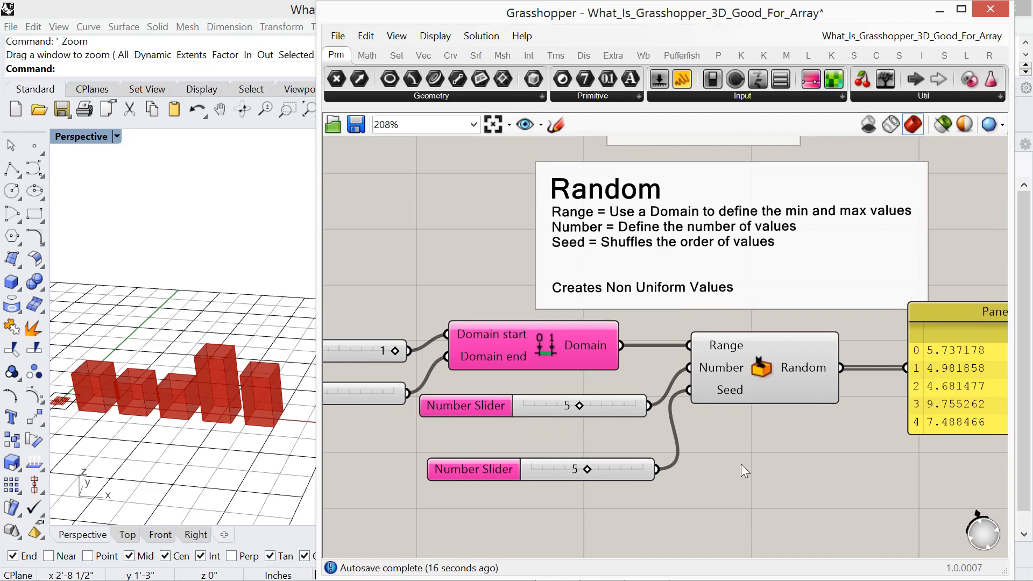
- Move the Graph Mapper note from the upper part of the canvas to just below the Random component group
scroll(499, 336, down, 8)
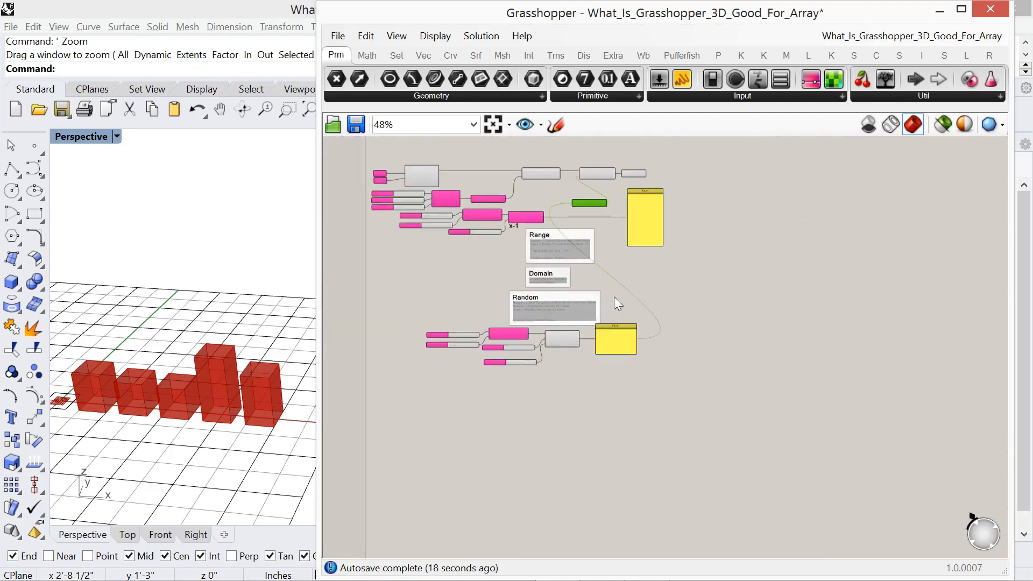
right_drag(657, 277, 622, 468)
scroll(550, 327, down, 2)
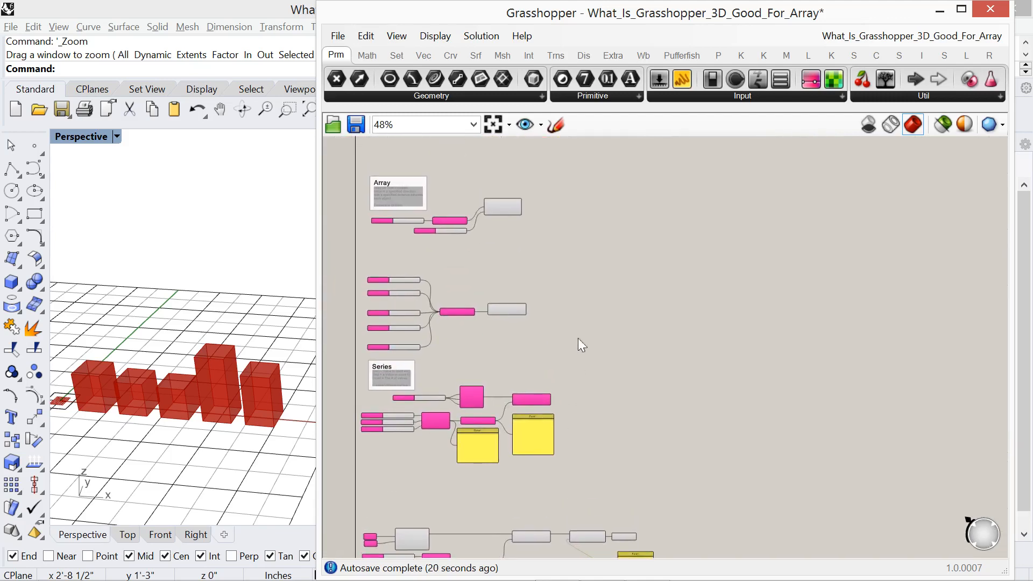
scroll(540, 251, down, 1)
right_drag(547, 218, 525, 353)
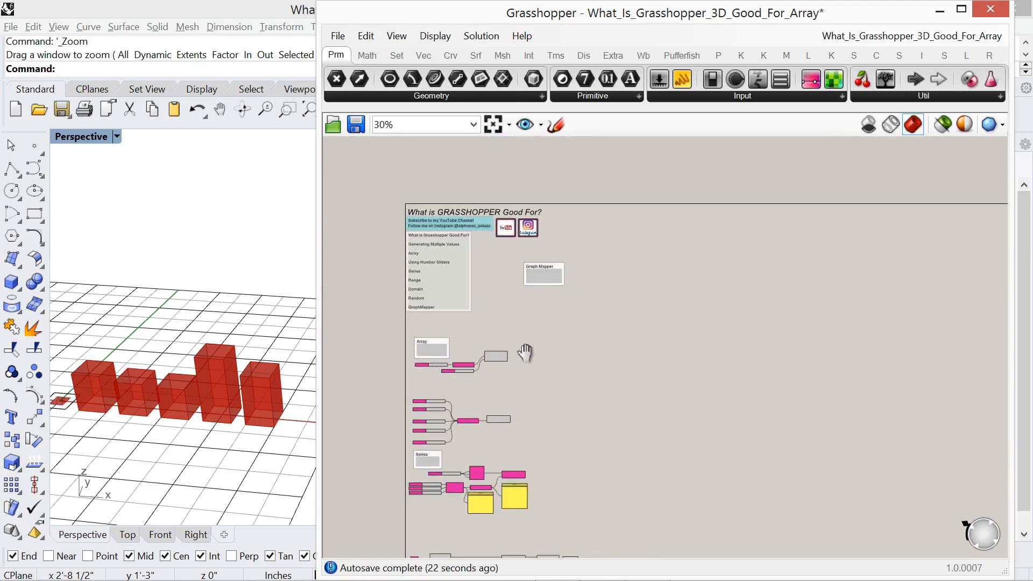
scroll(521, 302, up, 4)
scroll(522, 304, up, 2)
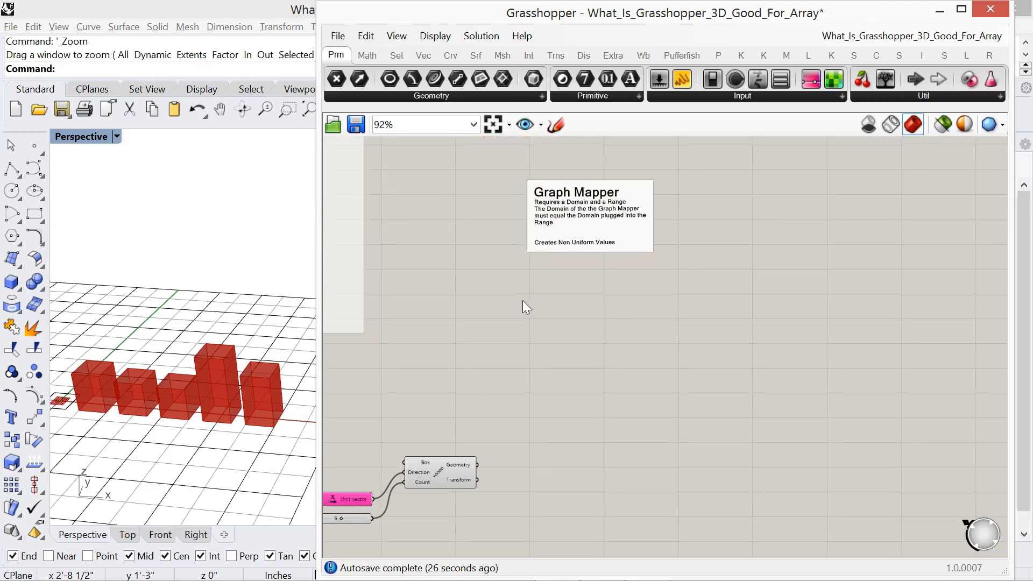
drag(577, 225, 602, 202)
scroll(603, 203, down, 8)
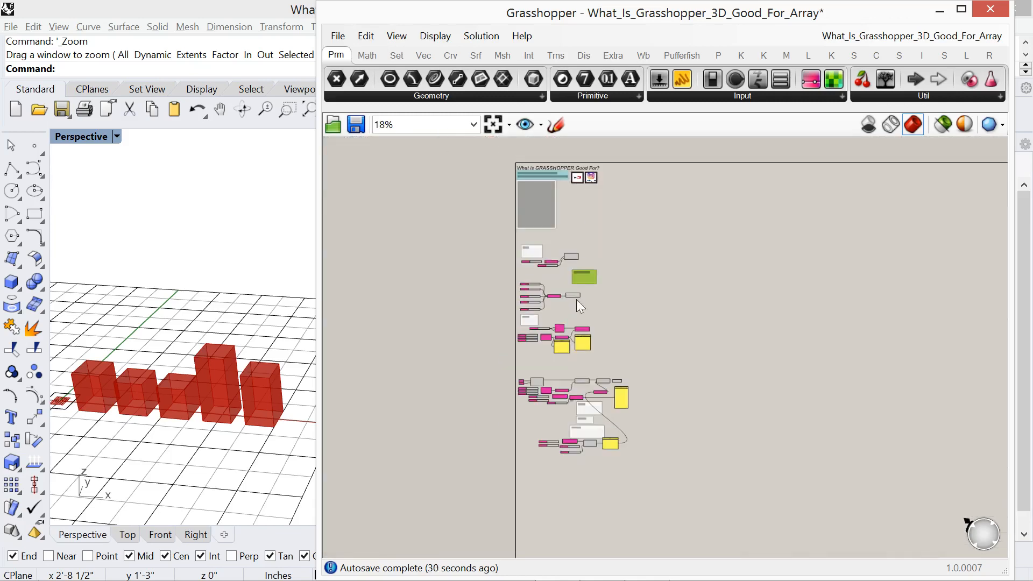
drag(584, 279, 596, 490)
scroll(596, 489, up, 6)
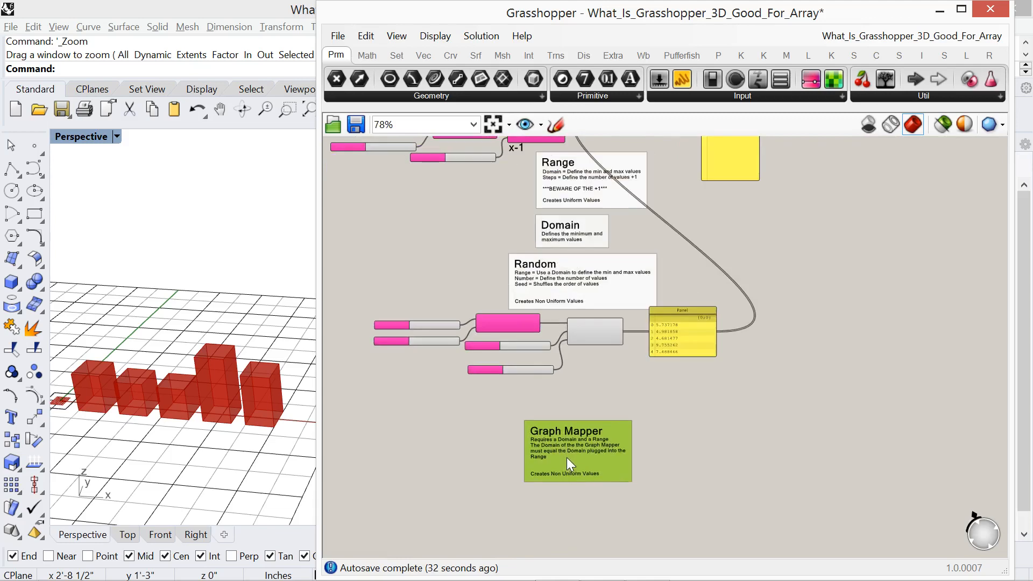
drag(566, 457, 560, 428)
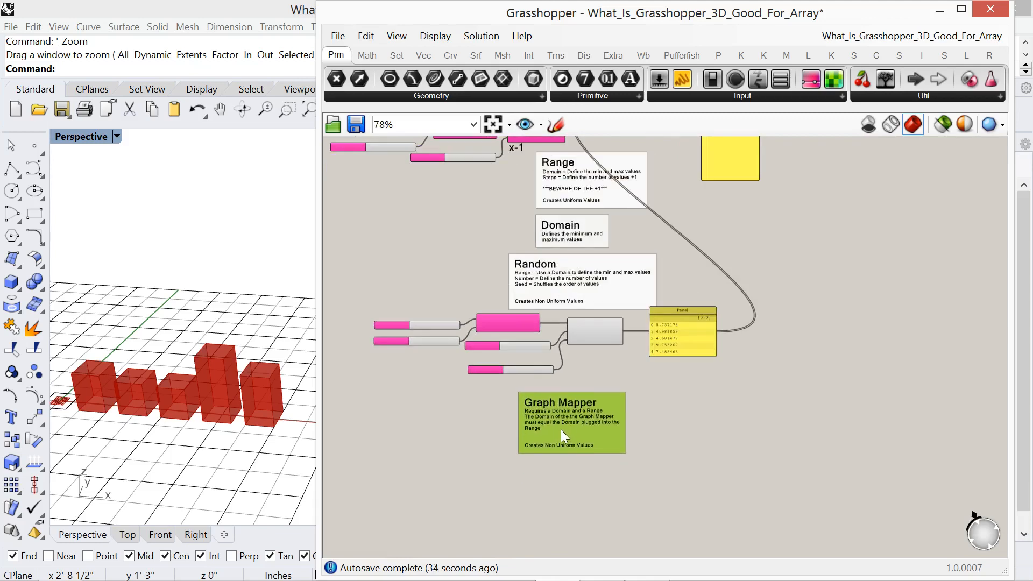
scroll(561, 429, up, 3)
drag(560, 429, 567, 424)
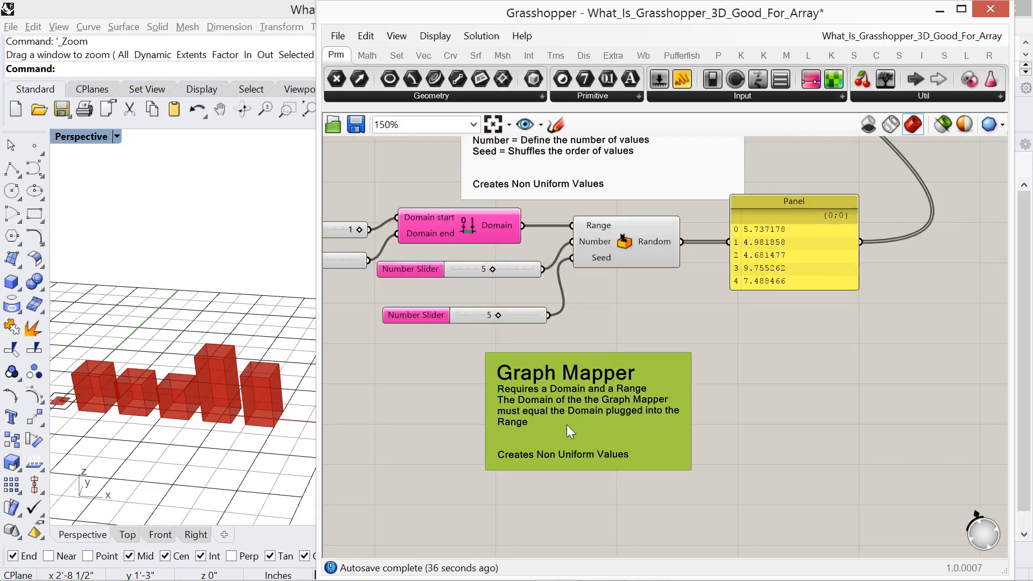
- Add a Graph Mapper component directly below the Graph Mapper note
right_drag(774, 430, 741, 351)
scroll(672, 384, up, 2)
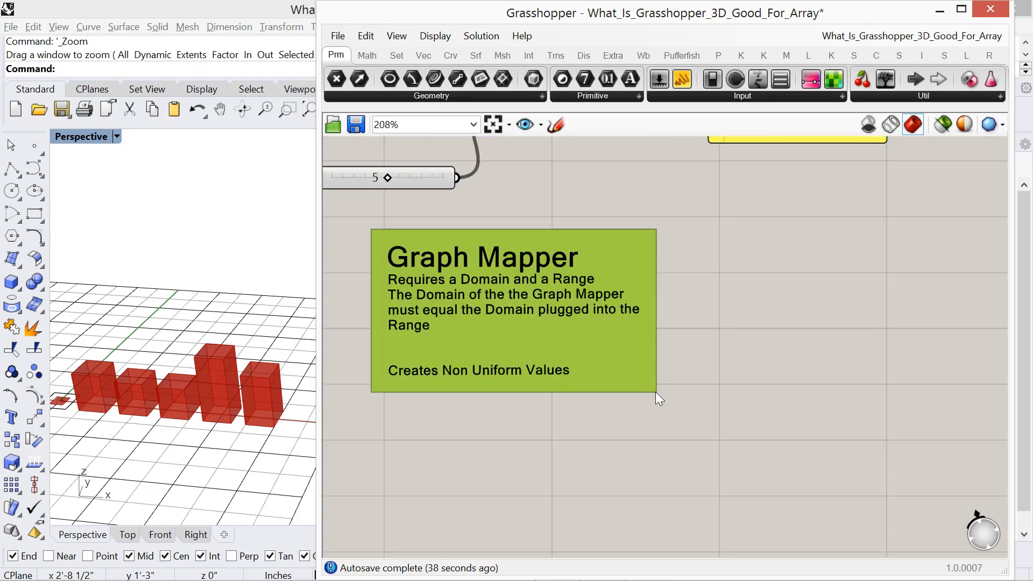
double_click(621, 498)
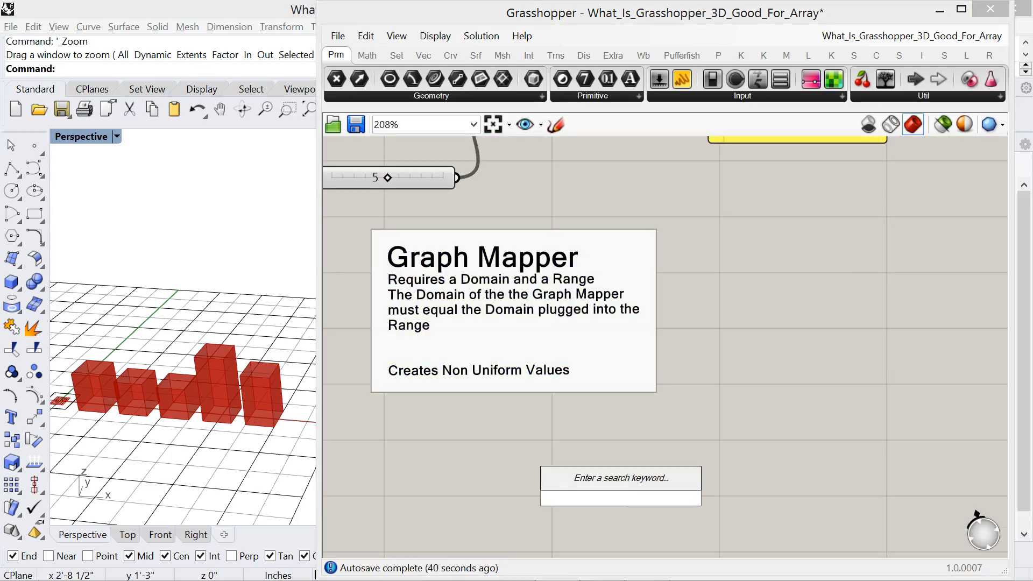
text(graph)
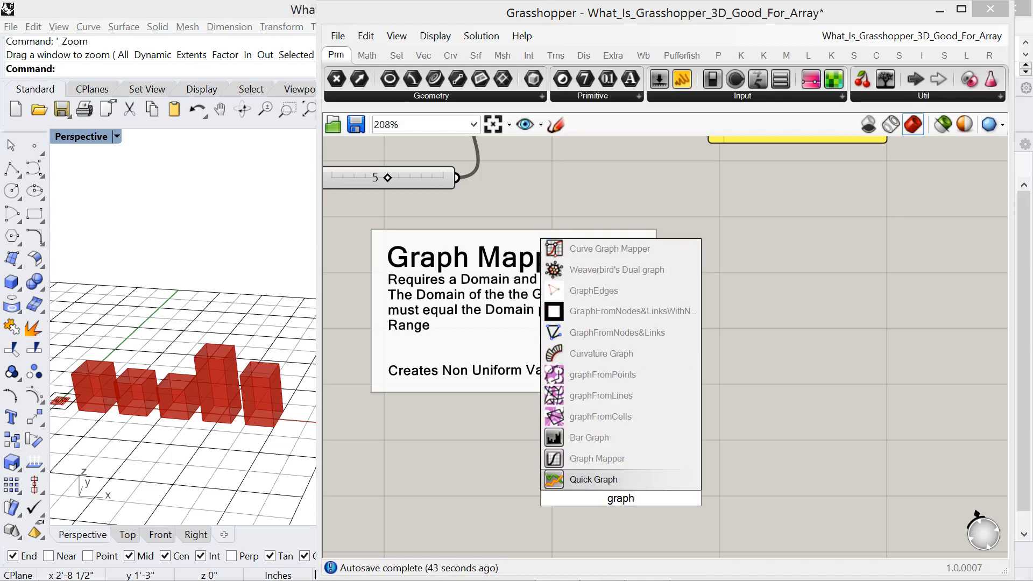
click(612, 461)
drag(624, 483, 625, 465)
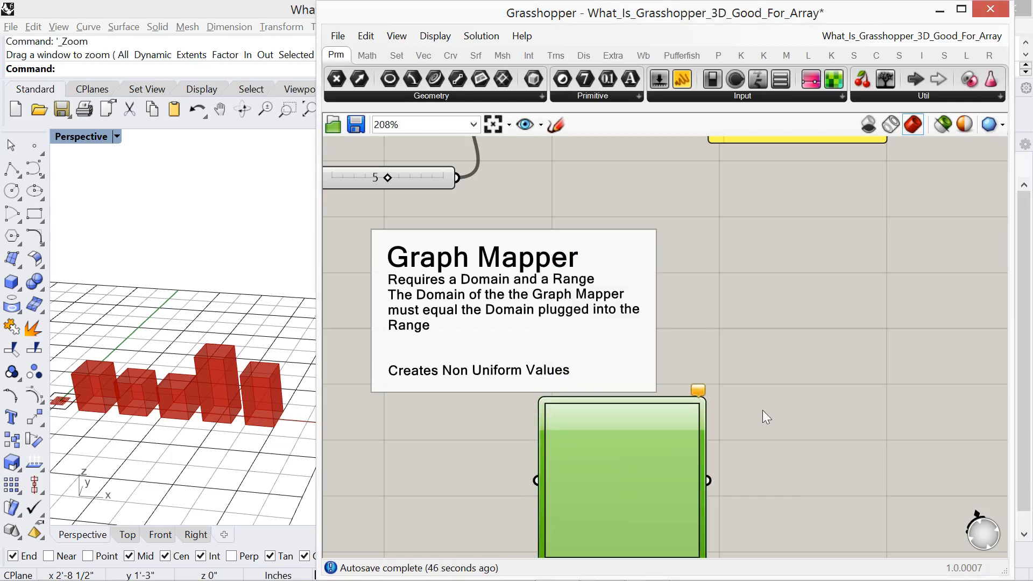
right_drag(763, 409, 748, 363)
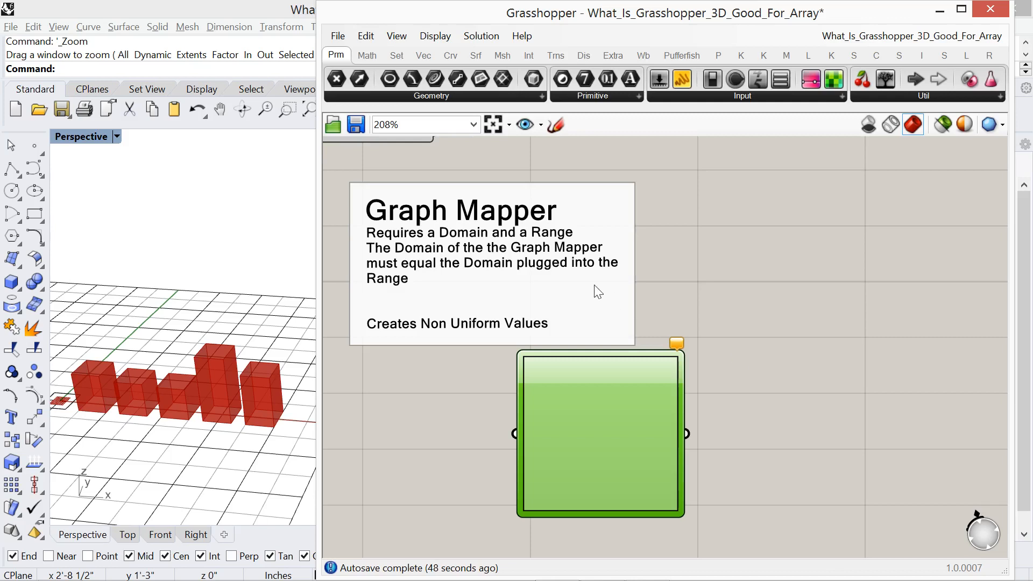
- Move the Graph Mapper note slightly higher and shift the Graph Mapper component a little to the right beneath it
click(596, 305)
drag(596, 304, 601, 282)
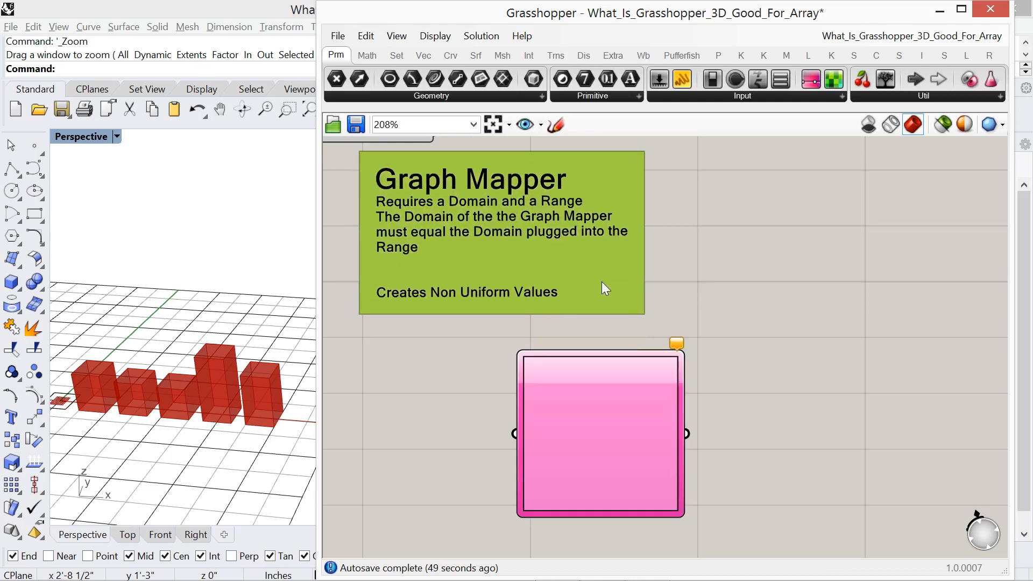
click(813, 331)
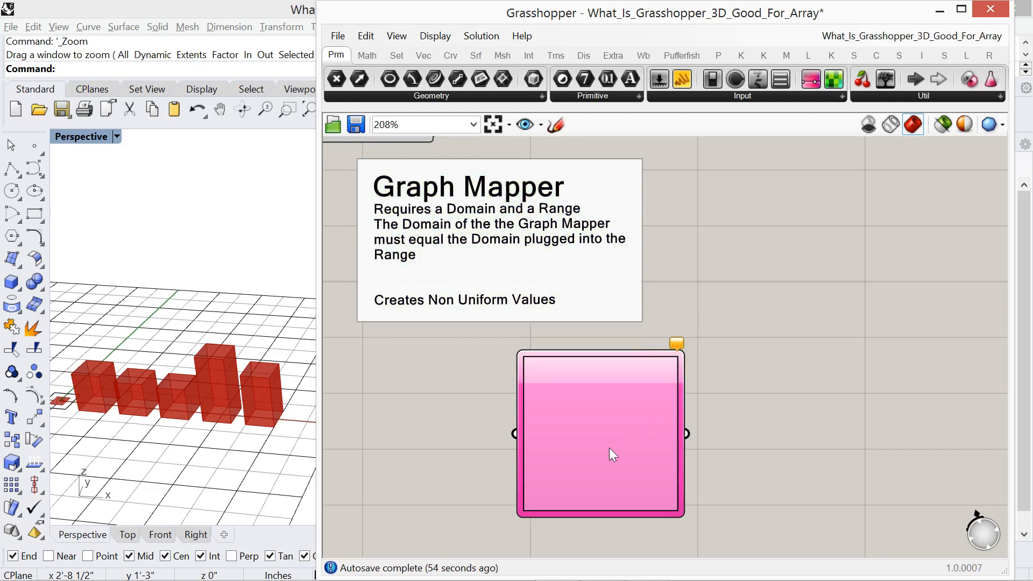
drag(609, 448, 632, 440)
click(826, 399)
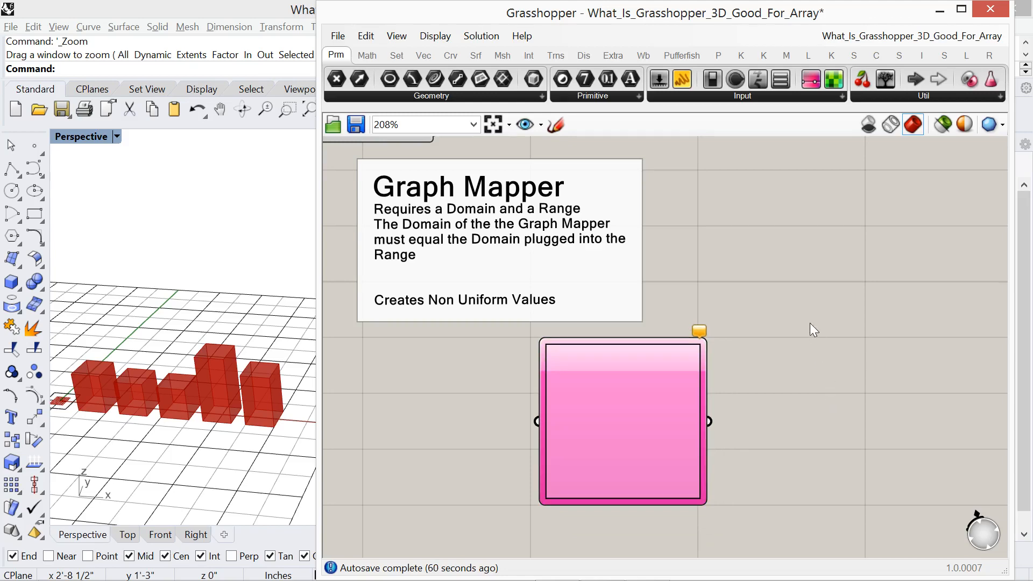
- Shift the Graph Mapper component slightly left beneath its note
scroll(842, 388, down, 4)
scroll(533, 325, up, 2)
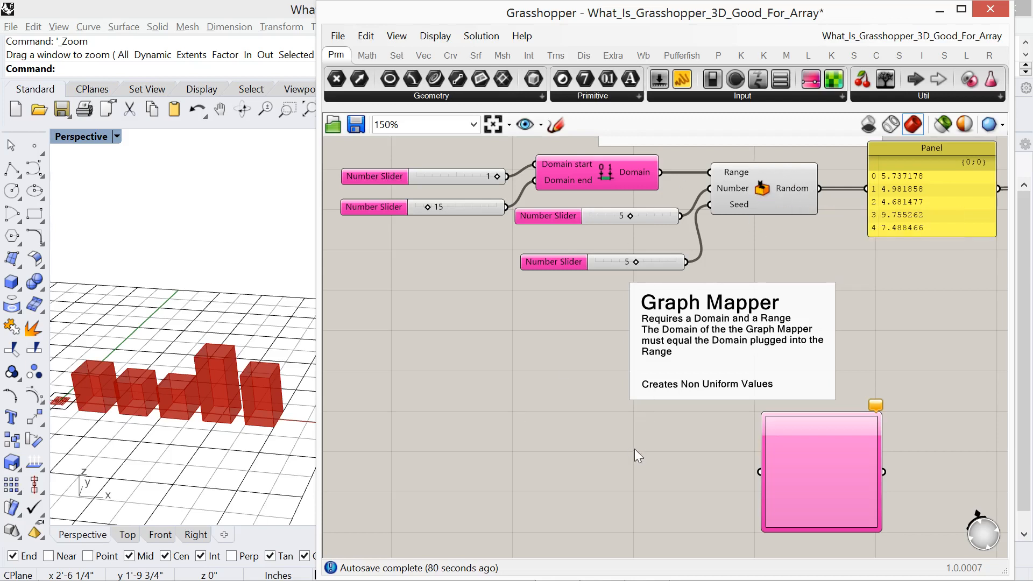
right_drag(634, 448, 578, 398)
scroll(698, 437, up, 3)
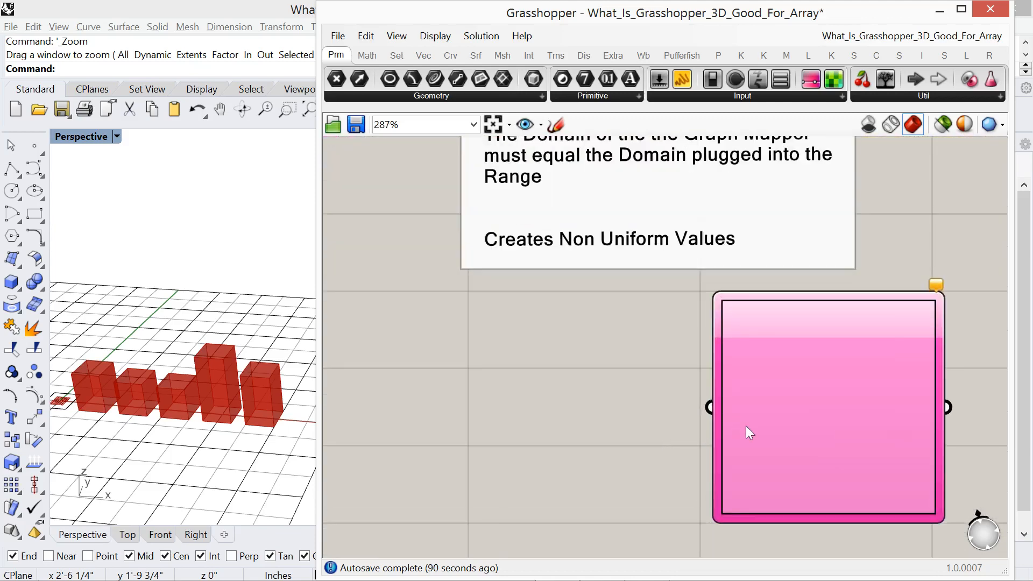
drag(745, 425, 714, 438)
scroll(670, 438, down, 1)
right_drag(599, 404, 561, 428)
click(553, 428)
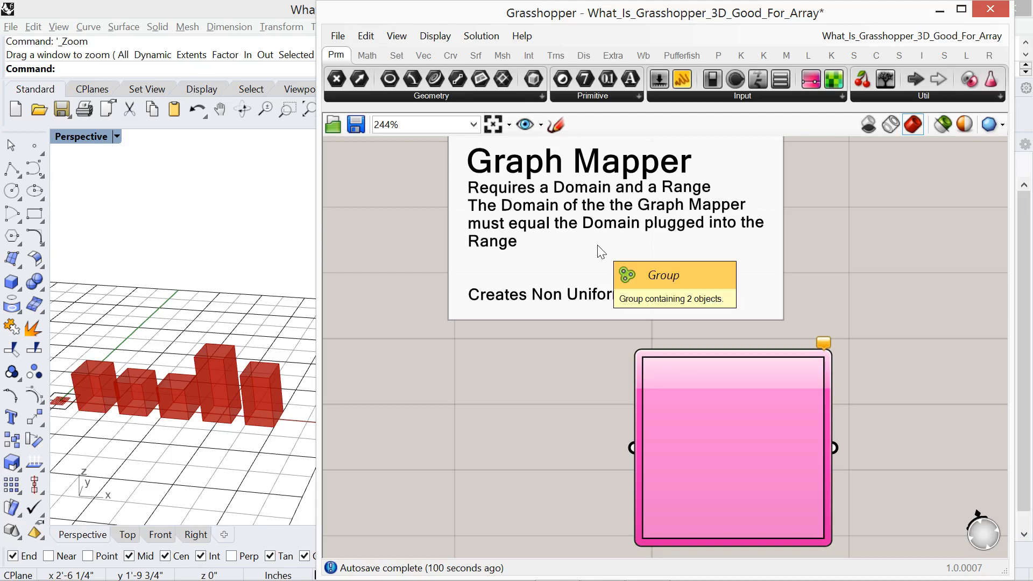
scroll(572, 255, down, 3)
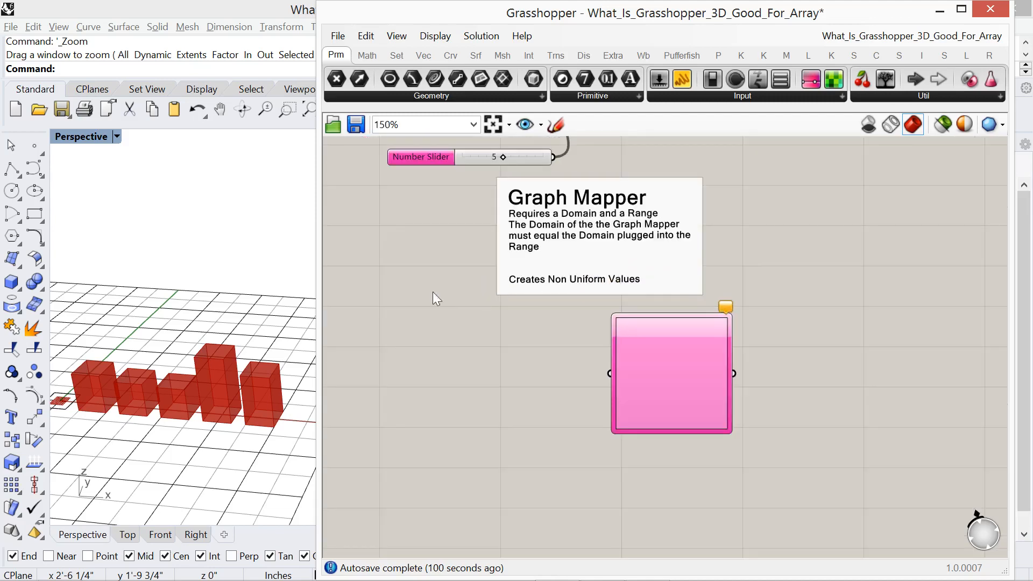
right_drag(434, 295, 519, 384)
scroll(486, 364, down, 2)
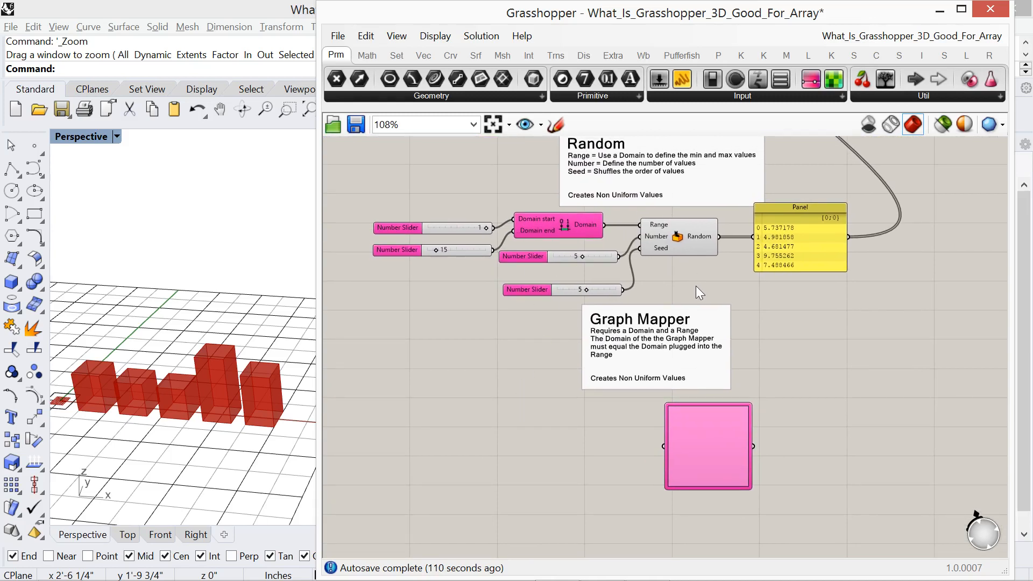
drag(693, 299, 392, 219)
click(796, 290)
drag(808, 282, 421, 222)
click(796, 289)
scroll(457, 292, down, 2)
scroll(648, 295, down, 1)
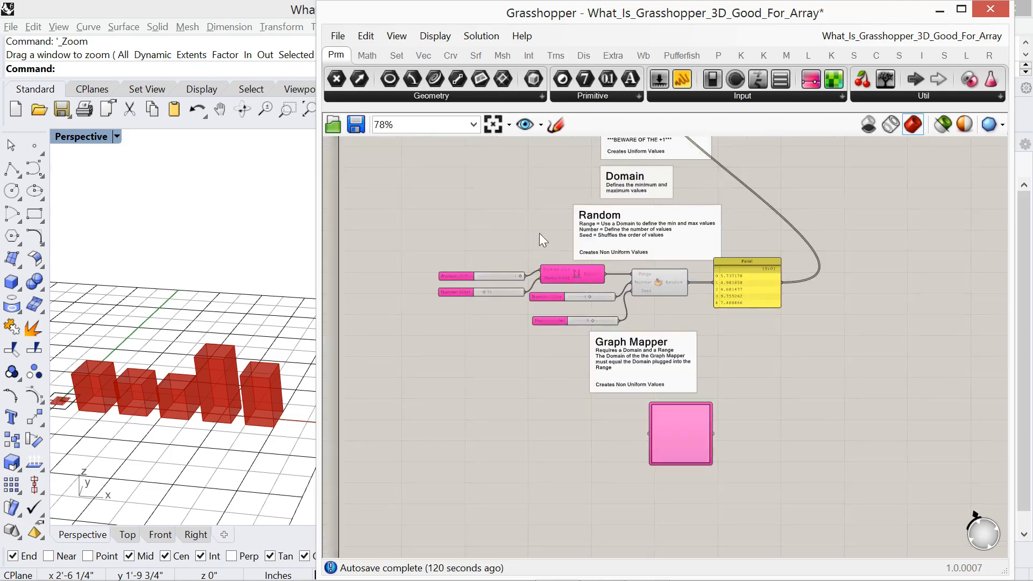
- Copy the Range component with its Construct Domain and three number sliders beside the Graph Mapper's input, and nudge the Graph Mapper to leave space
right_drag(539, 233, 512, 369)
scroll(461, 301, up, 5)
right_drag(419, 256, 530, 406)
right_drag(672, 381, 575, 423)
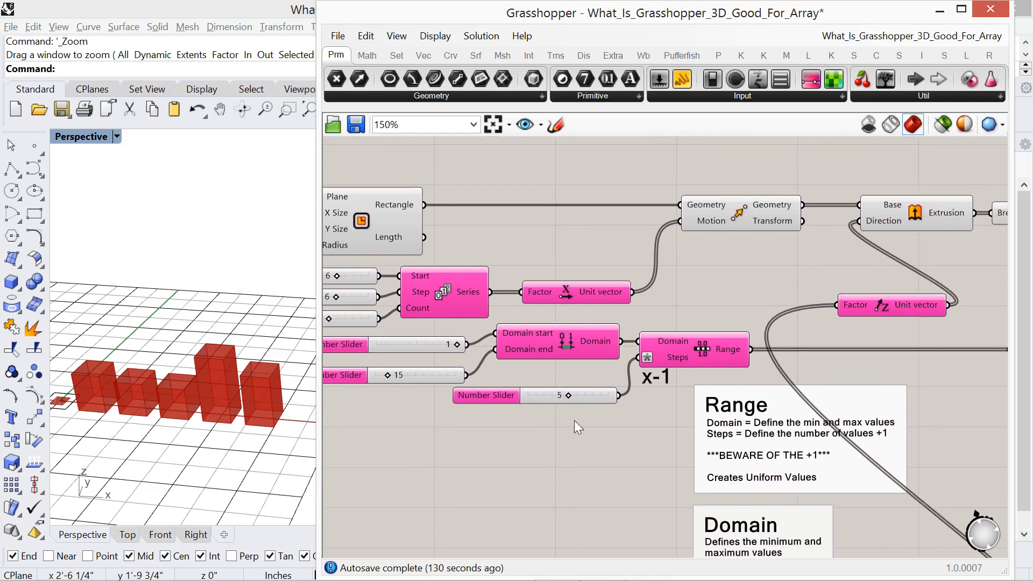
drag(670, 445, 413, 339)
drag(569, 353, 545, 455)
scroll(564, 412, down, 6)
scroll(570, 507, up, 3)
scroll(570, 506, up, 3)
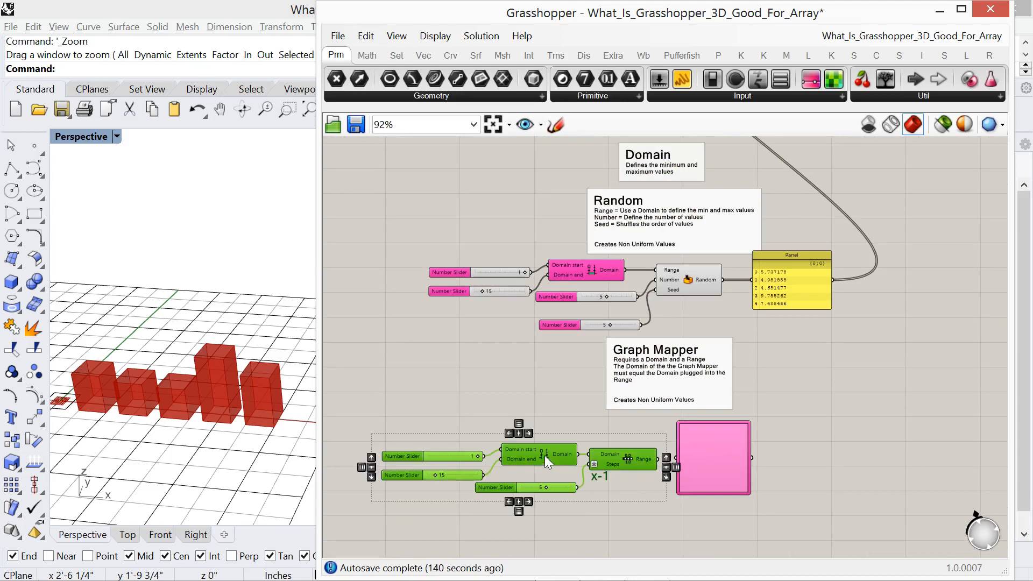
scroll(544, 455, up, 2)
right_drag(586, 411, 625, 323)
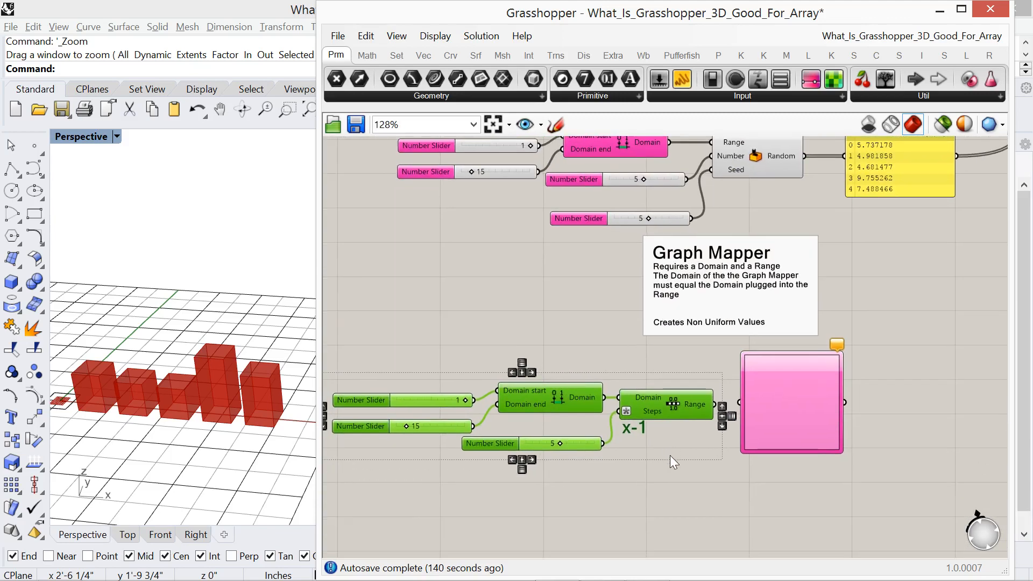
drag(824, 425, 832, 429)
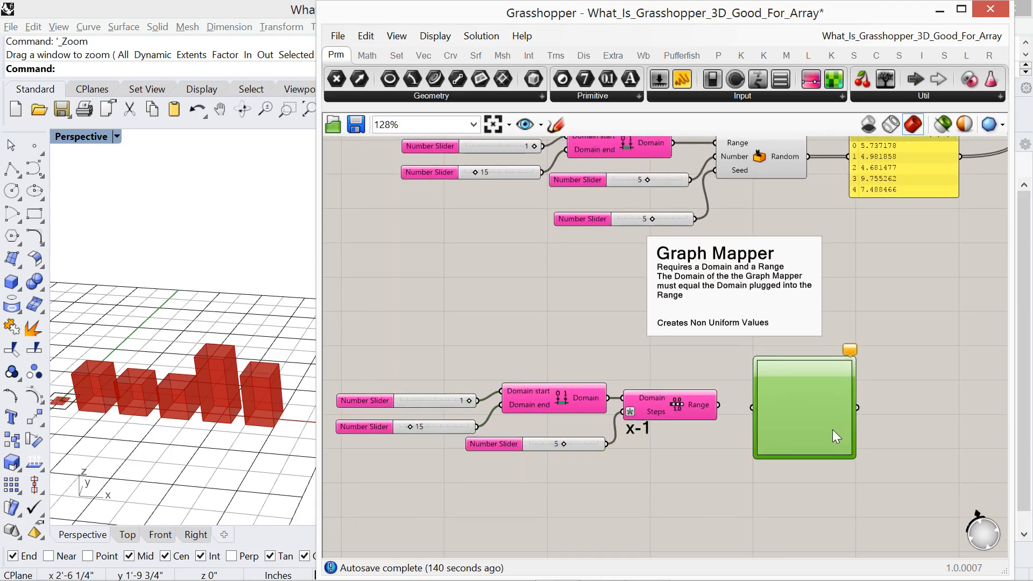
- Add a Panel beside the Graph Mapper and connect the Graph Mapper's output to it
right_drag(895, 392, 712, 408)
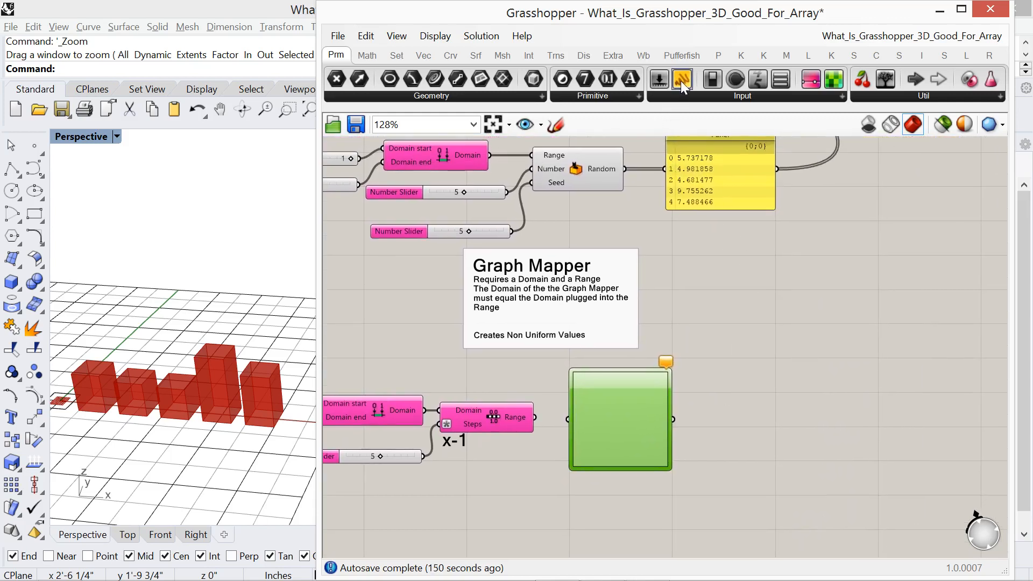
drag(765, 386, 765, 387)
scroll(709, 461, up, 3)
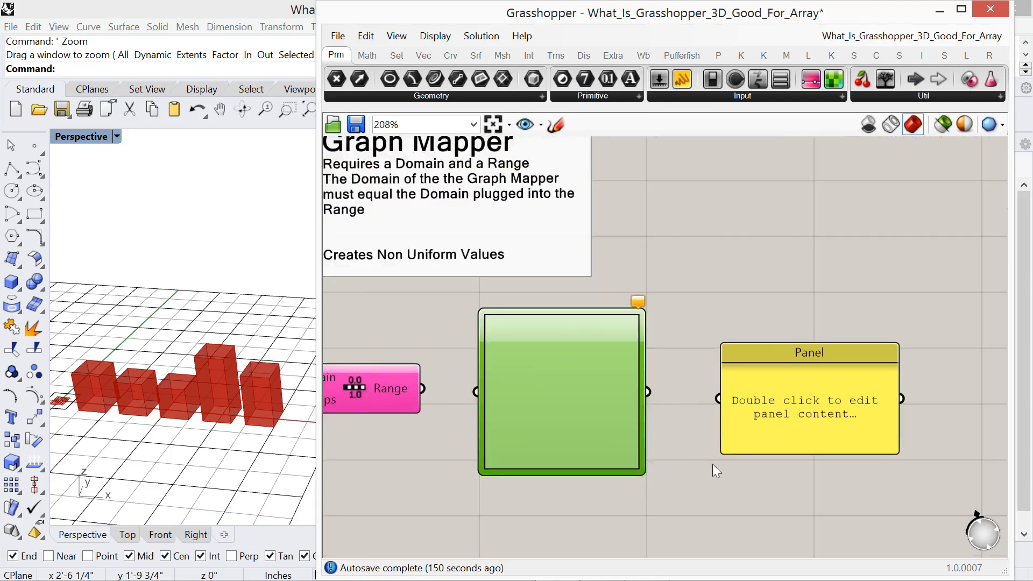
drag(648, 391, 718, 398)
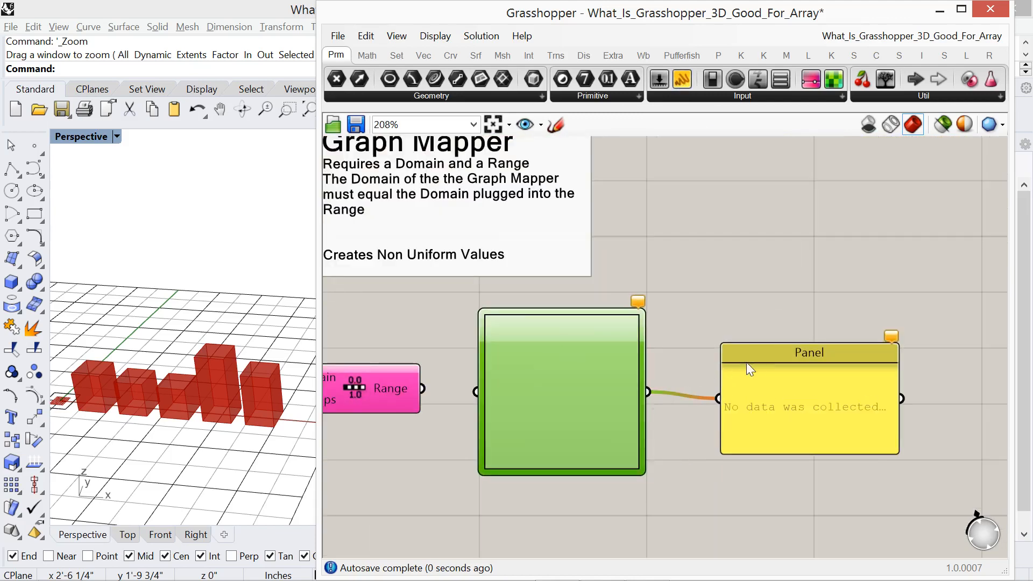
- Line up the Panel with the Graph Mapper's output and set the Graph Mapper's graph type to Sine
click(756, 357)
scroll(662, 339, down, 2)
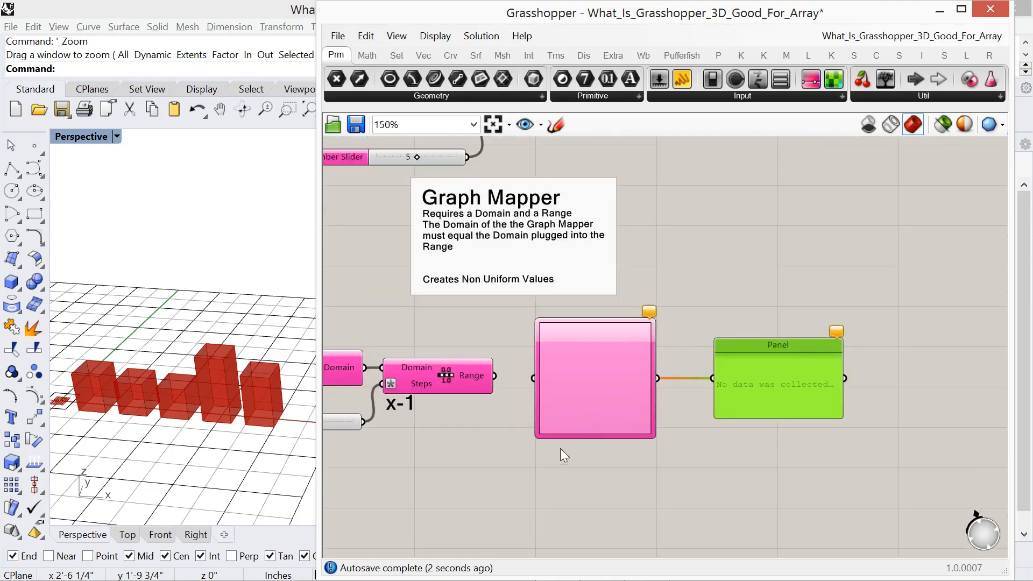
right_drag(560, 448, 628, 440)
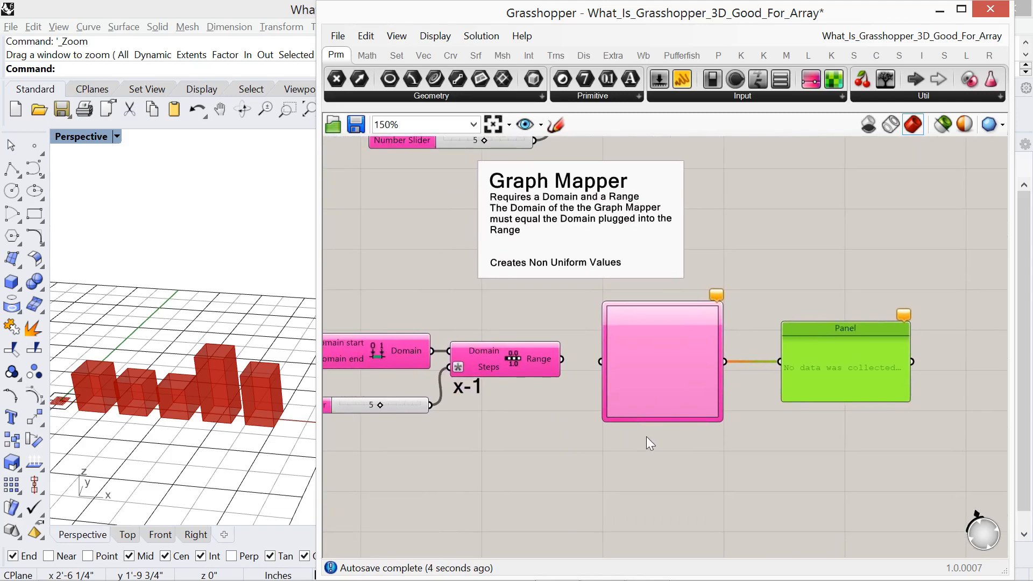
scroll(684, 408, up, 3)
right_drag(782, 380, 717, 428)
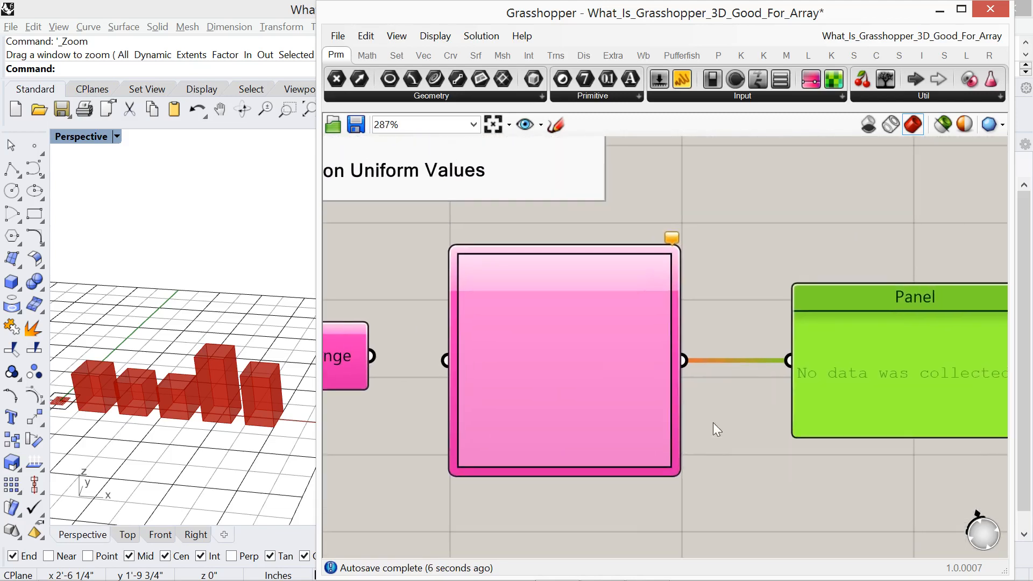
right_click(549, 370)
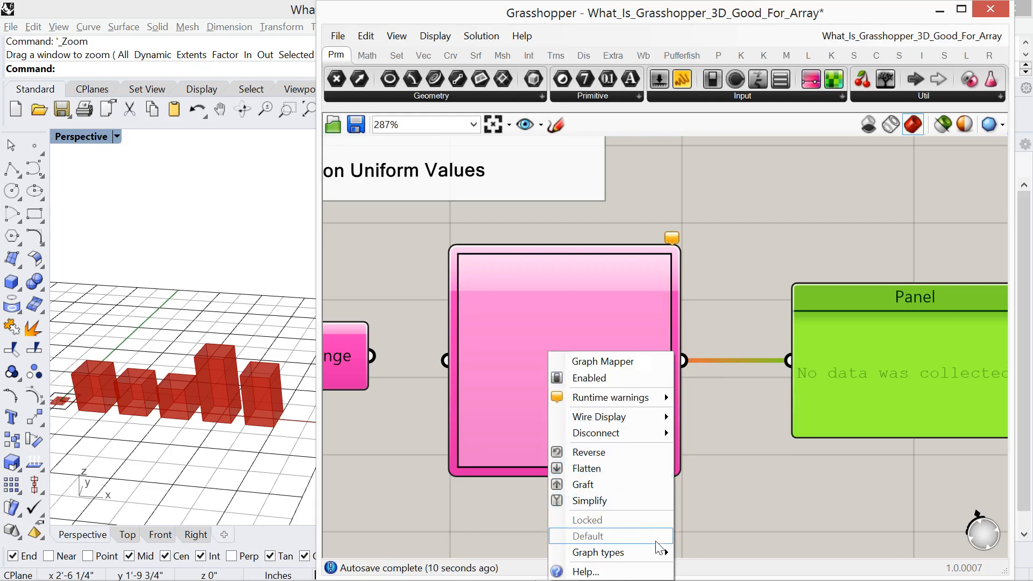
mouse_move(667, 554)
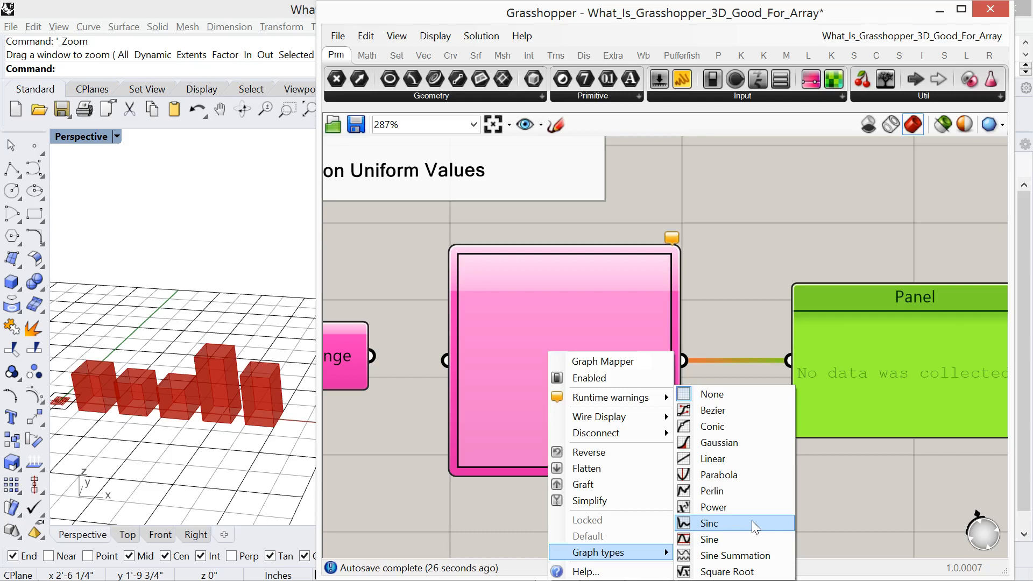
click(706, 539)
scroll(738, 501, down, 3)
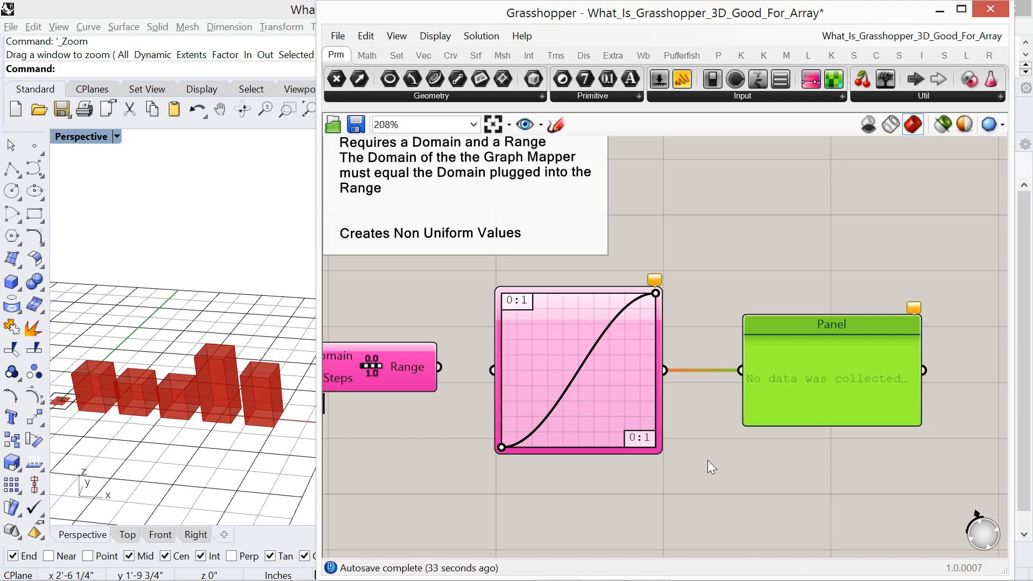
- Connect the copied Range component's output to the Graph Mapper's input and level the Graph Mapper with it
right_drag(456, 443, 679, 476)
scroll(679, 478, down, 2)
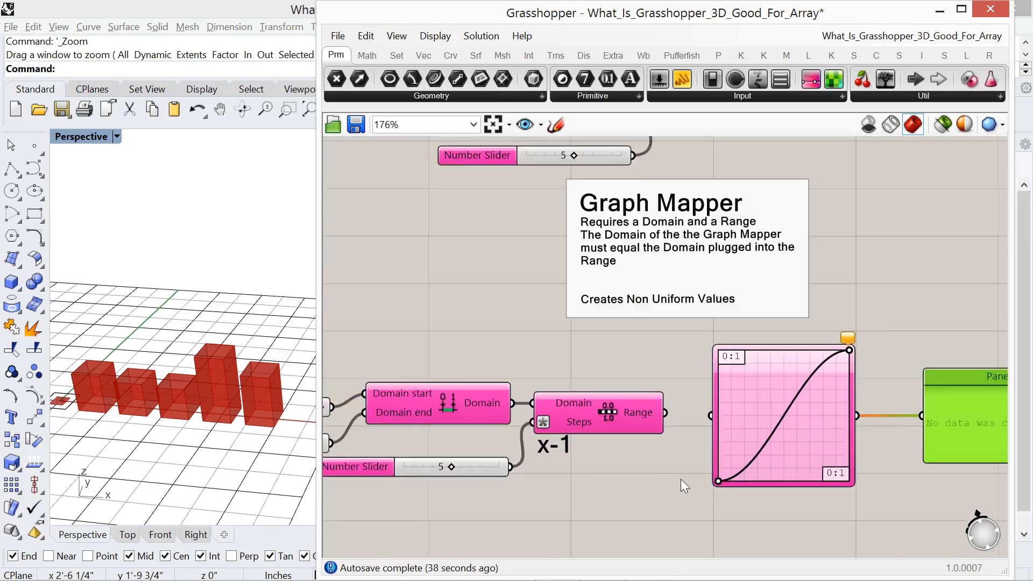
right_drag(426, 375, 494, 341)
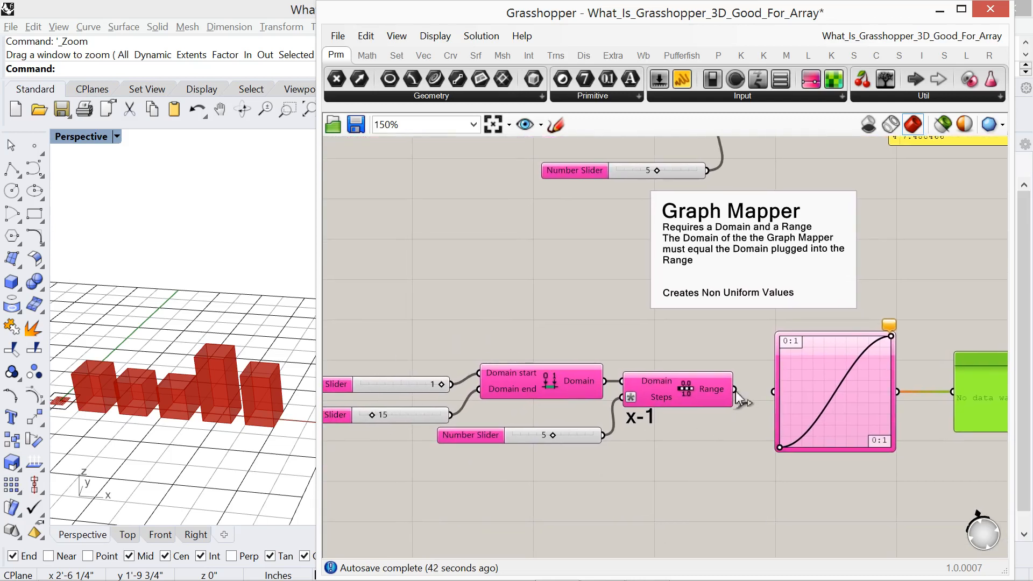
drag(735, 389, 773, 391)
click(798, 435)
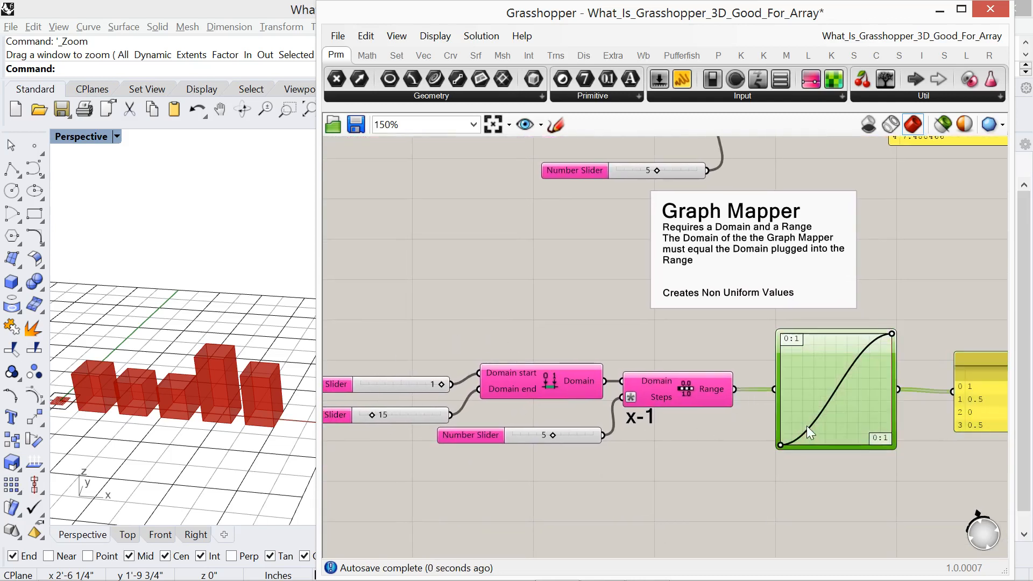
- Make the Graph Mapper's Panel taller so all five values fit, and align it with the Graph Mapper's output
right_drag(923, 461, 769, 438)
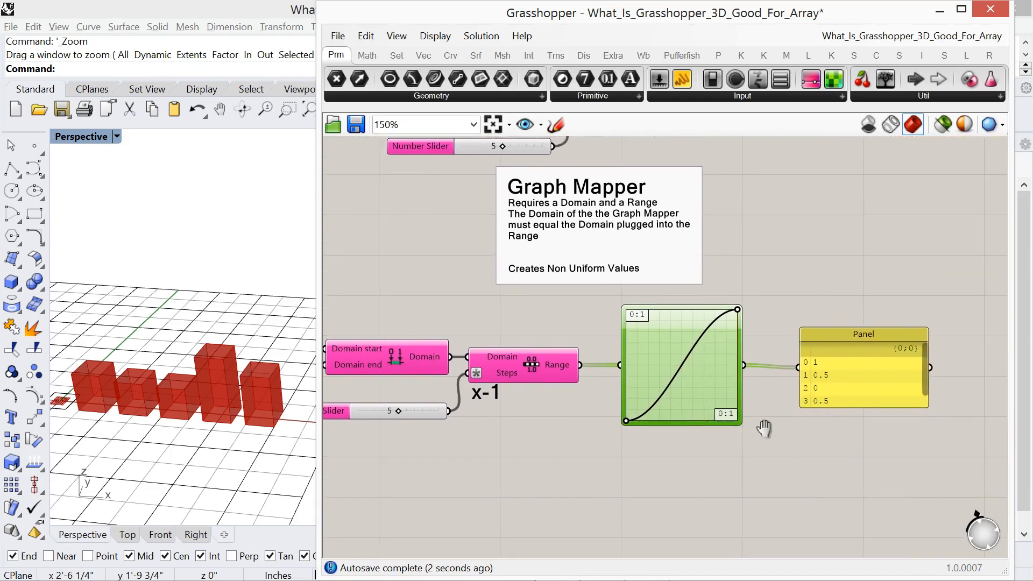
drag(856, 405, 858, 437)
drag(834, 328, 831, 319)
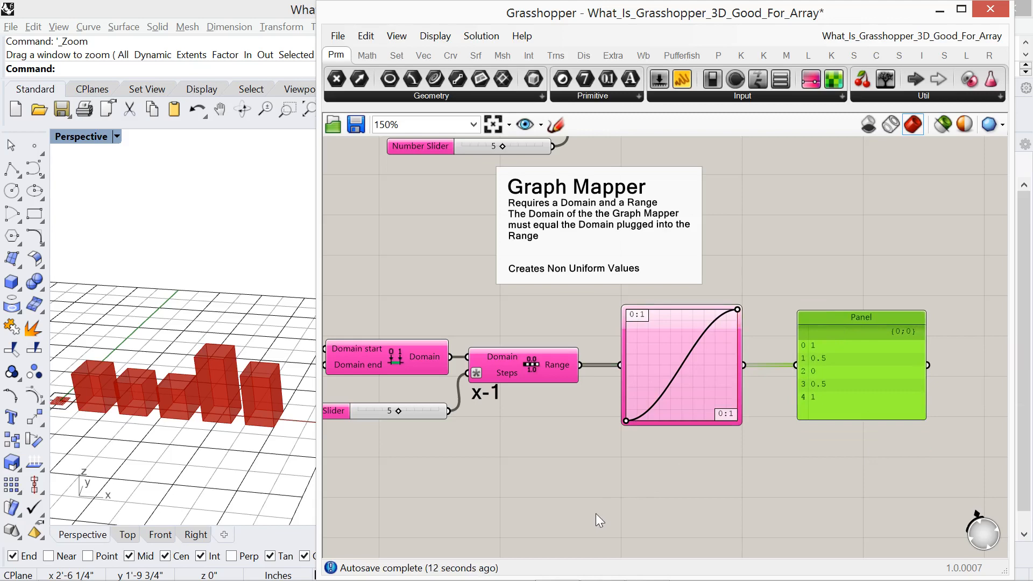
- Open the Graph Mapper's Graph Editor and set its X domain to run from 1 to 15
right_drag(596, 513, 749, 490)
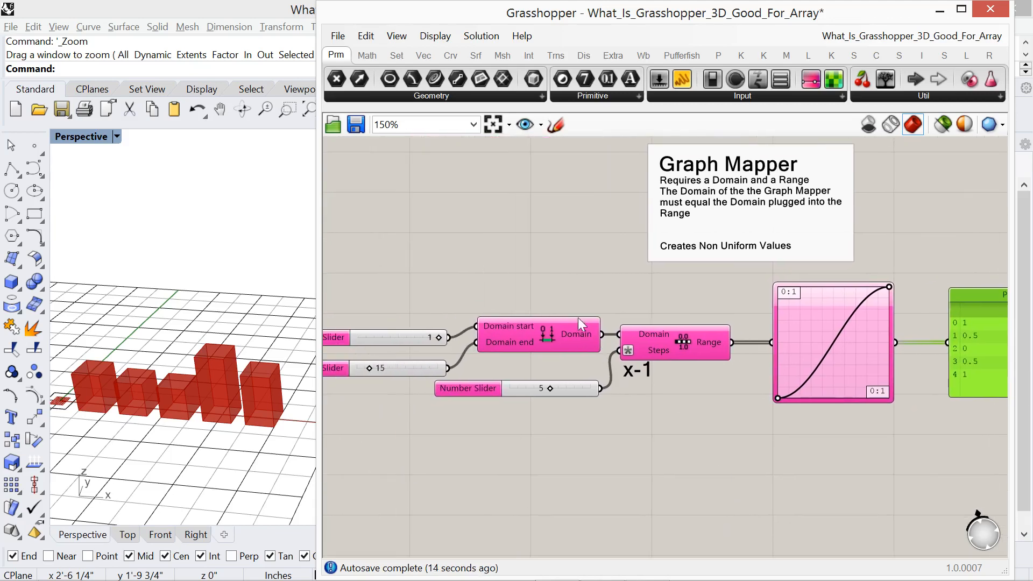
scroll(548, 476, down, 2)
right_drag(554, 482, 553, 510)
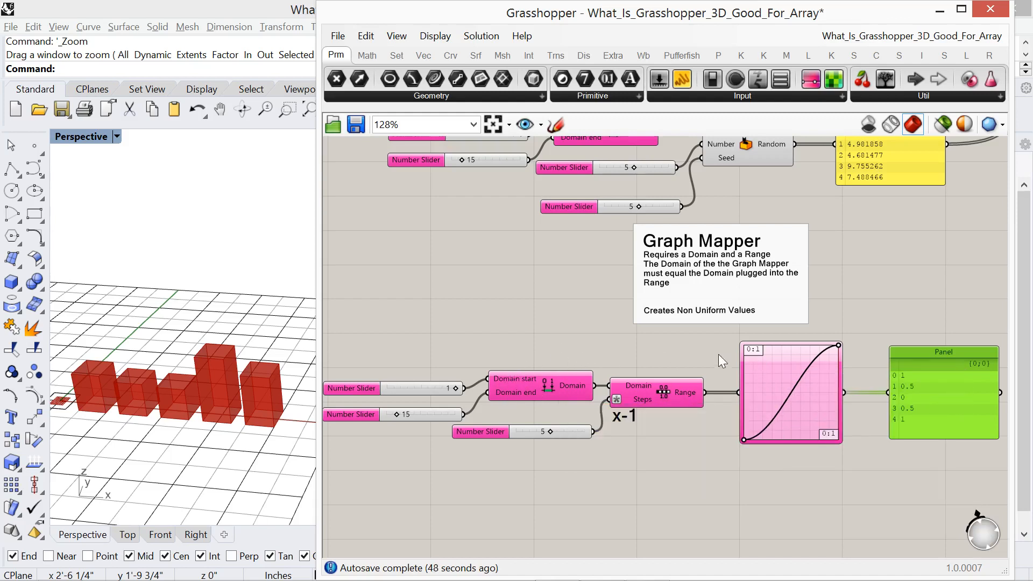
double_click(783, 386)
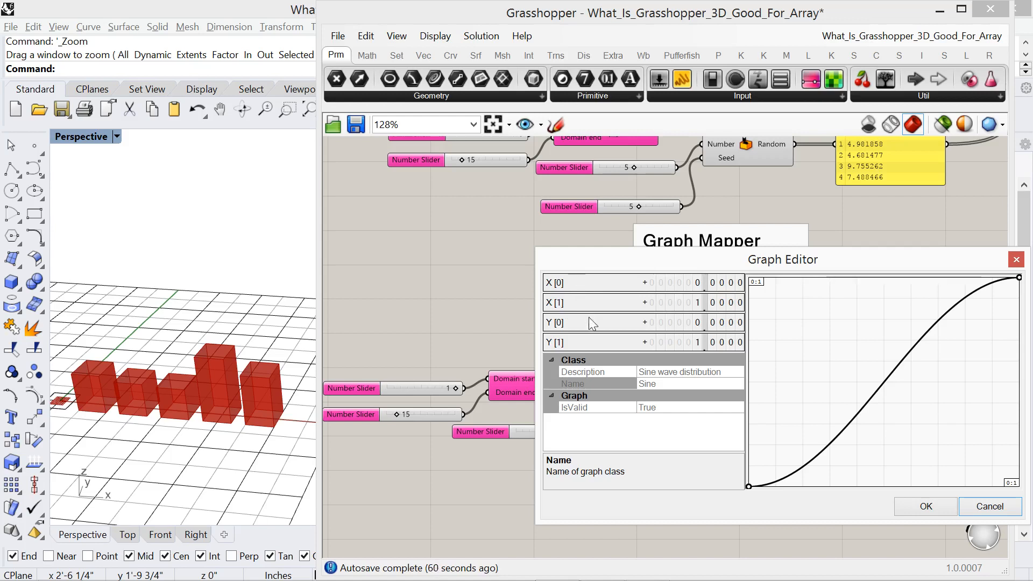
double_click(673, 305)
text(1)
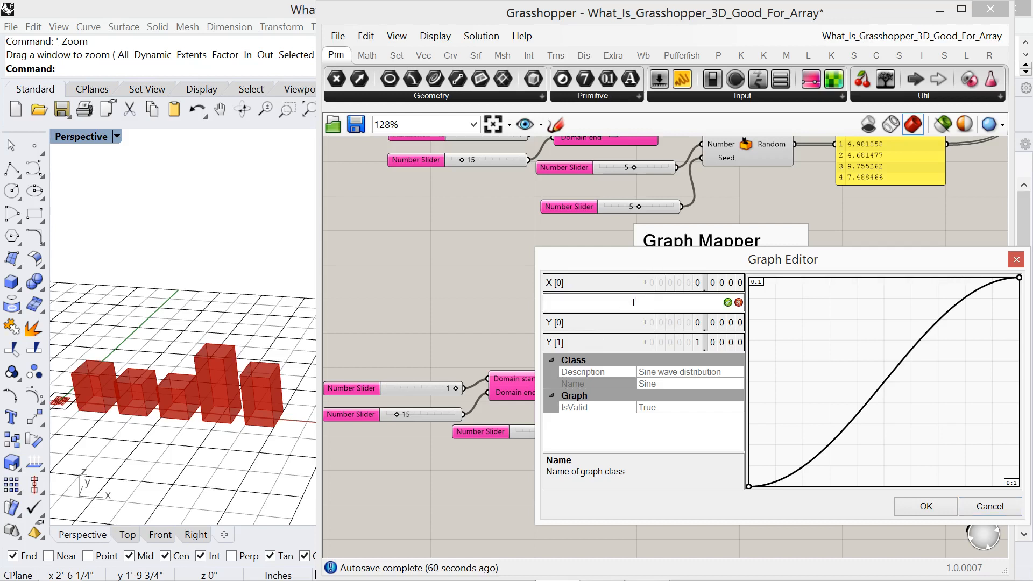
text(5)
key(Return)
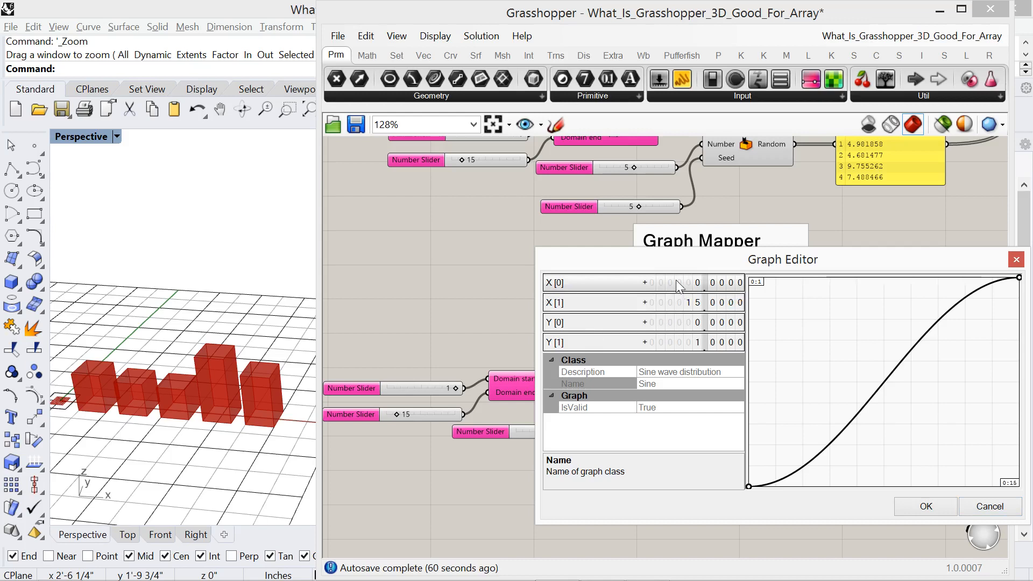
double_click(676, 279)
text(1)
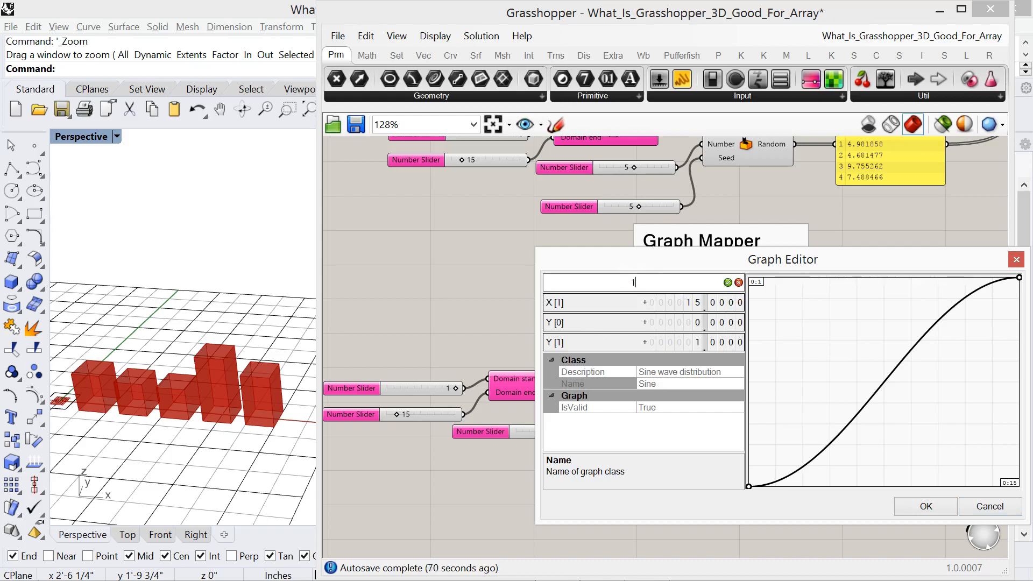
click(727, 283)
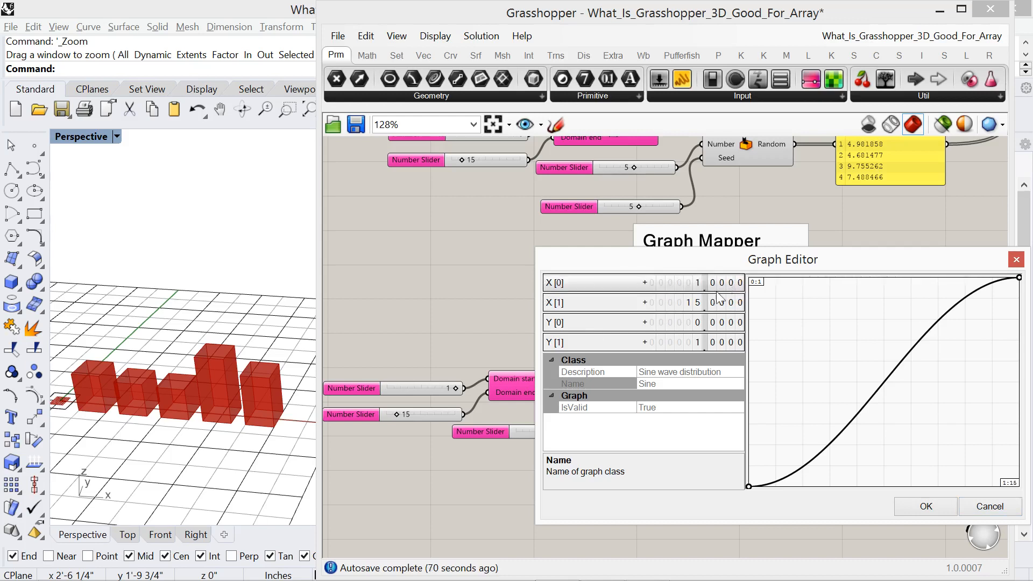
- Set the graph's Y domain to run from 1 to 15 and accept the Graph Editor changes
double_click(677, 321)
text(1)
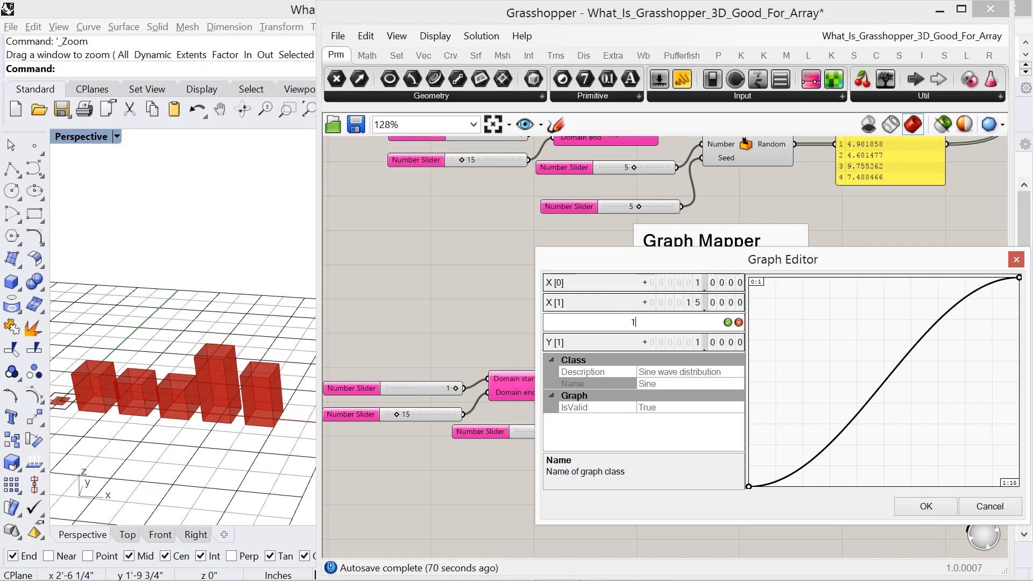
click(727, 321)
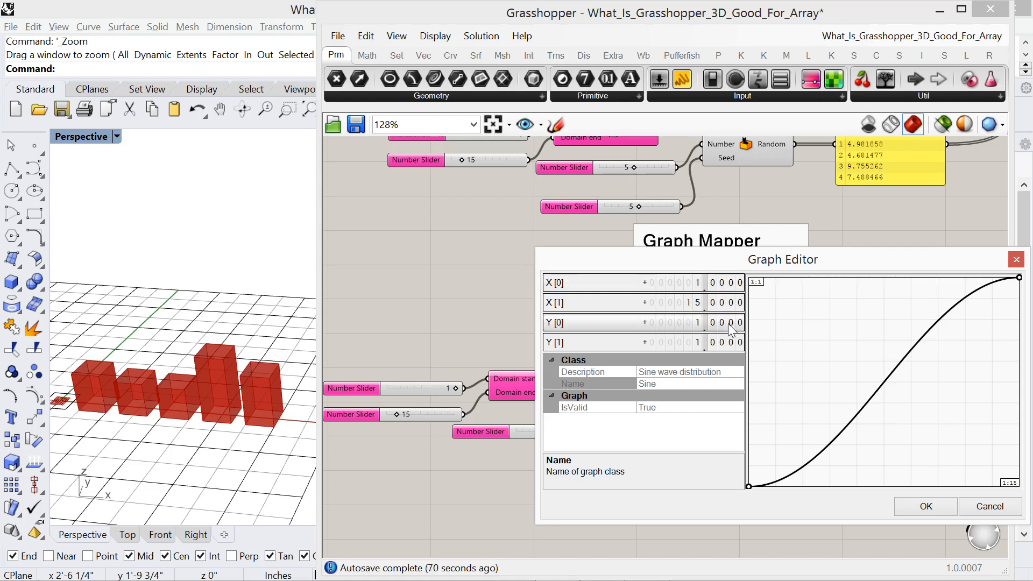
double_click(683, 343)
text(15)
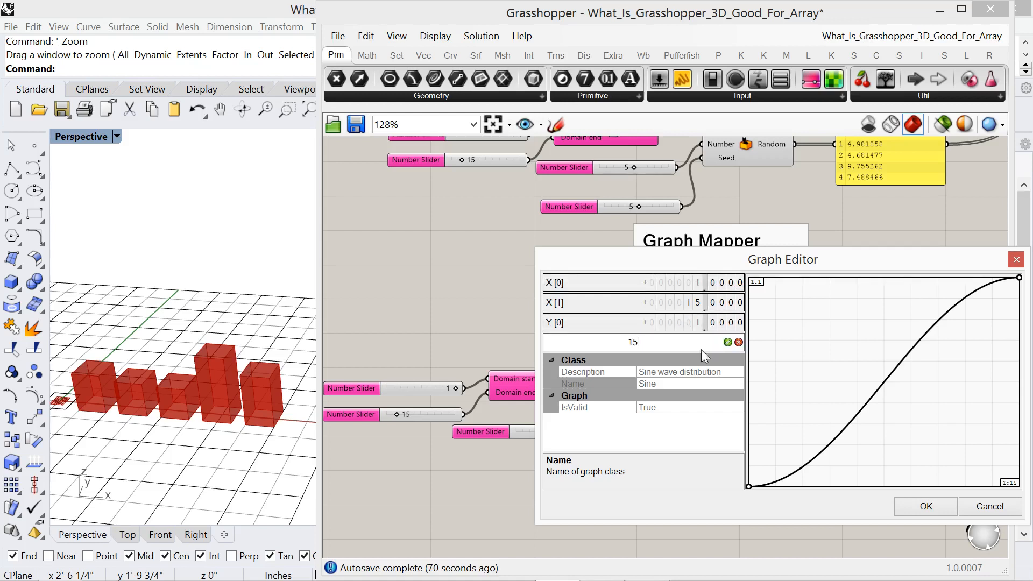
click(727, 342)
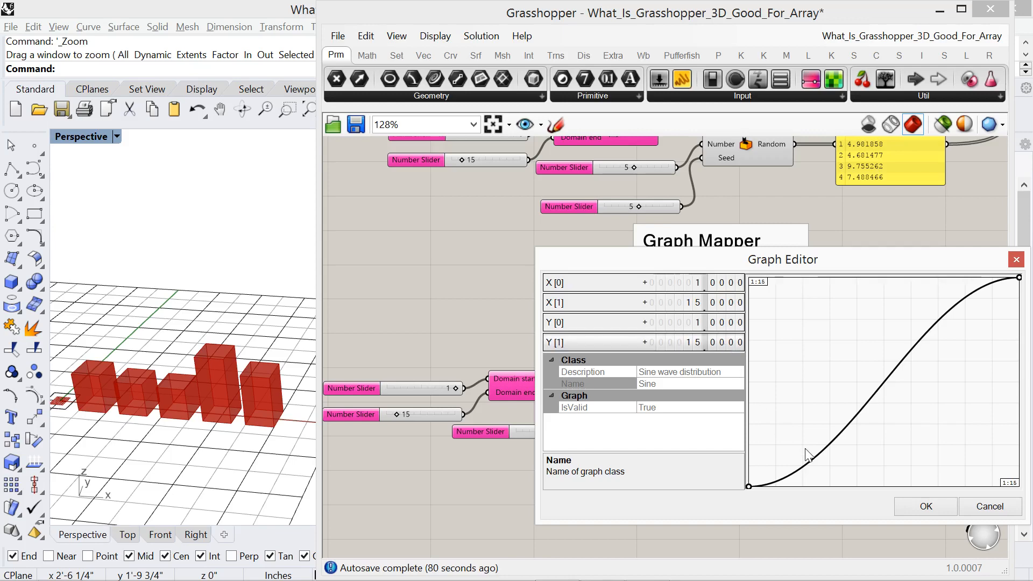
click(921, 507)
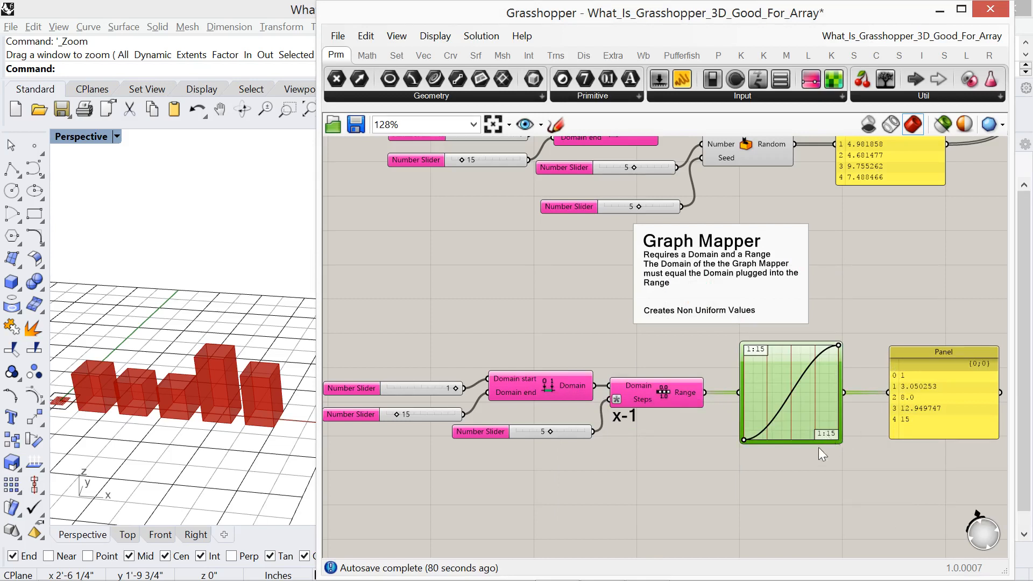
- Connect the Graph Mapper's Panel to the Factor input of the Unit Z vector driving the extrusion, replacing the Random values
right_drag(813, 466, 751, 480)
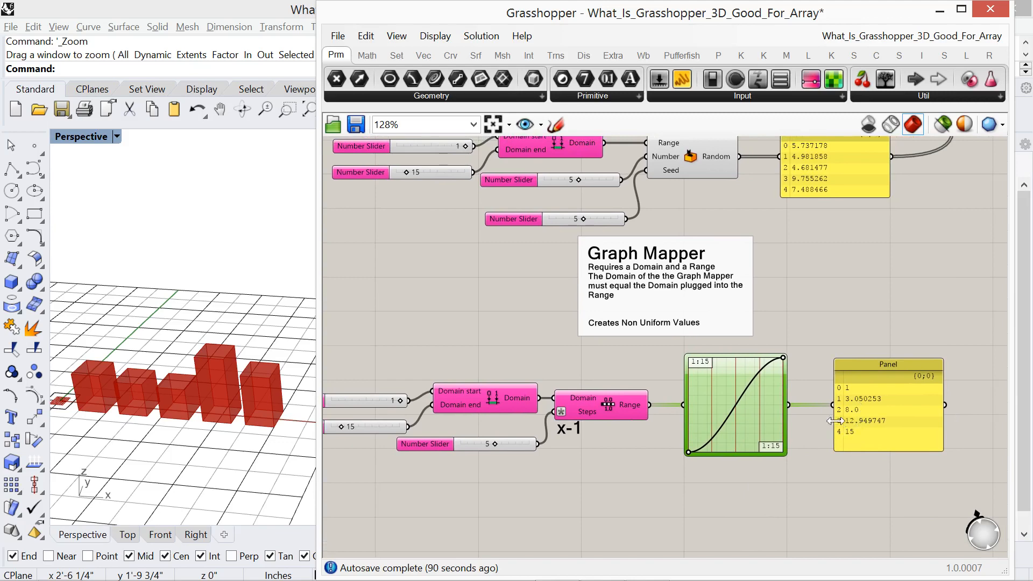
scroll(800, 352, down, 3)
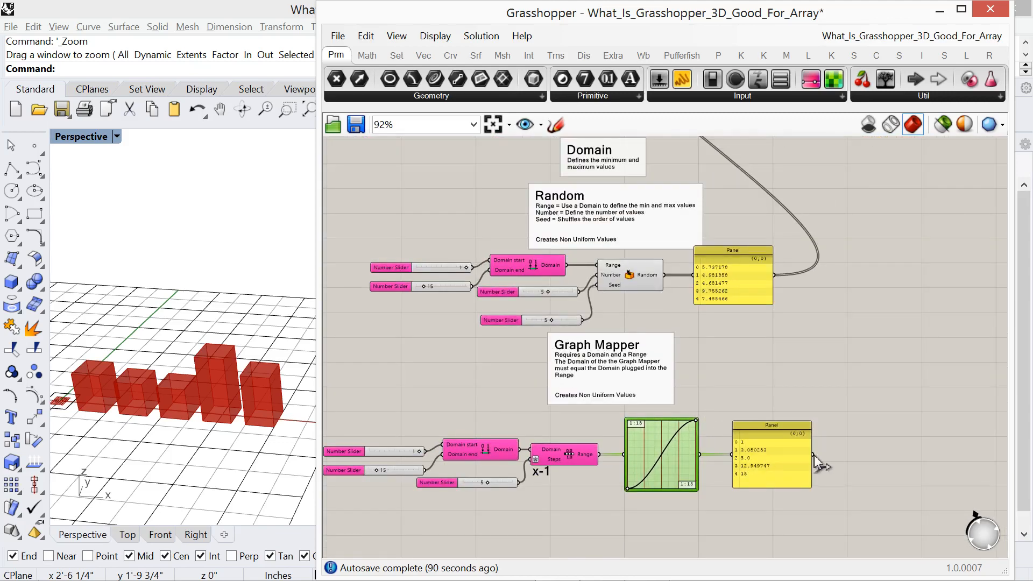
drag(813, 456, 676, 259)
scroll(800, 512, down, 6)
scroll(807, 358, up, 5)
scroll(714, 298, down, 3)
scroll(651, 218, up, 4)
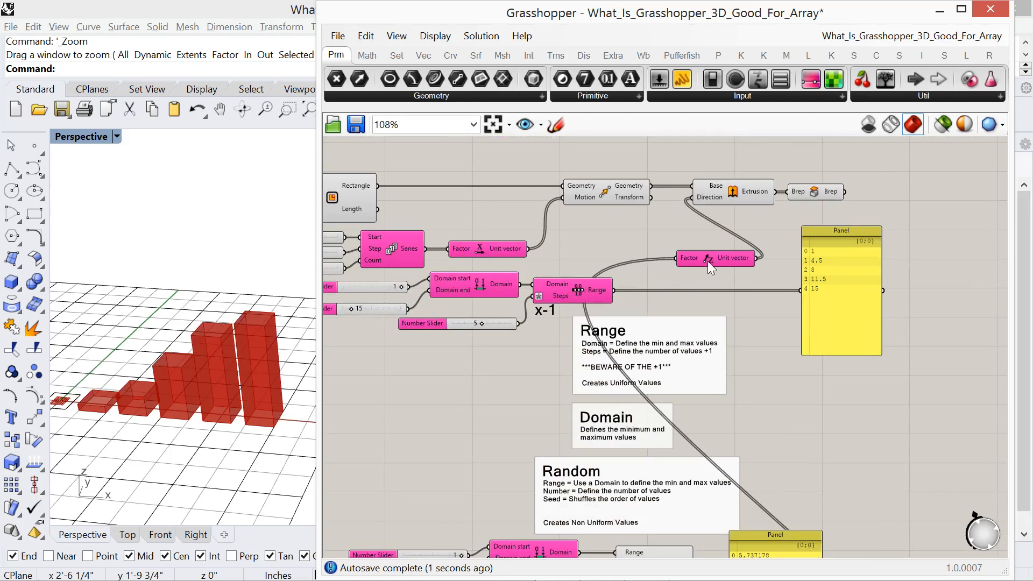
- Move the Extrusion, Brep and Unit Z components together down beside the Graph Mapper's Panel
drag(844, 158, 719, 216)
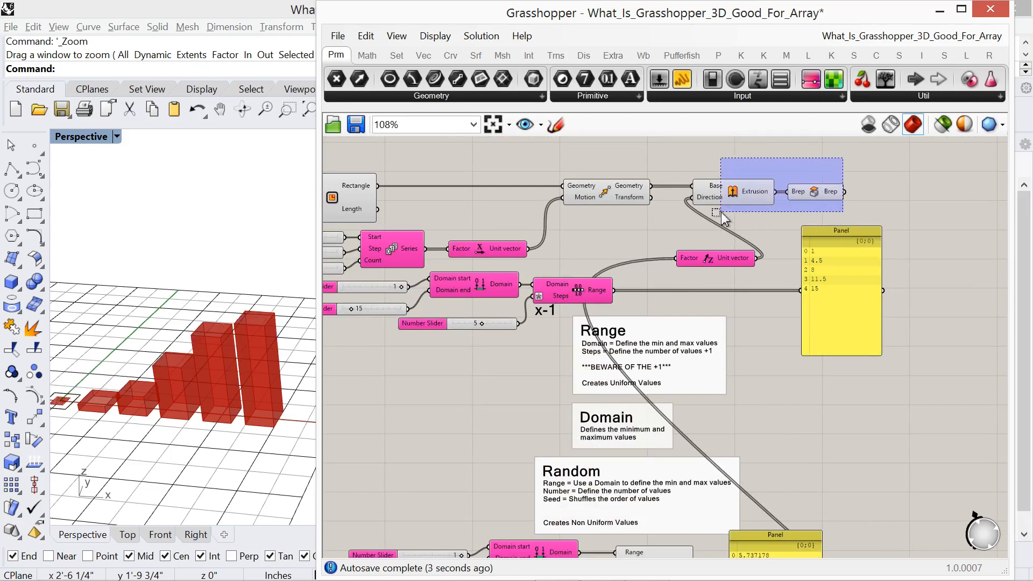
shift+click(712, 258)
drag(740, 189, 822, 389)
scroll(722, 199, down, 5)
scroll(822, 386, up, 5)
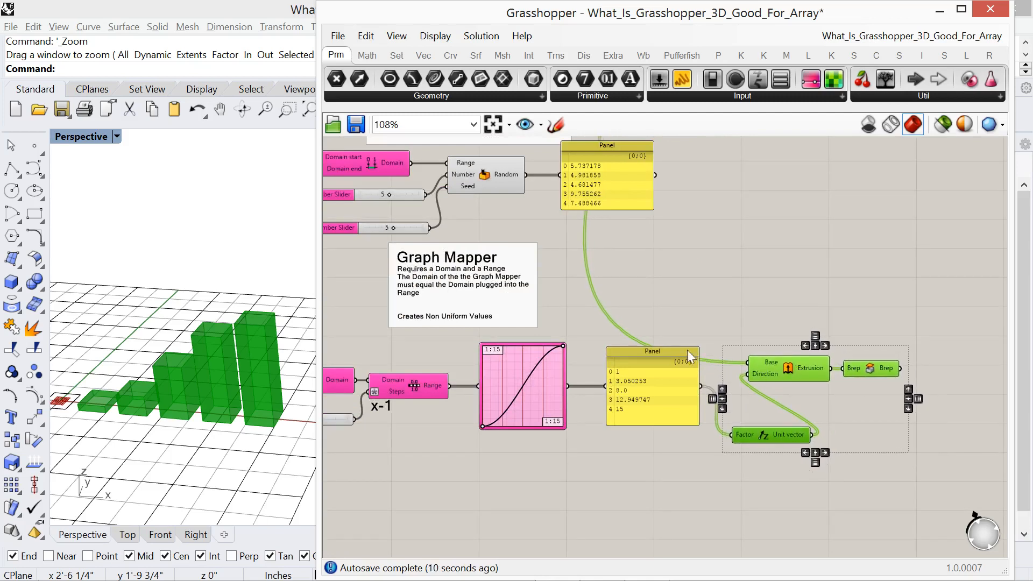
- Shift the Panel closer to the Graph Mapper and arrange the Unit Z, Extrusion and Brep components in sequence after it
drag(670, 350, 654, 348)
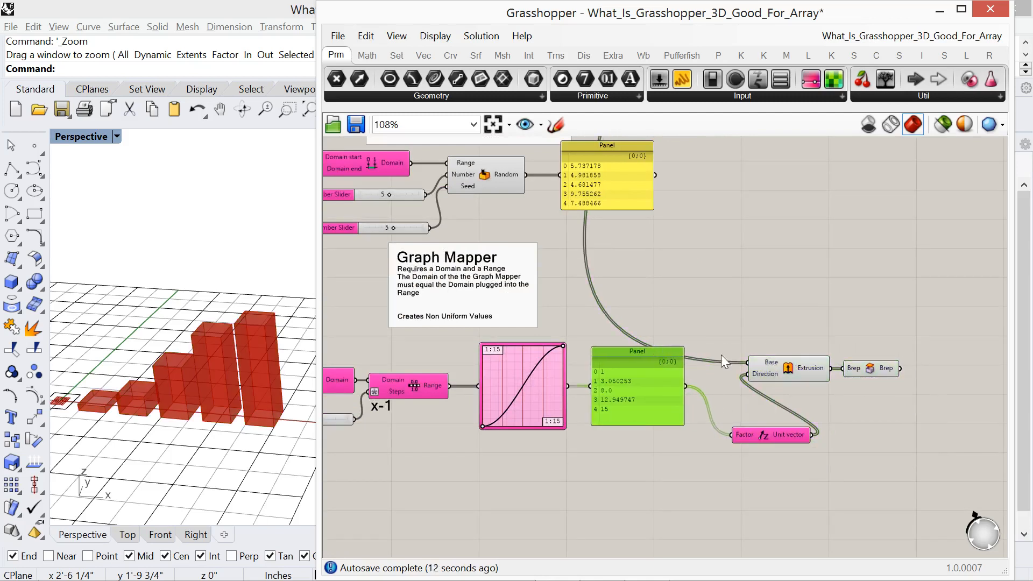
drag(791, 365, 791, 341)
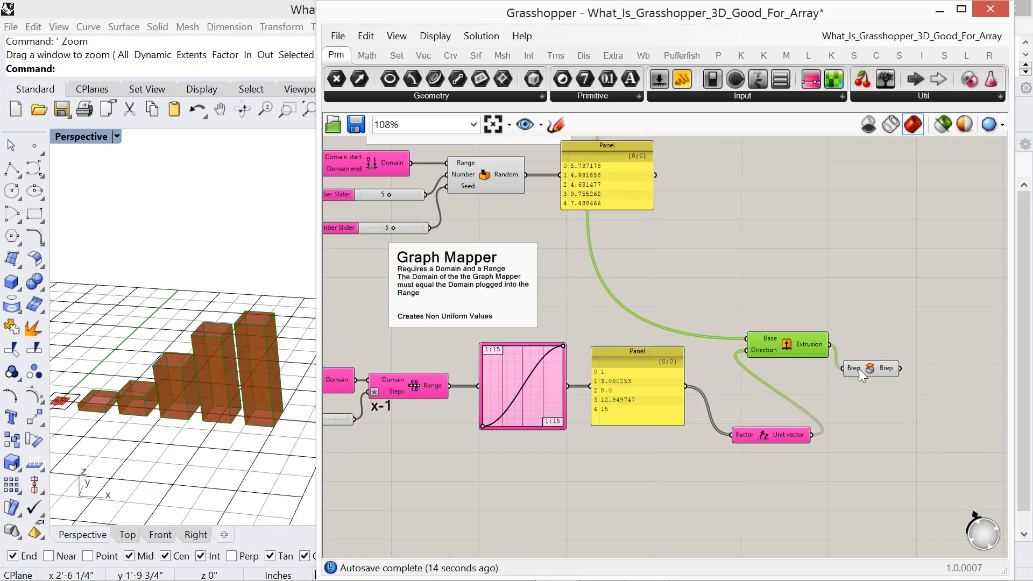
drag(858, 369, 880, 353)
drag(802, 429, 782, 375)
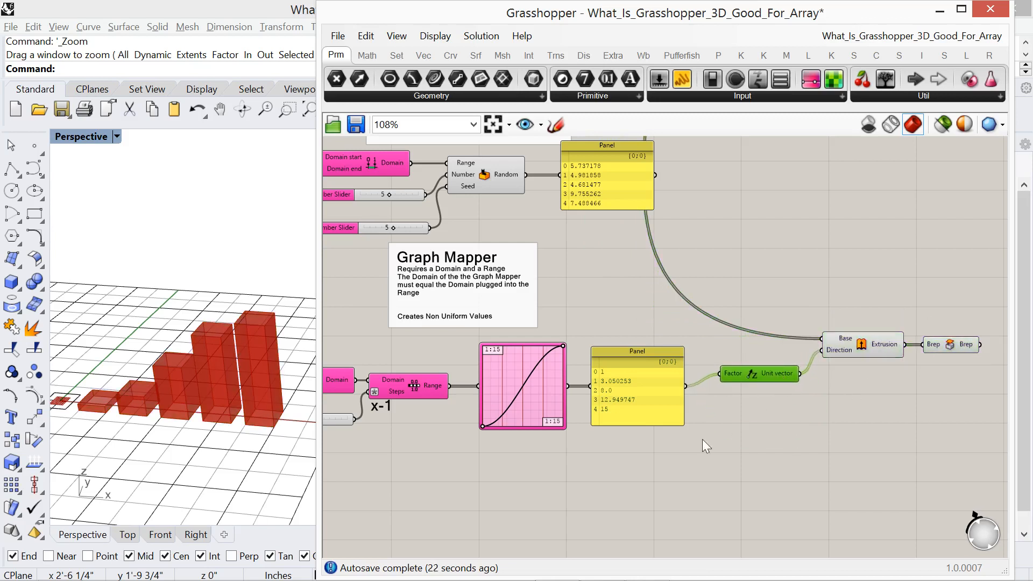
- Reshape the Graph Mapper's sine curve into a lower, repeating wave by moving its upper end handle inward and down, and inspect the boxes
right_drag(641, 468, 652, 466)
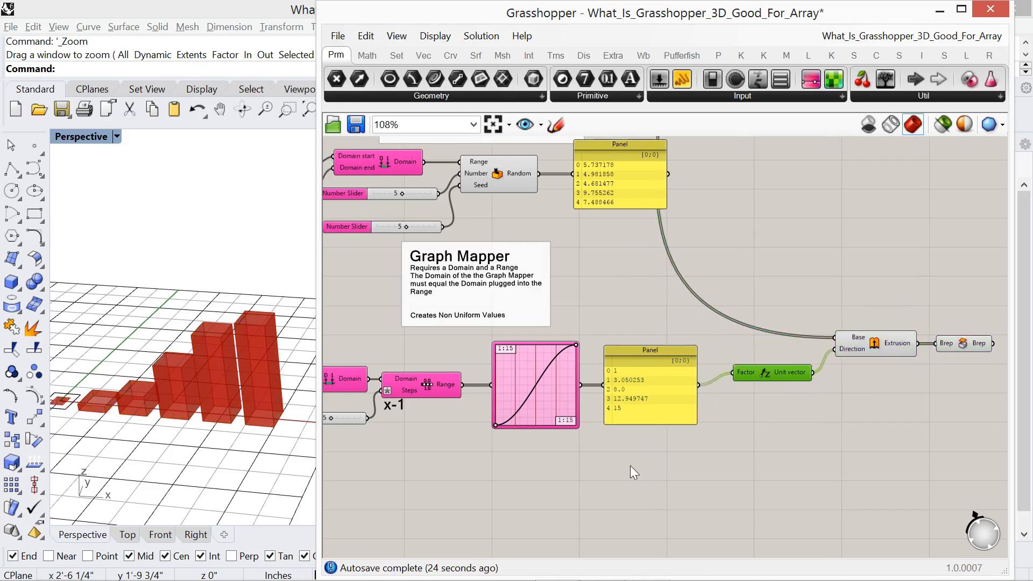
scroll(518, 449, up, 5)
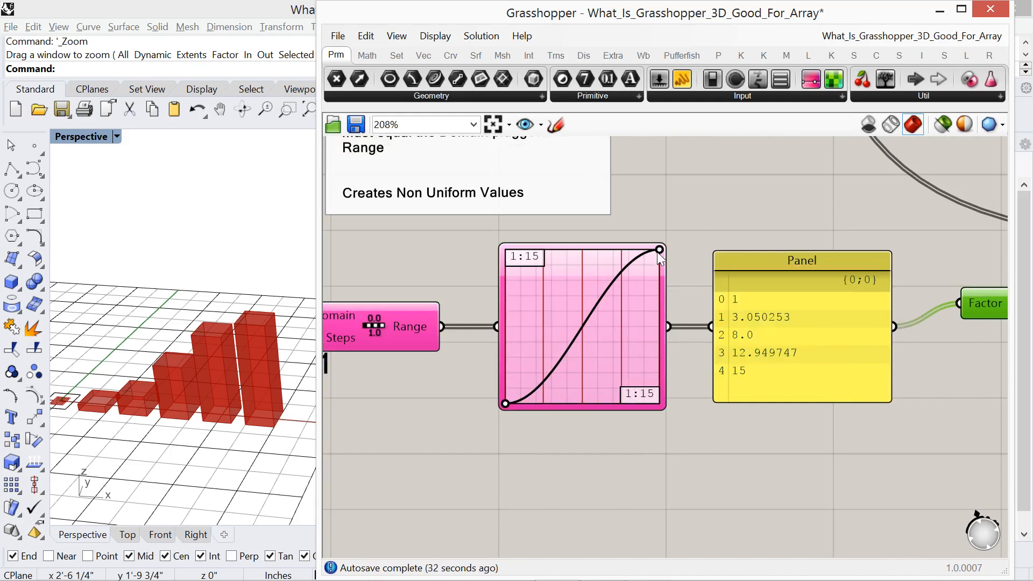
drag(657, 251, 535, 312)
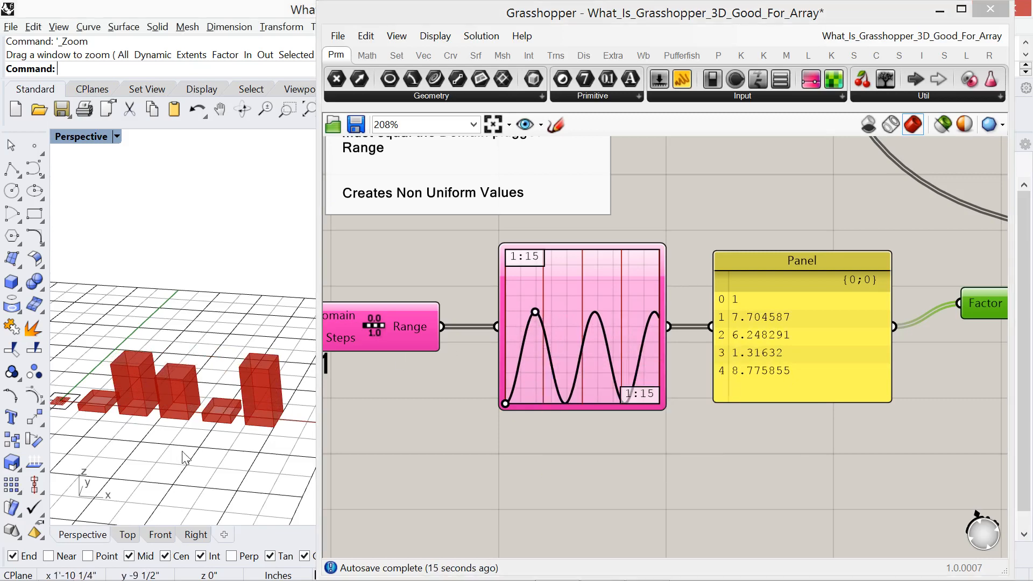
right_drag(180, 452, 197, 427)
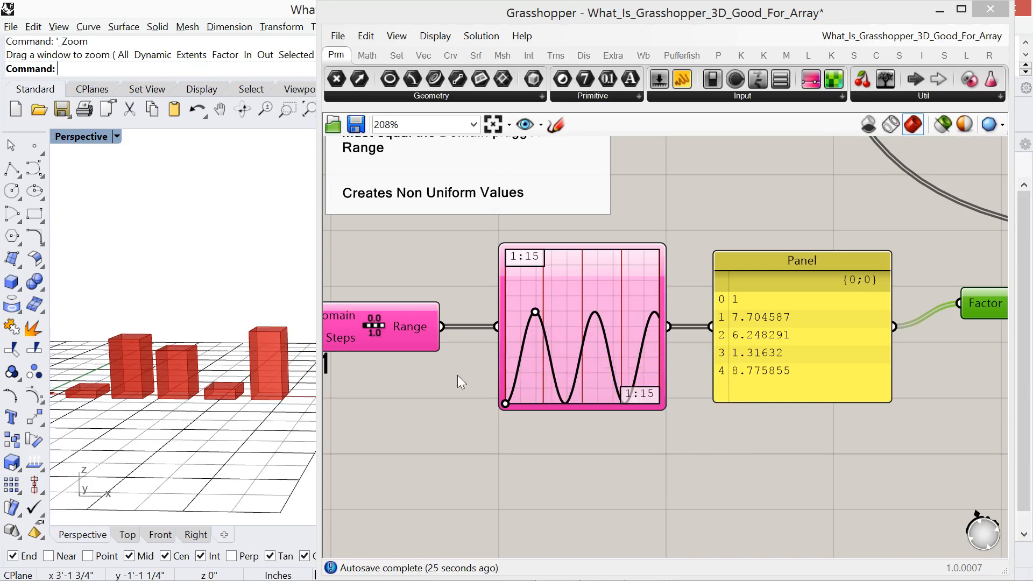
- Set the Number Slider feeding the Domain end input of the Graph Mapper's domain to 7
scroll(457, 375, down, 4)
right_drag(424, 397, 612, 409)
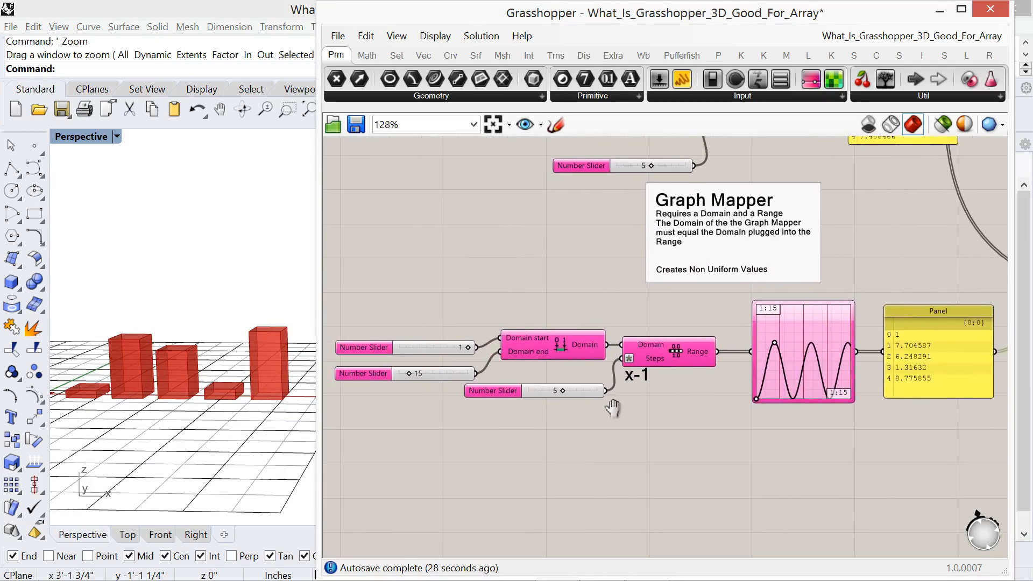
scroll(425, 389, up, 2)
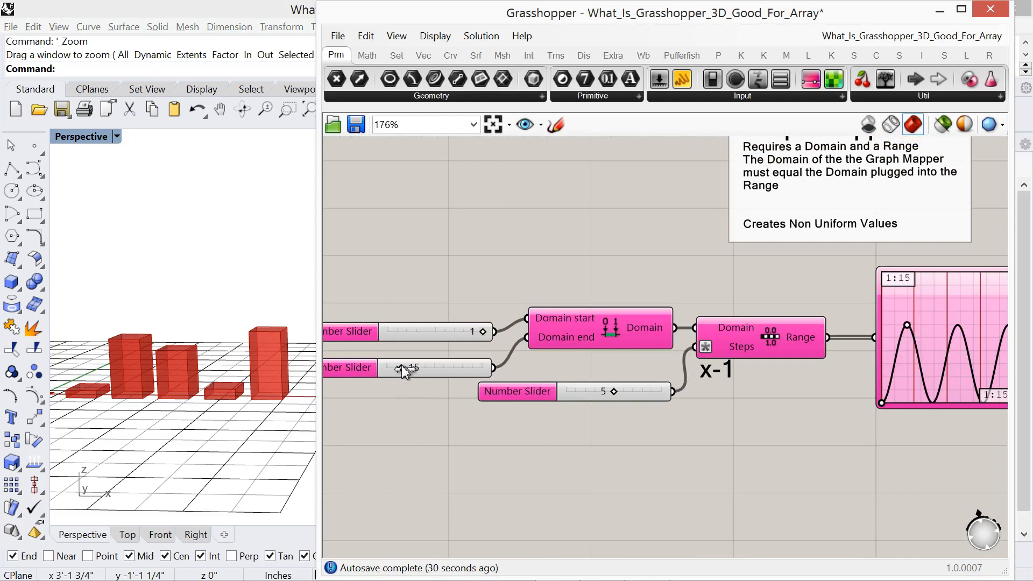
drag(402, 364, 393, 372)
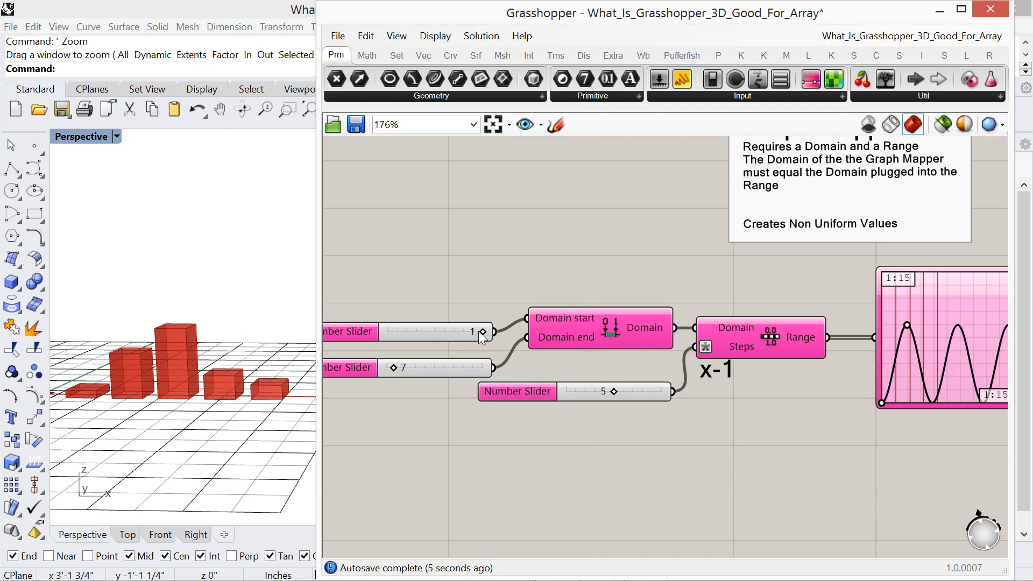
- Add a Number Slider with value 5 above the domain sliders and connect it to Domain start, replacing the existing slider
right_drag(449, 300, 495, 295)
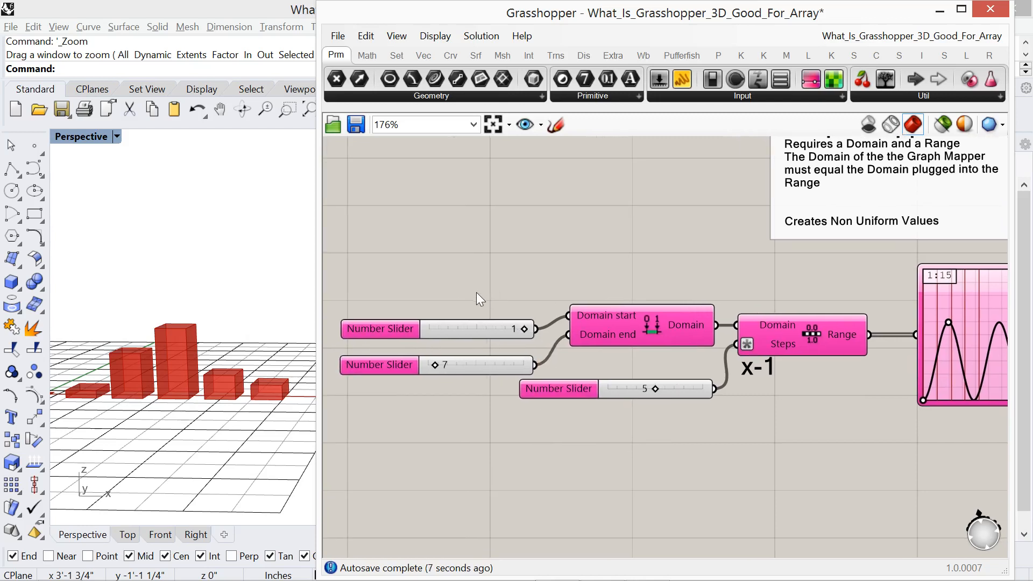
double_click(476, 292)
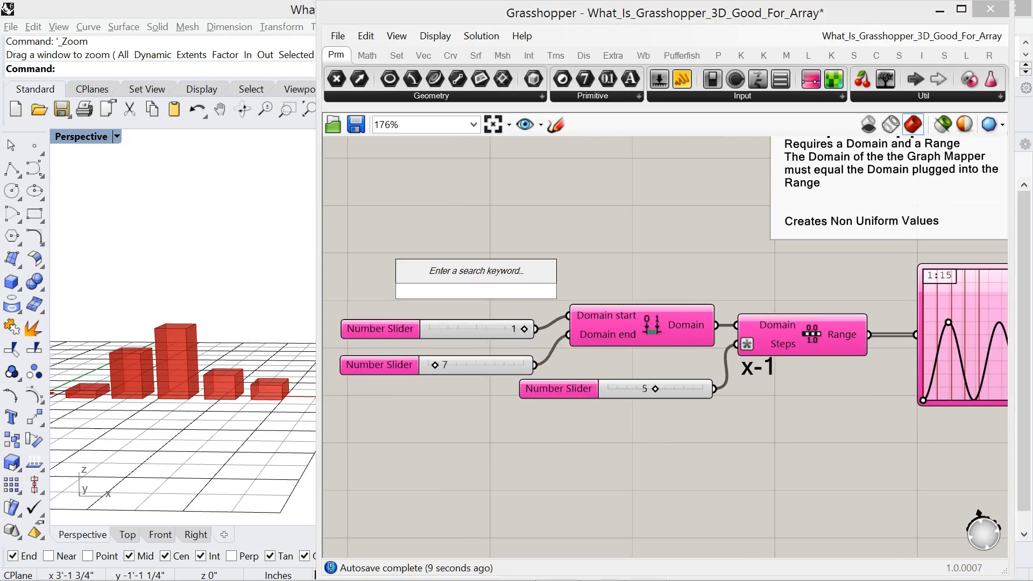
text(5)
key(Return)
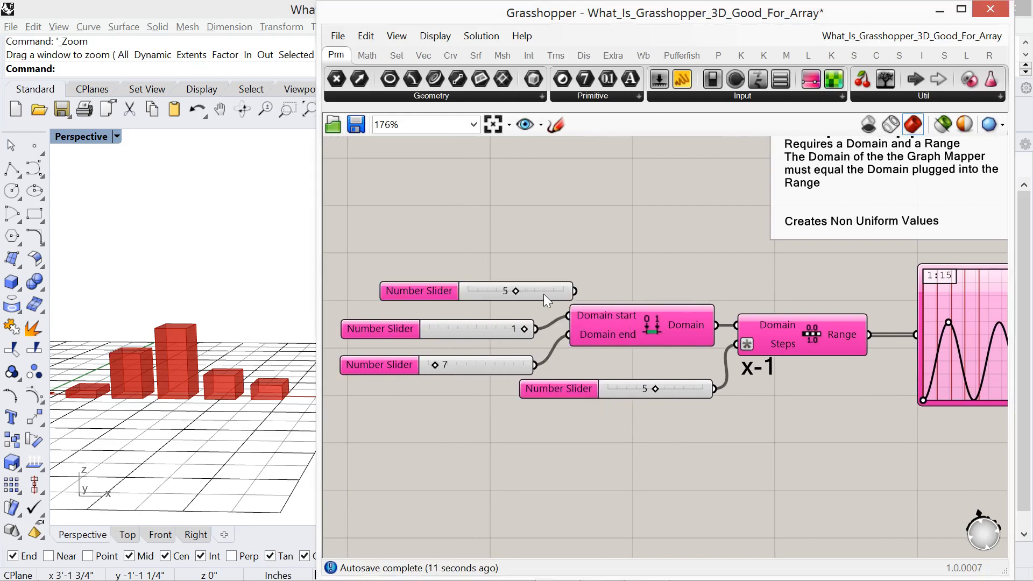
drag(544, 294, 568, 315)
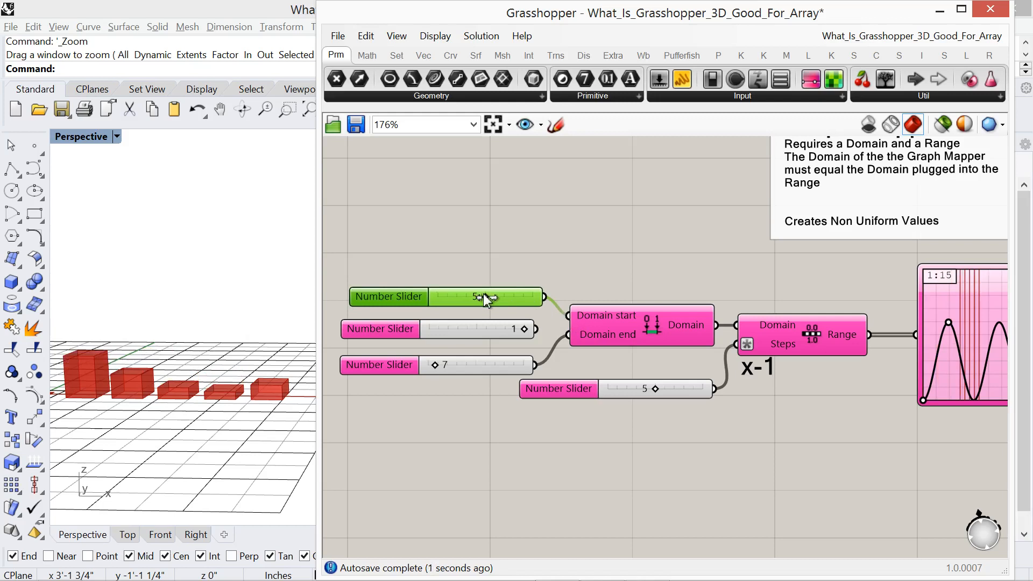
- Set the new Domain start slider to 2 and inspect the Graph Mapper's curve and output Panel
drag(483, 294, 450, 304)
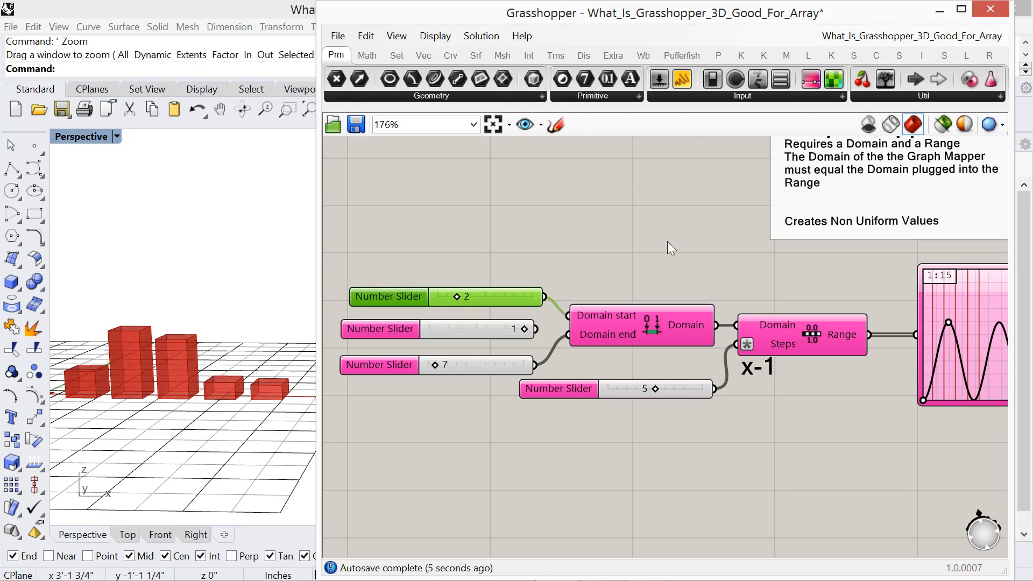
right_drag(663, 241, 583, 240)
scroll(583, 241, down, 3)
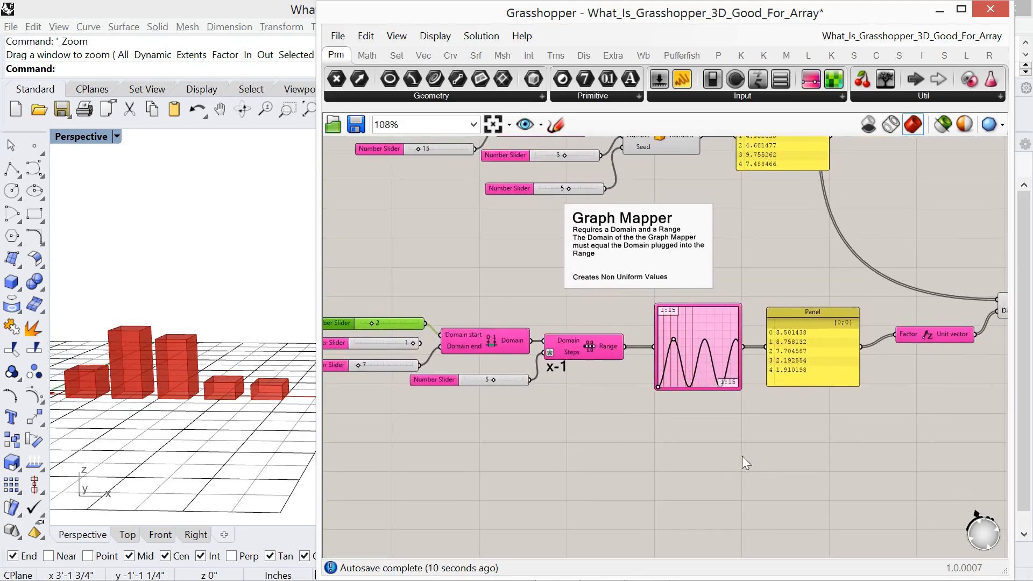
right_drag(741, 456, 638, 455)
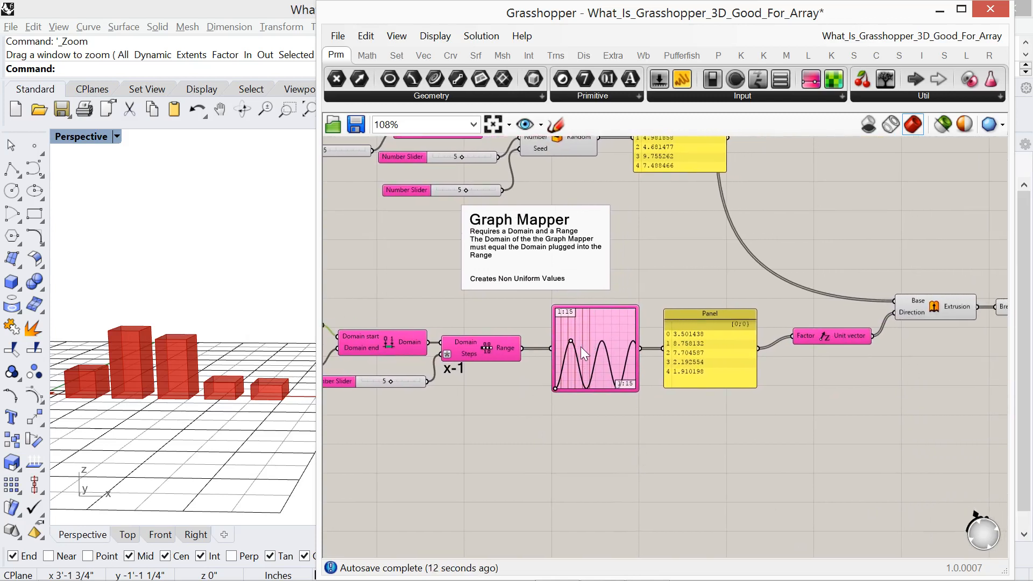
right_drag(705, 427, 631, 462)
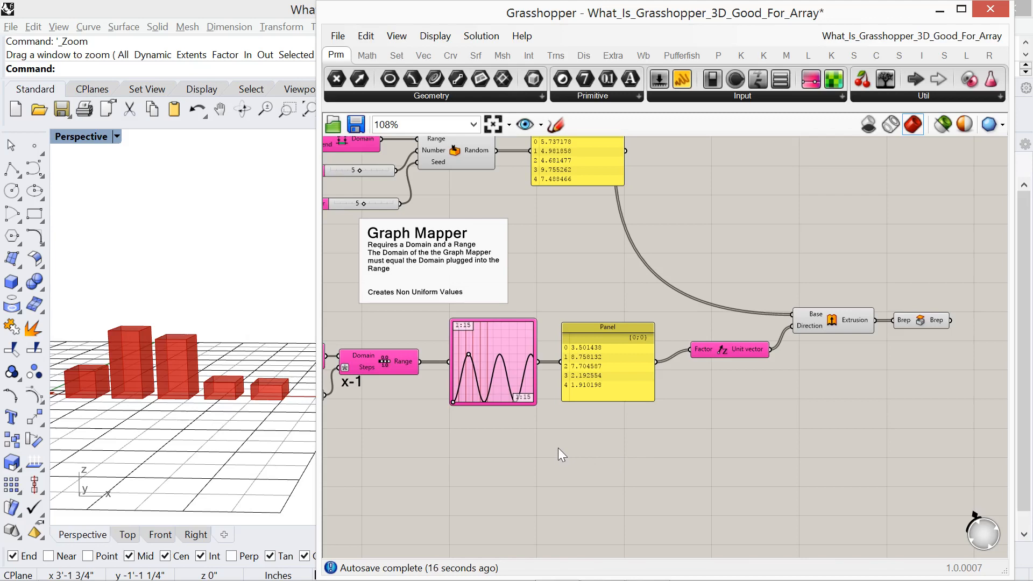
- Add a Custom Preview component after the Brep, connect the Brep to its Geometry input and align it with the Brep
right_drag(924, 347, 838, 340)
scroll(915, 322, up, 4)
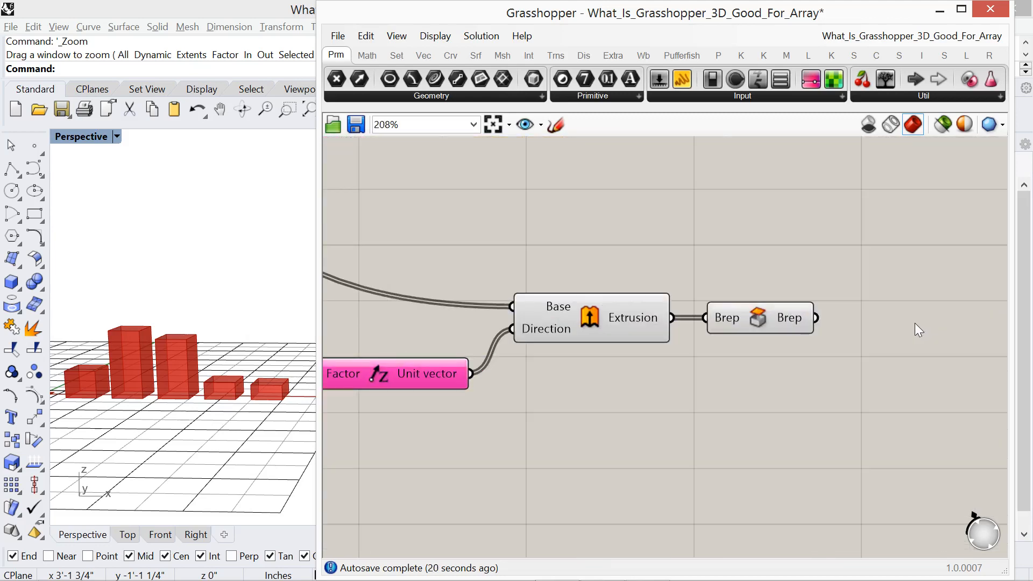
double_click(915, 323)
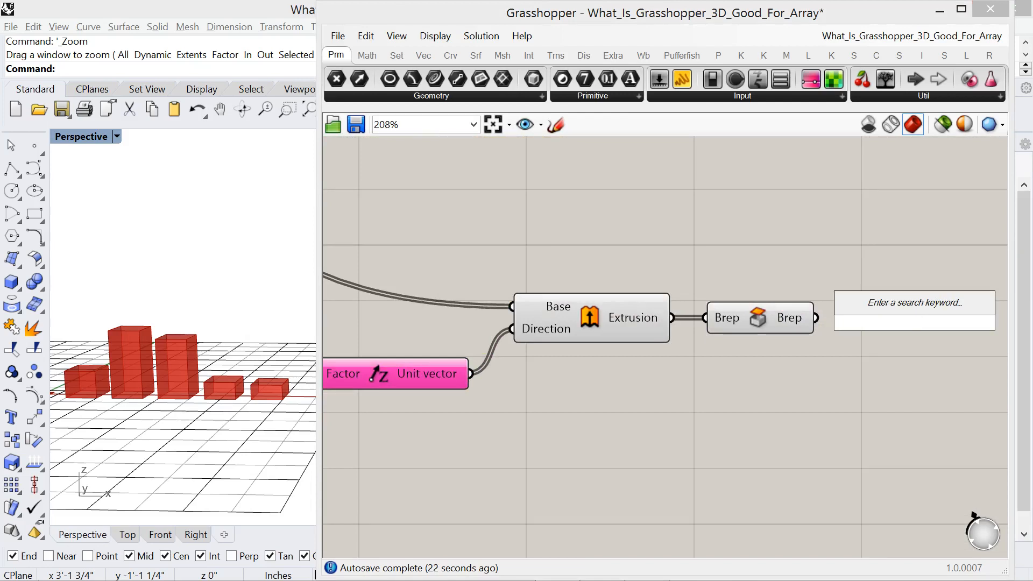
text(cus)
text(tom)
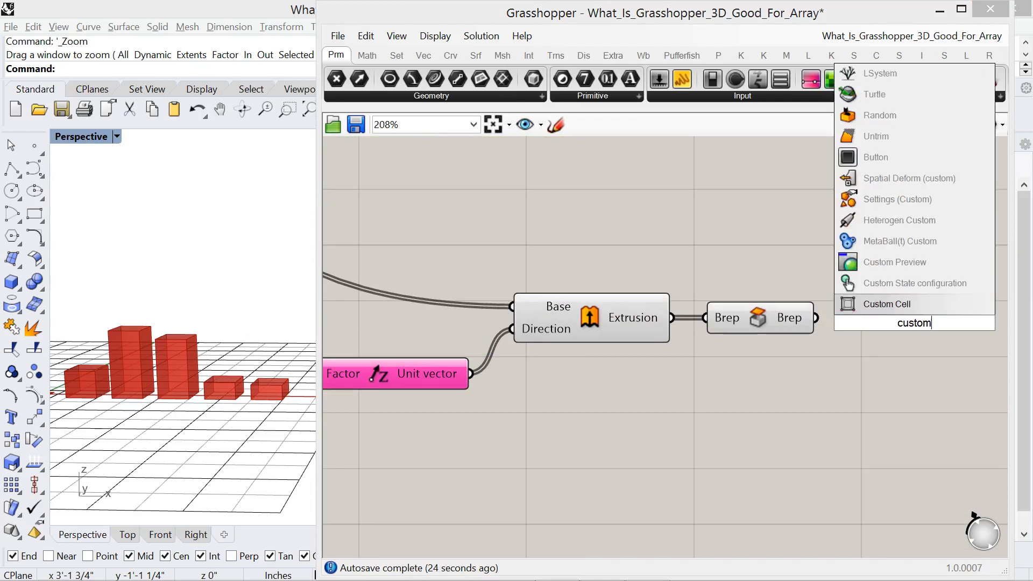
click(896, 263)
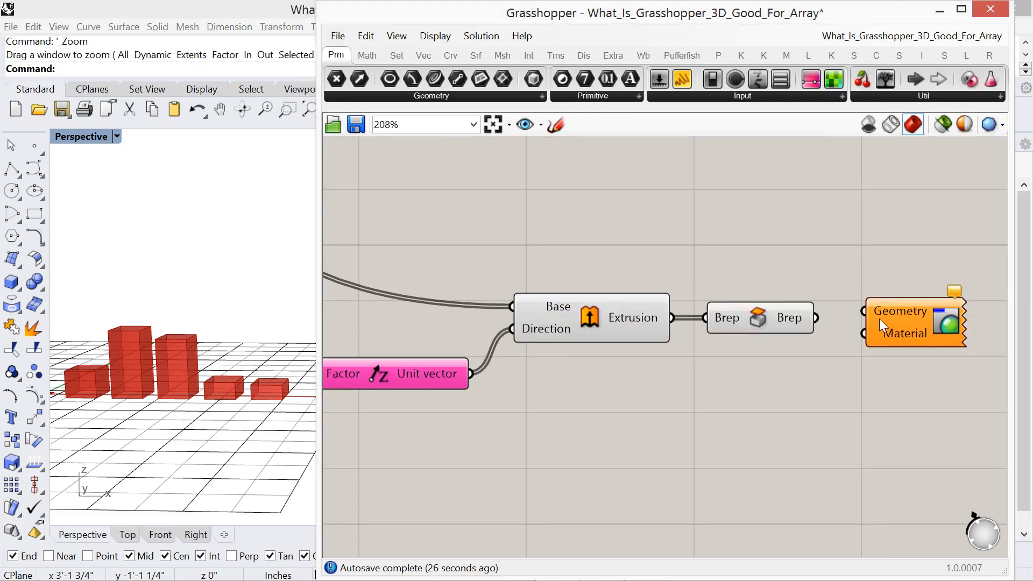
drag(863, 323, 864, 321)
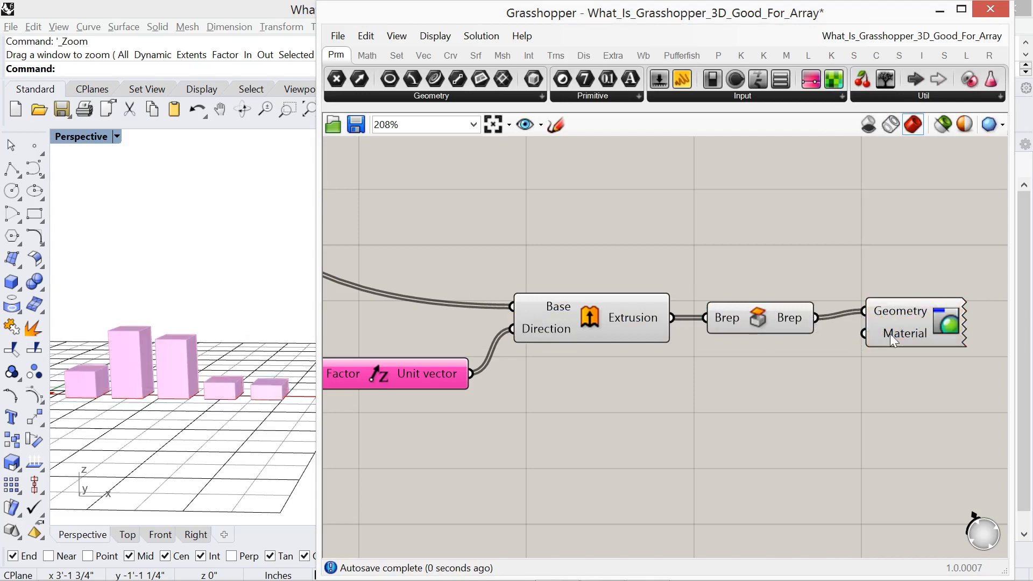
click(893, 334)
click(770, 402)
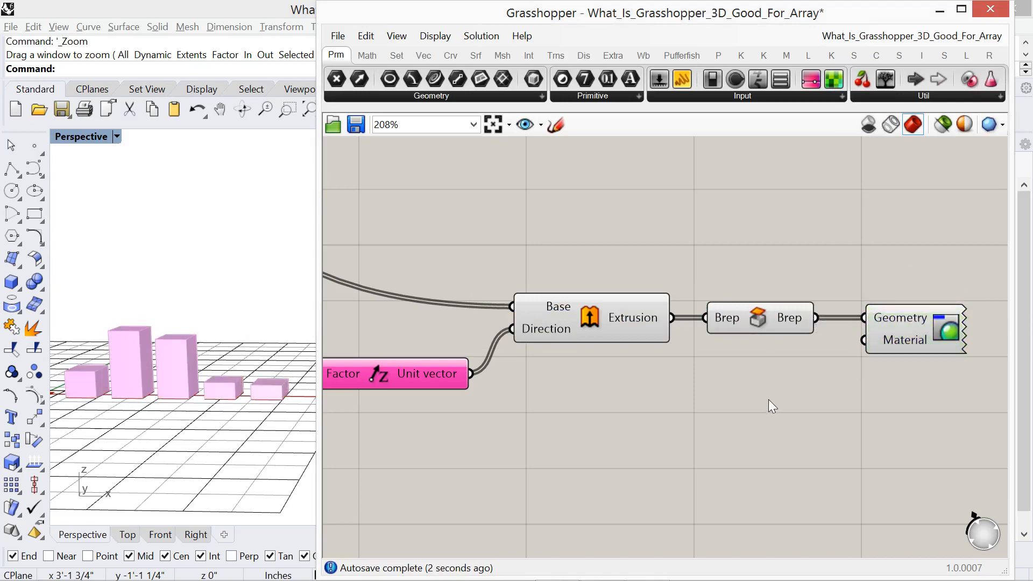
- Add a Colour Swatch below the Brep and connect it to the Material input of the Custom Preview
right_drag(119, 446, 134, 411)
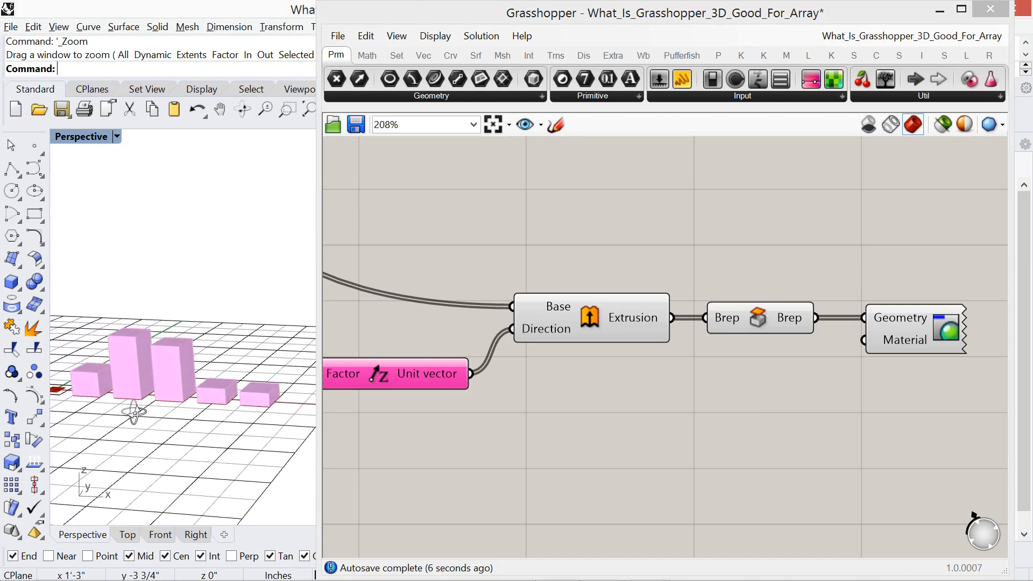
double_click(715, 403)
text(co)
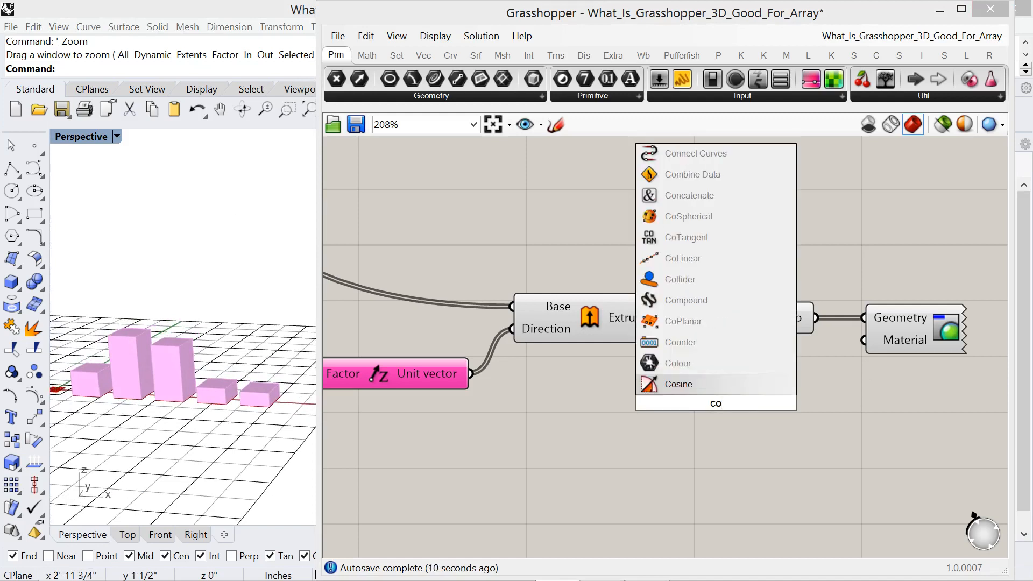
text(l)
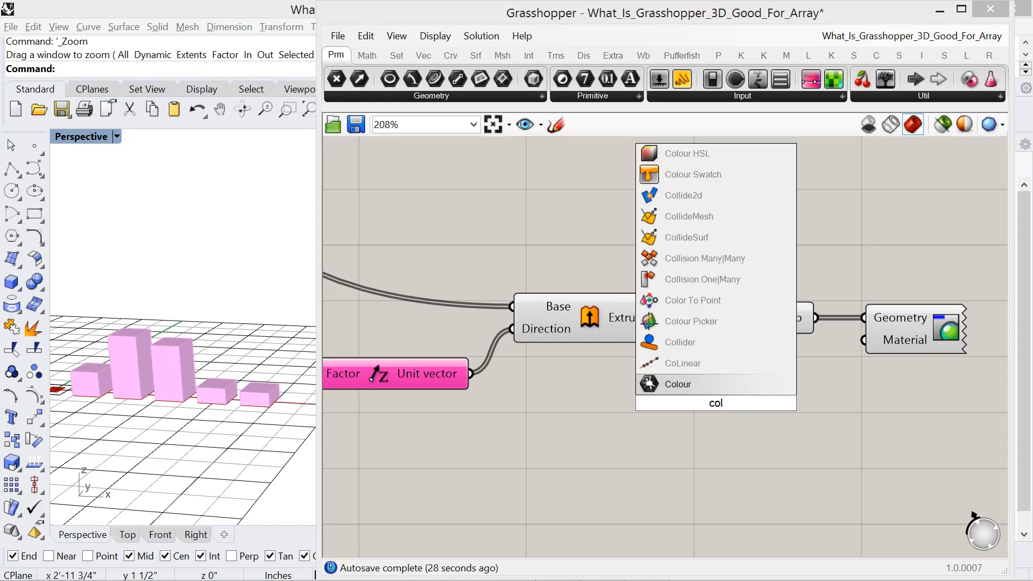
text(our)
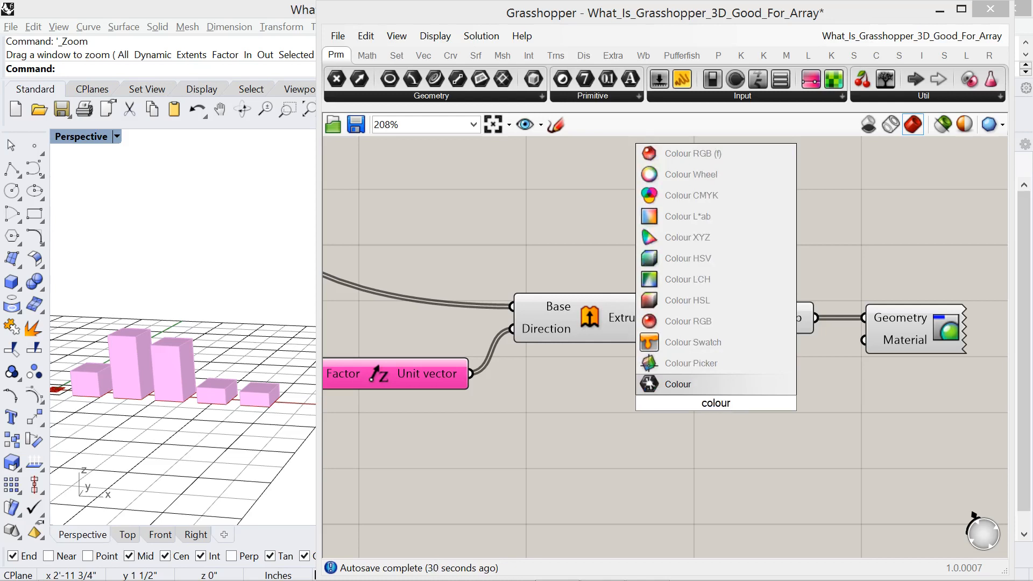
click(714, 343)
drag(787, 403, 864, 341)
- Set the Colour Swatch to a bright violet of R 211, G 63, B 255 using the RGB colour picker
click(766, 405)
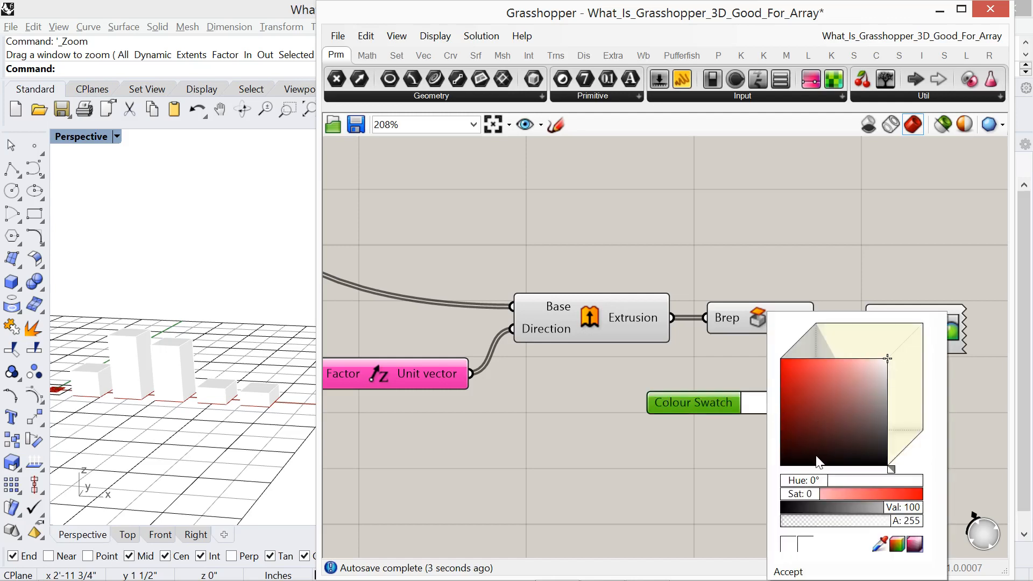
click(897, 544)
click(887, 405)
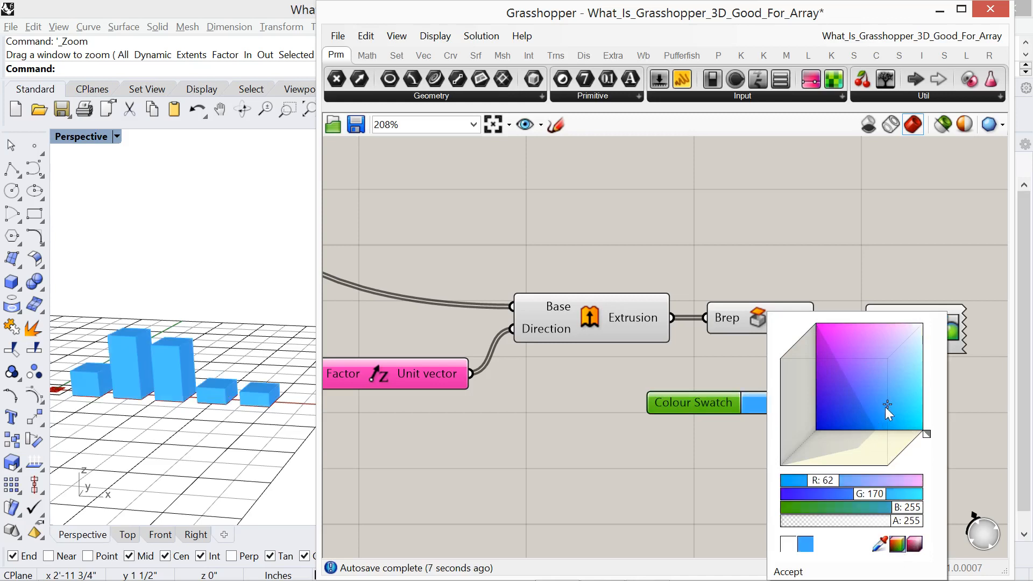
click(843, 343)
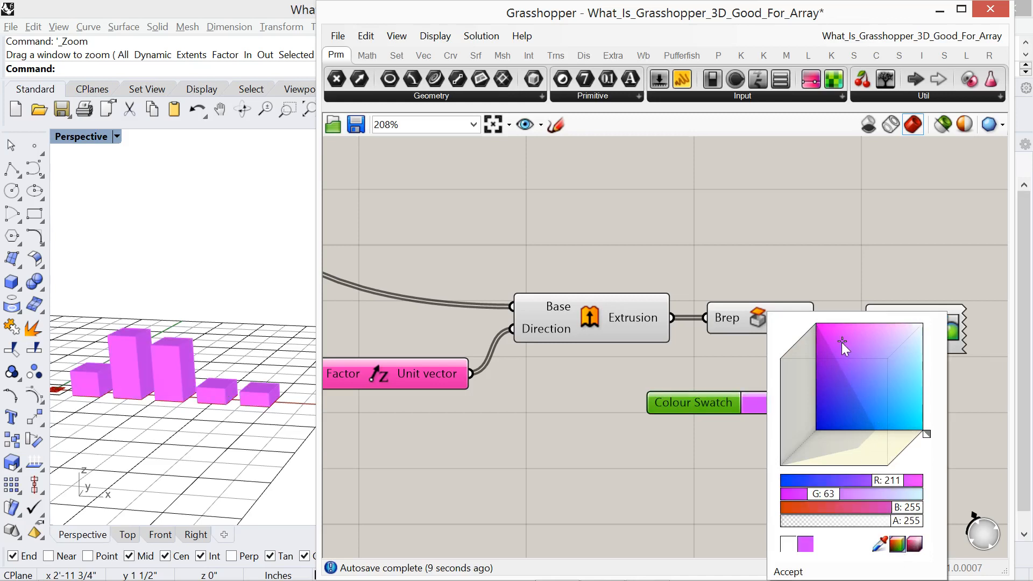
click(684, 508)
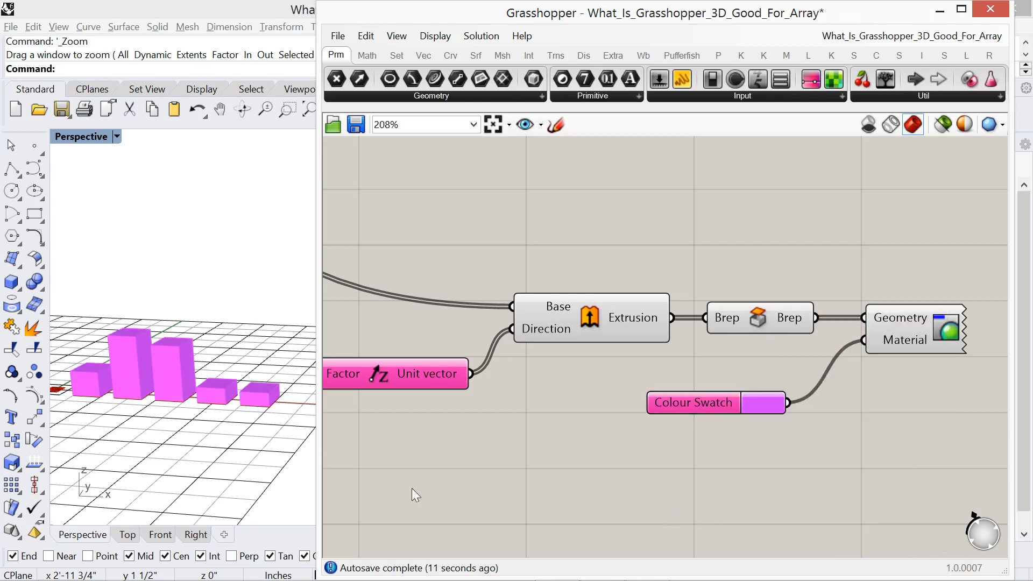
- Flatten the Graph Mapper's sine wave by lowering its peak handle close to the base of the graph
right_drag(196, 413, 193, 433)
right_drag(475, 427, 692, 366)
scroll(580, 422, down, 3)
right_drag(580, 422, 748, 398)
right_drag(537, 377, 636, 366)
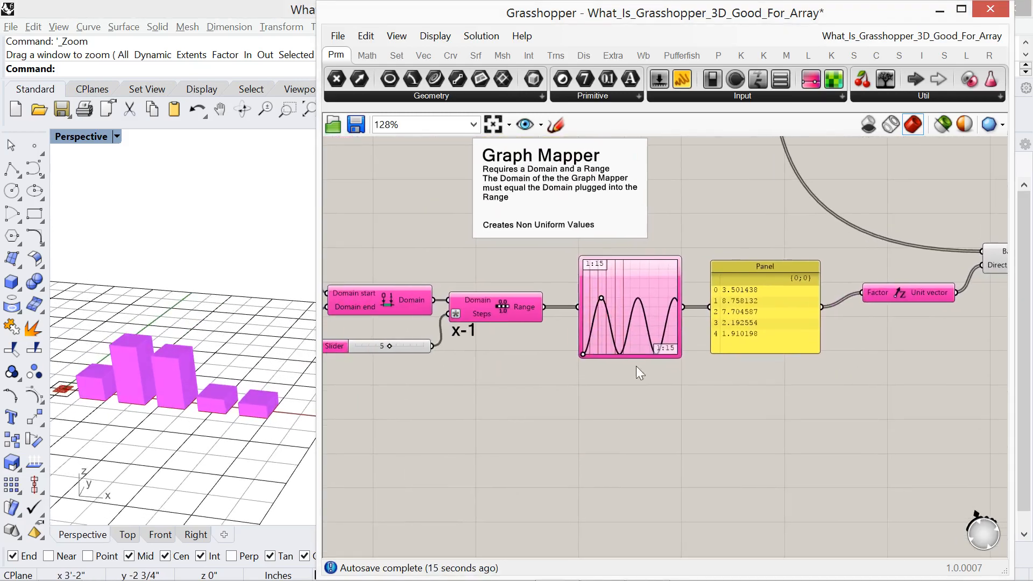
scroll(580, 336, up, 4)
scroll(628, 301, up, 2)
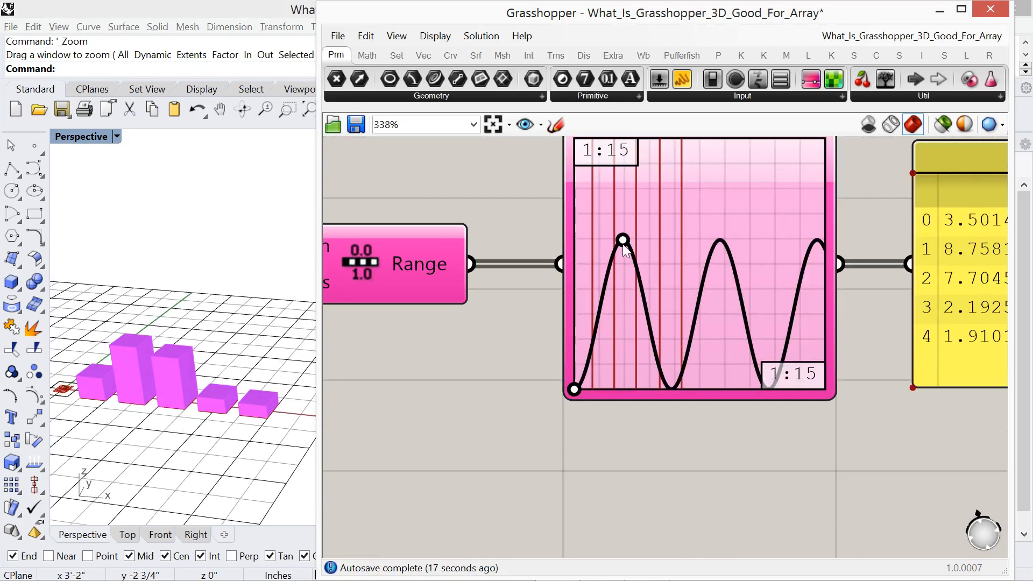
drag(624, 252, 615, 355)
right_drag(752, 468, 633, 509)
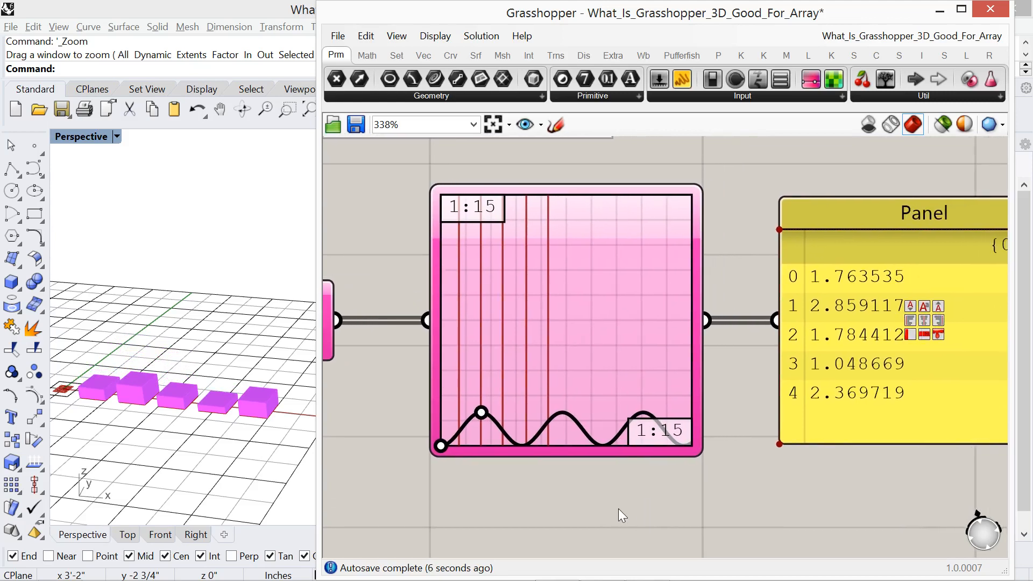
- Raise the sine curve's peak handle to about two thirds of the graph's height and tighten the wave spacing slightly
scroll(586, 509, down, 1)
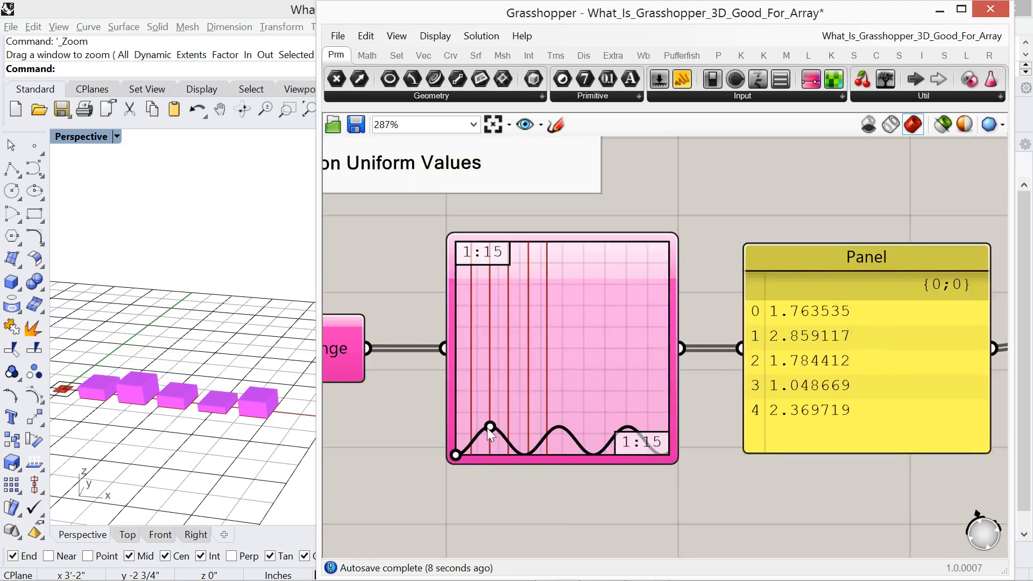
drag(487, 428, 479, 318)
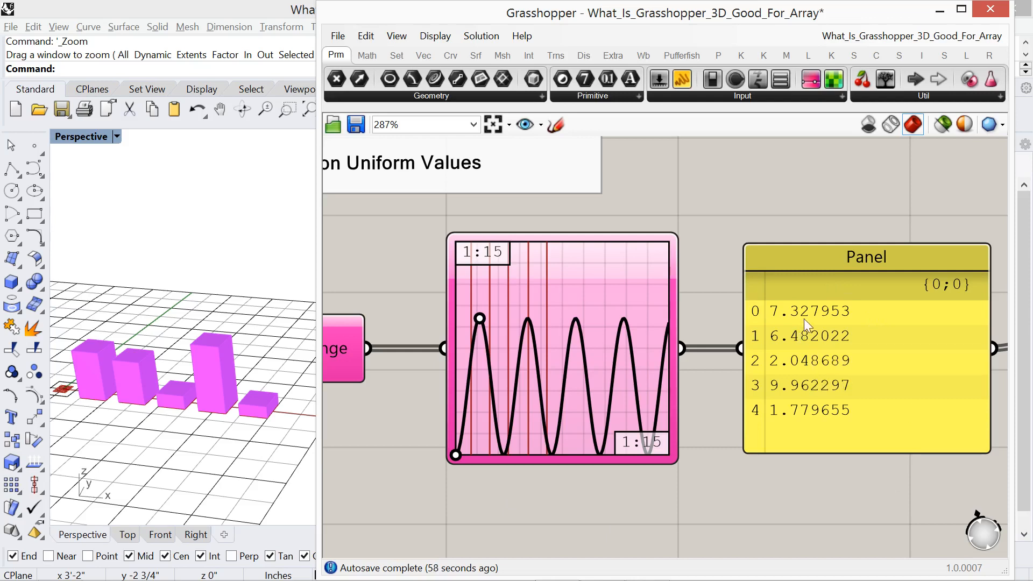
right_drag(784, 232, 742, 218)
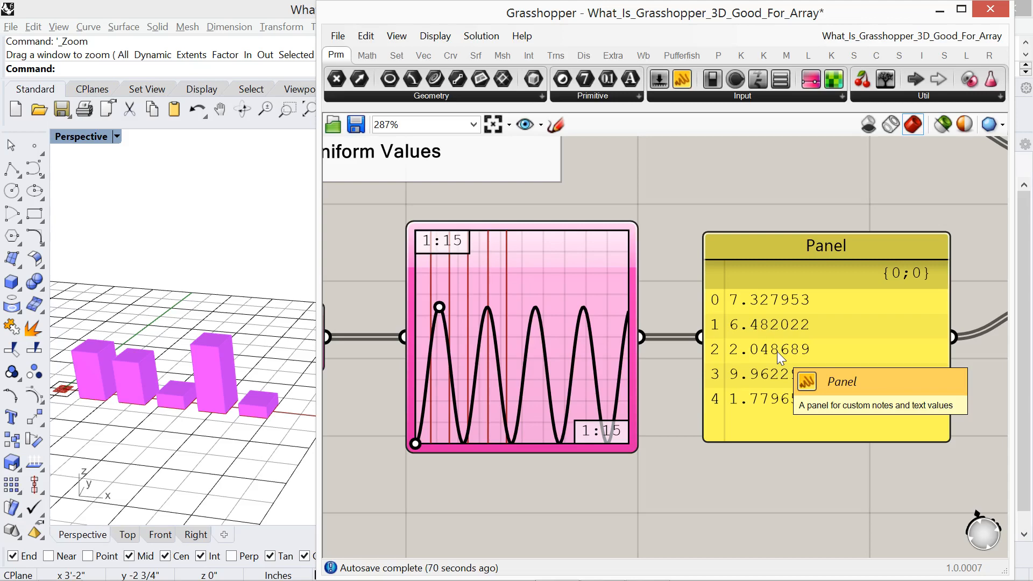
- Change the Graph Mapper's graph type to Gaussian
scroll(646, 447, down, 3)
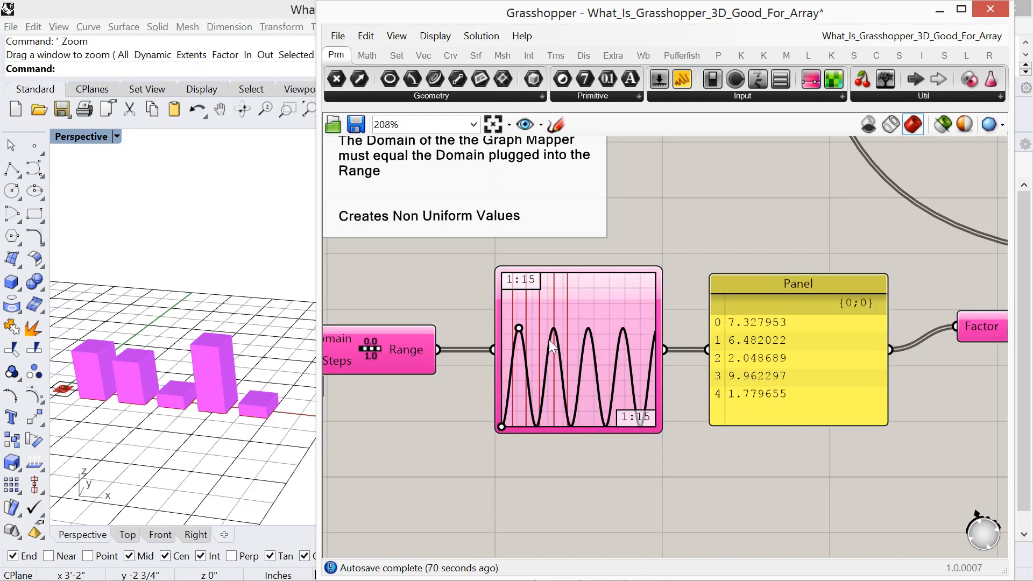
right_click(576, 312)
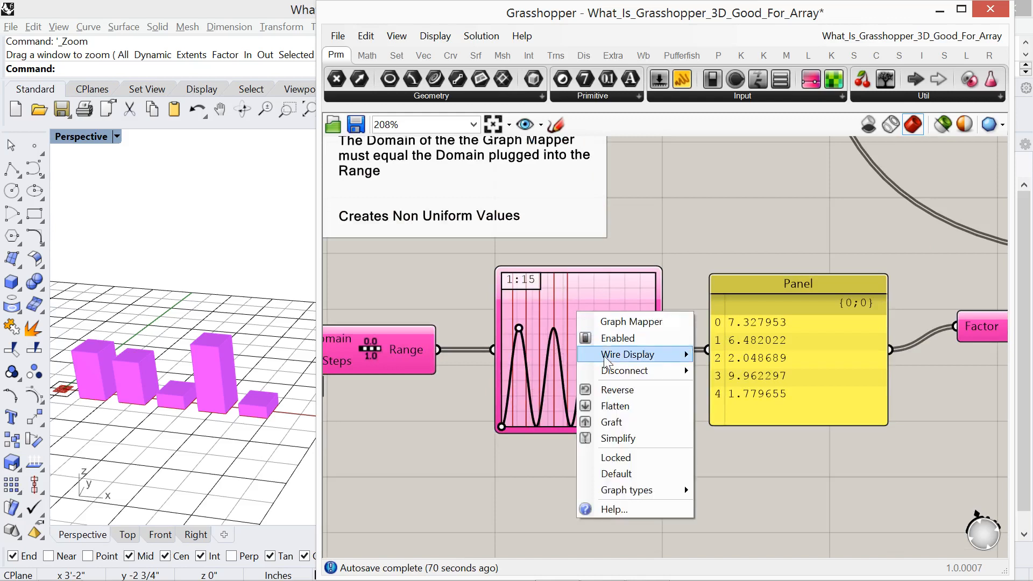
mouse_move(663, 489)
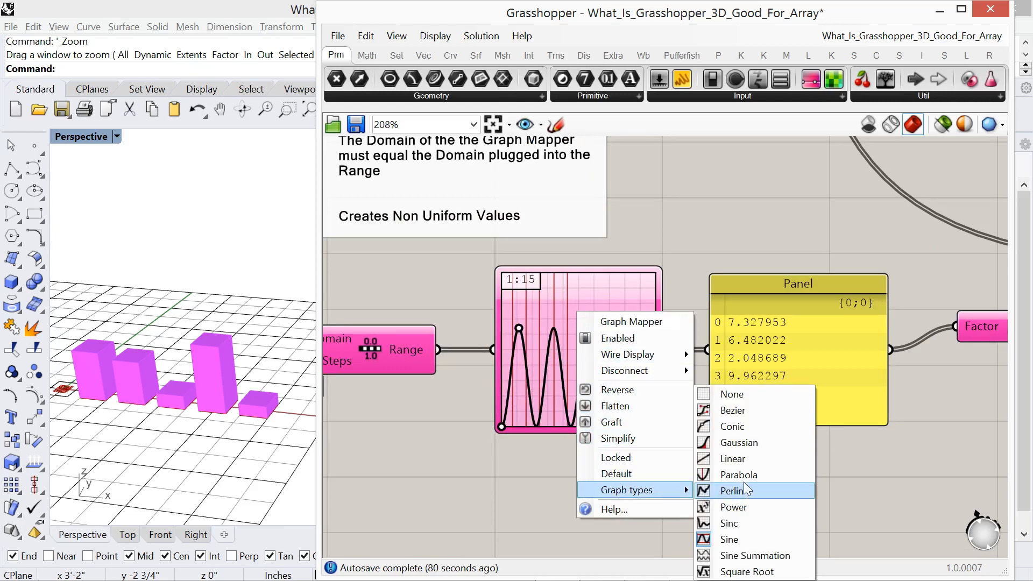
click(760, 441)
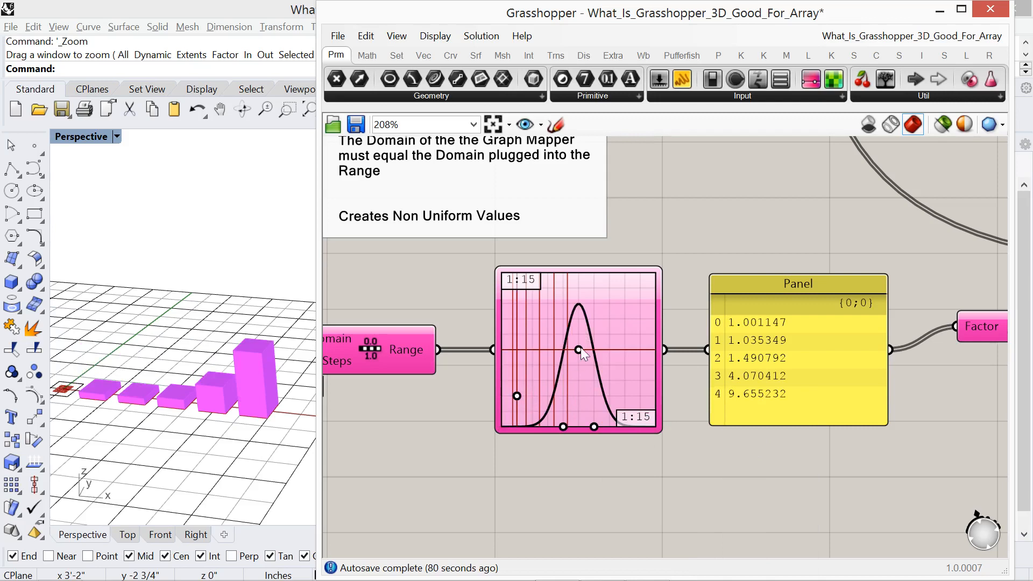
- Shift the Graph Mapper's Gaussian curve slightly toward lower inputs, reduce its height and widen it into a shallow hump
drag(579, 351, 571, 350)
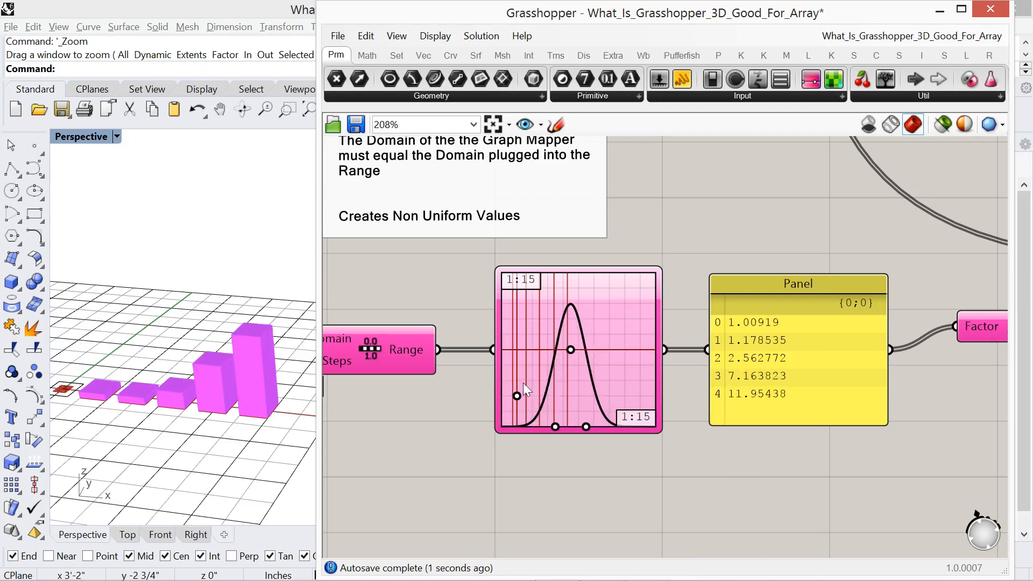
mouse_move(517, 395)
mouse_down()
mouse_move(515, 385)
mouse_move(515, 409)
mouse_up()
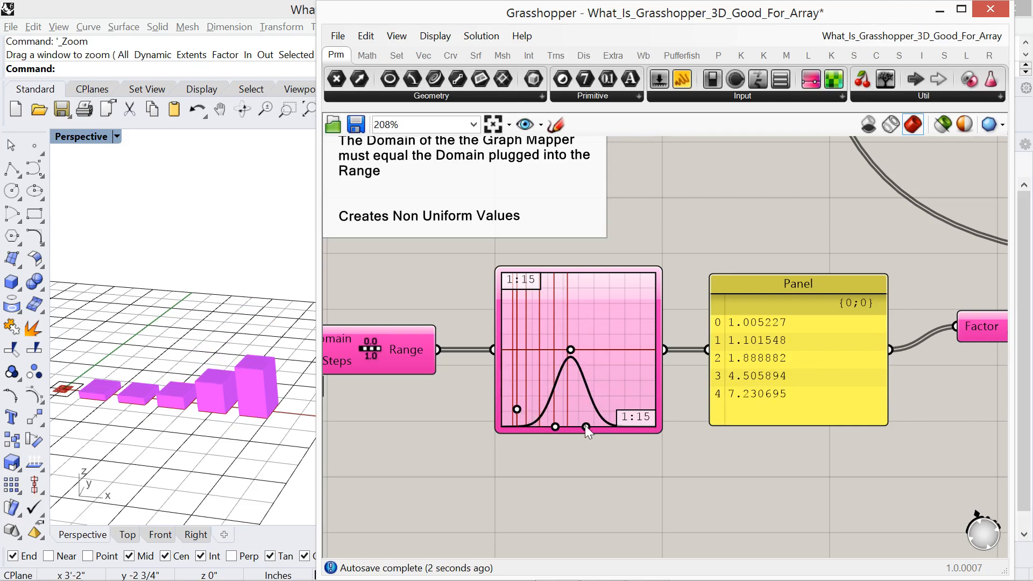
drag(586, 426, 611, 425)
- Raise the Gaussian curve's height handle to nearly half the graph's height and narrow the bell slightly
scroll(522, 447, up, 3)
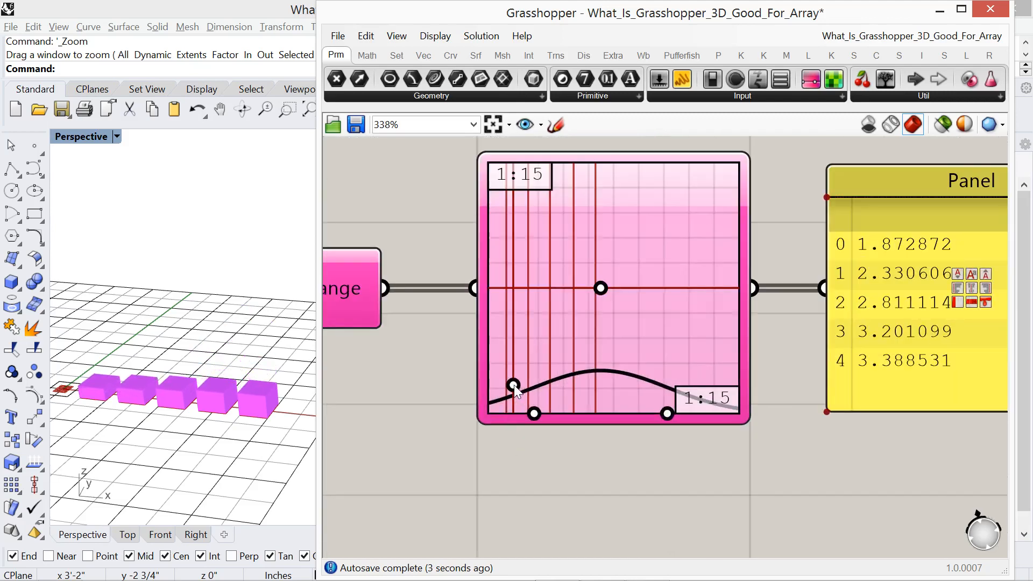
drag(515, 385, 515, 300)
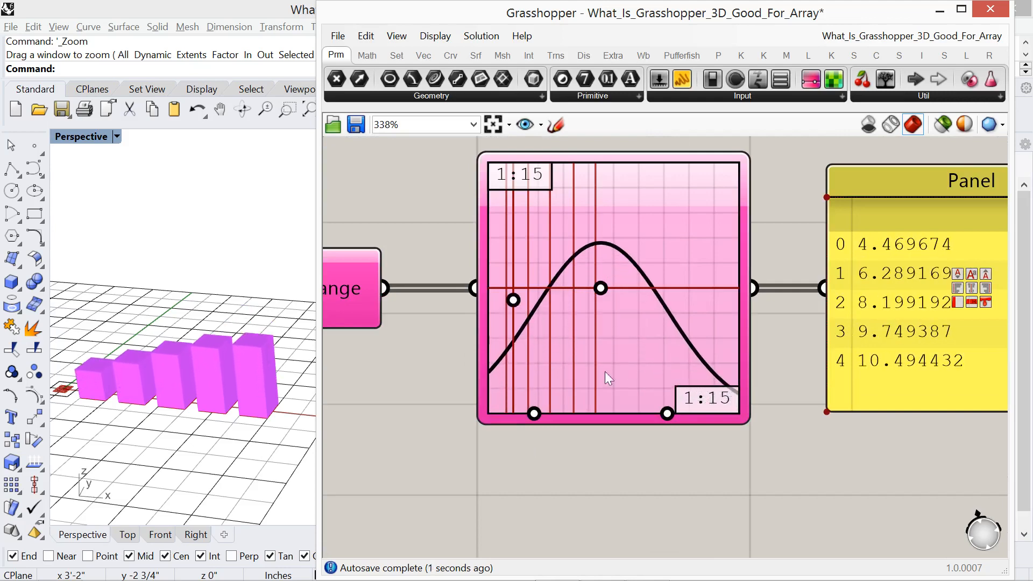
drag(664, 414, 650, 412)
- Lower the Gaussian curve's height handle to about a quarter of the graph's height and narrow the bell
scroll(817, 451, down, 6)
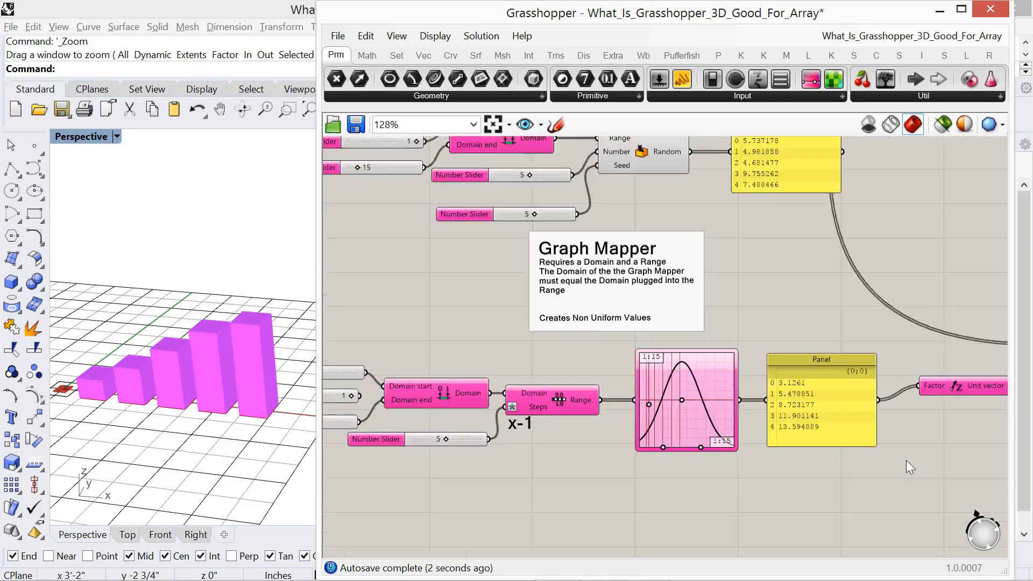
right_drag(785, 432, 701, 442)
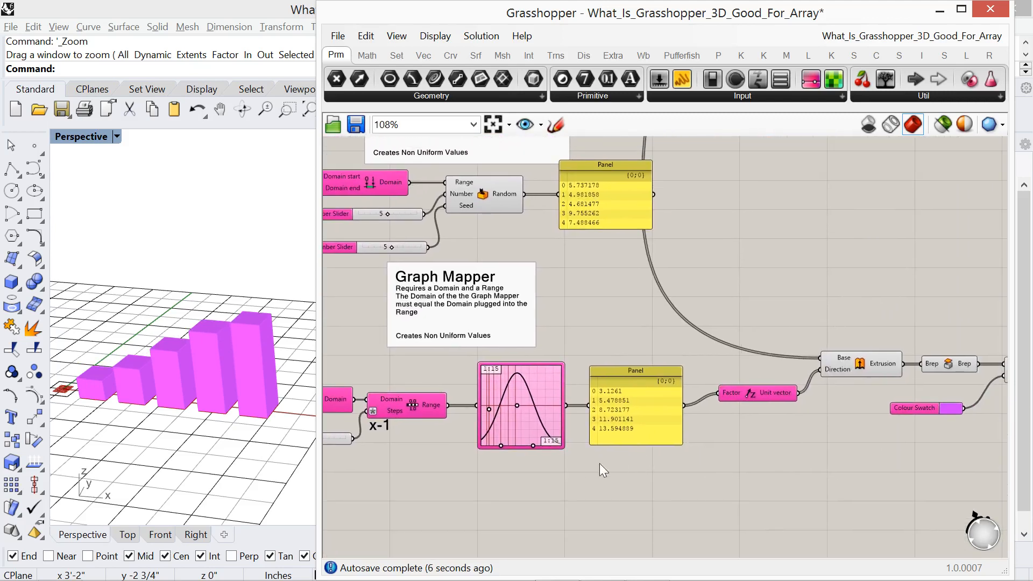
right_drag(570, 479, 605, 452)
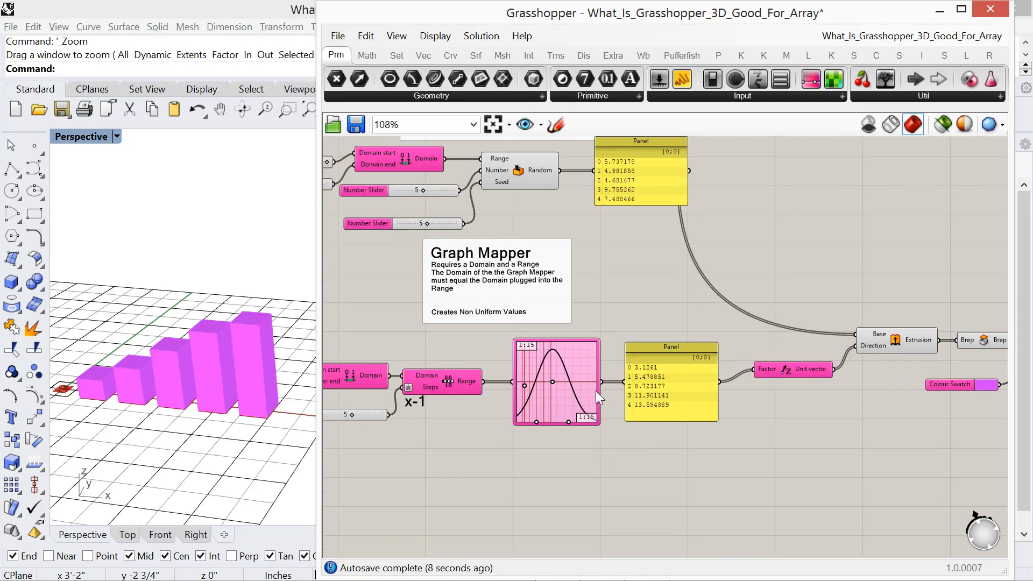
scroll(595, 391, up, 2)
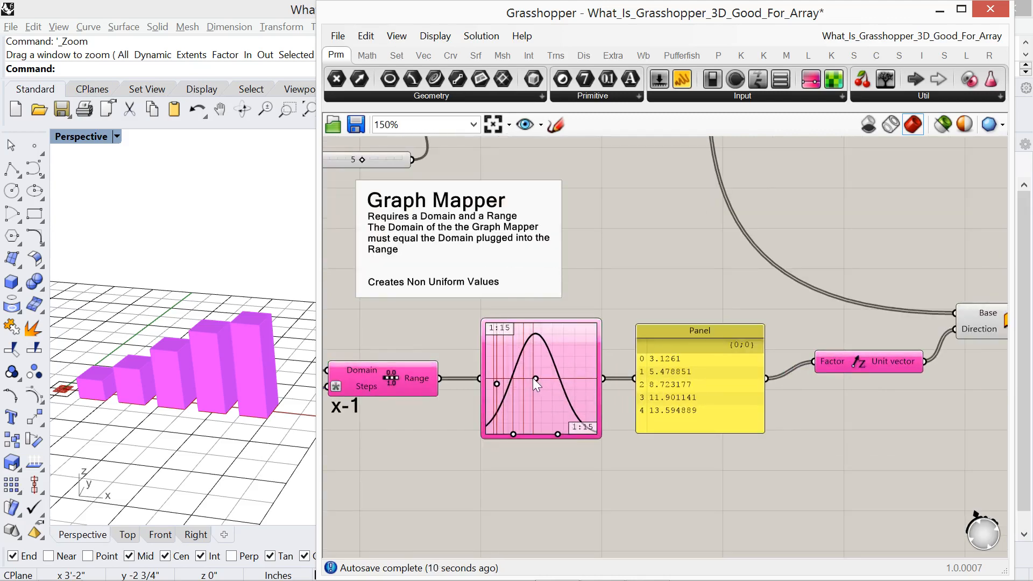
drag(532, 378, 497, 412)
drag(556, 433, 547, 435)
right_drag(548, 434, 504, 443)
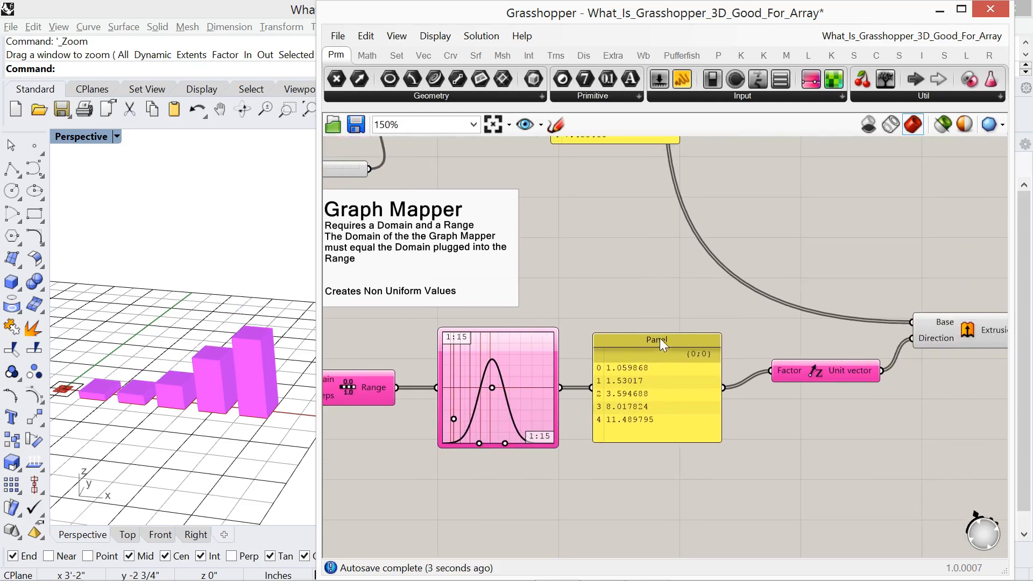
- Move the Panel above the wires and connect the Graph Mapper's output directly to the Unit vector's Factor input
drag(659, 338, 653, 278)
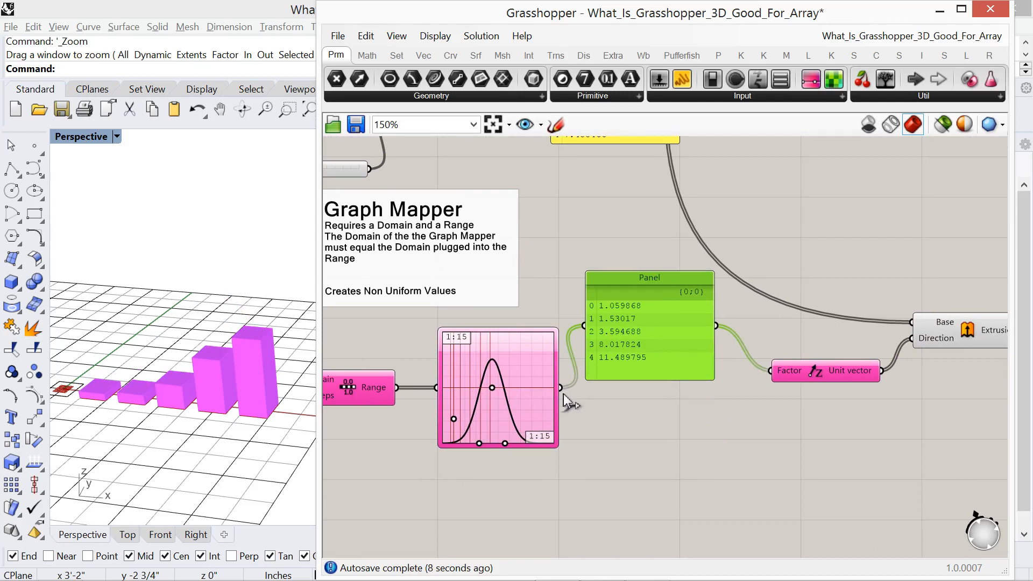
right_drag(588, 392, 651, 388)
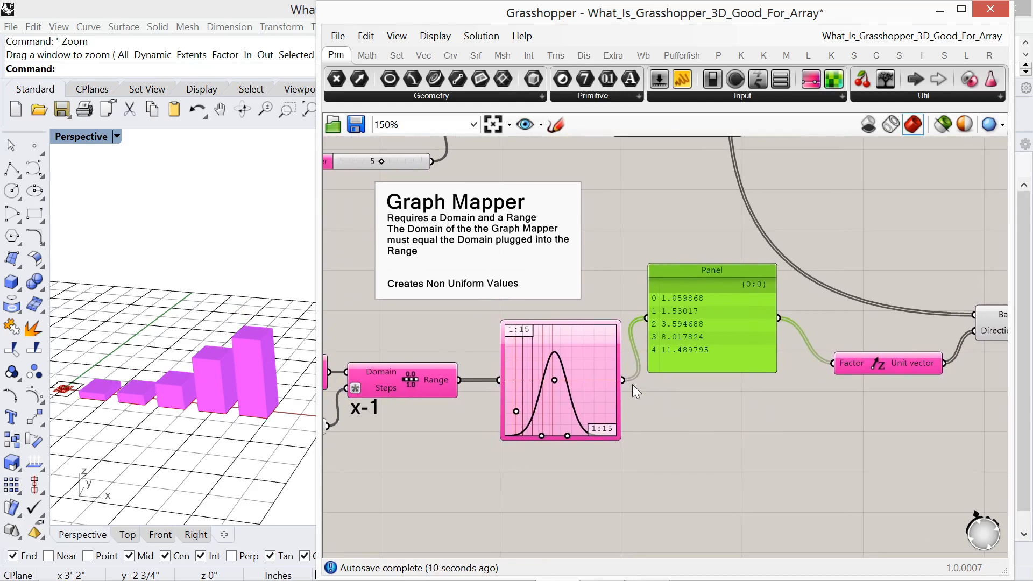
drag(621, 391, 833, 364)
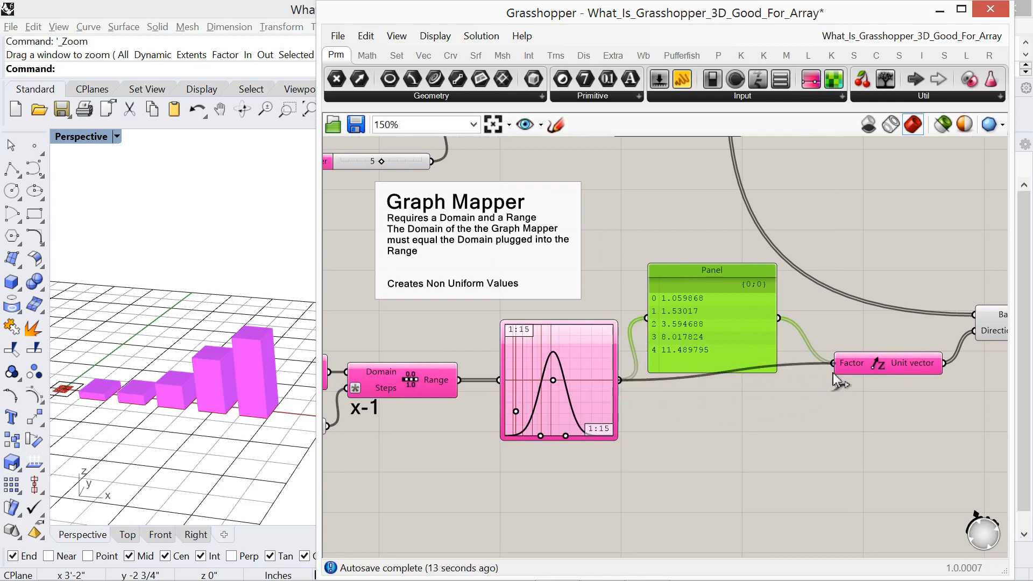
drag(700, 270, 698, 252)
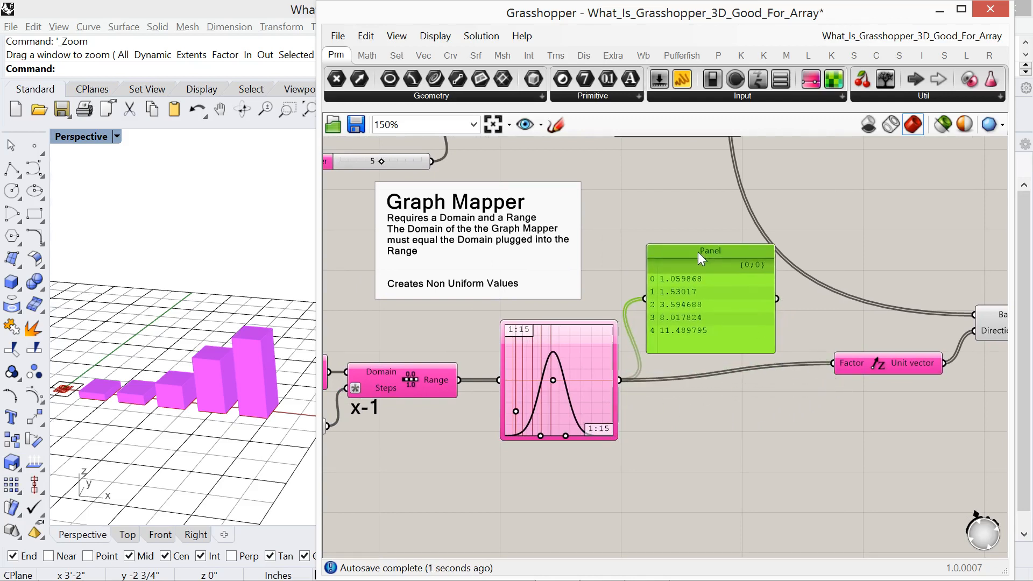
- Reconnect the Panel's output to the Unit vector's Factor input and move the Panel back down in line
drag(826, 361, 832, 363)
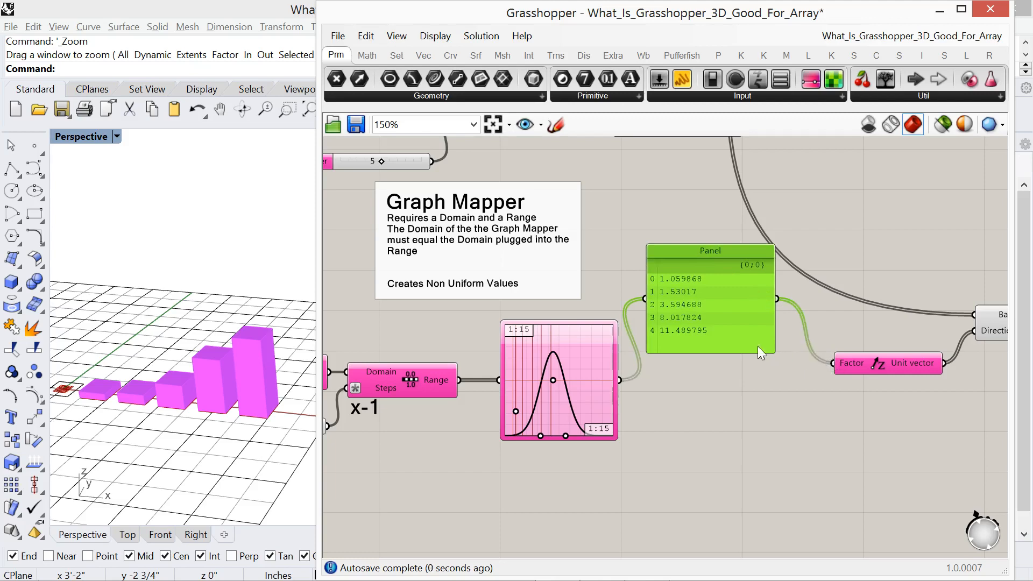
drag(706, 250, 709, 315)
- Lower the Gaussian curve's height handle slightly to shorten the extruded boxes
right_drag(532, 396, 702, 378)
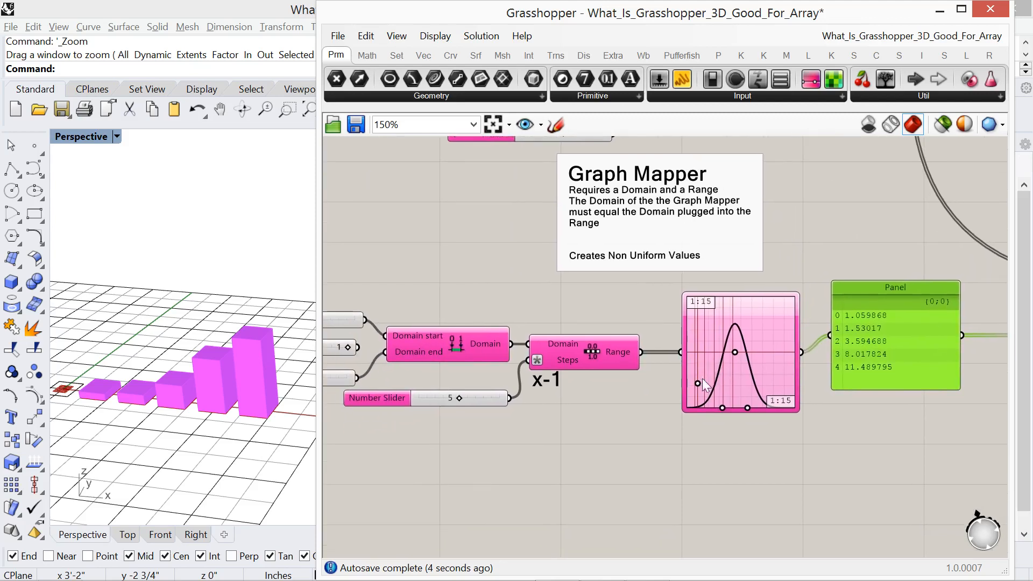
scroll(660, 403, up, 2)
mouse_move(712, 376)
mouse_down()
mouse_move(713, 398)
mouse_move(712, 385)
mouse_up()
- Set the Graph Mapper section's Domain end slider to 33 and its Domain start slider to 1
right_drag(550, 442, 800, 424)
right_drag(451, 437, 488, 460)
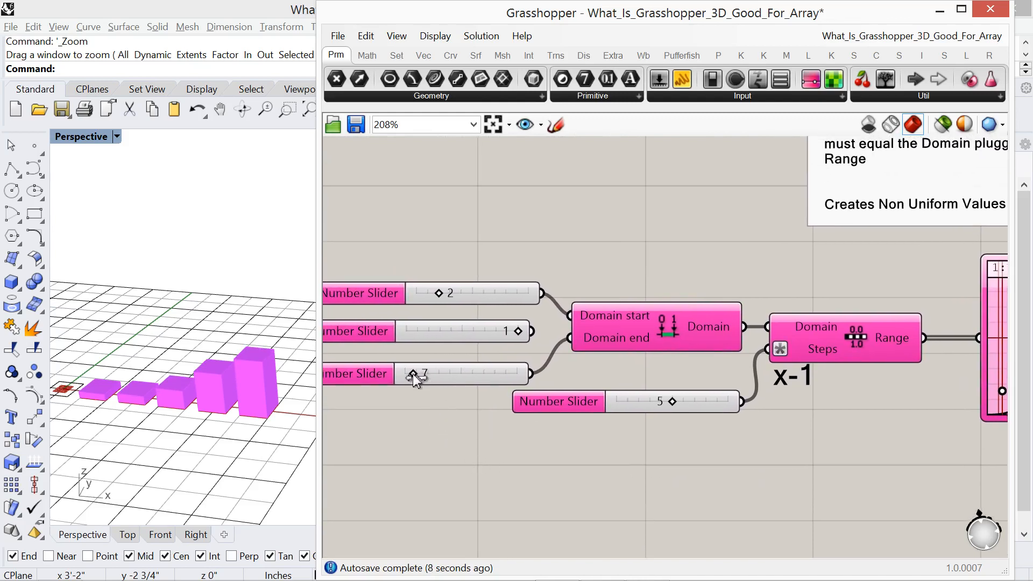
drag(412, 373, 441, 380)
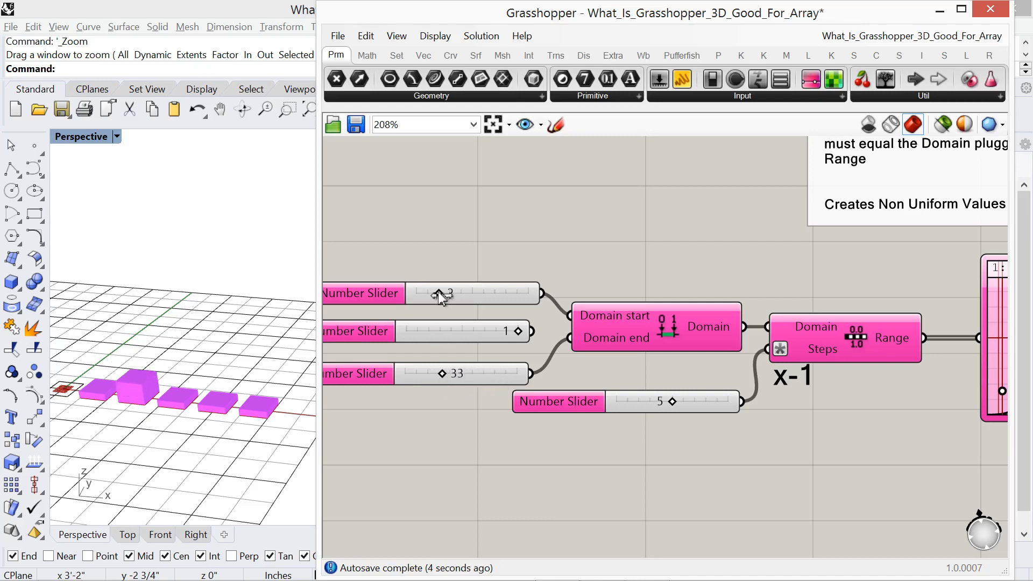
mouse_move(438, 291)
mouse_down()
mouse_move(427, 299)
mouse_move(473, 301)
mouse_move(433, 310)
mouse_up()
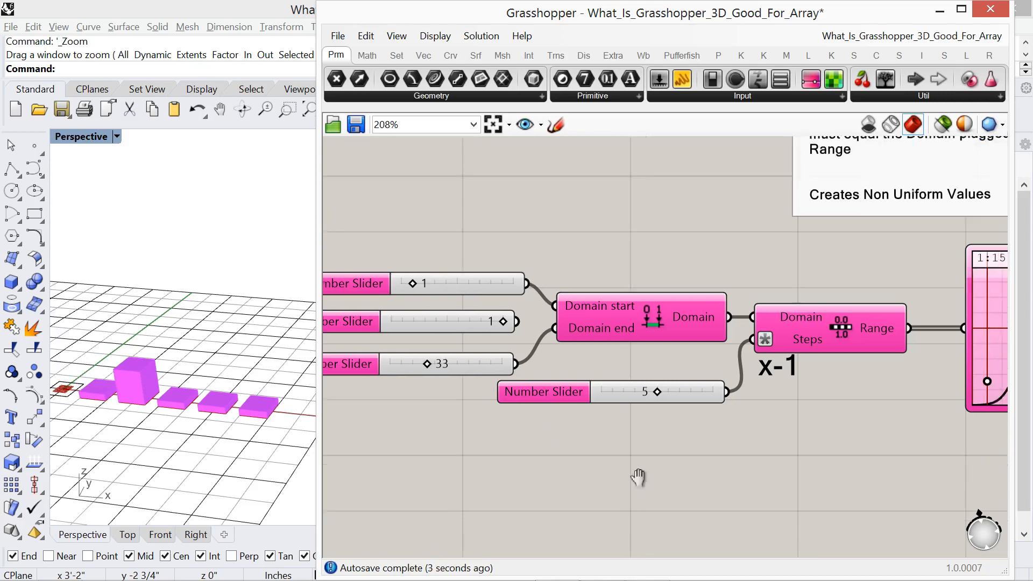
- Shift the Gaussian curve's centre slightly toward higher inputs, widen the bell and raise its height handle to over a third of the graph
scroll(552, 445, down, 2)
scroll(843, 383, up, 3)
scroll(843, 383, up, 2)
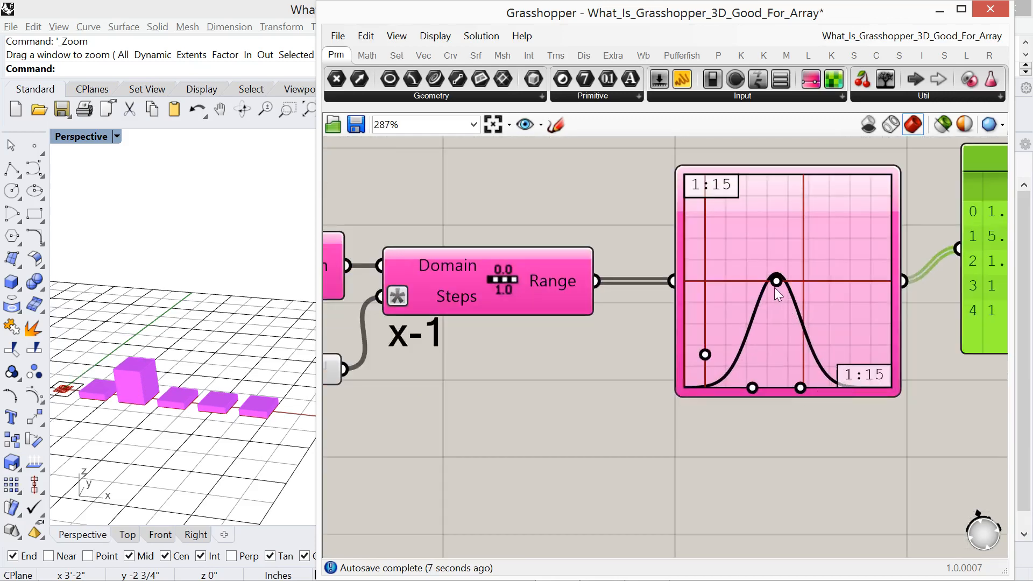
drag(776, 285, 786, 327)
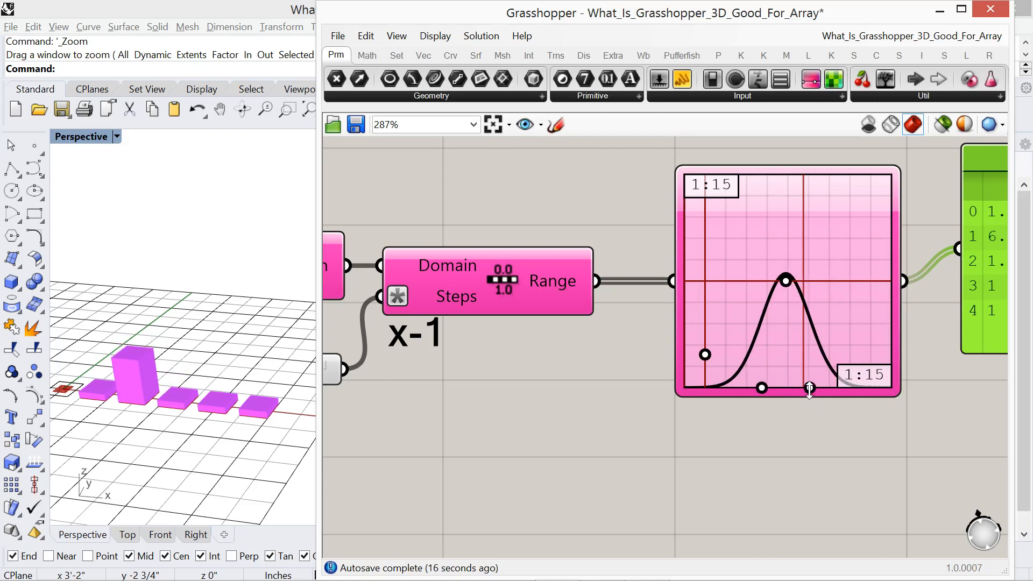
drag(811, 387, 833, 388)
drag(715, 354, 715, 312)
- Set the Domain start slider to 6 while keeping the Domain end at 33
scroll(531, 422, down, 3)
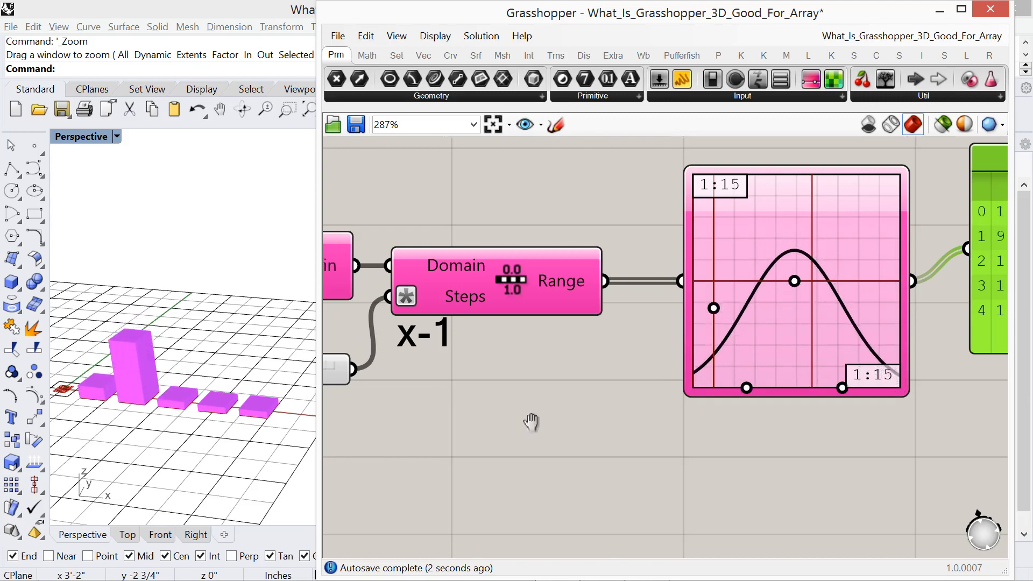
right_drag(516, 405, 632, 375)
scroll(556, 340, up, 2)
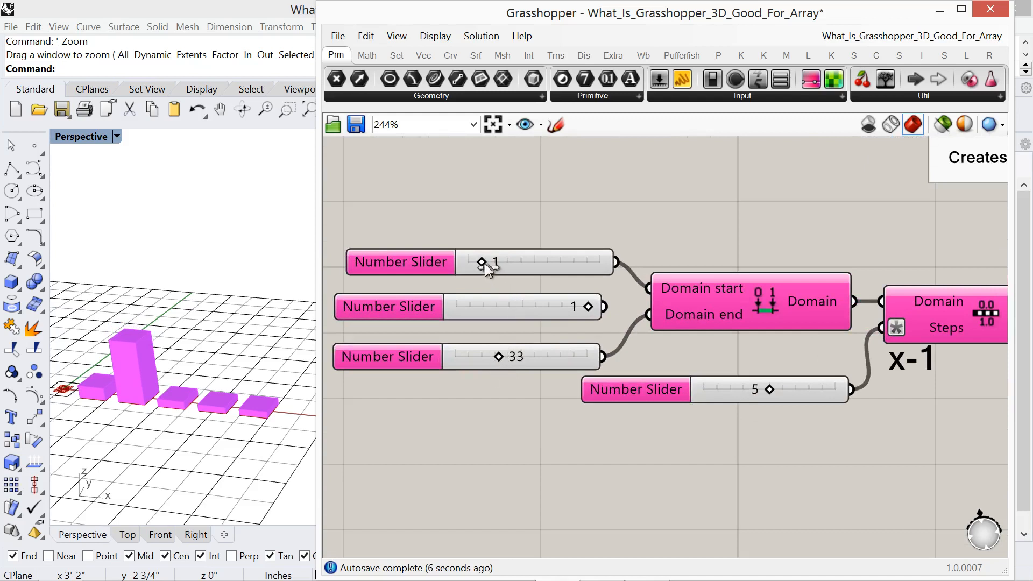
drag(492, 265, 554, 274)
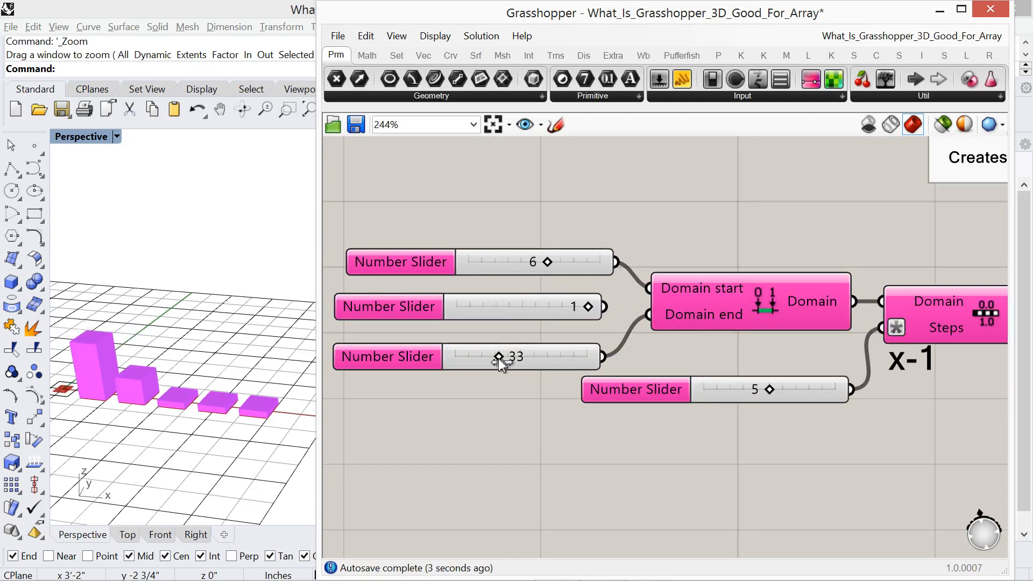
mouse_move(499, 362)
mouse_down()
mouse_move(536, 362)
mouse_move(499, 357)
mouse_up()
- Adjust the Gaussian curve's width, lower its height handle to about a quarter of the graph and nudge its centre toward lower inputs
right_drag(851, 457, 575, 437)
scroll(729, 419, down, 2)
right_drag(728, 419, 702, 409)
scroll(743, 409, up, 3)
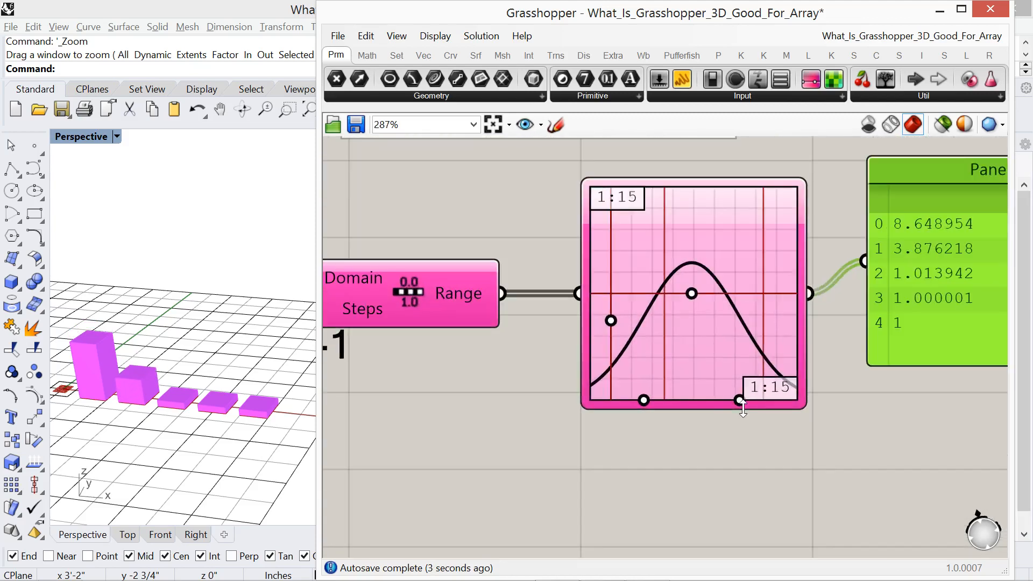
drag(739, 398, 777, 394)
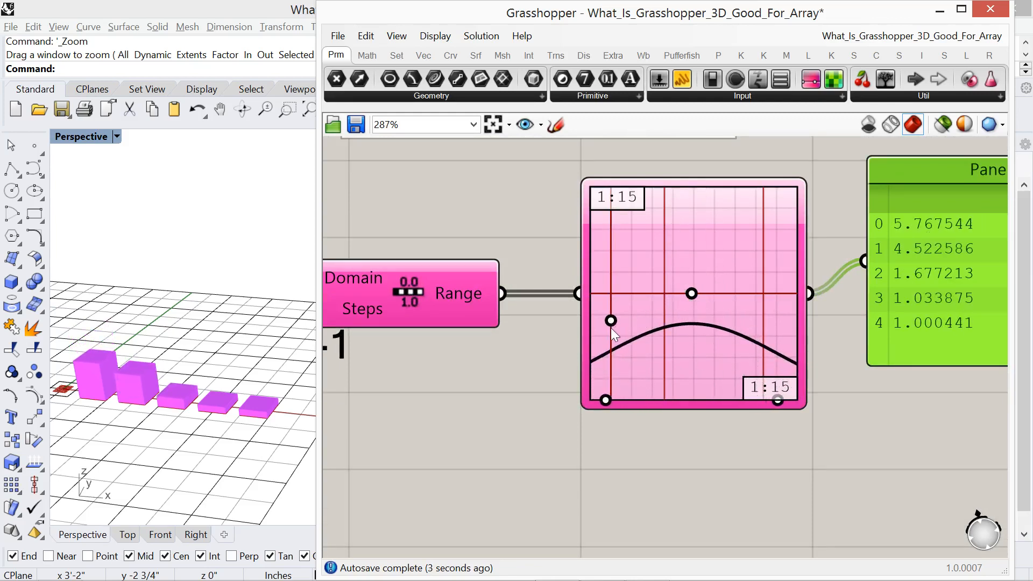
drag(611, 323, 647, 393)
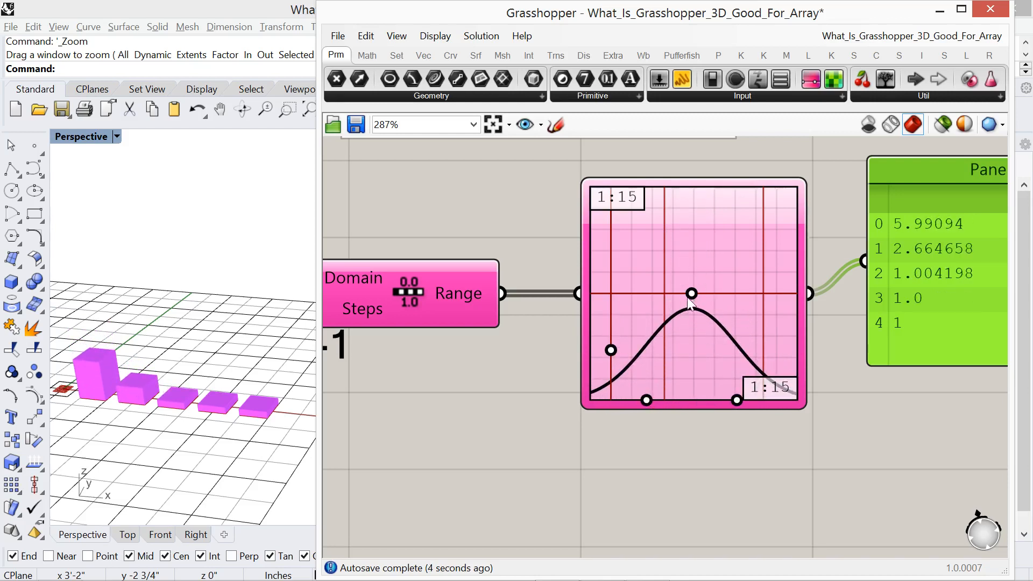
drag(692, 293, 680, 267)
- View the graph types available for the Graph Mapper and keep the Gaussian type
right_click(682, 257)
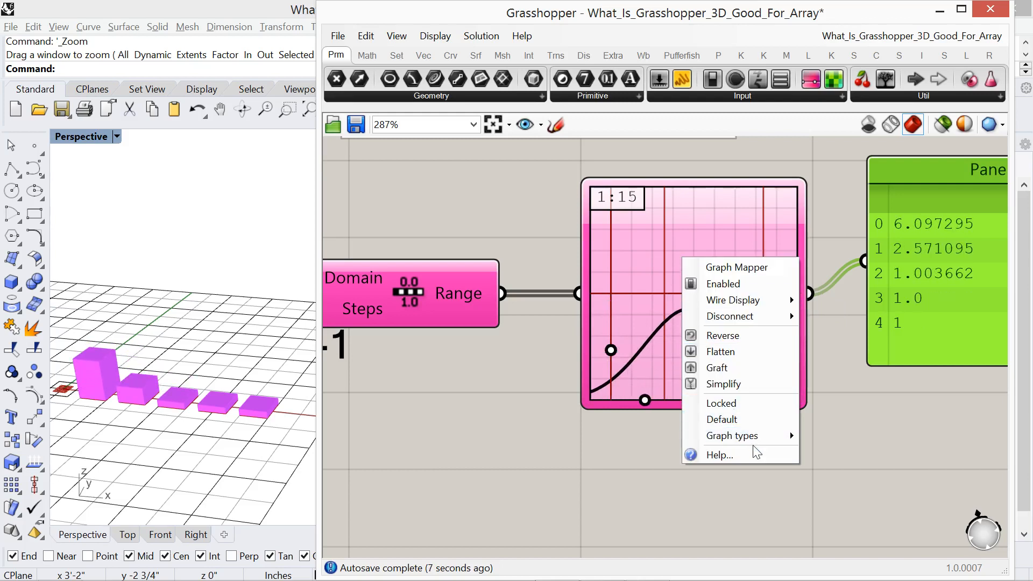
mouse_move(753, 436)
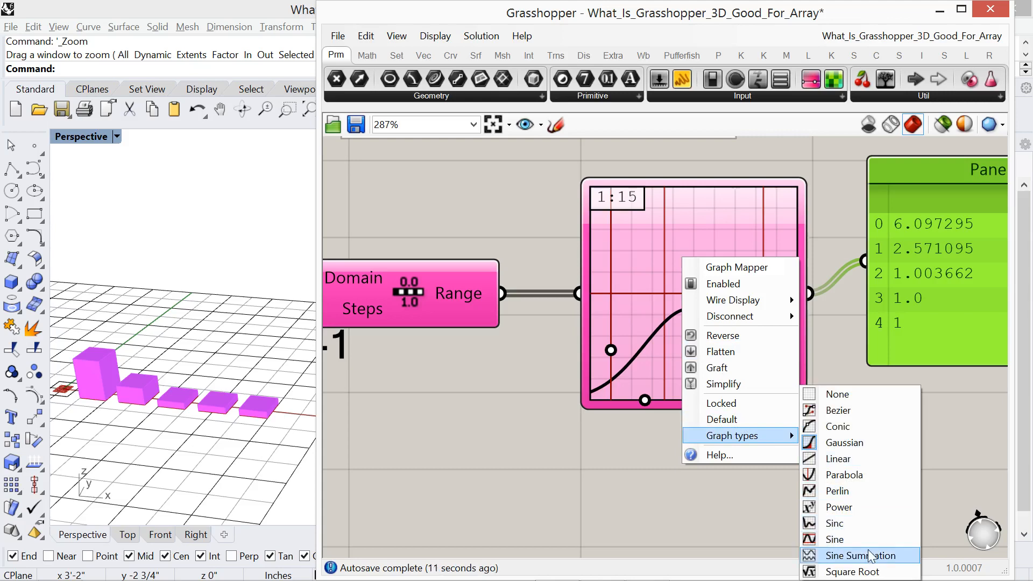
click(673, 516)
- Review the whole definition from the Graph Mapper section back up to the topic list at its beginning
scroll(617, 481, down, 5)
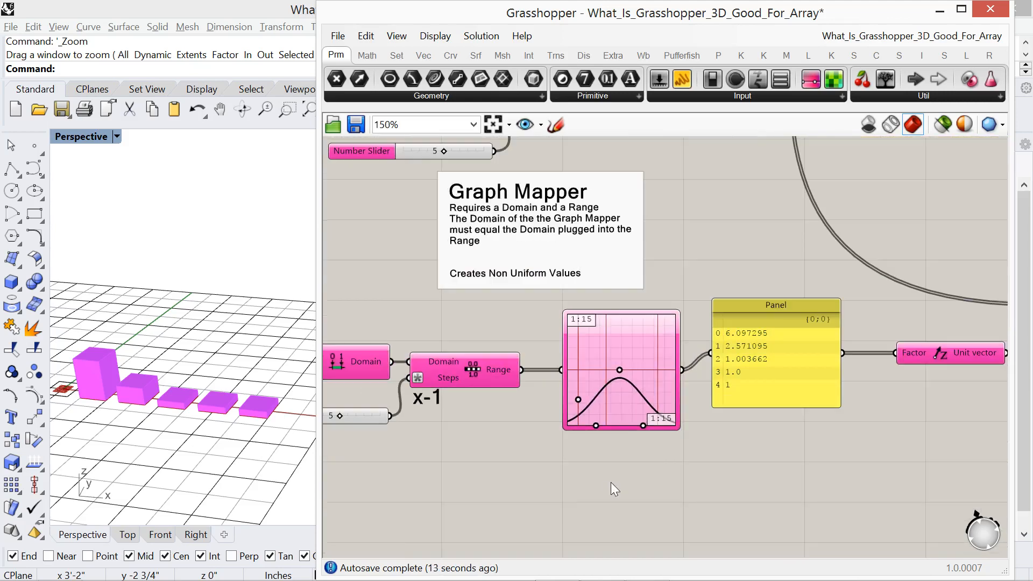
scroll(611, 482, down, 3)
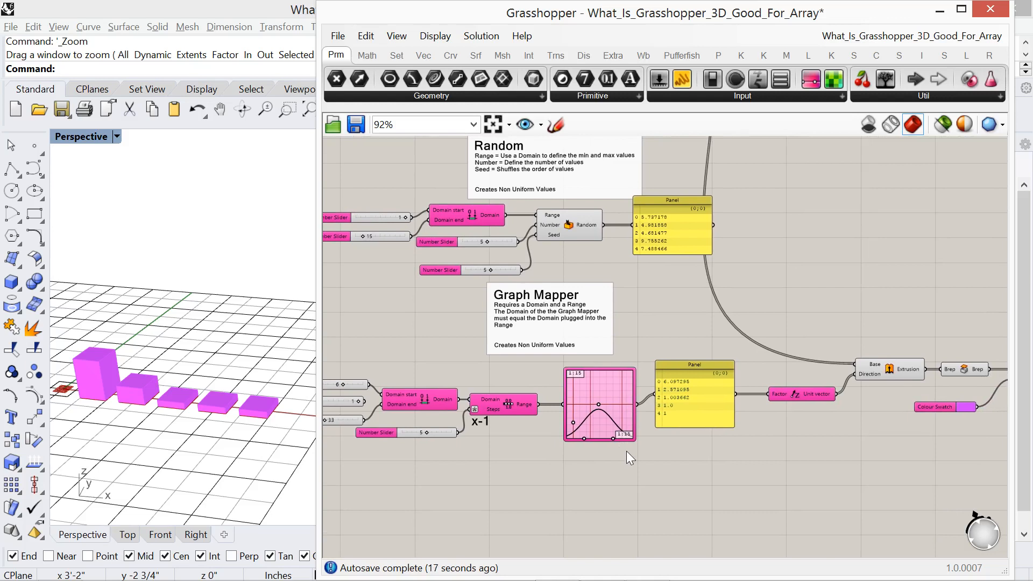
right_drag(512, 366, 458, 397)
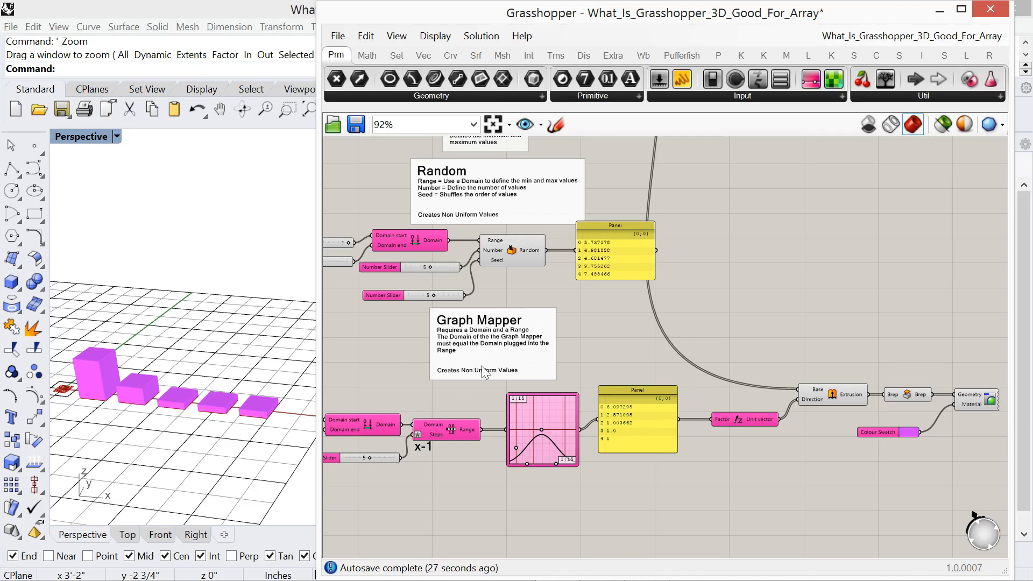
right_drag(566, 302, 569, 379)
scroll(569, 406, down, 4)
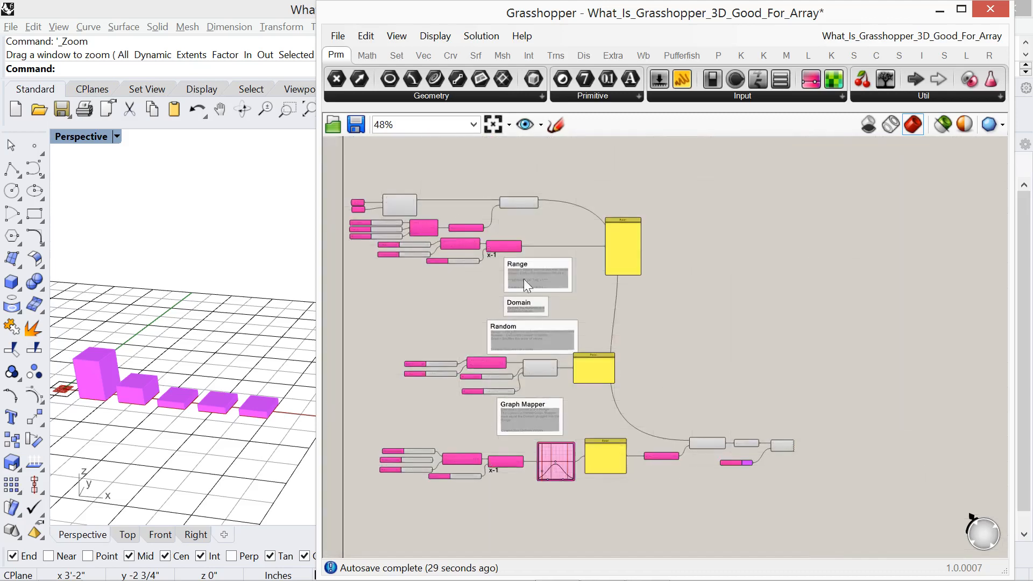
right_drag(519, 242, 564, 409)
scroll(638, 238, down, 3)
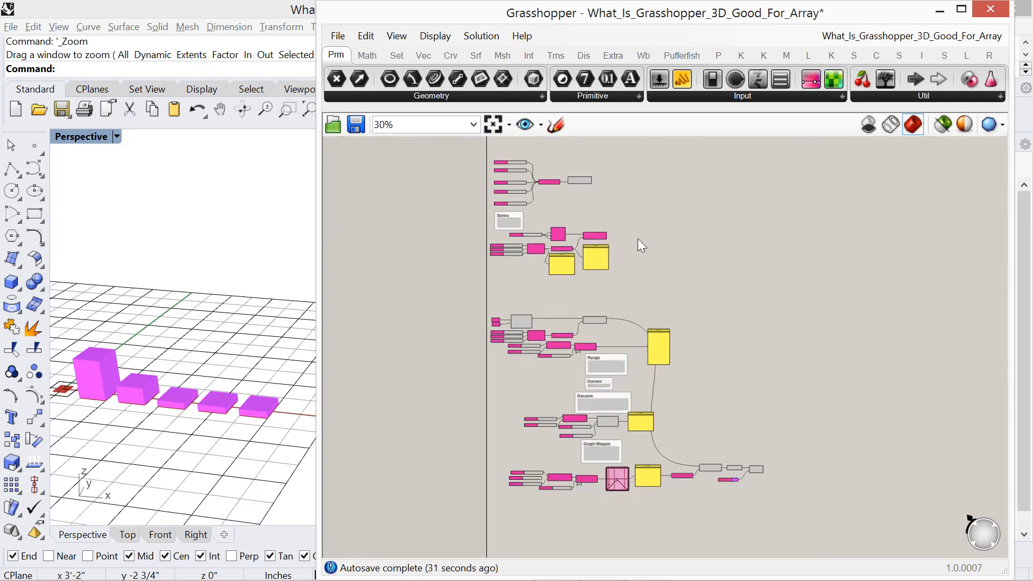
right_drag(638, 238, 605, 462)
scroll(441, 191, up, 8)
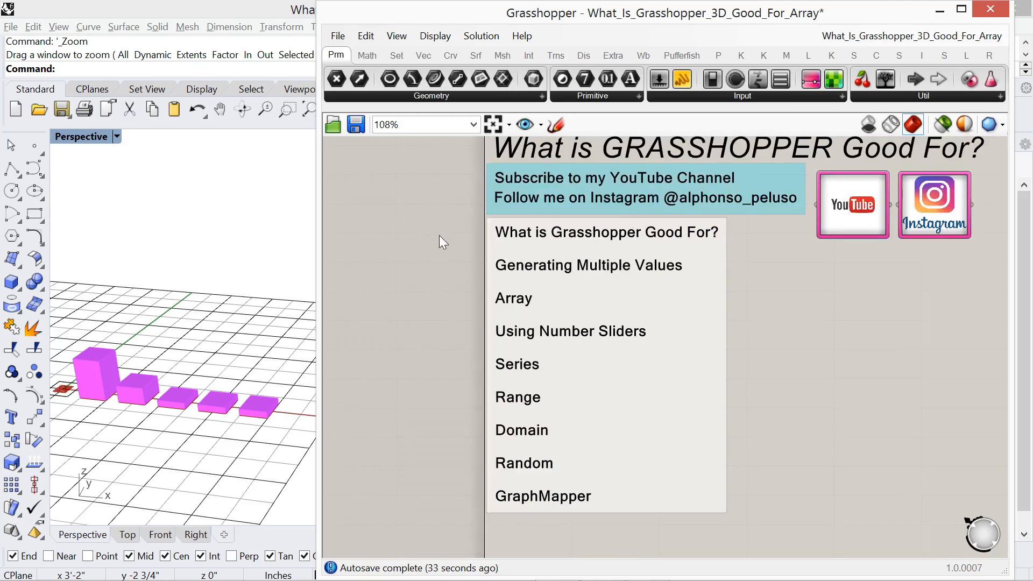